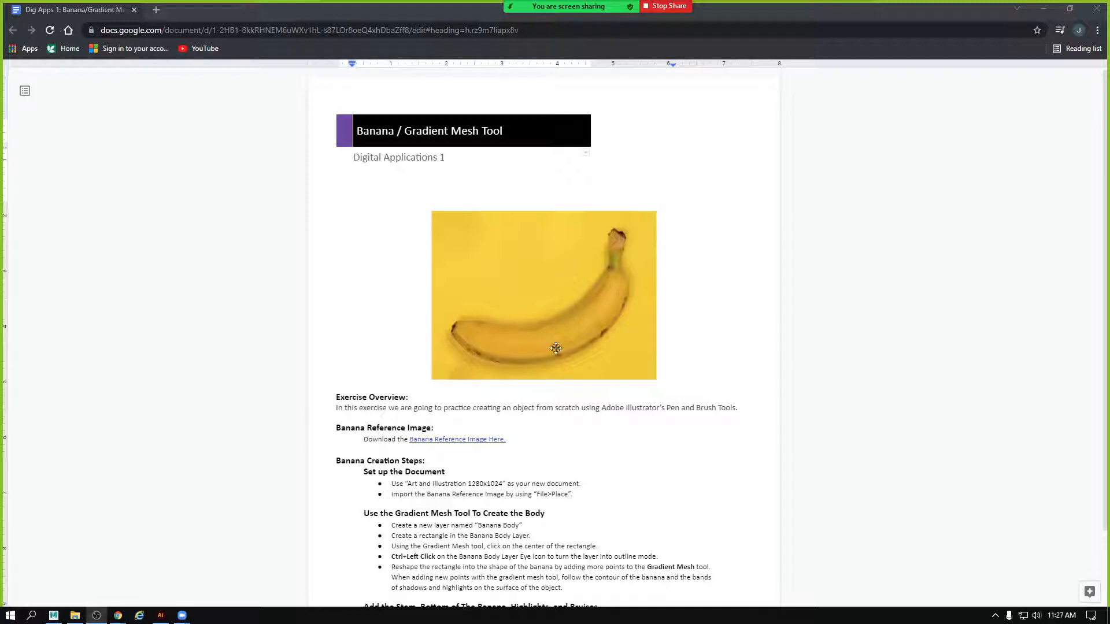
# Switch from the browser to the BananaDemo.aic drawing in Illustrator and activate the Mesh tool.
pyautogui.click(1044, 8)
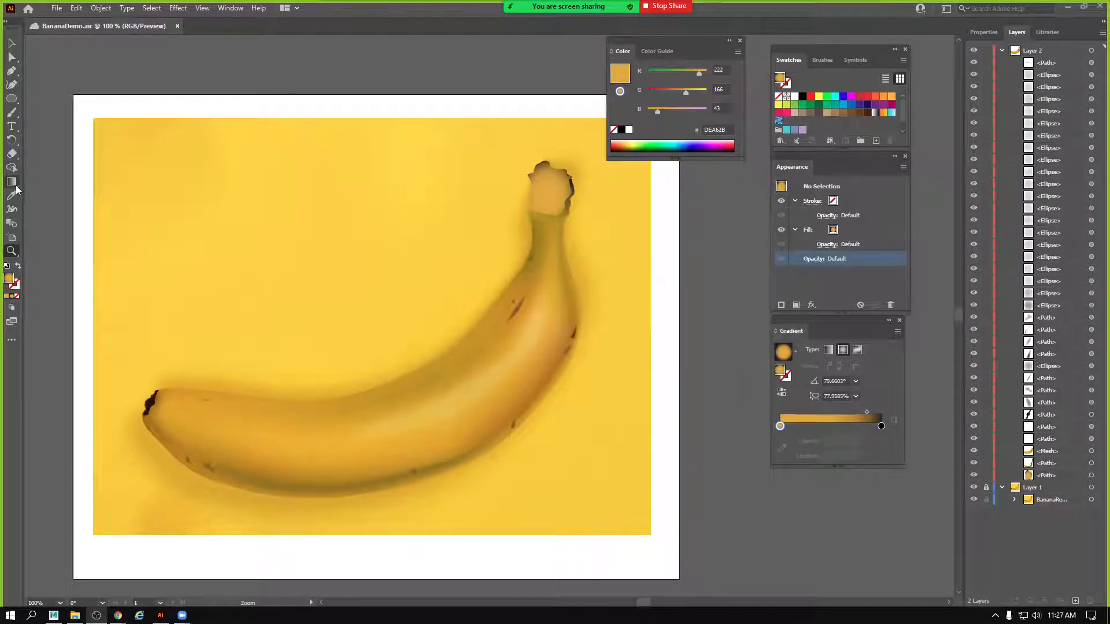
pyautogui.click(13, 183)
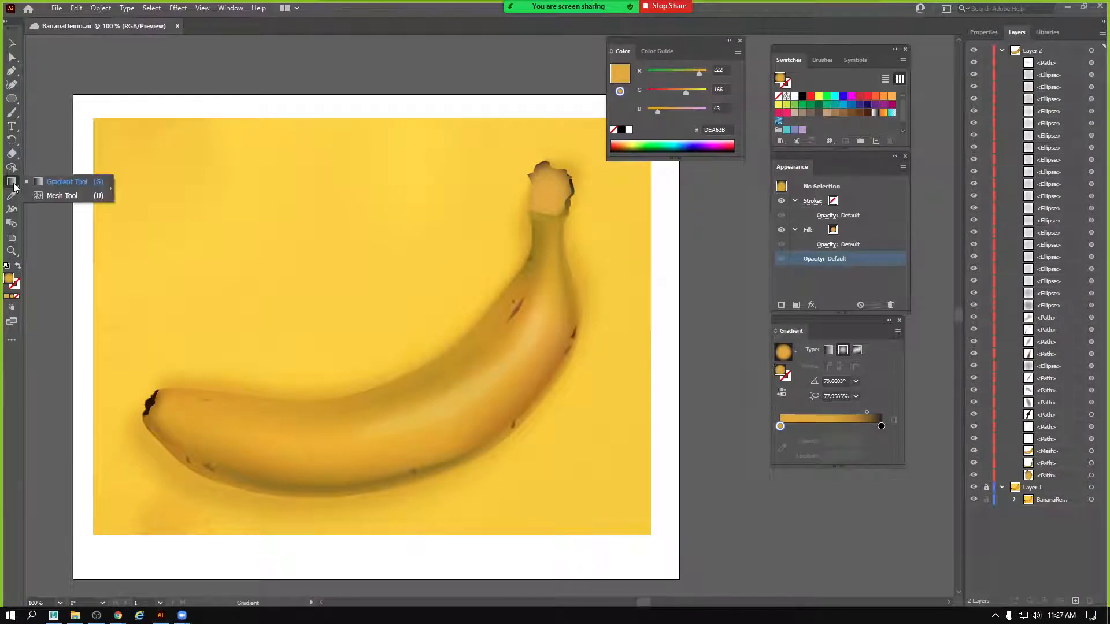
pyautogui.click(59, 195)
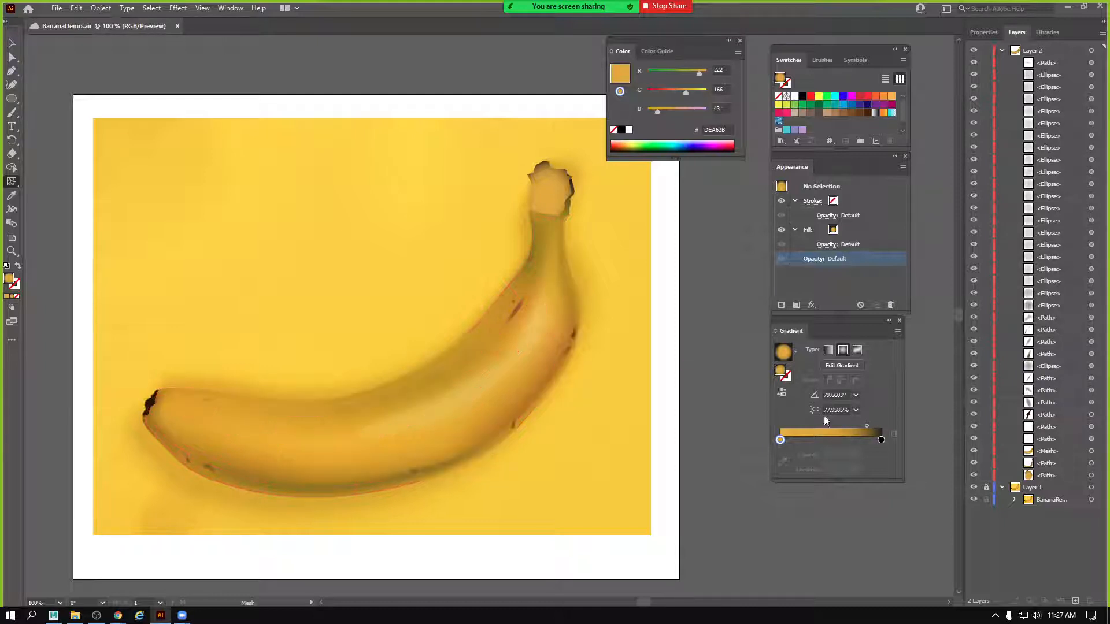
# Hide every object in Layer 2 except the banana body's <Mesh>, and select that mesh on the artboard.
pyautogui.moveTo(975, 465); pyautogui.dragTo(970, 51)
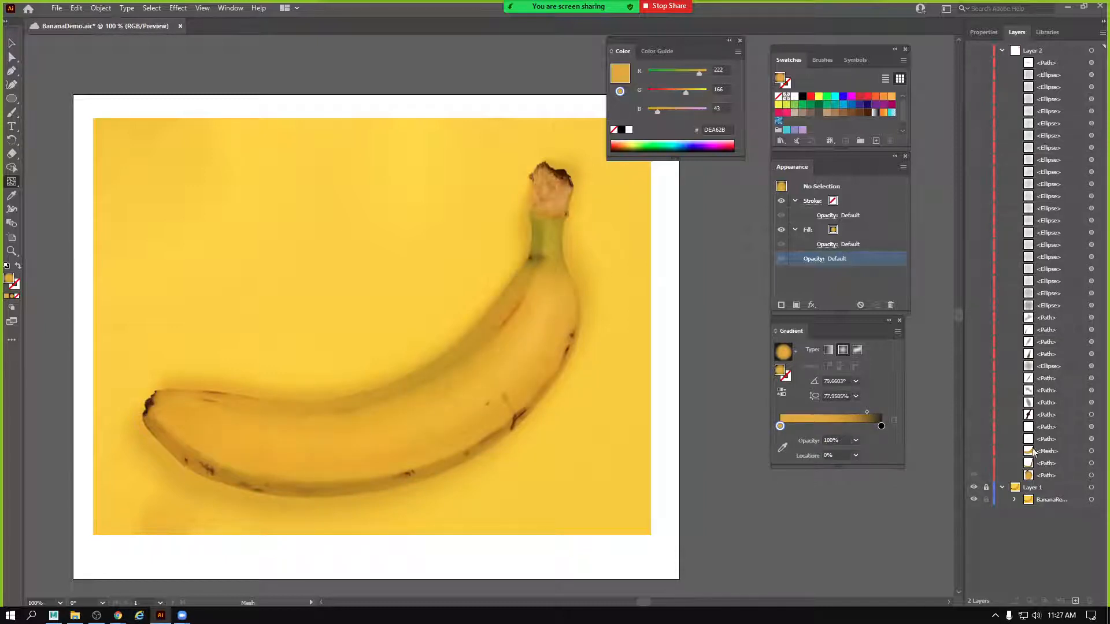
pyautogui.click(973, 51)
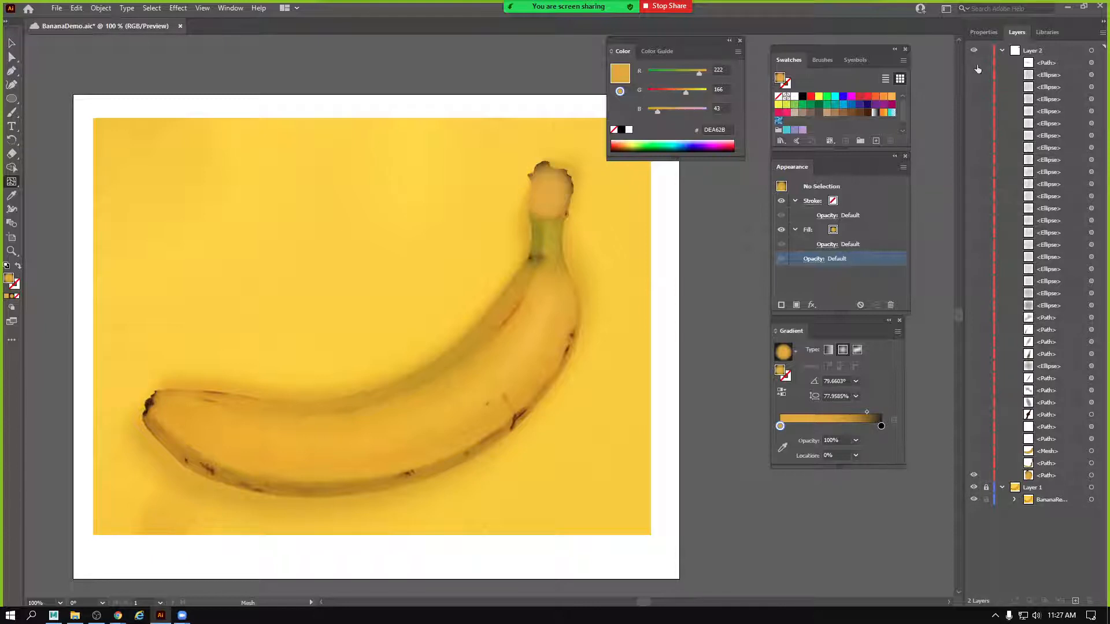
pyautogui.click(974, 451)
pyautogui.click(1091, 451)
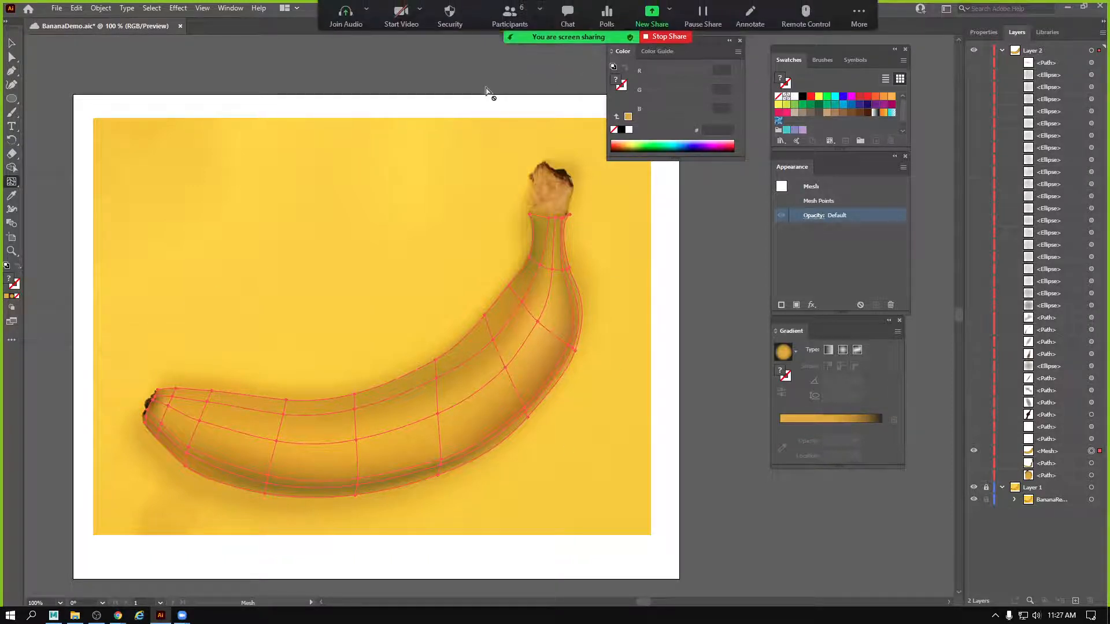
# Try recolouring a central mesh point near the banana's lower end red by setting its green value to 0, and undo it.
pyautogui.press('a')
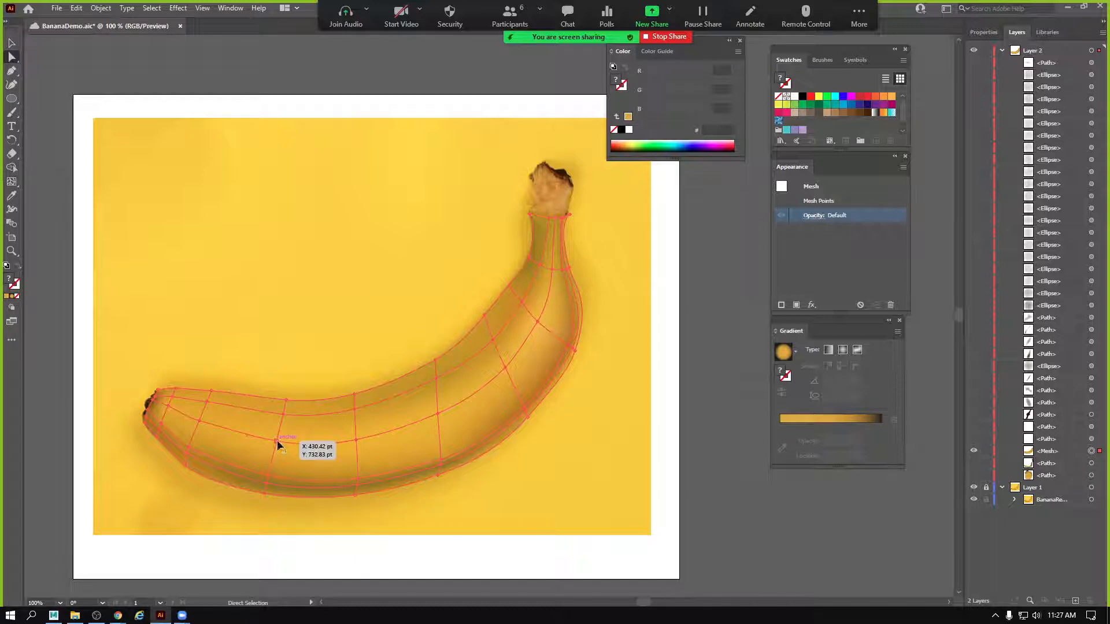
pyautogui.click(276, 445)
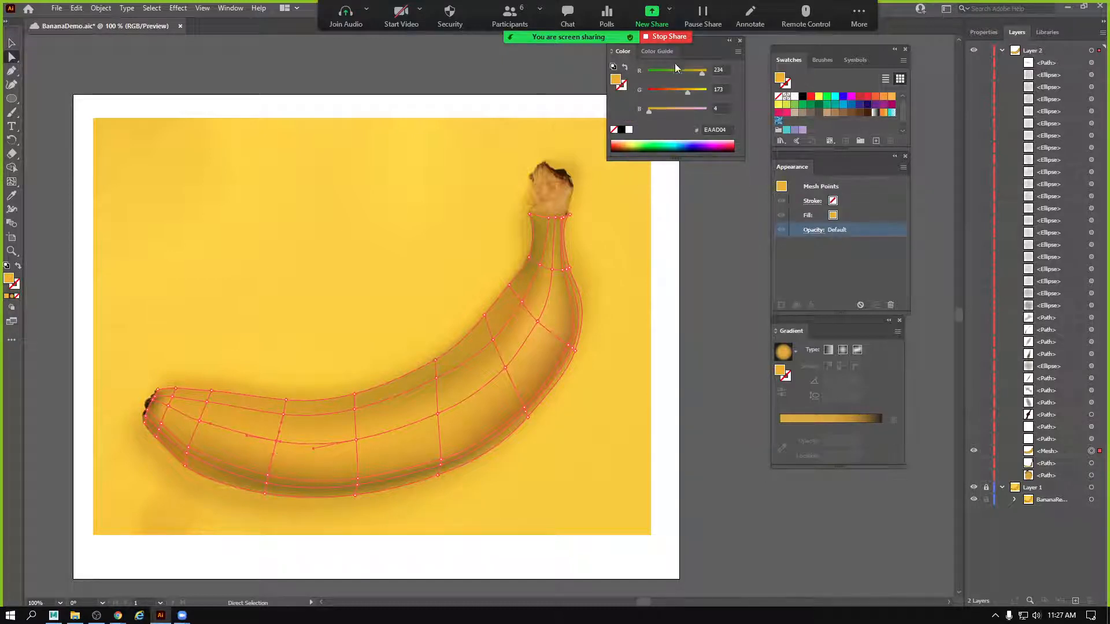
pyautogui.moveTo(688, 91); pyautogui.dragTo(648, 91)
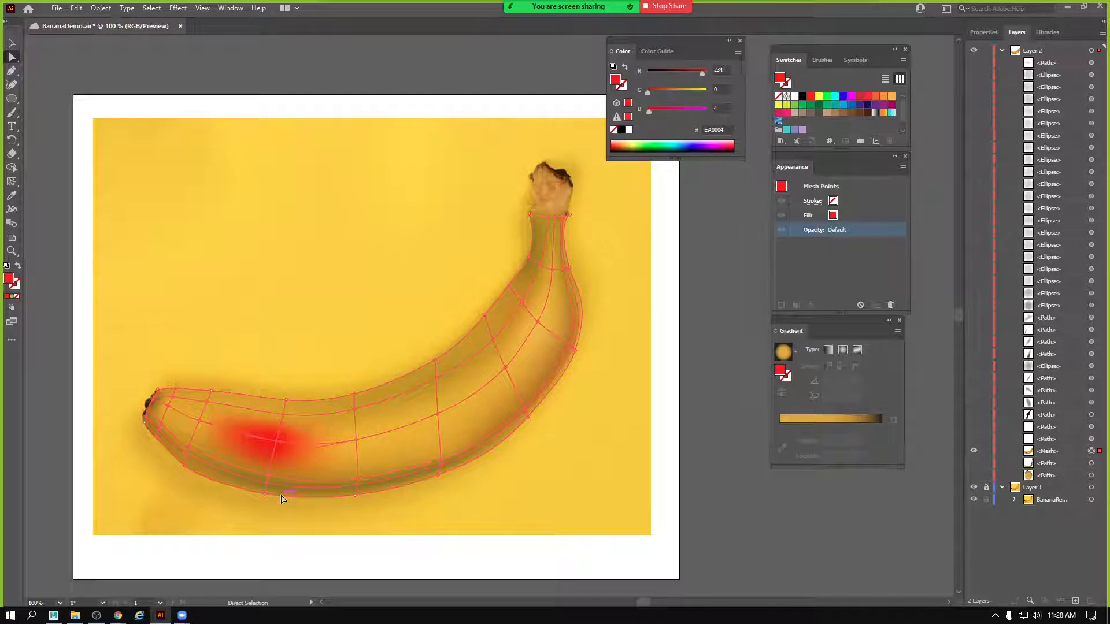
pyautogui.hotkey('ctrl', 'z')
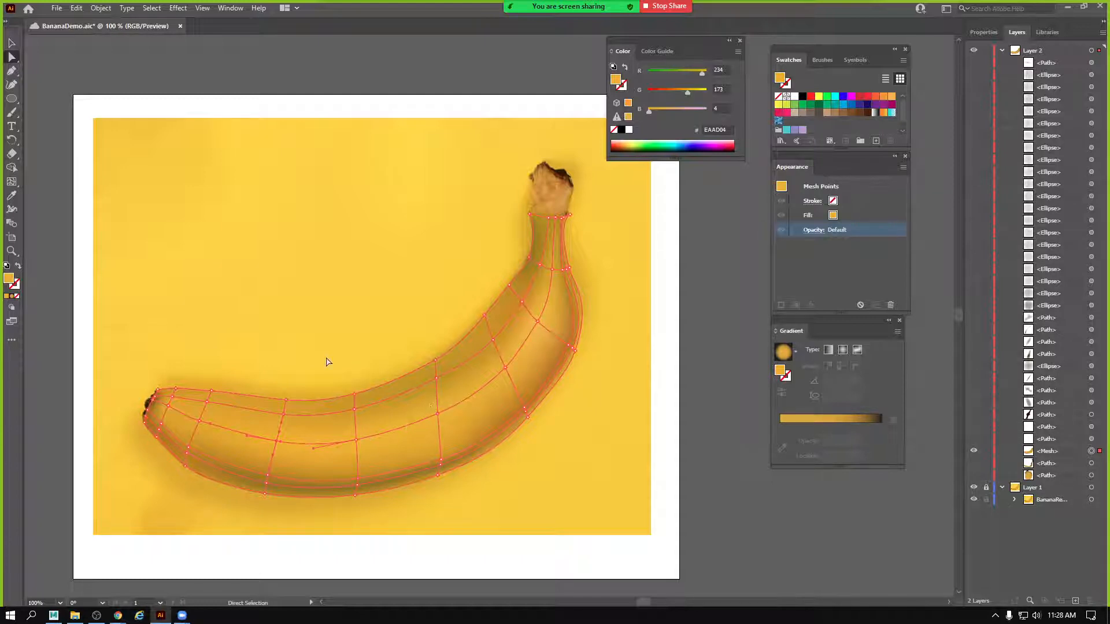
# Try shifting a mesh point on the banana's middle contour line slightly along the body, and undo the move.
pyautogui.press('z')
pyautogui.click(319, 441)
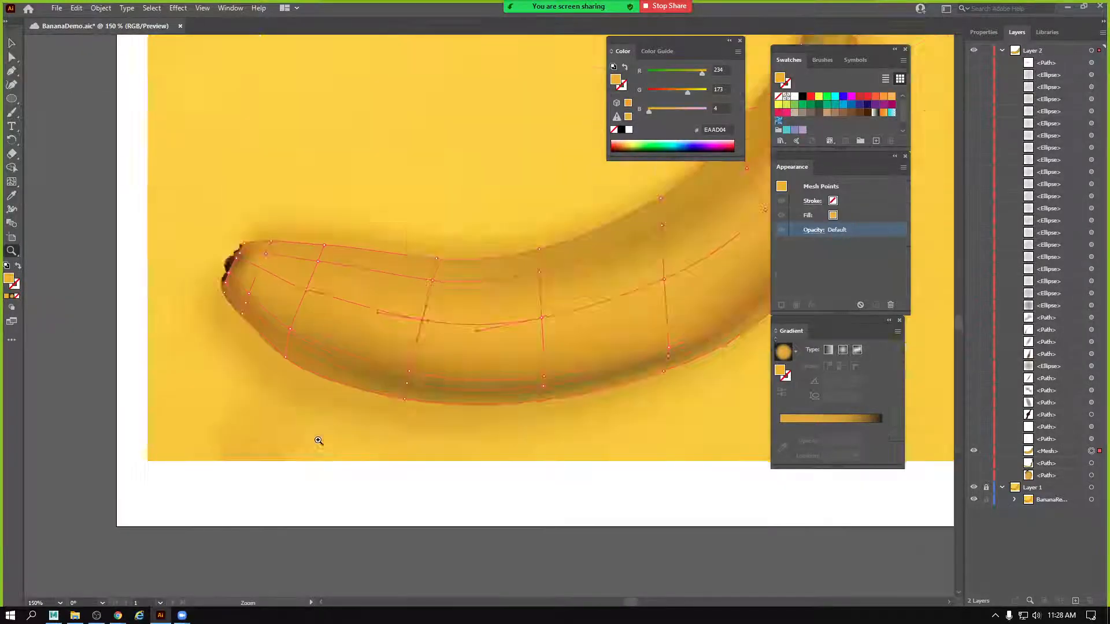
pyautogui.click(319, 441)
pyautogui.moveTo(657, 223); pyautogui.dragTo(266, 505)
pyautogui.moveTo(177, 180); pyautogui.dragTo(231, 166)
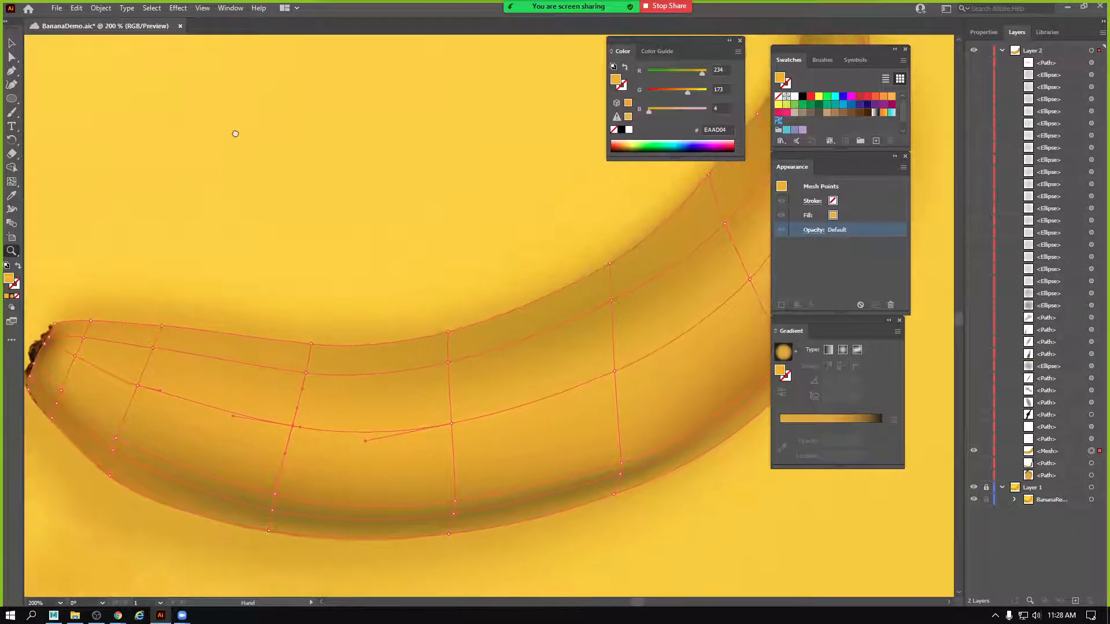
pyautogui.press('a')
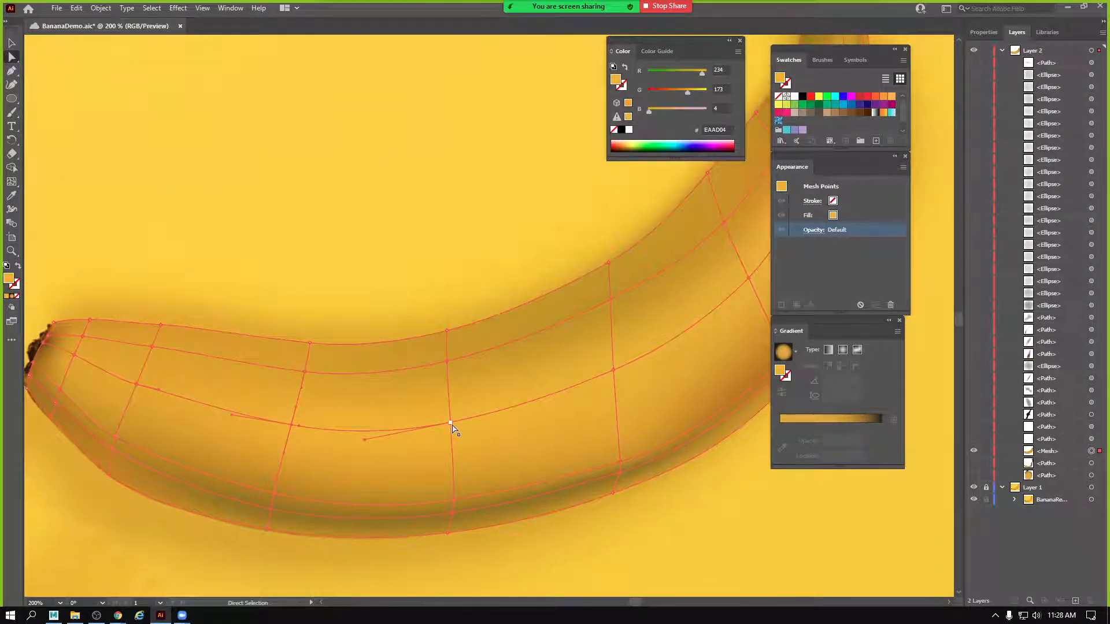
pyautogui.moveTo(451, 424); pyautogui.dragTo(493, 421)
pyautogui.hotkey('ctrl', 'z')
pyautogui.hotkey('ctrl', 'z')
# Hide the reference photo's Layer 1 and deselect the banana mesh so it displays alone on the artboard.
pyautogui.moveTo(682, 307); pyautogui.dragTo(439, 434)
pyautogui.press('z')
pyautogui.keyDown('alt'); pyautogui.click(440, 437); pyautogui.keyUp('alt')
pyautogui.moveTo(380, 413); pyautogui.dragTo(449, 460)
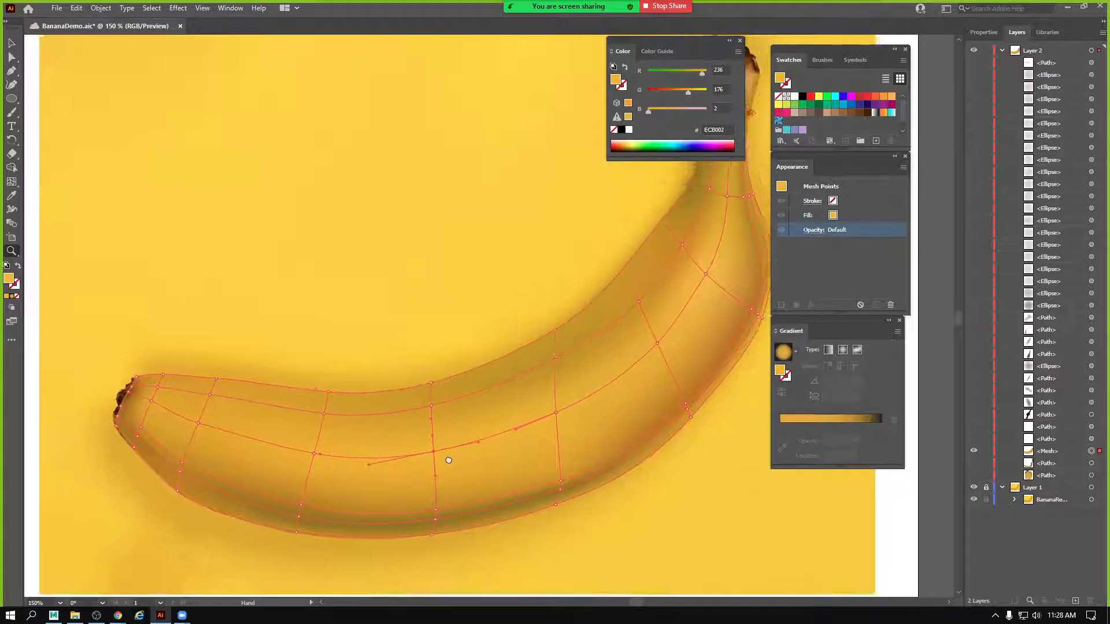
pyautogui.keyDown('alt'); pyautogui.click(451, 461); pyautogui.keyUp('alt')
pyautogui.moveTo(581, 396); pyautogui.dragTo(530, 446)
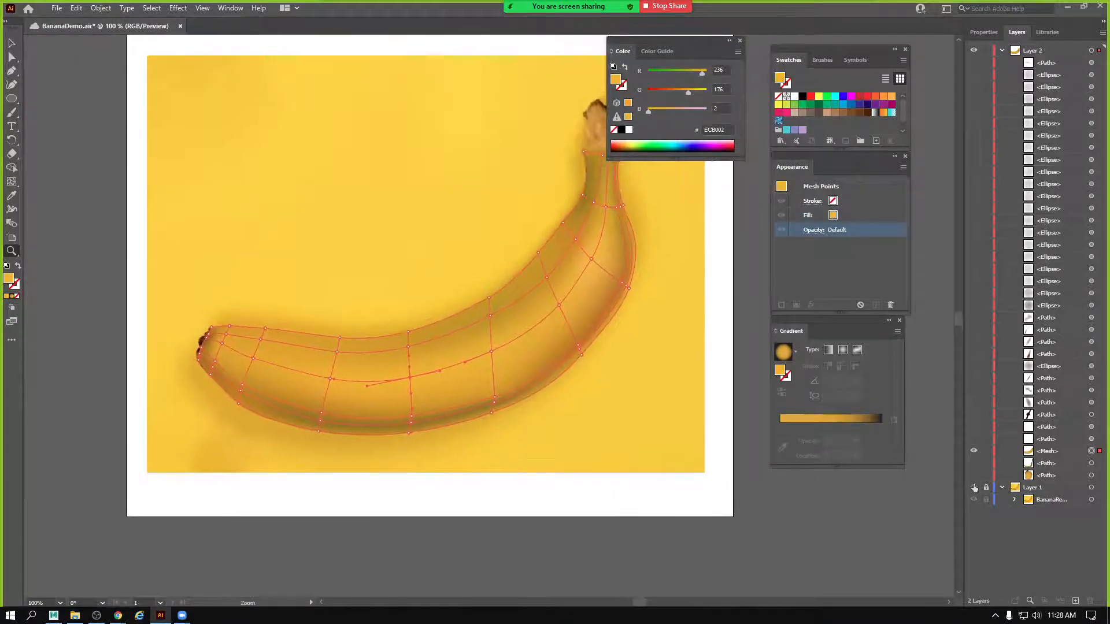
pyautogui.click(973, 488)
pyautogui.click(13, 43)
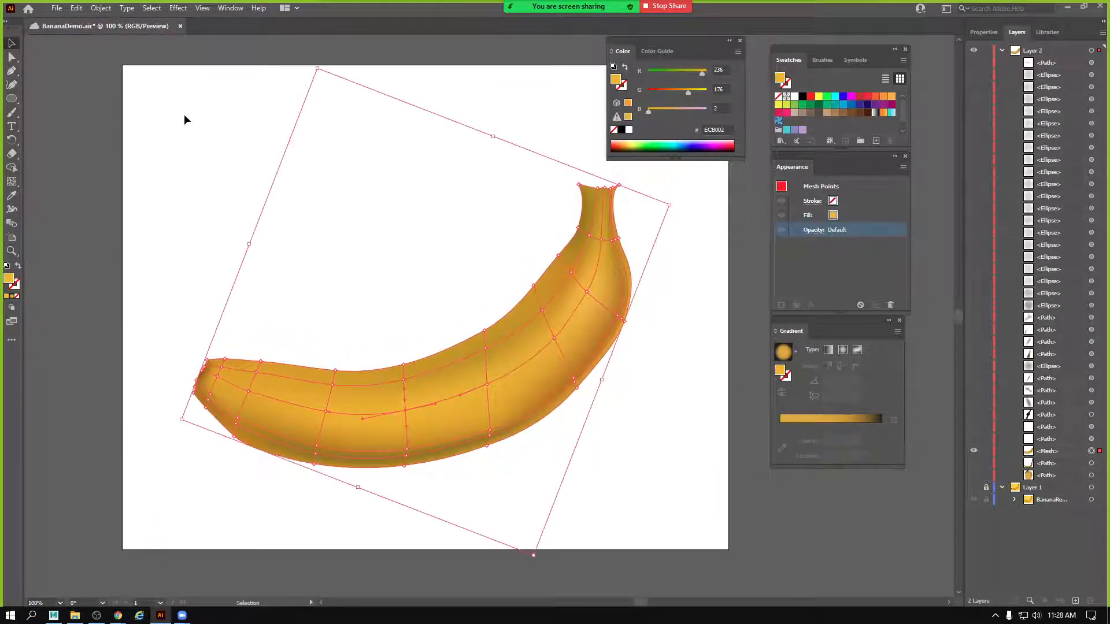
pyautogui.click(190, 122)
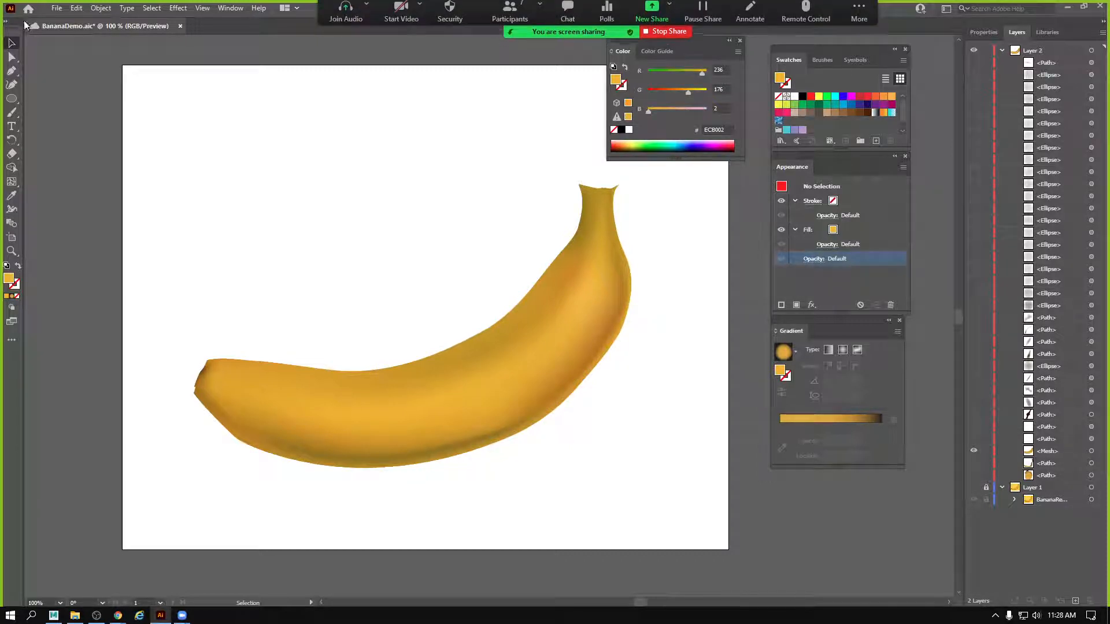
# Create a new 1280 x 1024 pt RGB document and display it at 100%.
pyautogui.click(56, 7)
pyautogui.click(64, 21)
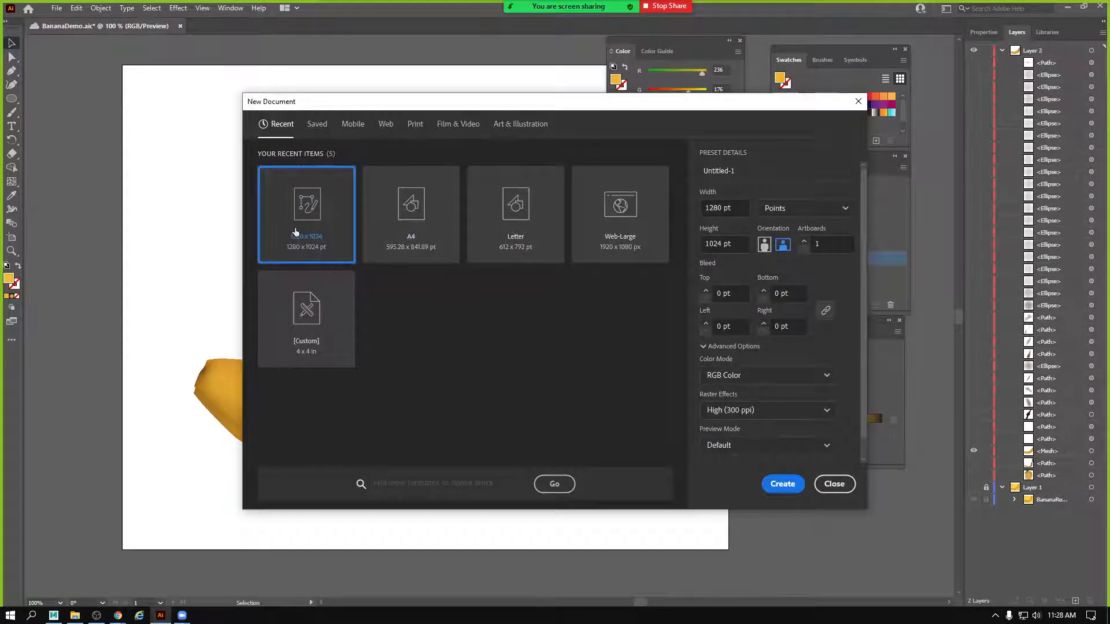
pyautogui.click(783, 485)
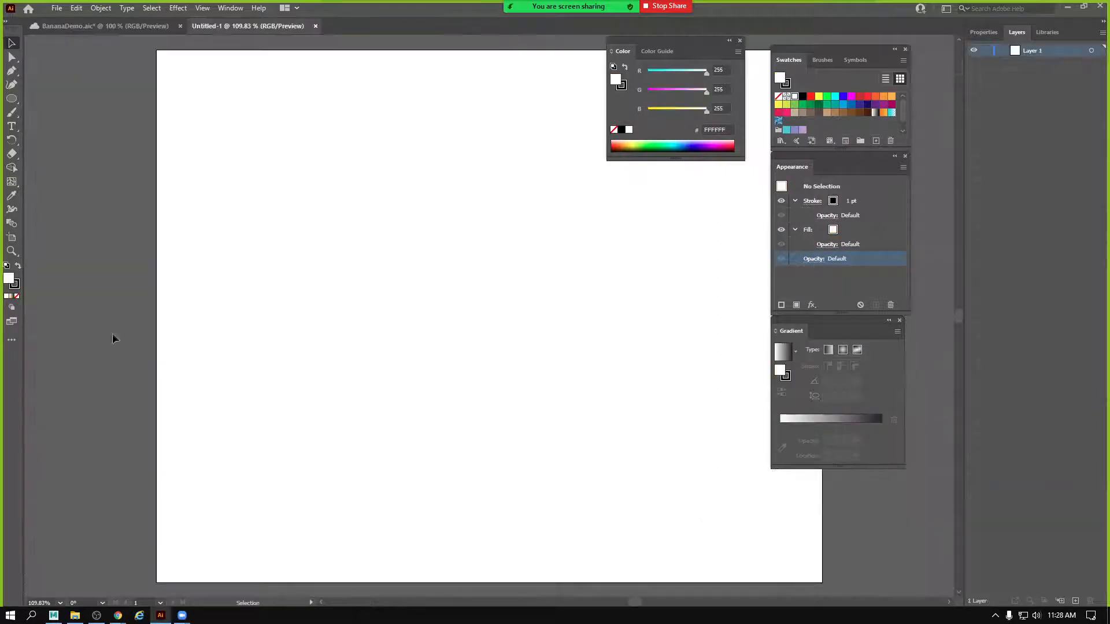
pyautogui.moveTo(581, 228); pyautogui.dragTo(519, 230)
pyautogui.press('z')
pyautogui.keyDown('alt'); pyautogui.click(498, 260); pyautogui.keyUp('alt')
pyautogui.moveTo(517, 271); pyautogui.dragTo(472, 236)
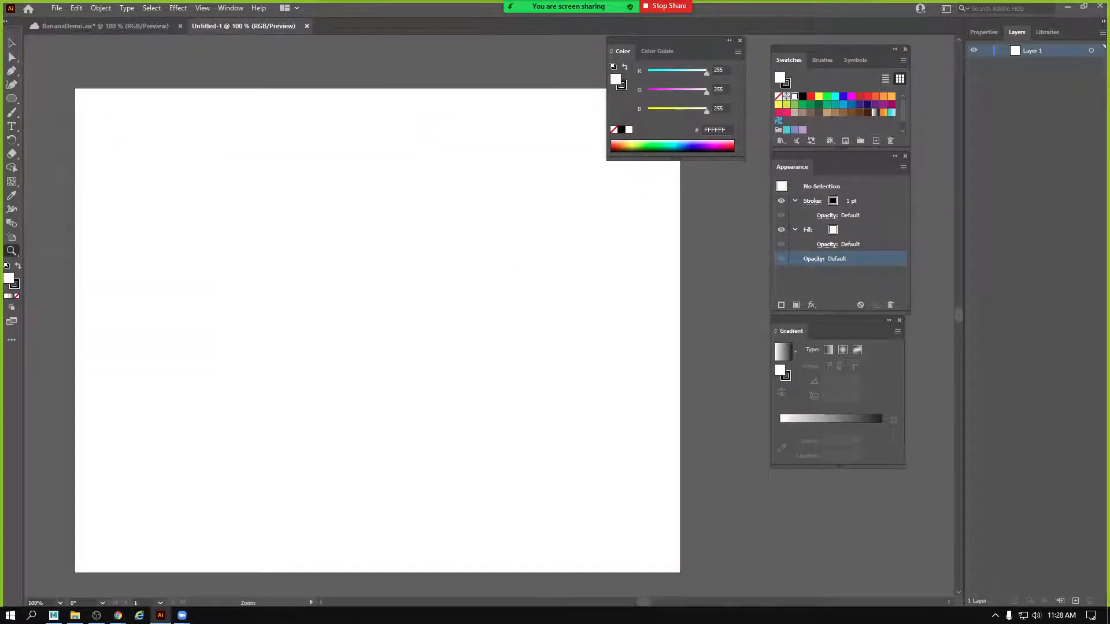
# Switch to the Banana/Gradient Mesh exercise document in Chrome, open its linked reference image, and download BananaRef.jpg.
pyautogui.moveTo(118, 616)
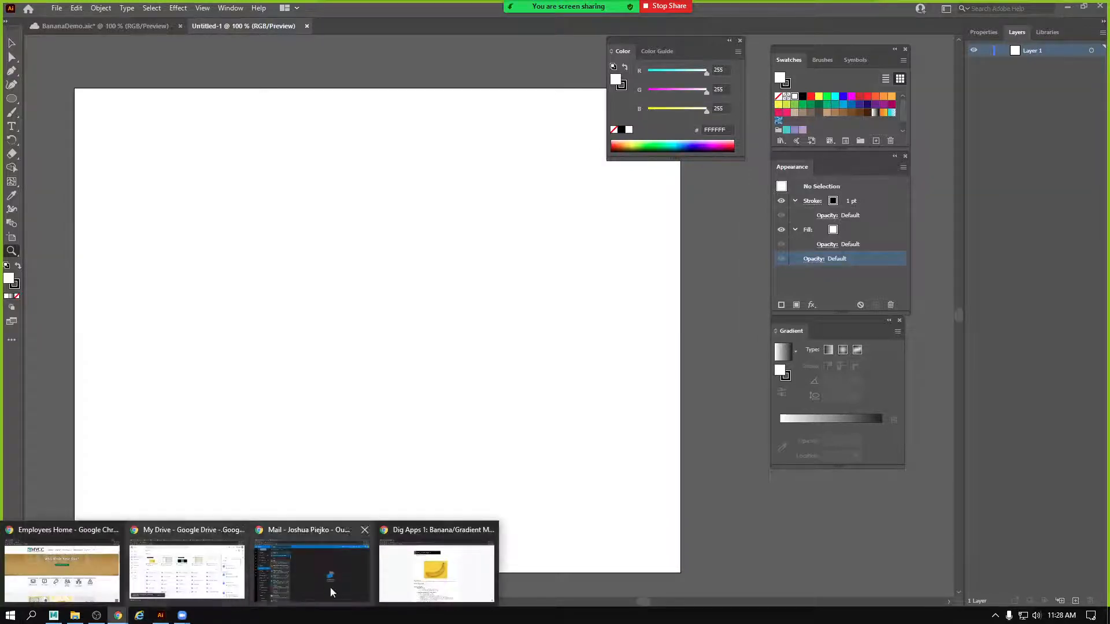
pyautogui.click(423, 577)
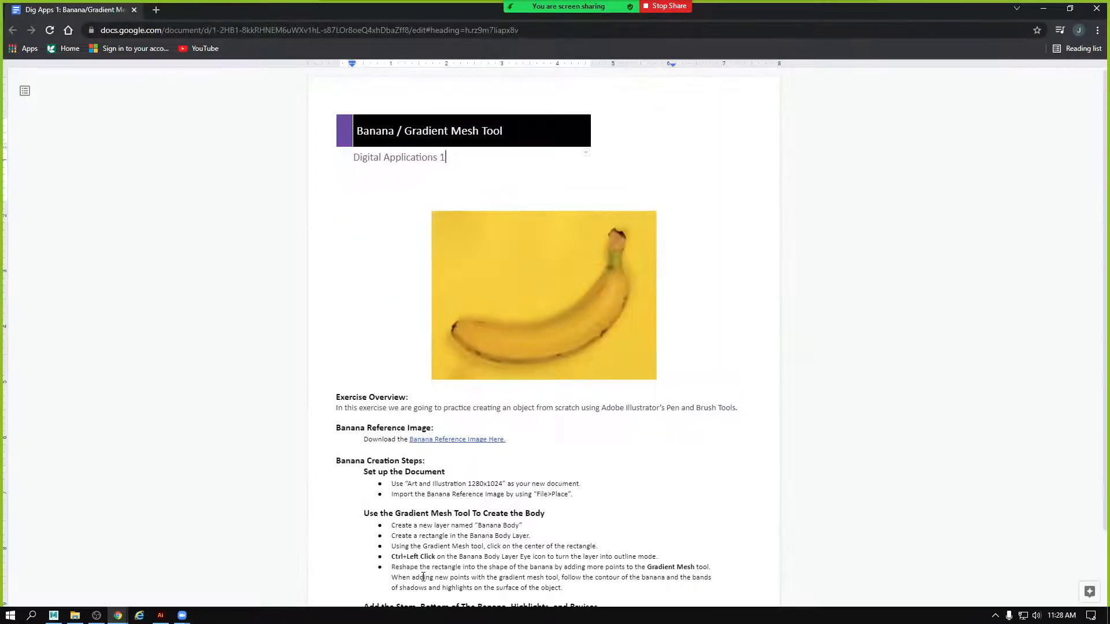
pyautogui.click(487, 439)
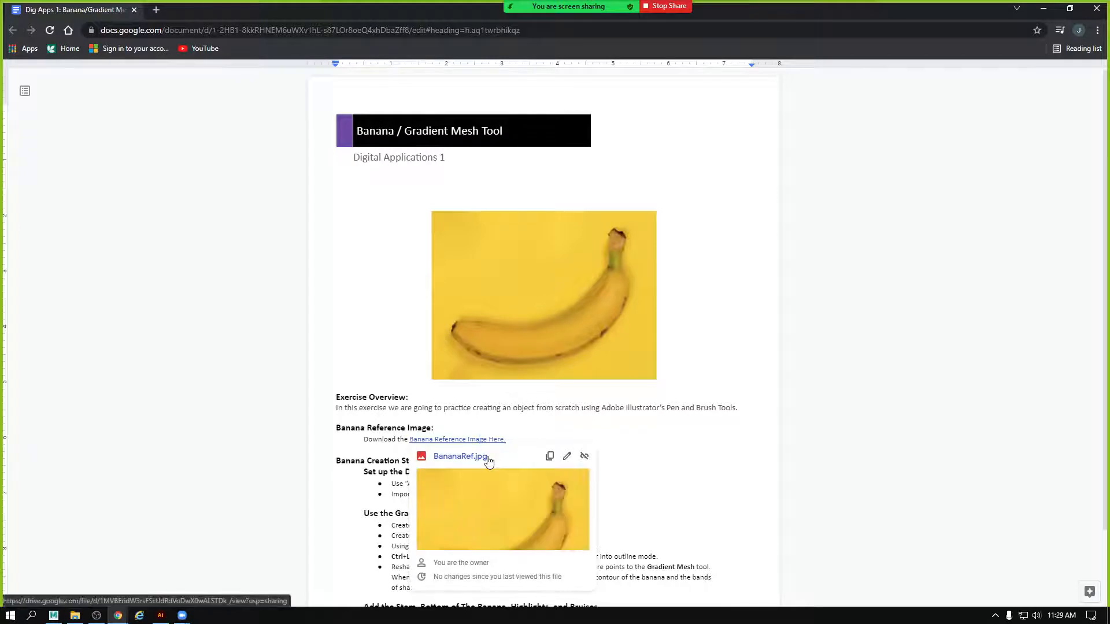
pyautogui.click(487, 457)
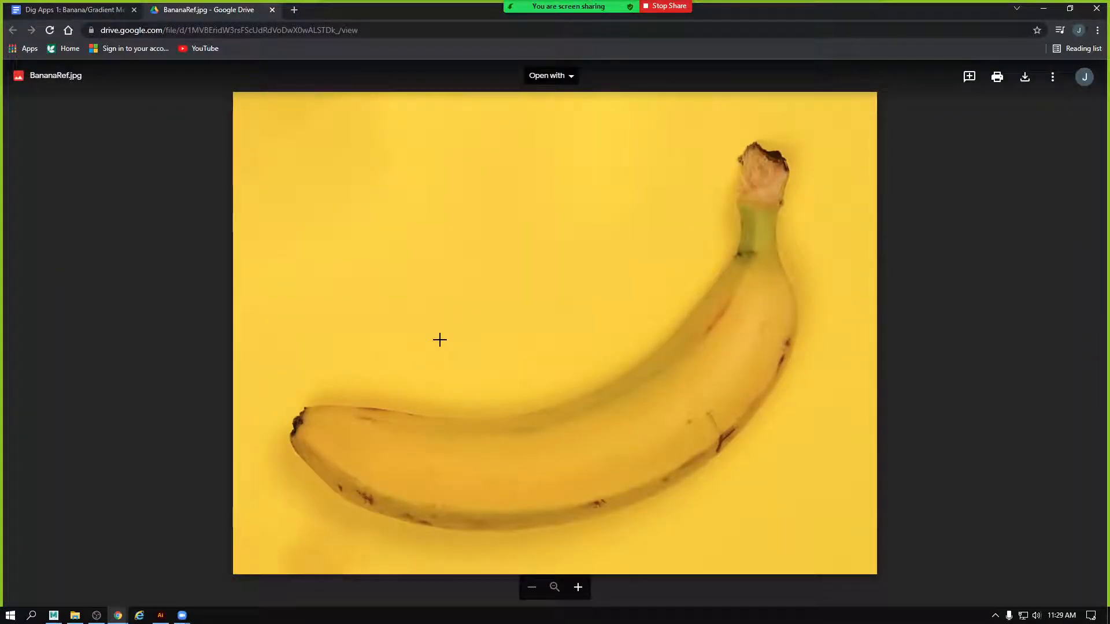
pyautogui.click(1025, 77)
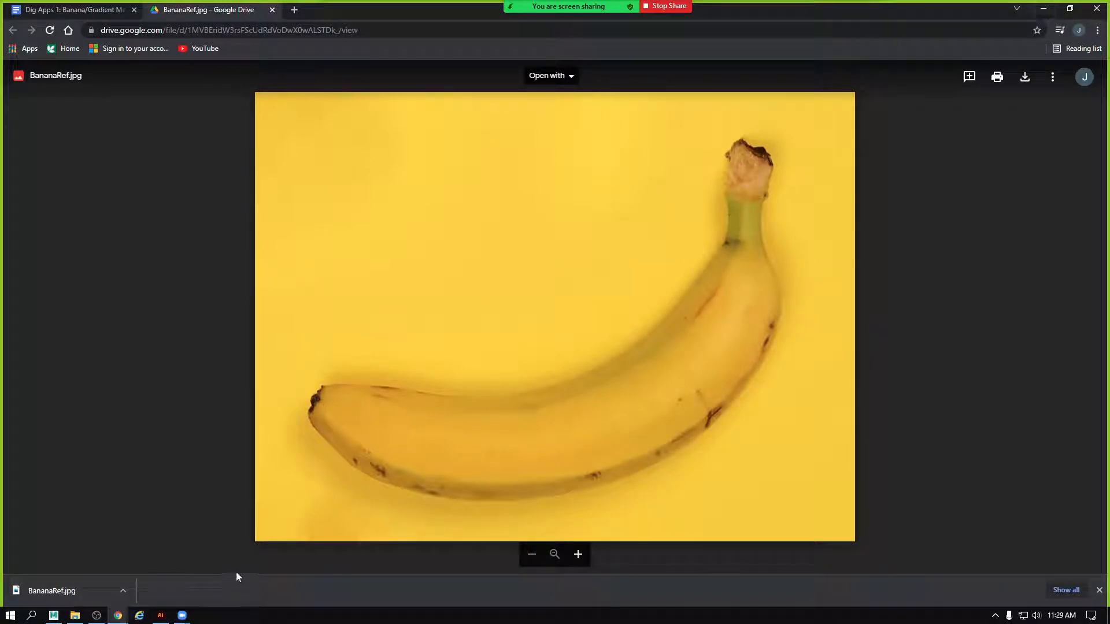
# Switch to File Explorer and look through the Documents folder, including its Adobe and DOCS subfolders.
pyautogui.click(75, 615)
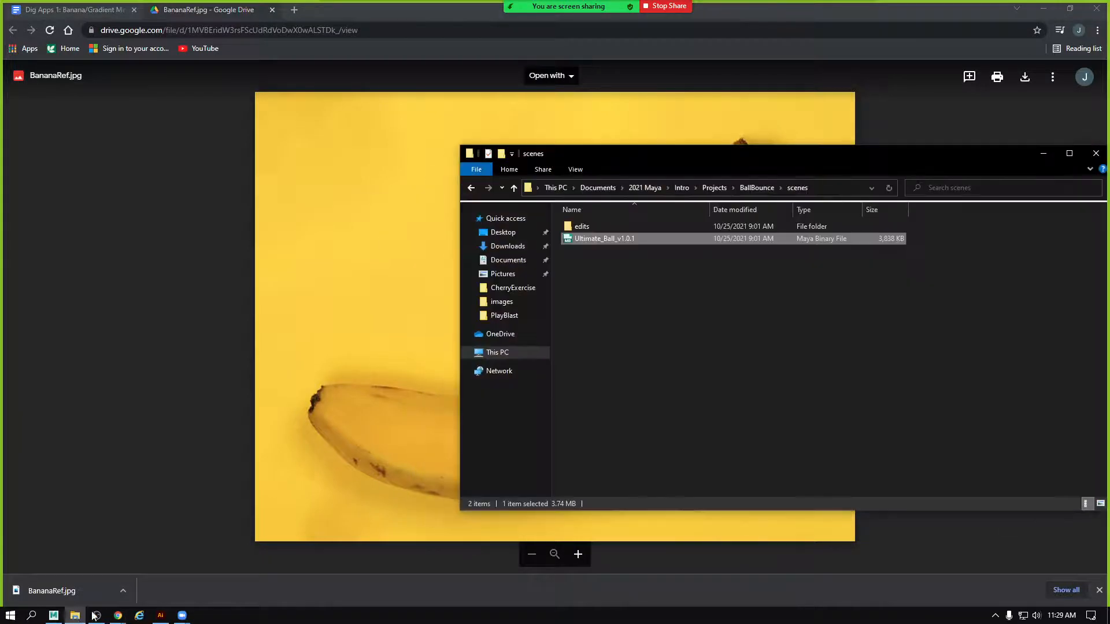
pyautogui.click(598, 187)
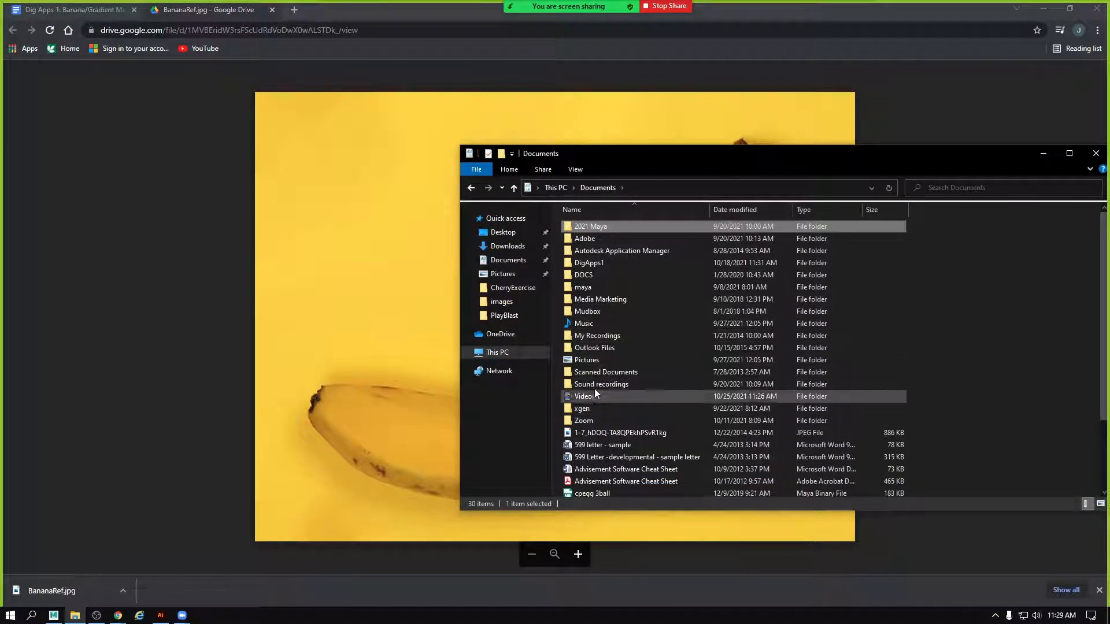
pyautogui.doubleClick(583, 238)
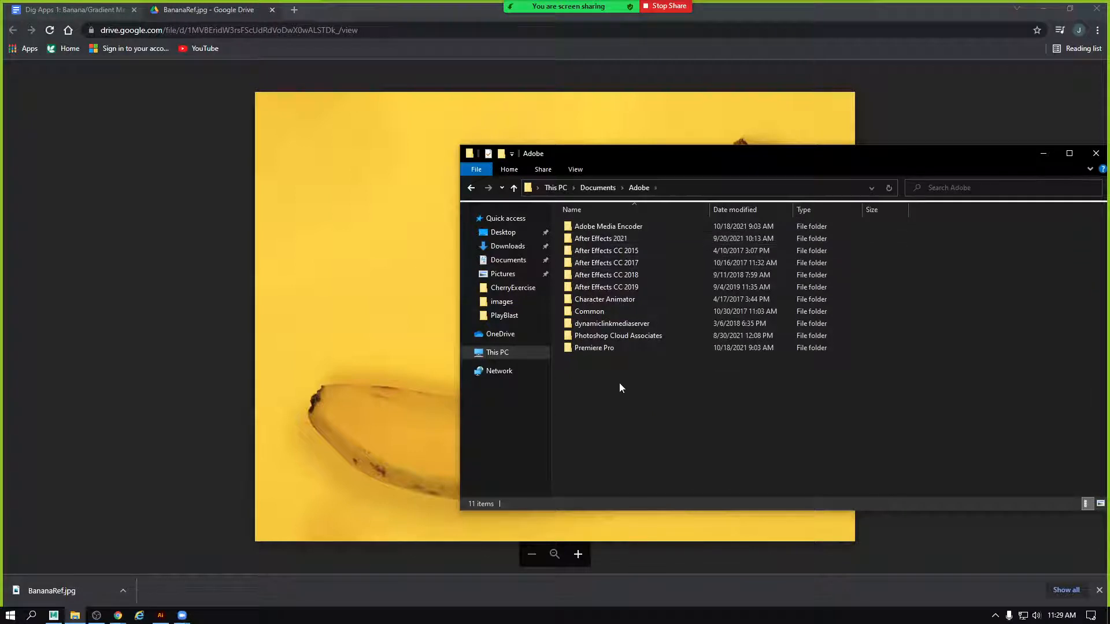
pyautogui.hotkey('alt', 'Left')
pyautogui.scroll(-3, 632, 405)
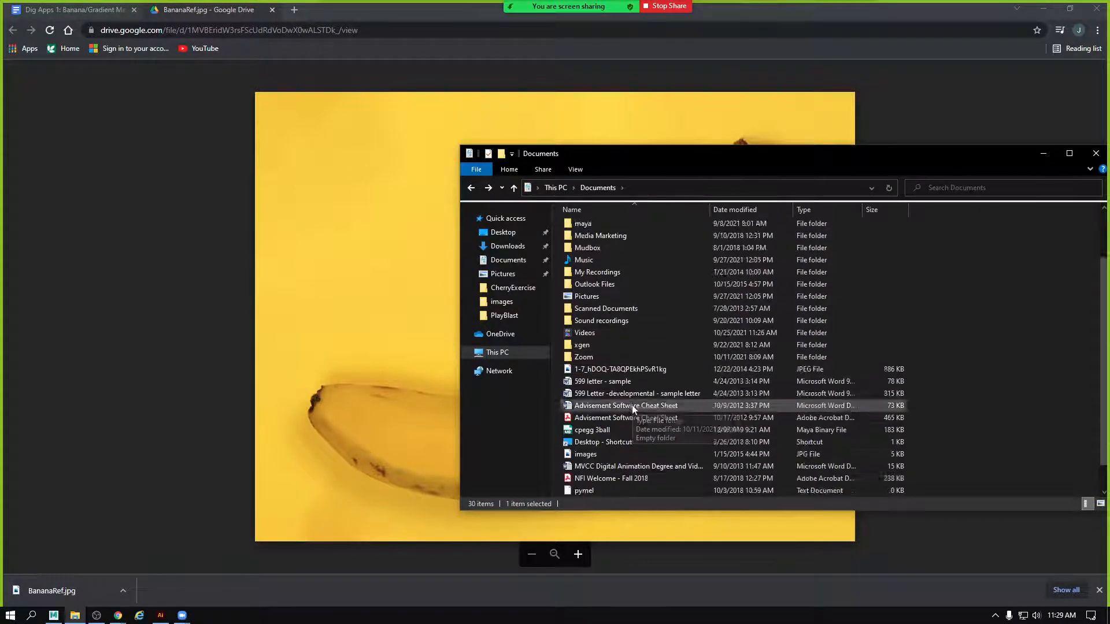
pyautogui.scroll(2, 633, 405)
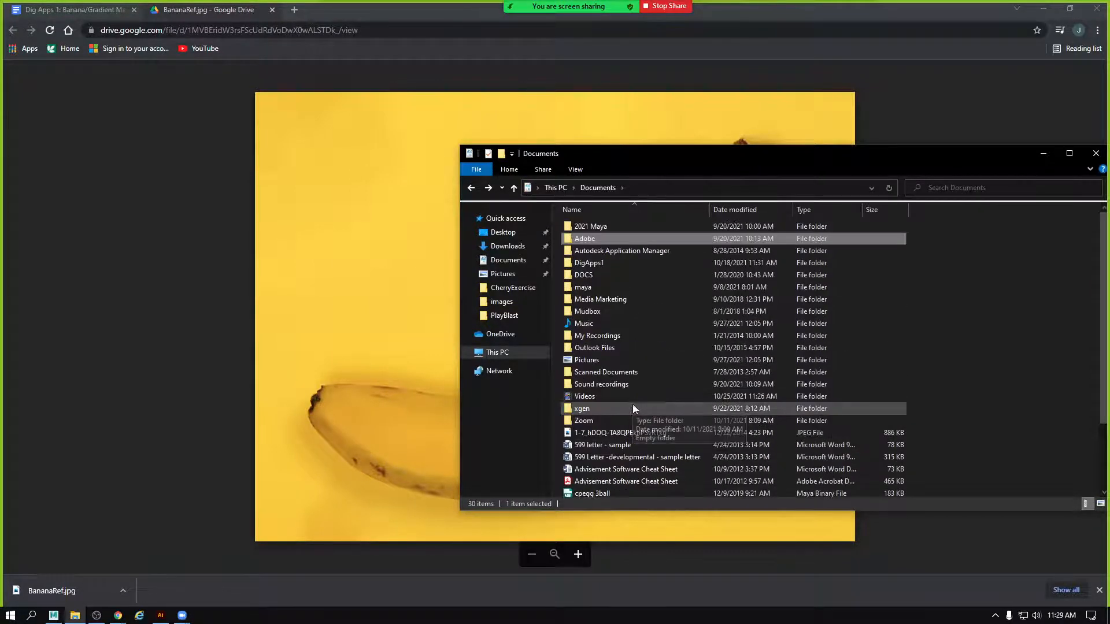
pyautogui.doubleClick(629, 276)
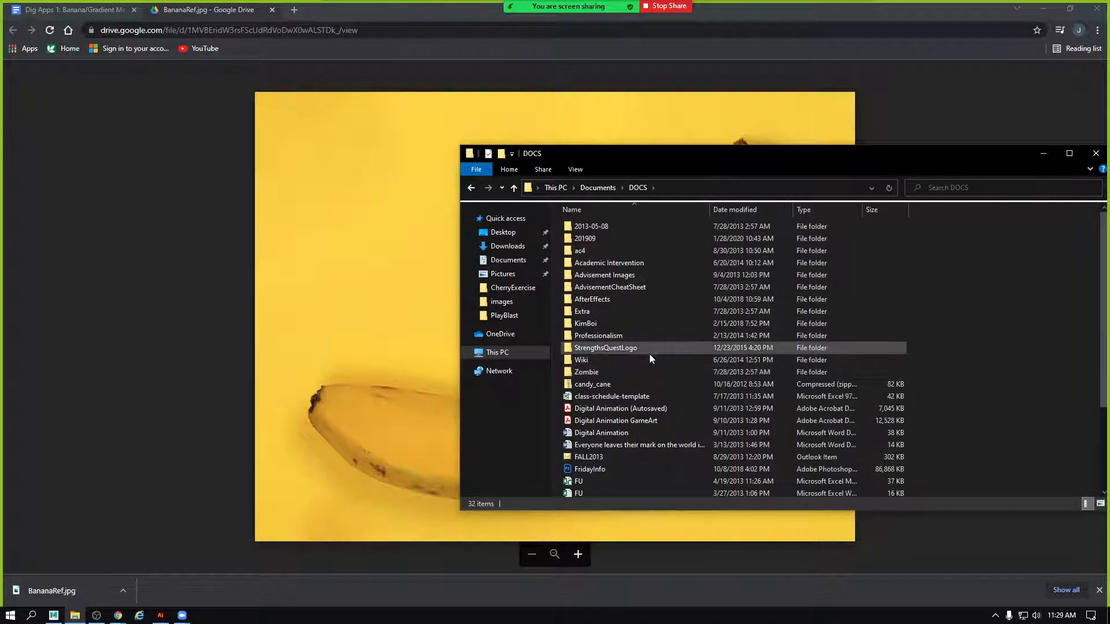
pyautogui.hotkey('alt', 'Left')
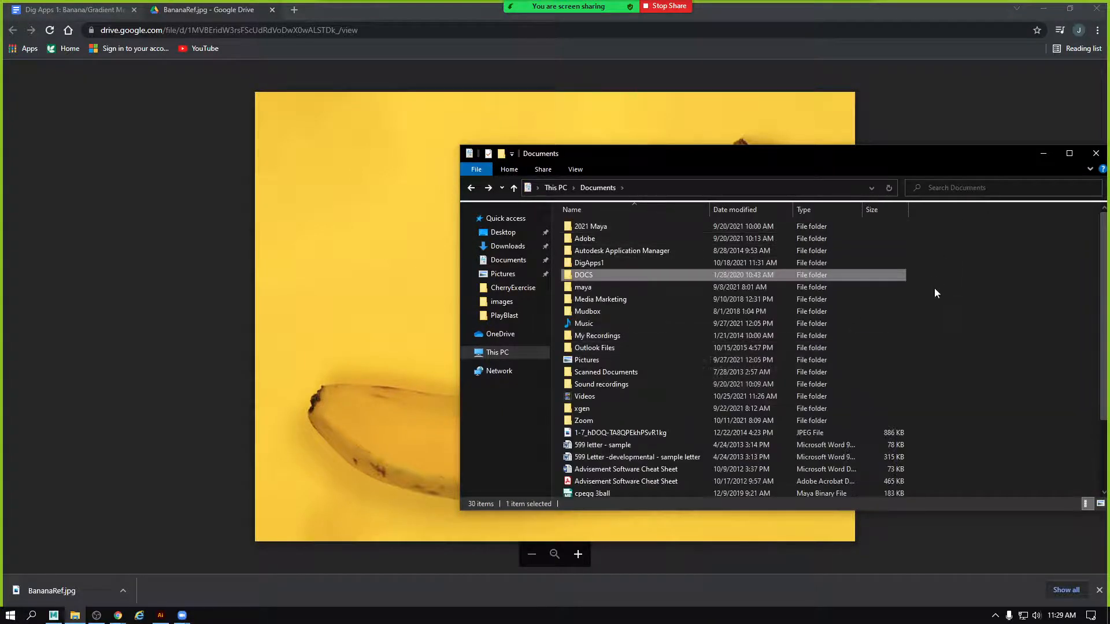
# Try to create a new folder named DigApps1 in Documents.
pyautogui.rightClick(983, 325)
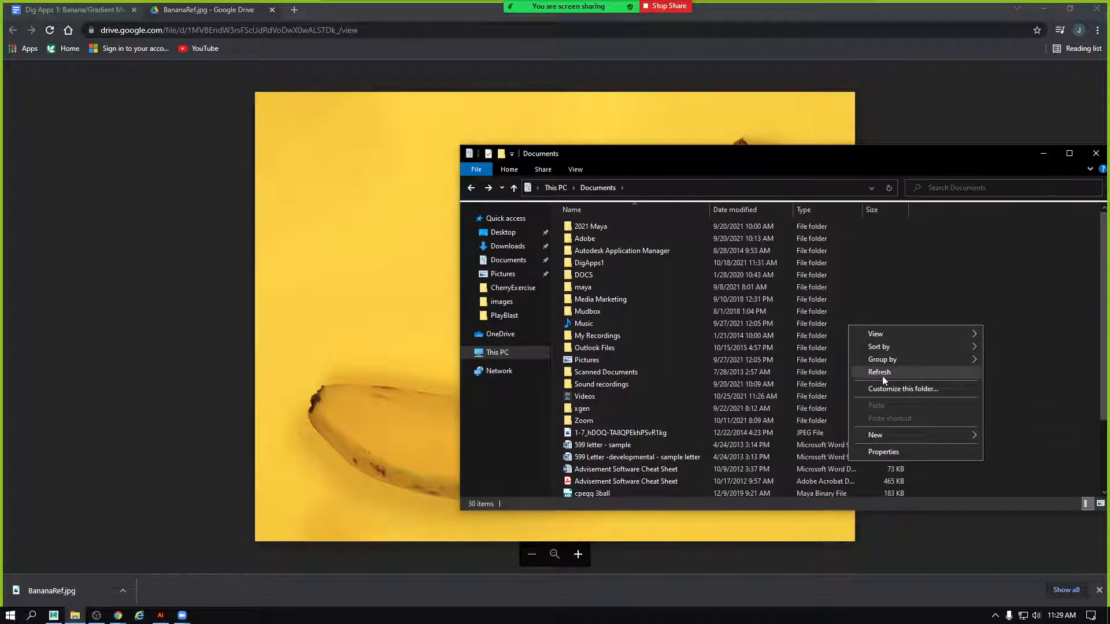
pyautogui.moveTo(914, 438)
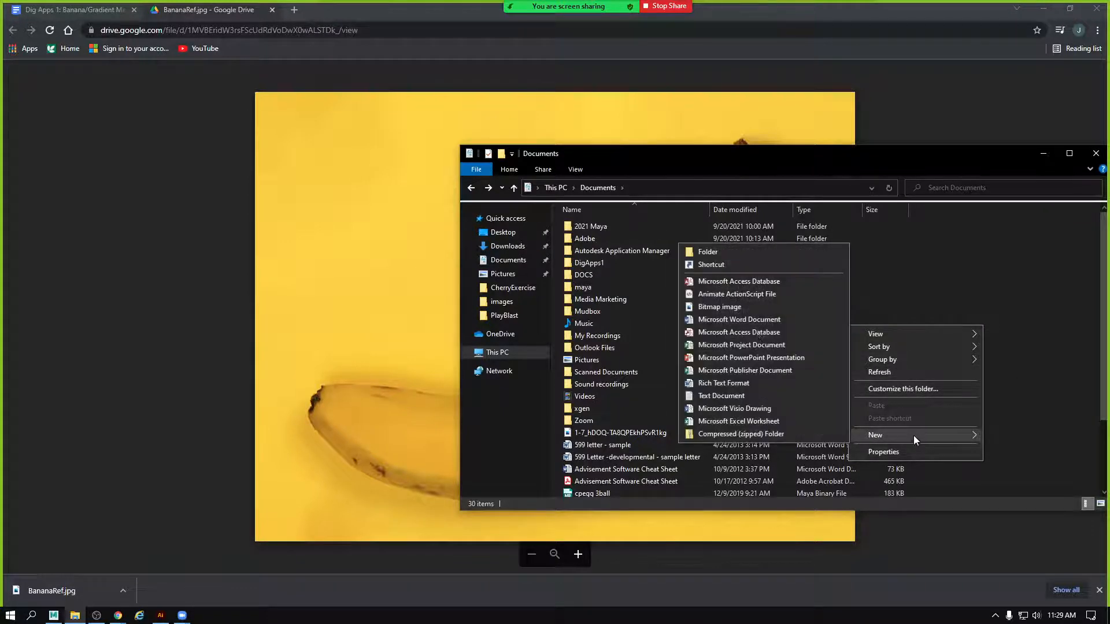
pyautogui.click(725, 252)
pyautogui.write('D')
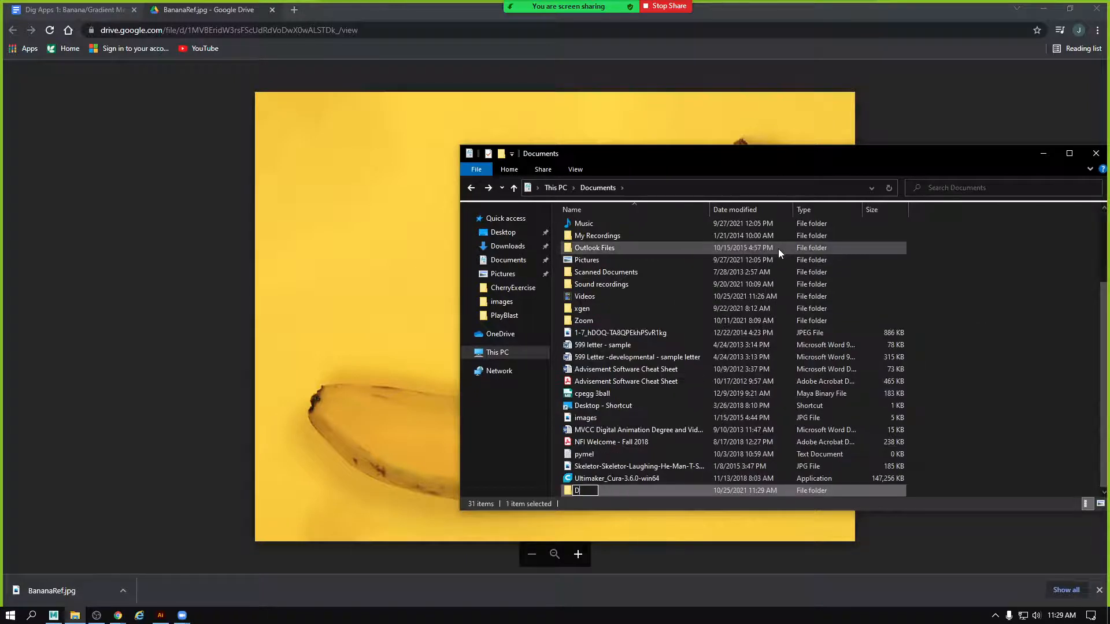
pyautogui.write('ig A')
pyautogui.press('BackSpace')
pyautogui.write('Apps1')
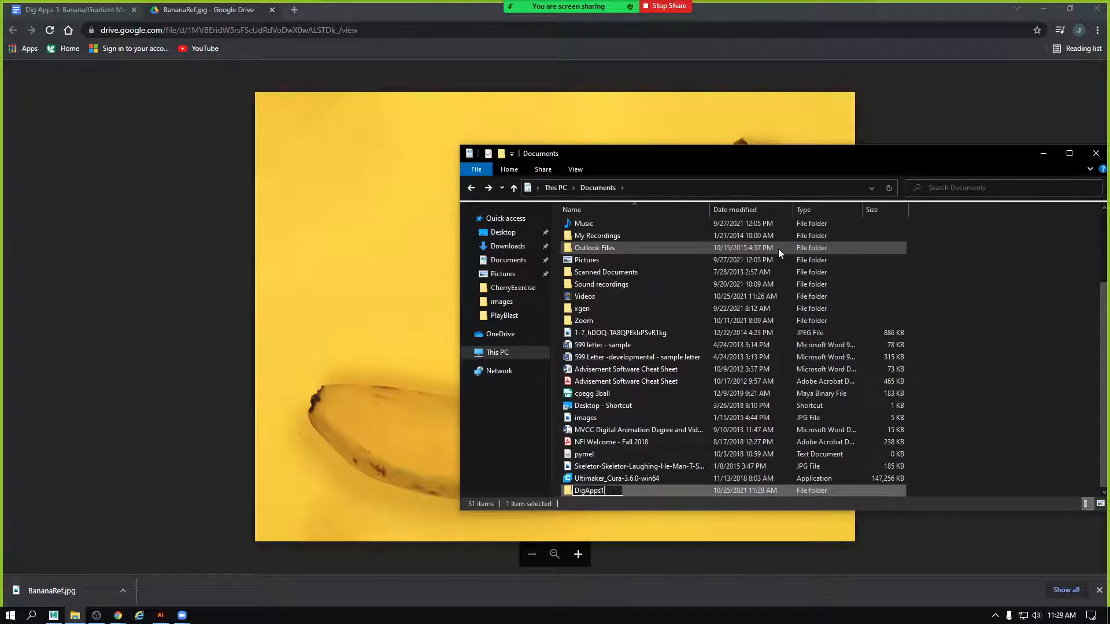
pyautogui.press('Return')
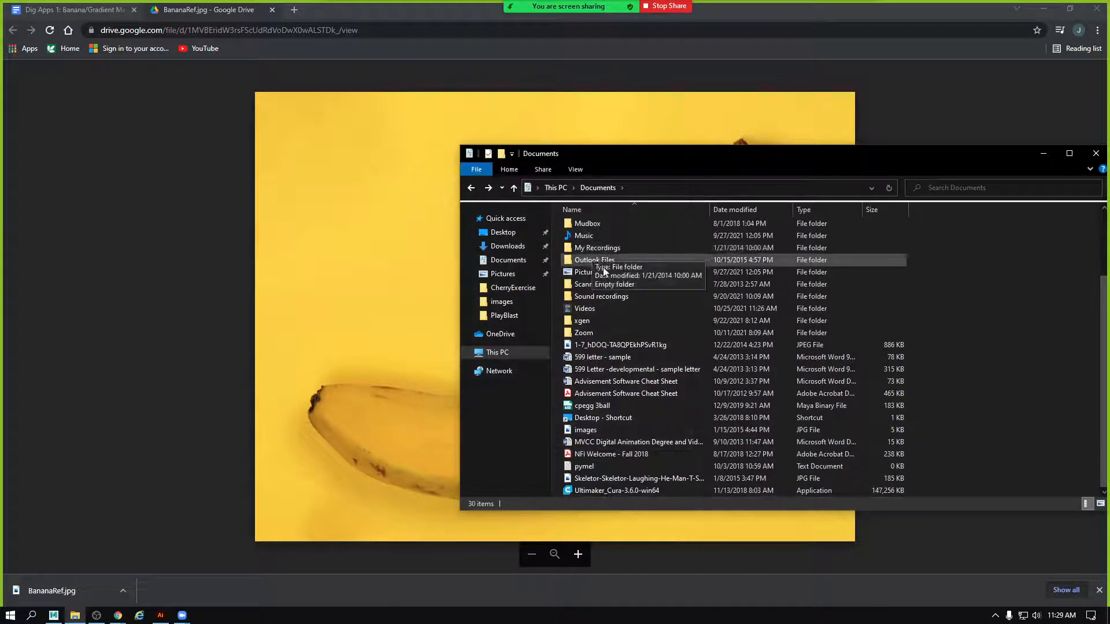
# Open the existing DigApps1 folder in Documents and create a subfolder named BananaExercisze.
pyautogui.scroll(3, 676, 381)
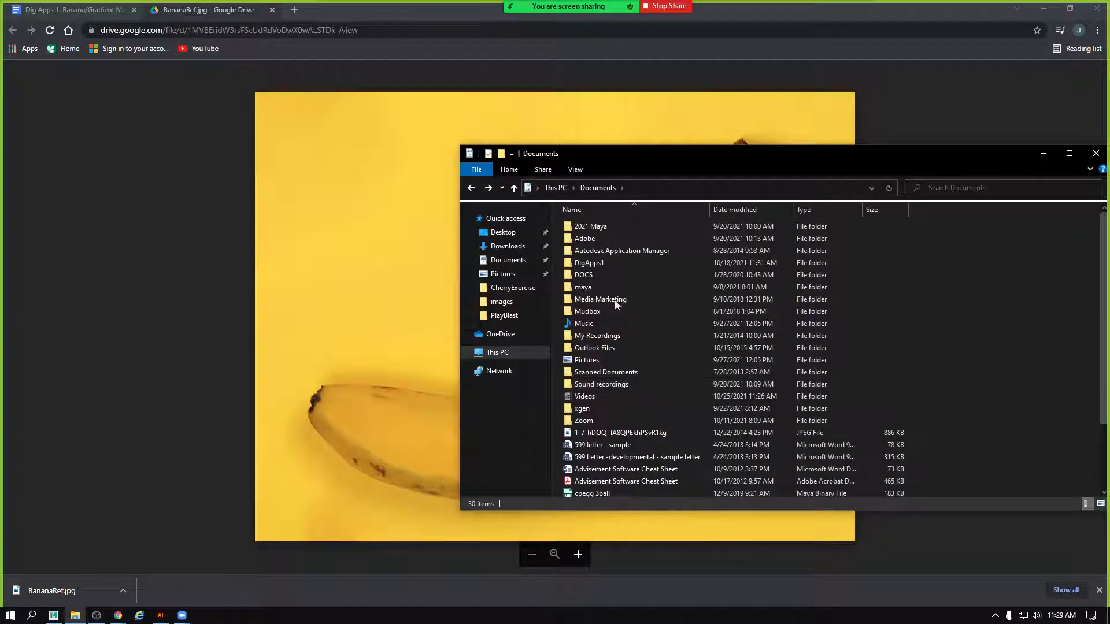
pyautogui.doubleClick(588, 266)
pyautogui.rightClick(589, 270)
pyautogui.click(595, 266)
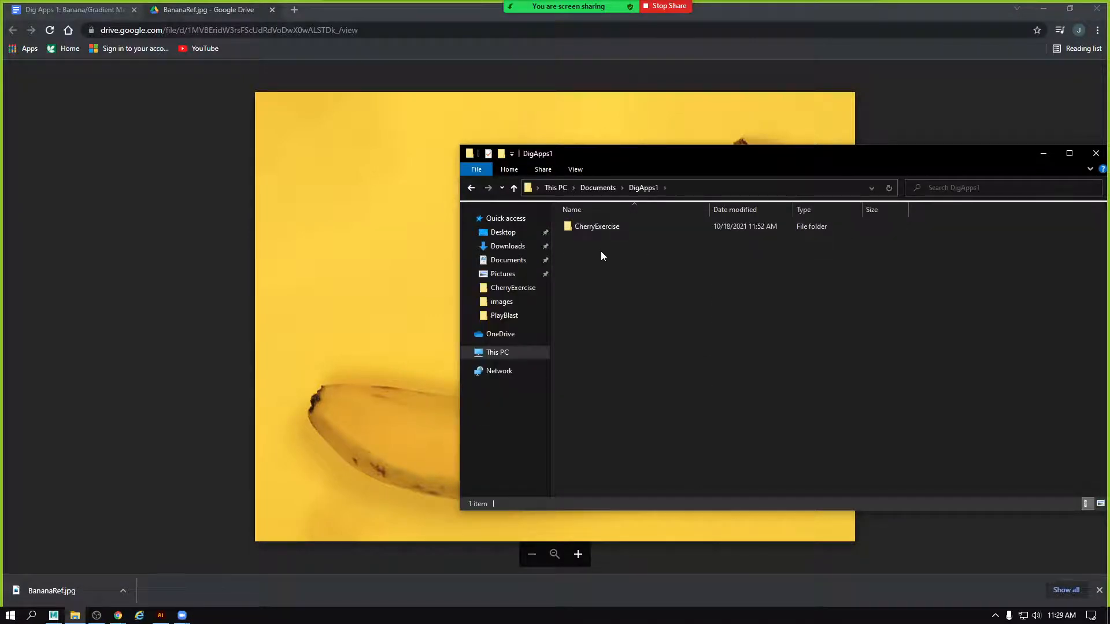
pyautogui.rightClick(605, 259)
pyautogui.moveTo(596, 381)
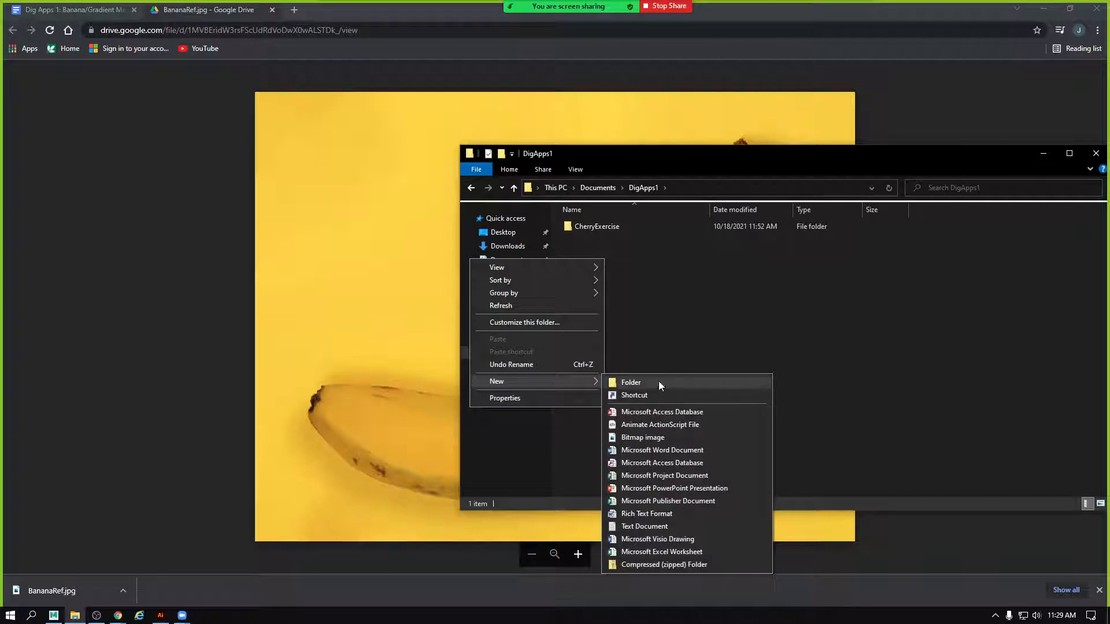
pyautogui.click(658, 381)
pyautogui.write('Banana')
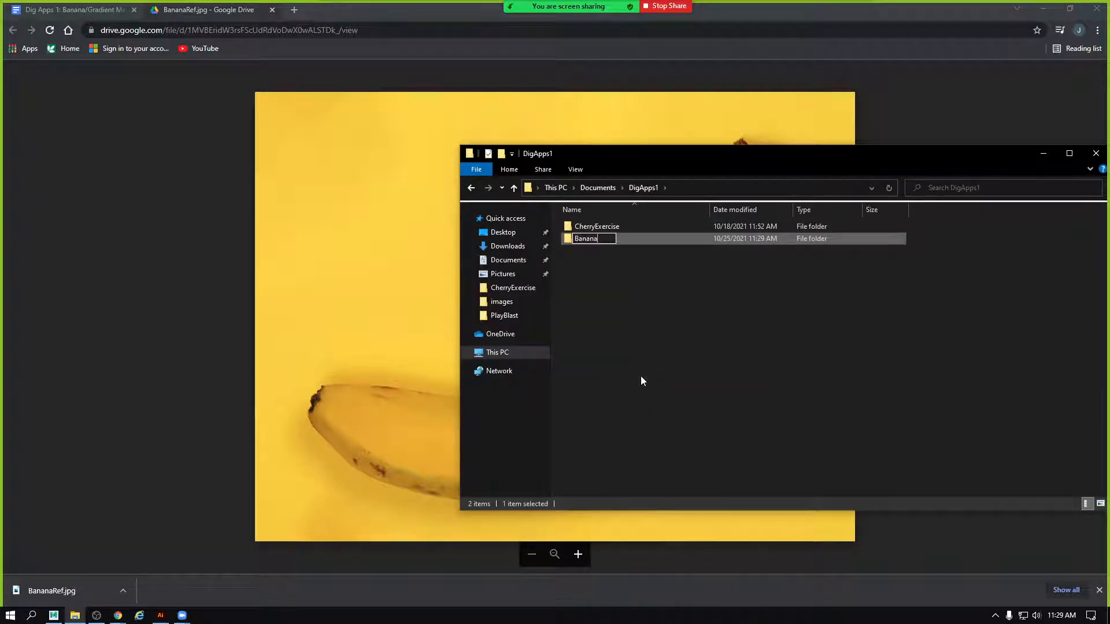
pyautogui.write('Exercisze')
pyautogui.press('Return')
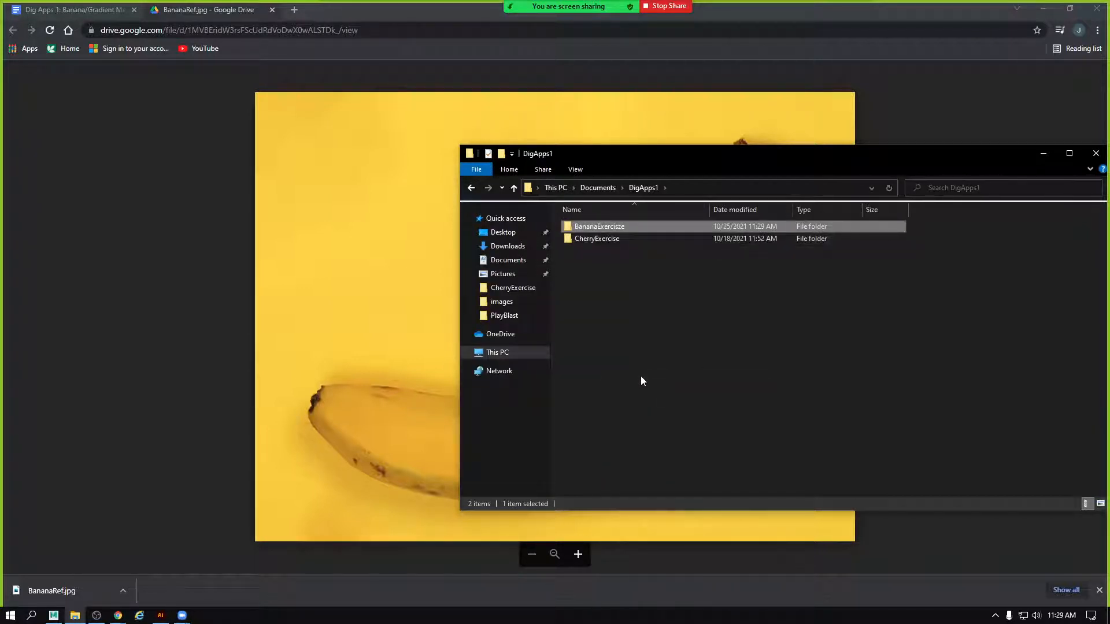
# Open the BananaExercisze folder, put the downloaded BananaRef.jpg from Chrome into it, and return to Illustrator.
pyautogui.doubleClick(594, 227)
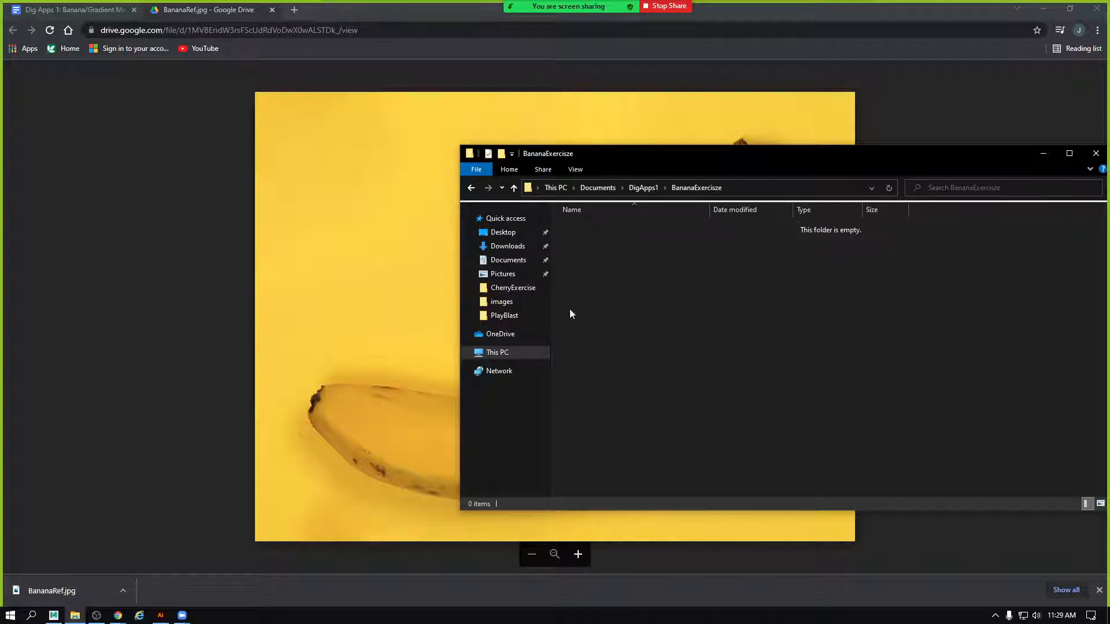
pyautogui.click(948, 9)
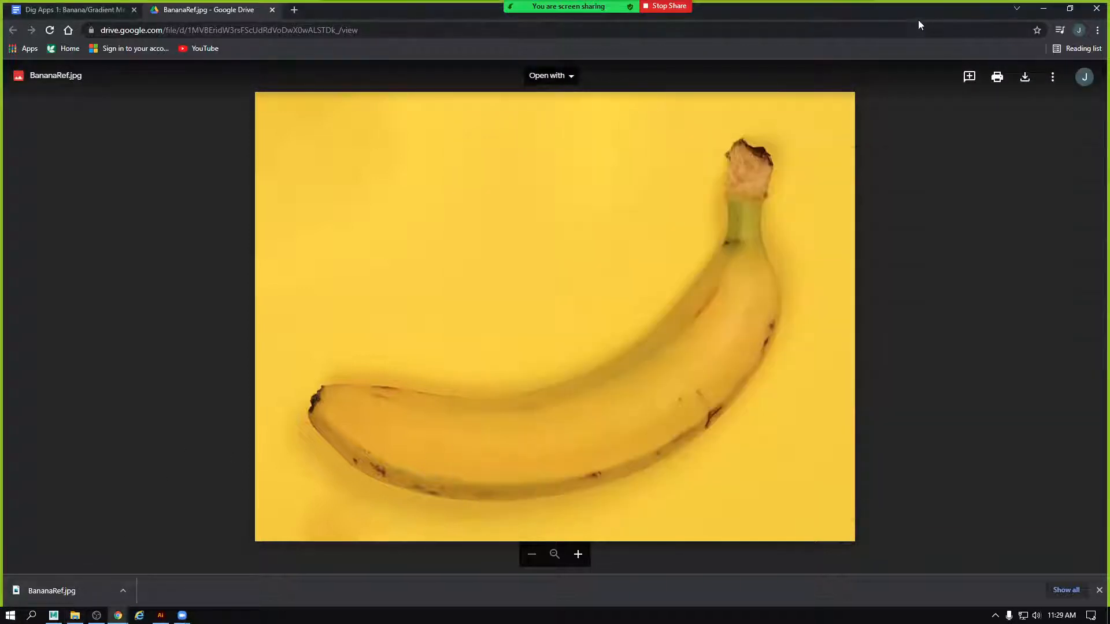
pyautogui.doubleClick(881, 9)
pyautogui.moveTo(303, 318); pyautogui.dragTo(667, 33)
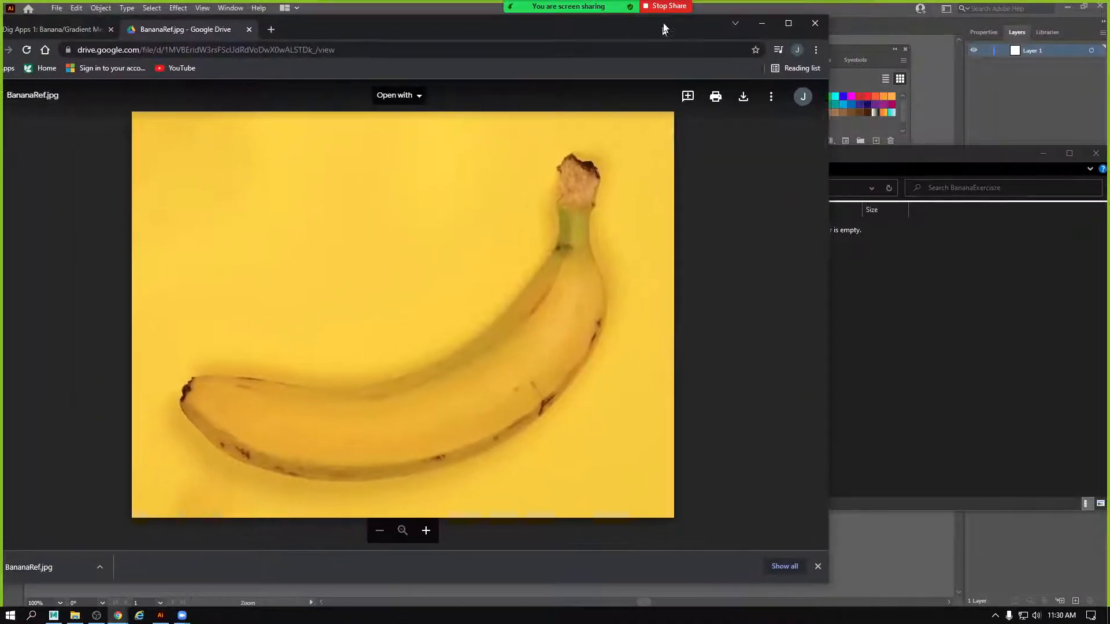
pyautogui.moveTo(64, 568); pyautogui.dragTo(868, 300)
pyautogui.click(1044, 153)
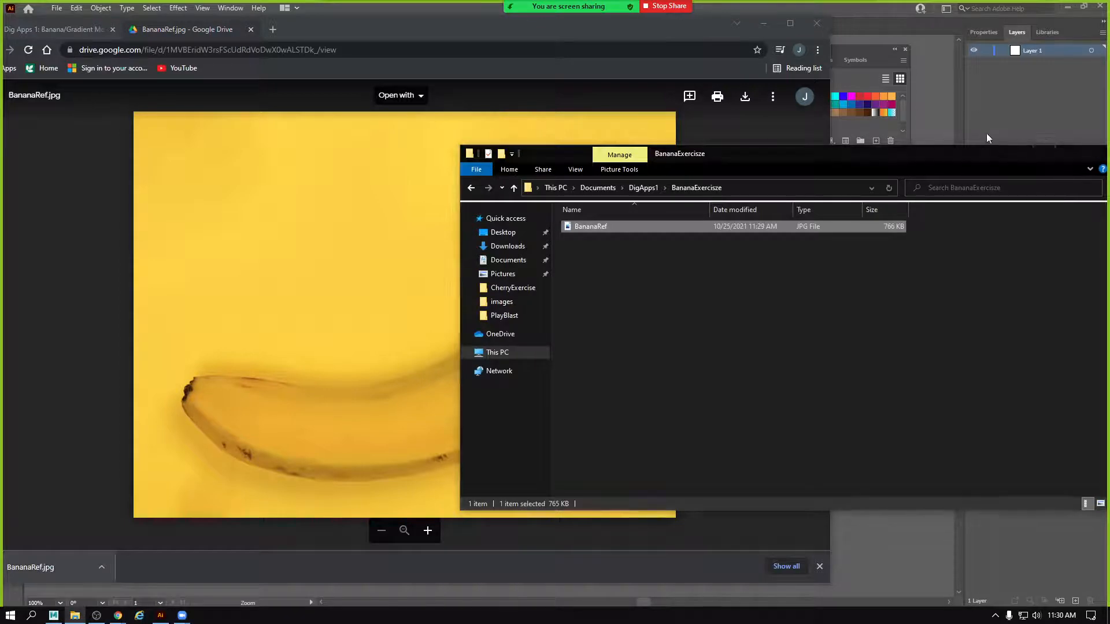
pyautogui.click(787, 22)
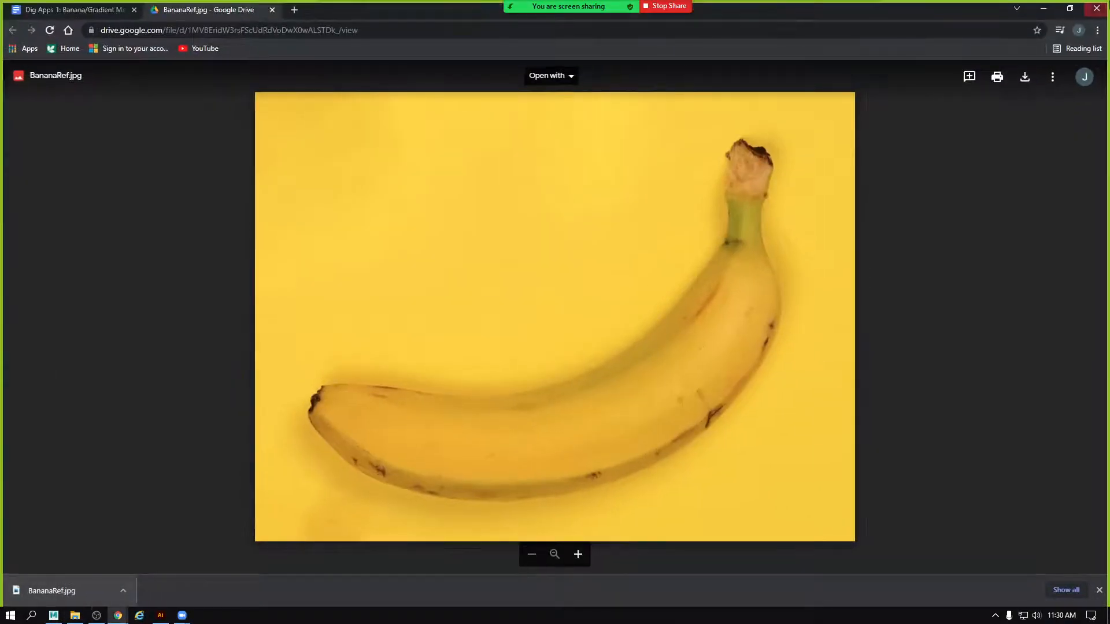
pyautogui.click(1044, 8)
# Place BananaRef from DigApps1 > BananaExercisze on the artboard, scaled to about the artboard's full width.
pyautogui.click(57, 8)
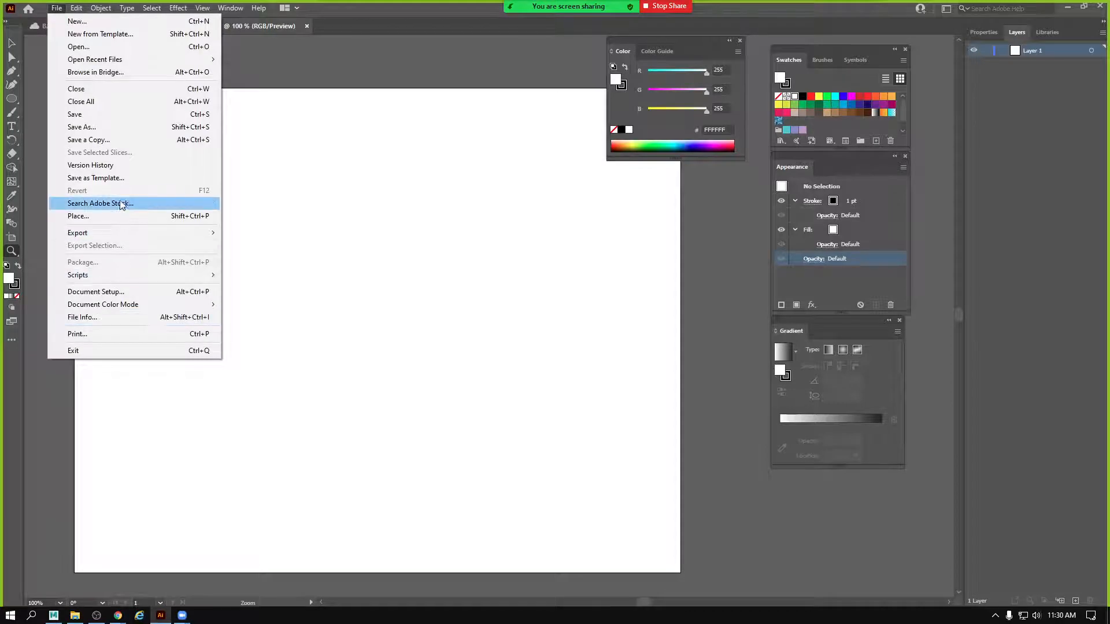
pyautogui.click(126, 215)
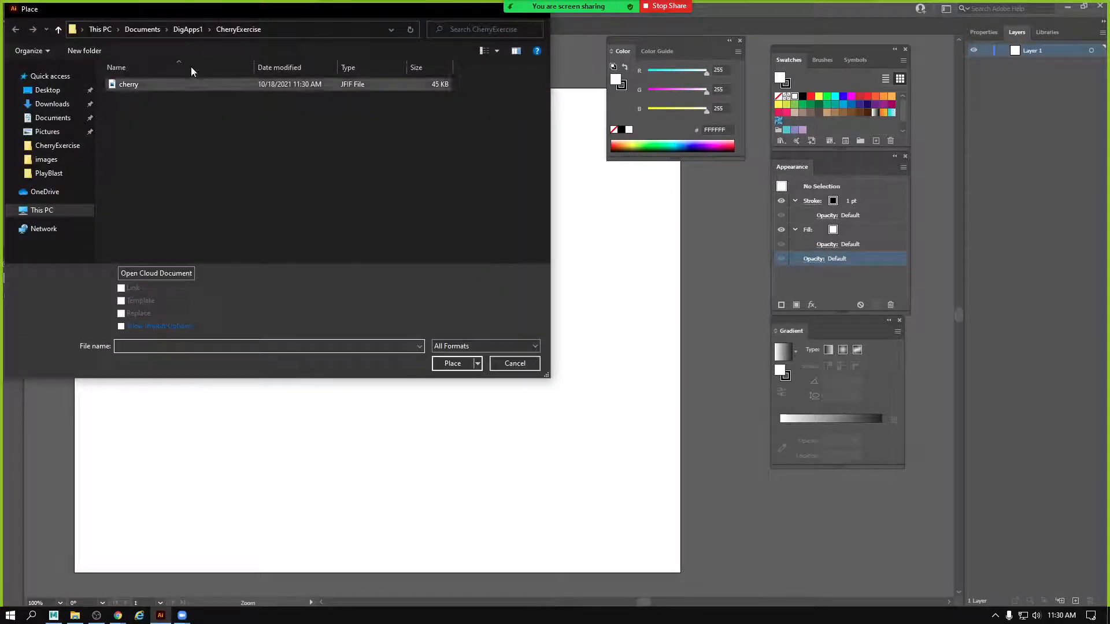
pyautogui.click(188, 29)
pyautogui.doubleClick(144, 81)
pyautogui.click(145, 80)
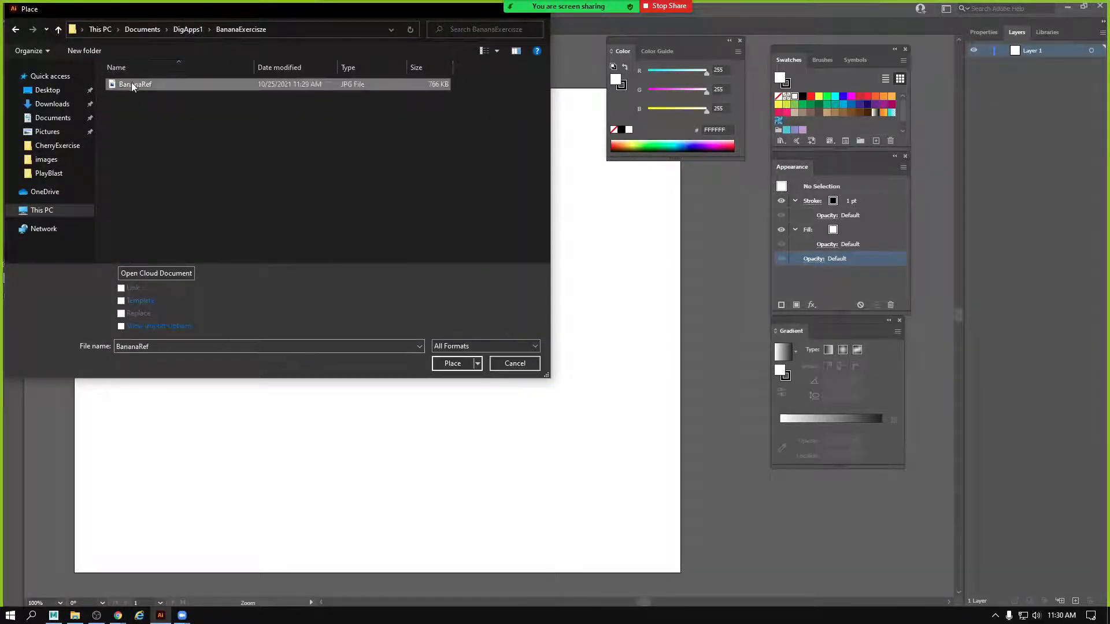
pyautogui.click(450, 365)
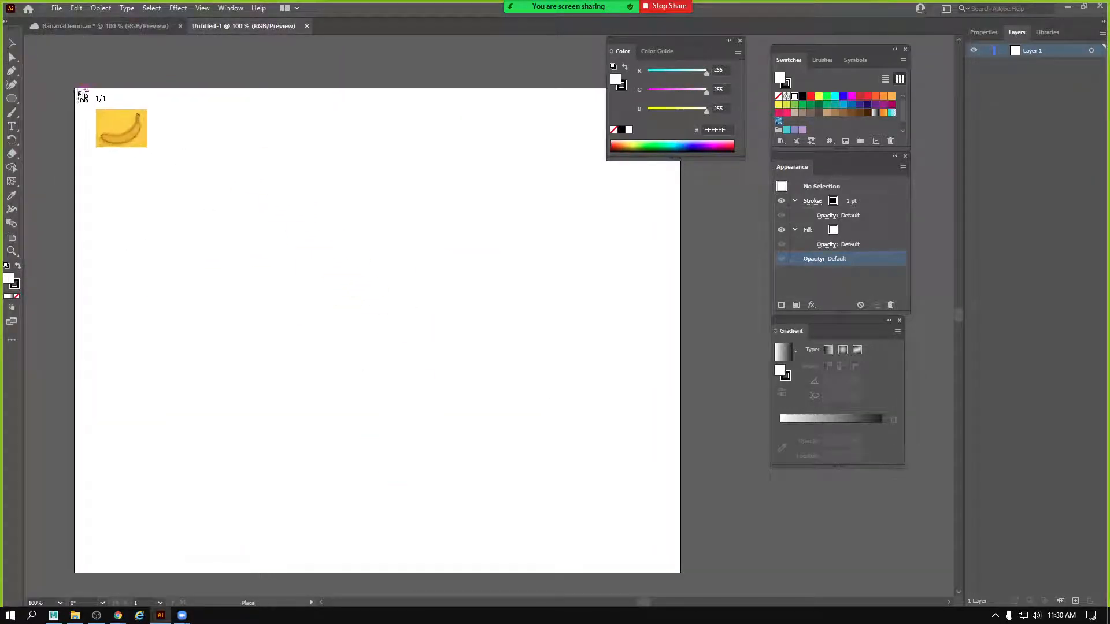
pyautogui.moveTo(75, 94); pyautogui.dragTo(681, 545)
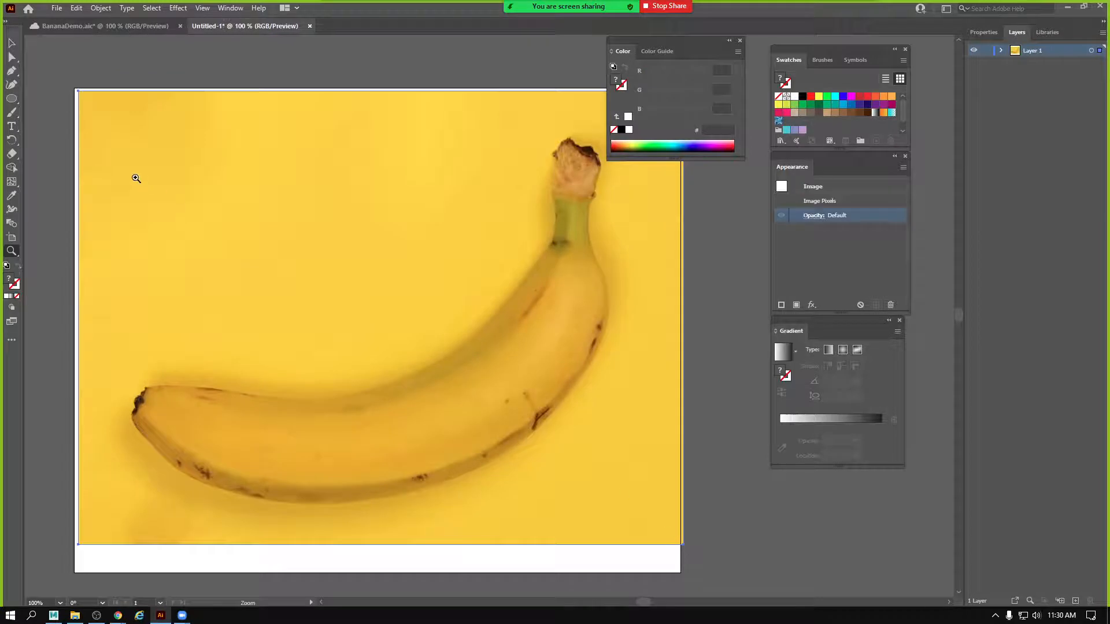
# Rename Layer 1, which holds the reference photo, to bananaRef and lock it.
pyautogui.click(12, 43)
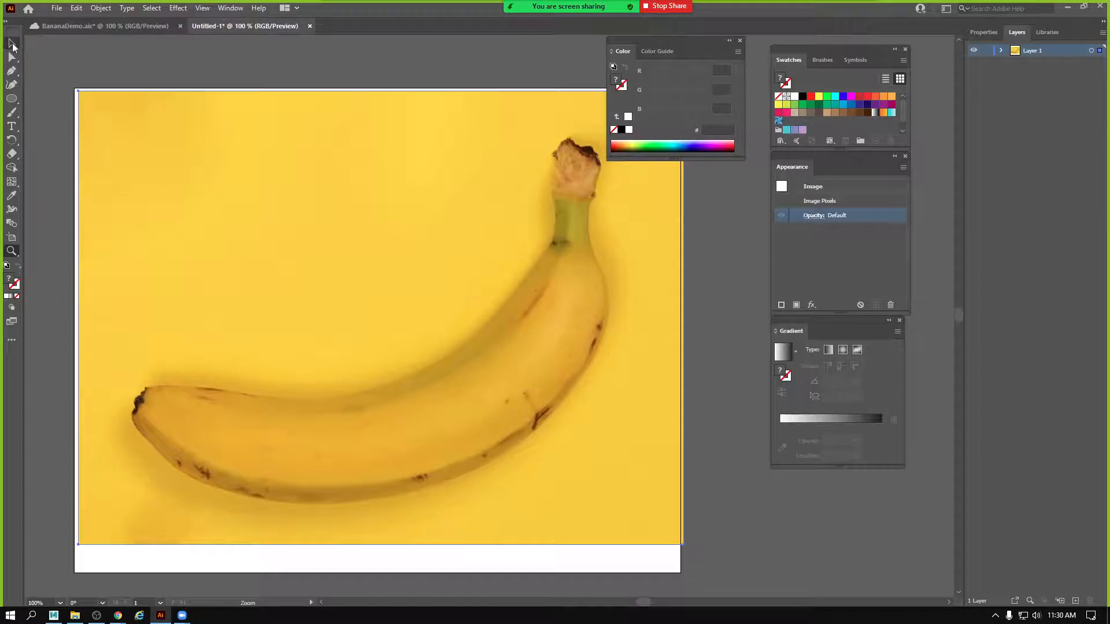
pyautogui.doubleClick(1031, 53)
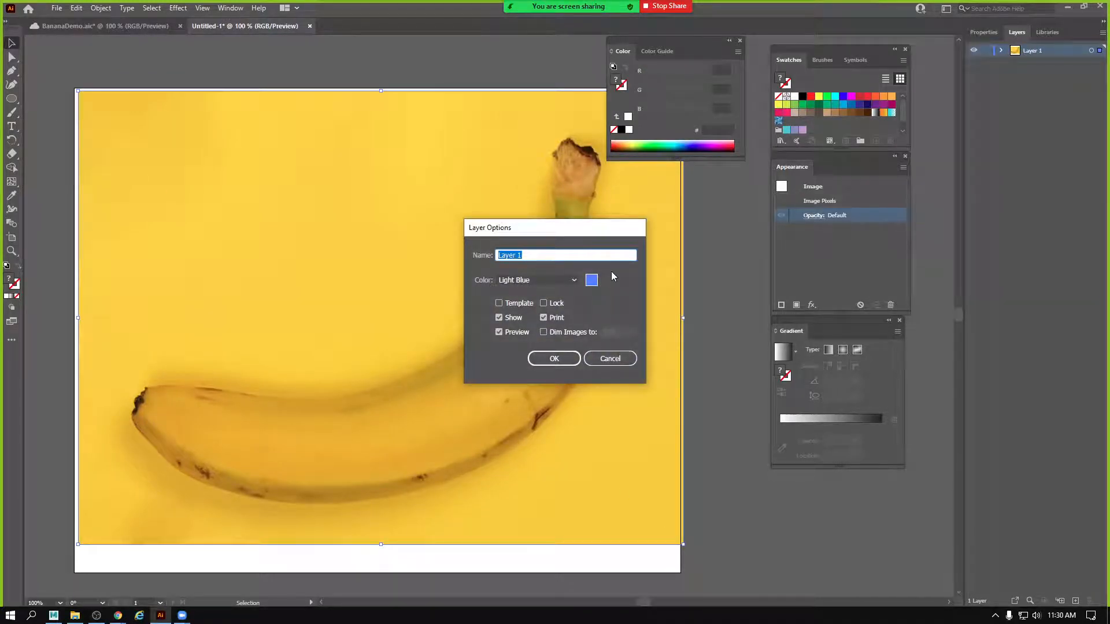
pyautogui.write('bananaRef')
pyautogui.click(554, 358)
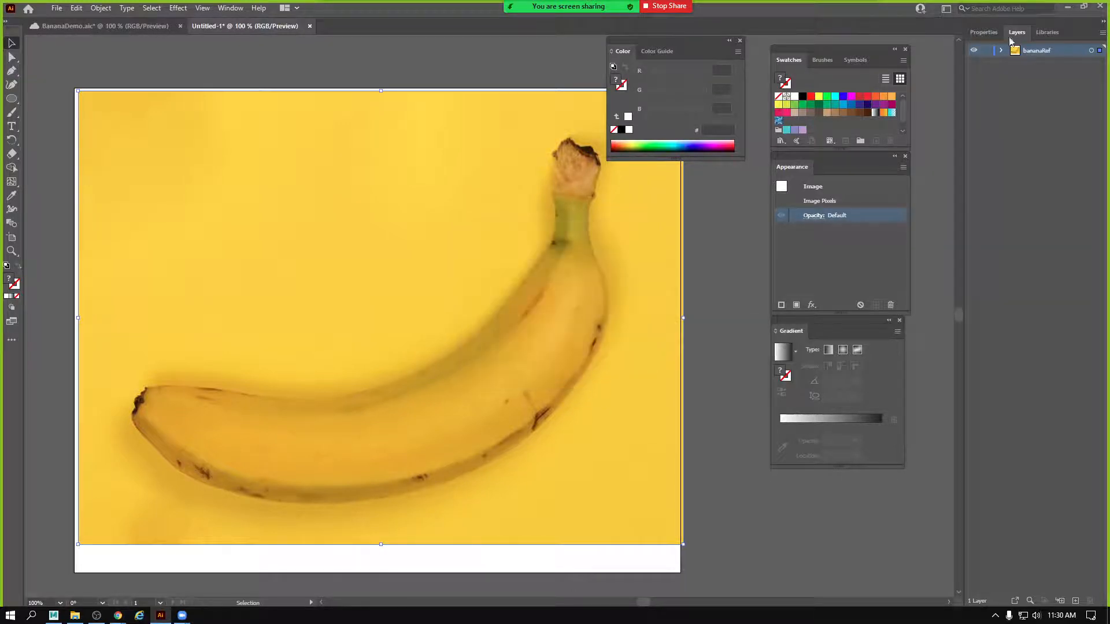
pyautogui.click(987, 52)
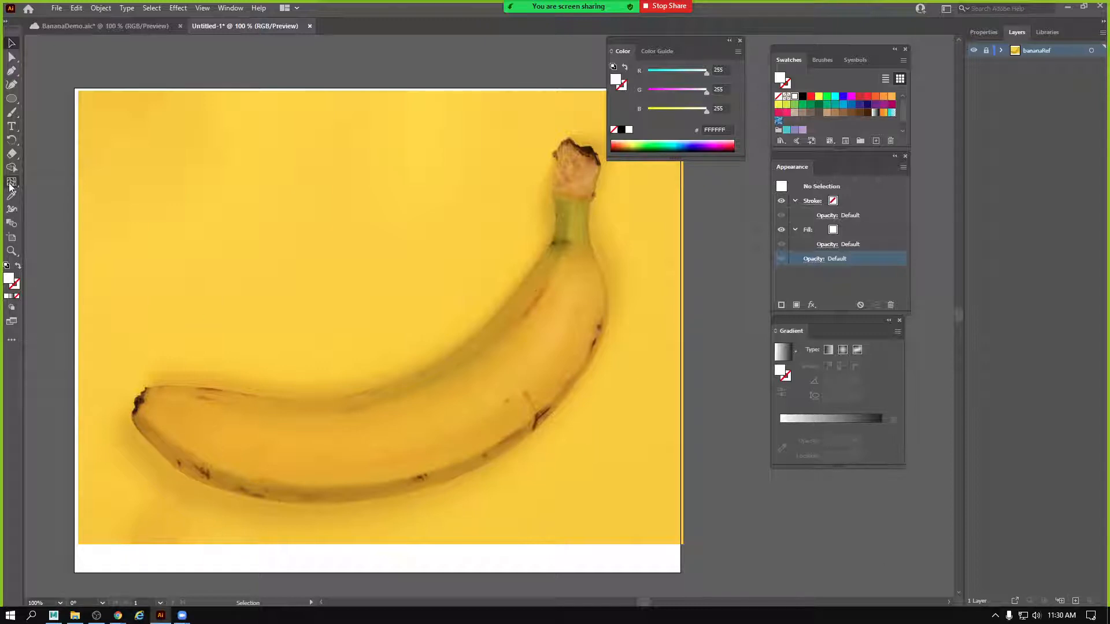
# Add a new layer named banana above the reference layer and get the Pen tool ready.
pyautogui.moveTo(257, 306); pyautogui.dragTo(270, 318)
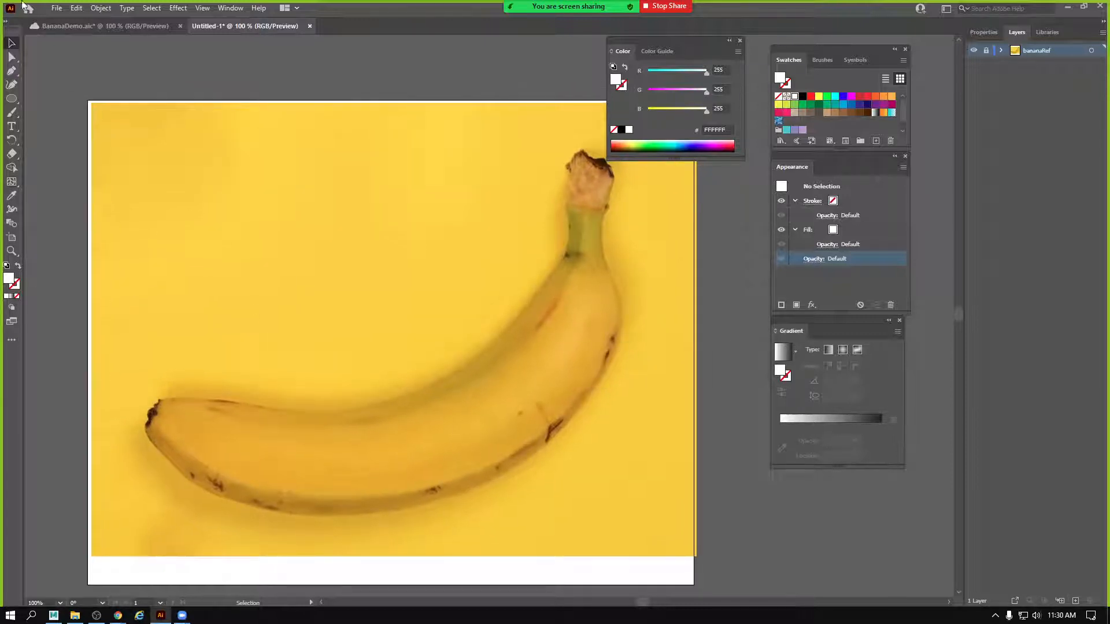
pyautogui.click(12, 70)
pyautogui.click(1076, 601)
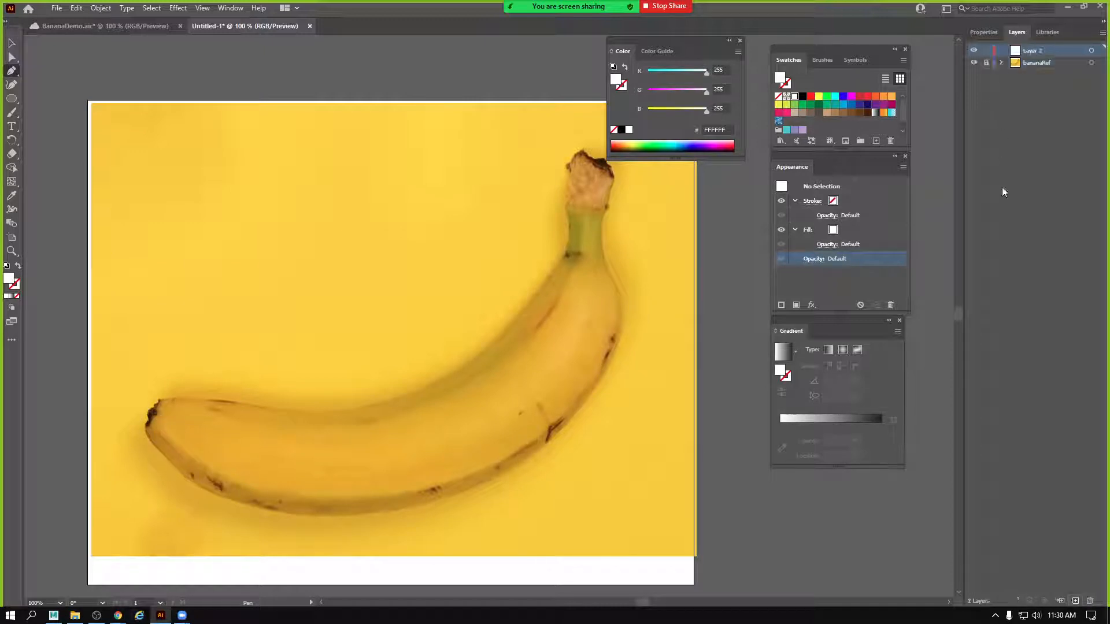
pyautogui.doubleClick(1032, 51)
pyautogui.write('banana')
pyautogui.press('Return')
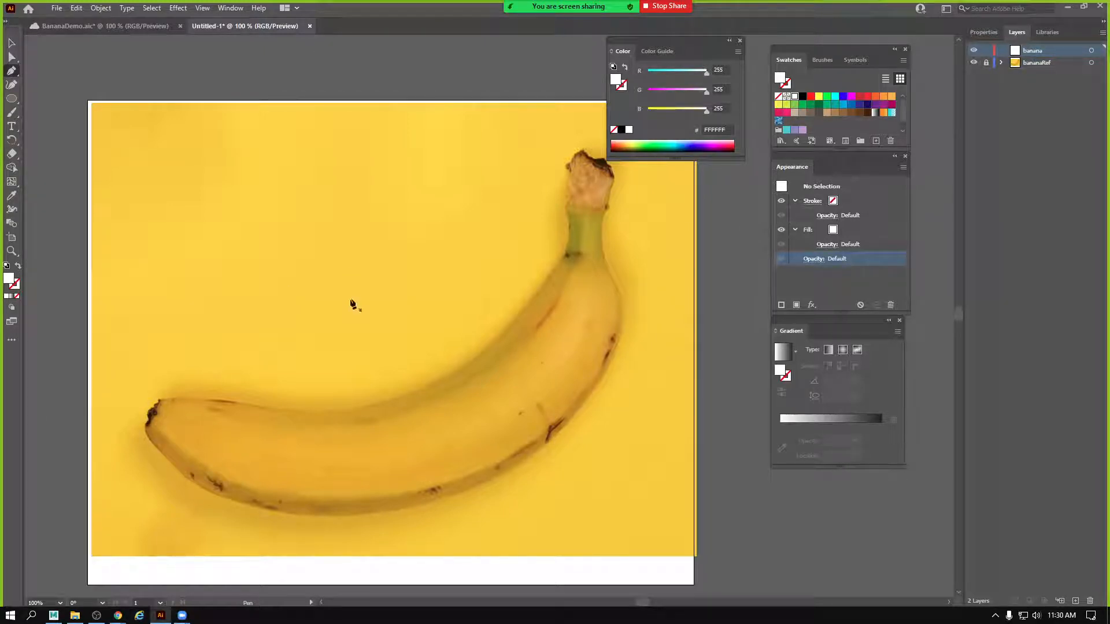
# Trace the banana's body on the banana layer with the Pen tool as a closed white-filled path, excluding both dark tips.
pyautogui.click(146, 428)
pyautogui.click(158, 402)
pyautogui.click(229, 401)
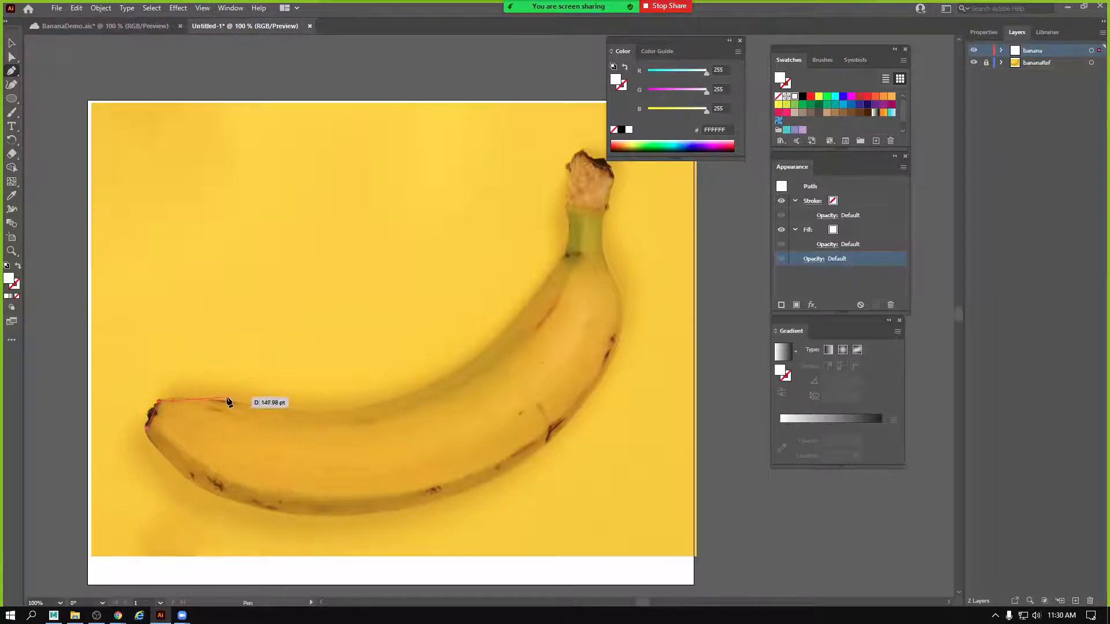
pyautogui.moveTo(365, 409); pyautogui.dragTo(501, 333)
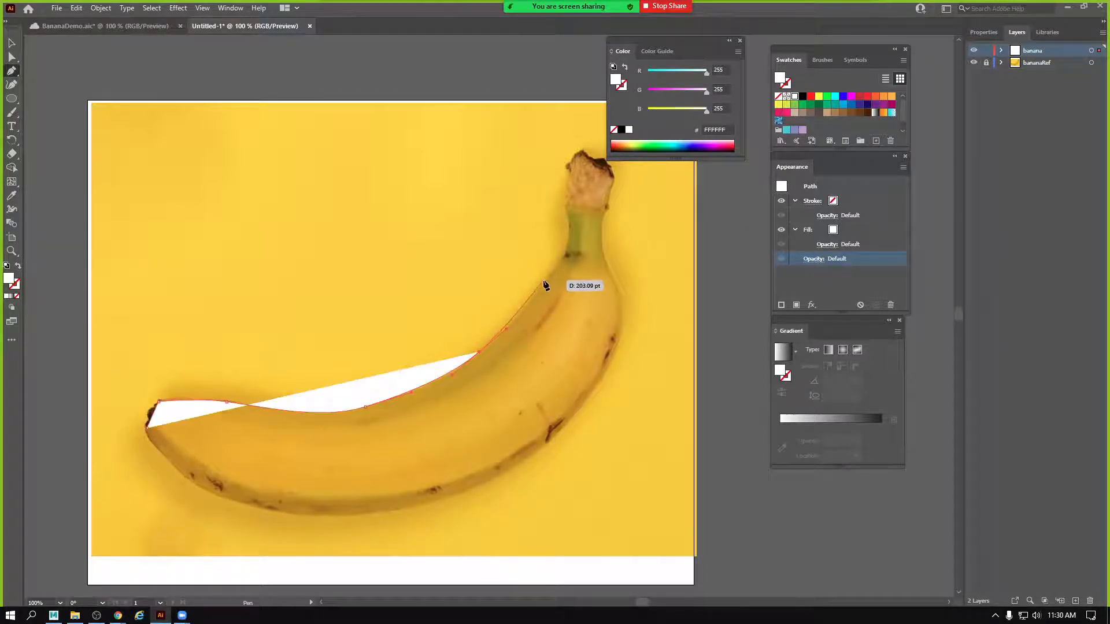
pyautogui.moveTo(544, 281); pyautogui.dragTo(569, 201)
pyautogui.moveTo(577, 207); pyautogui.dragTo(601, 240)
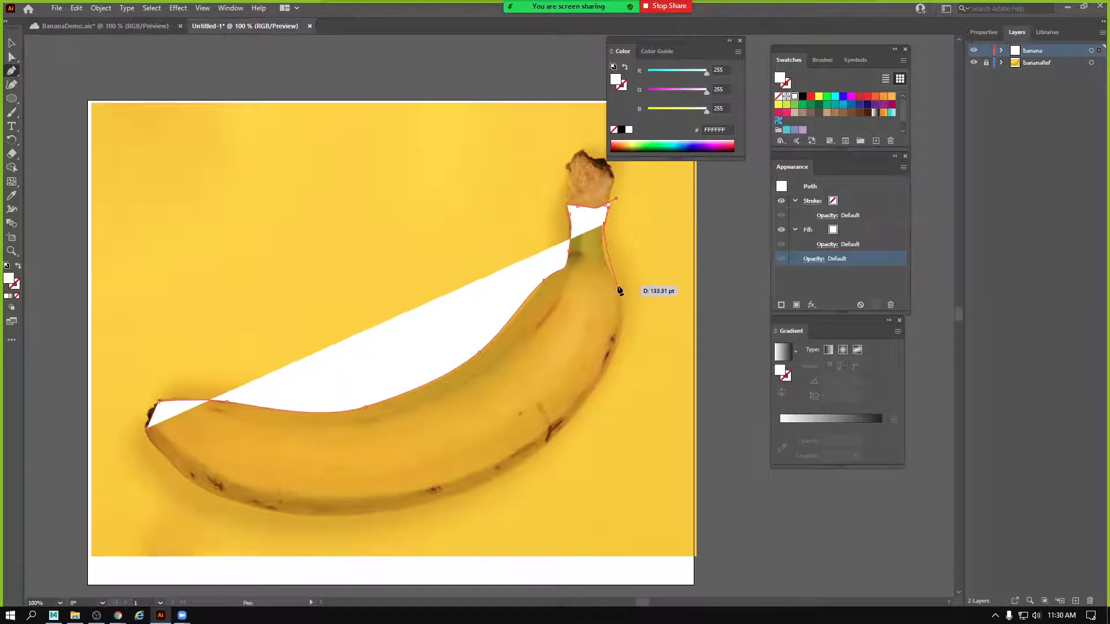
pyautogui.moveTo(617, 285); pyautogui.dragTo(625, 296)
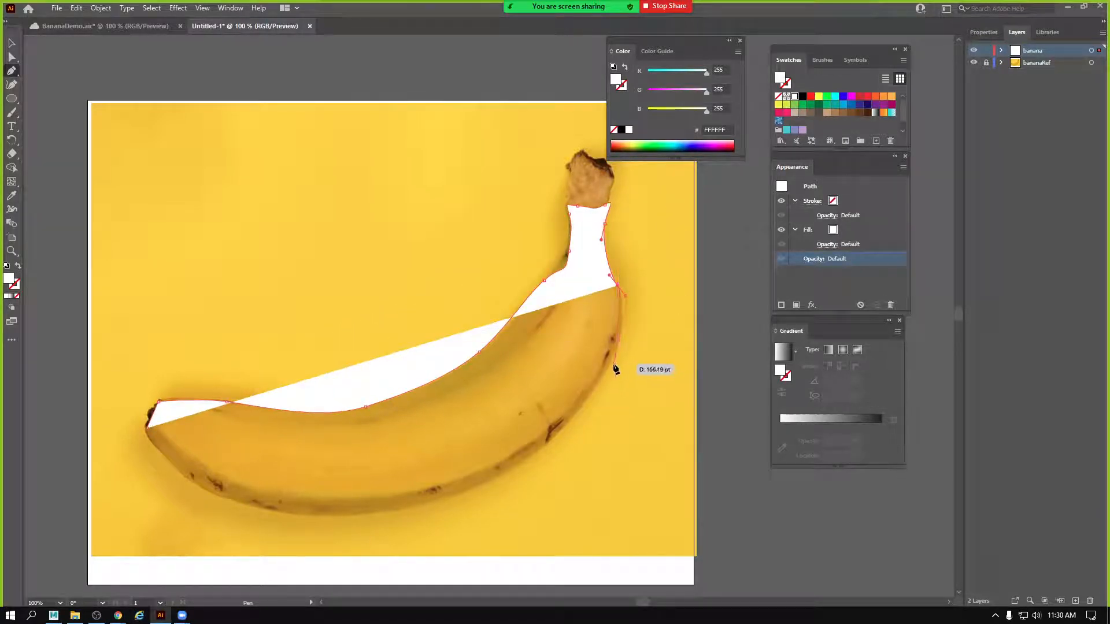
pyautogui.moveTo(611, 365); pyautogui.dragTo(589, 397)
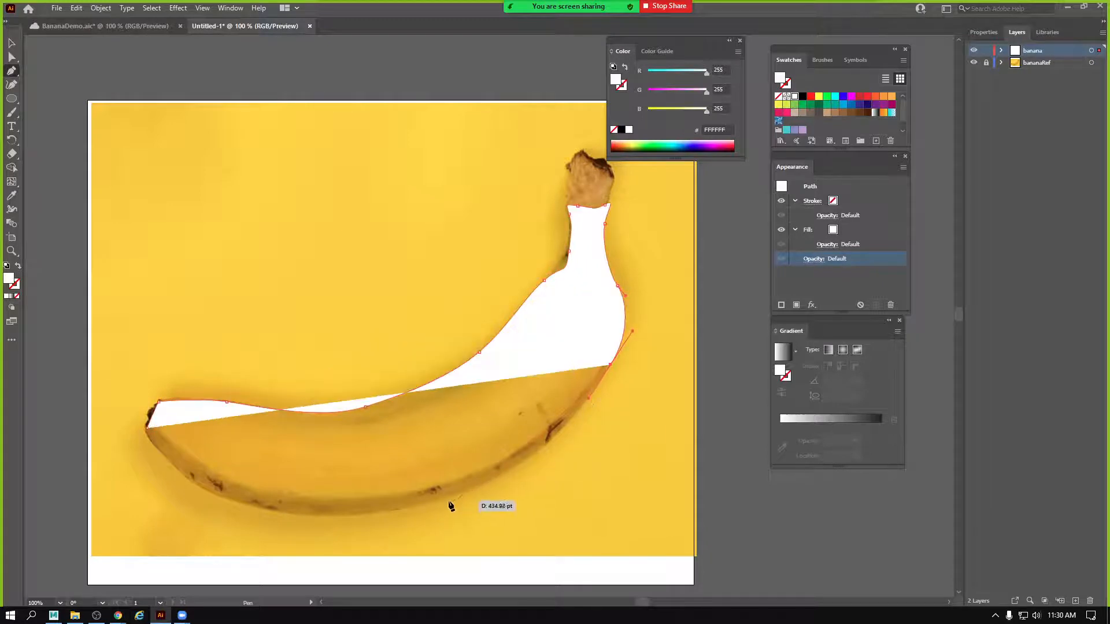
pyautogui.moveTo(425, 504); pyautogui.dragTo(298, 526)
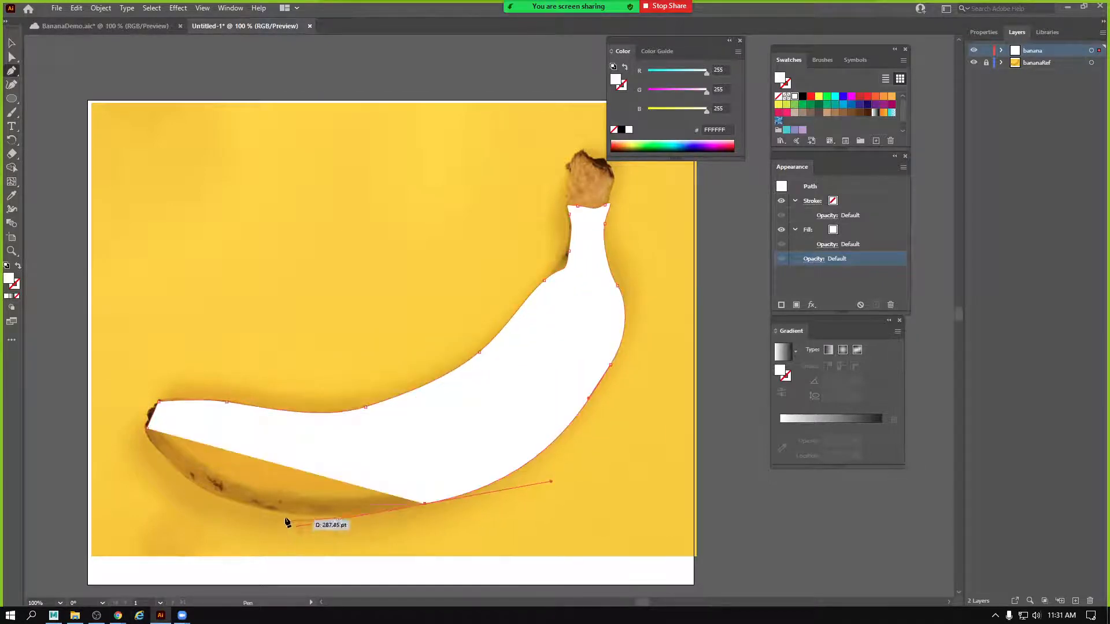
pyautogui.moveTo(213, 495); pyautogui.dragTo(189, 480)
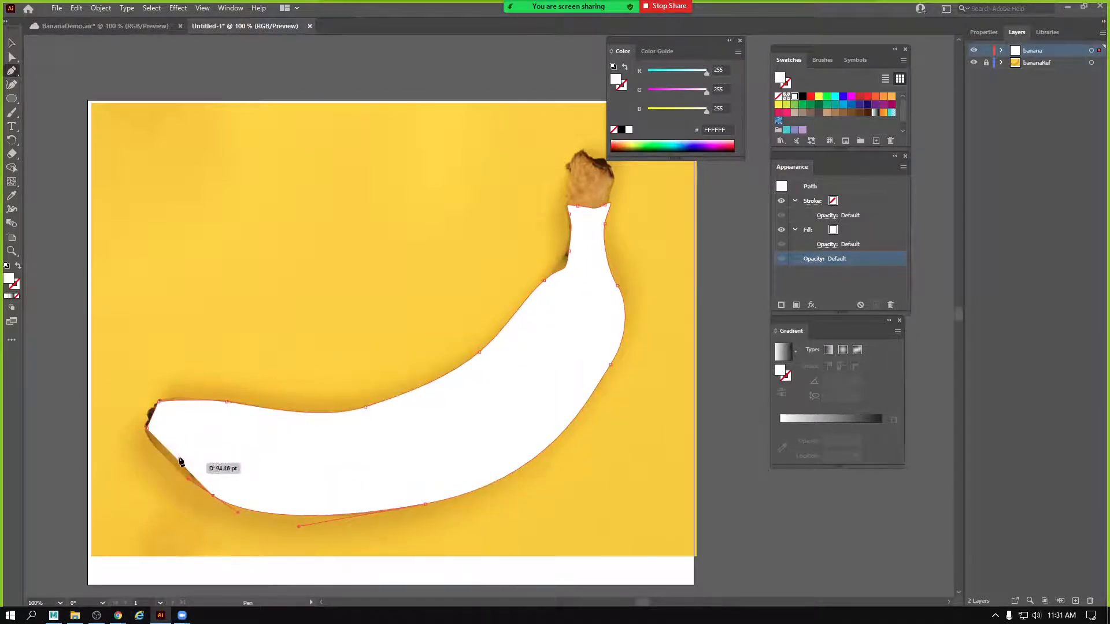
pyautogui.click(145, 426)
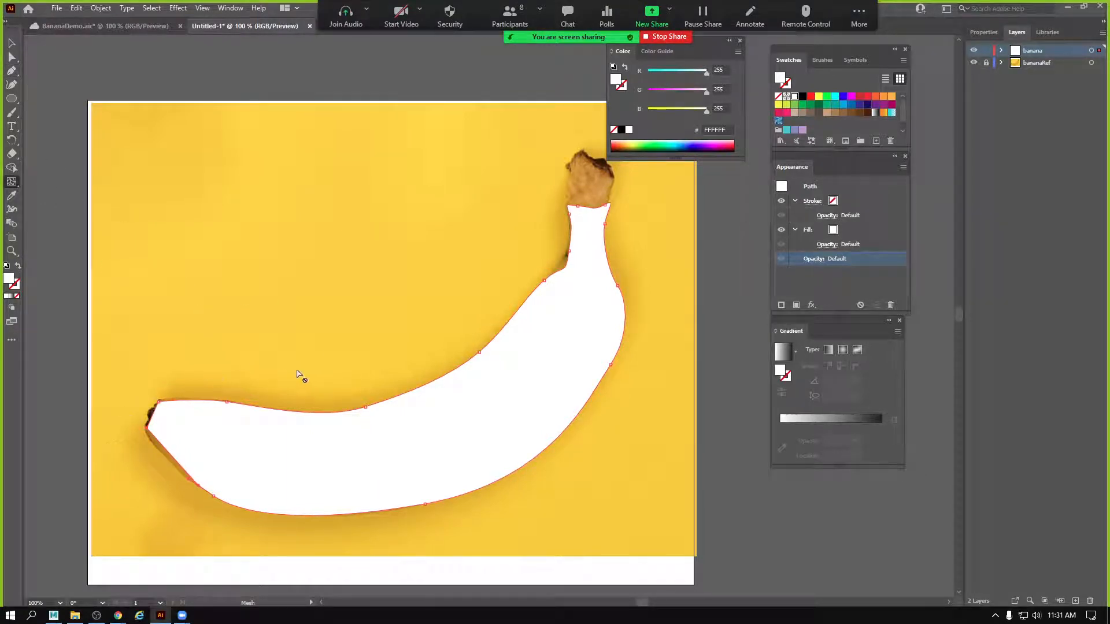
# Try adding four mesh points along the traced banana's body with the Mesh tool and undo them all.
pyautogui.click(321, 460)
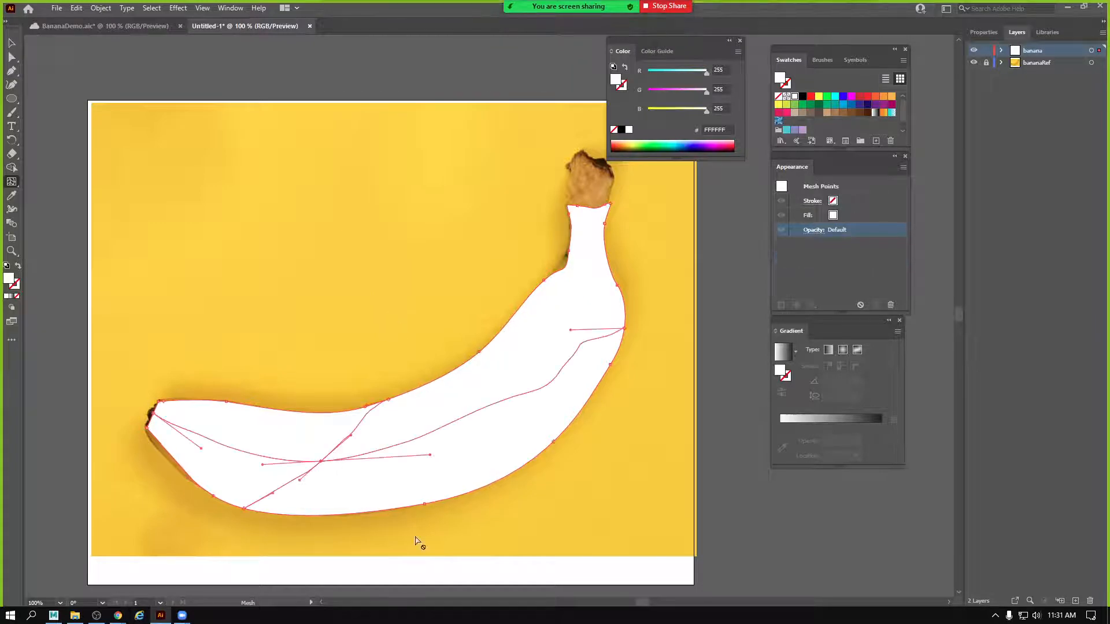
pyautogui.click(469, 387)
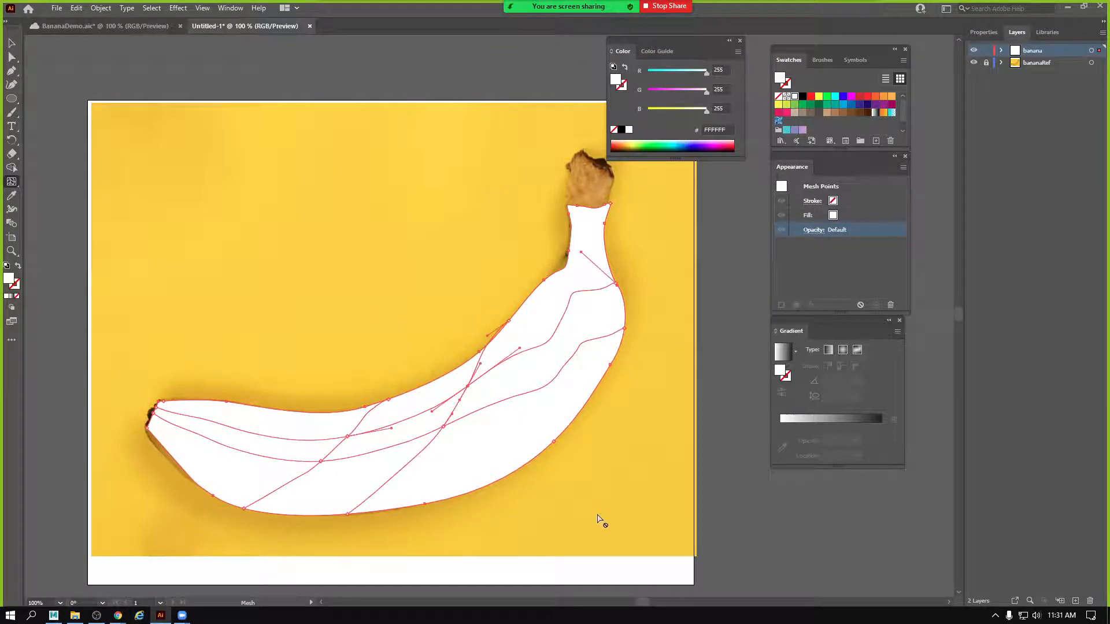
pyautogui.click(558, 348)
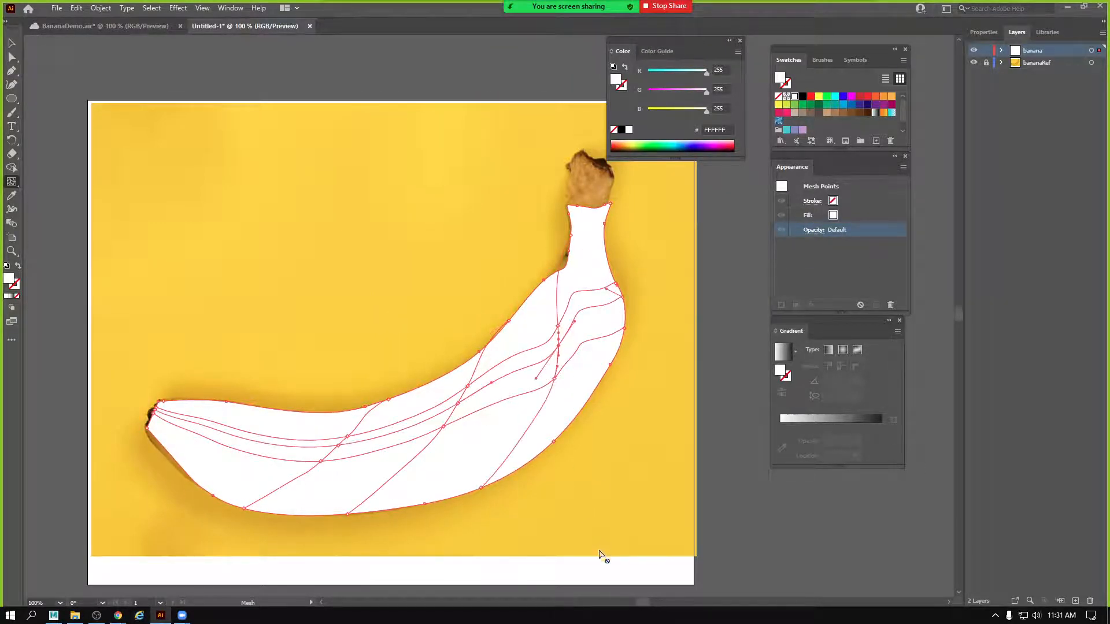
pyautogui.click(288, 449)
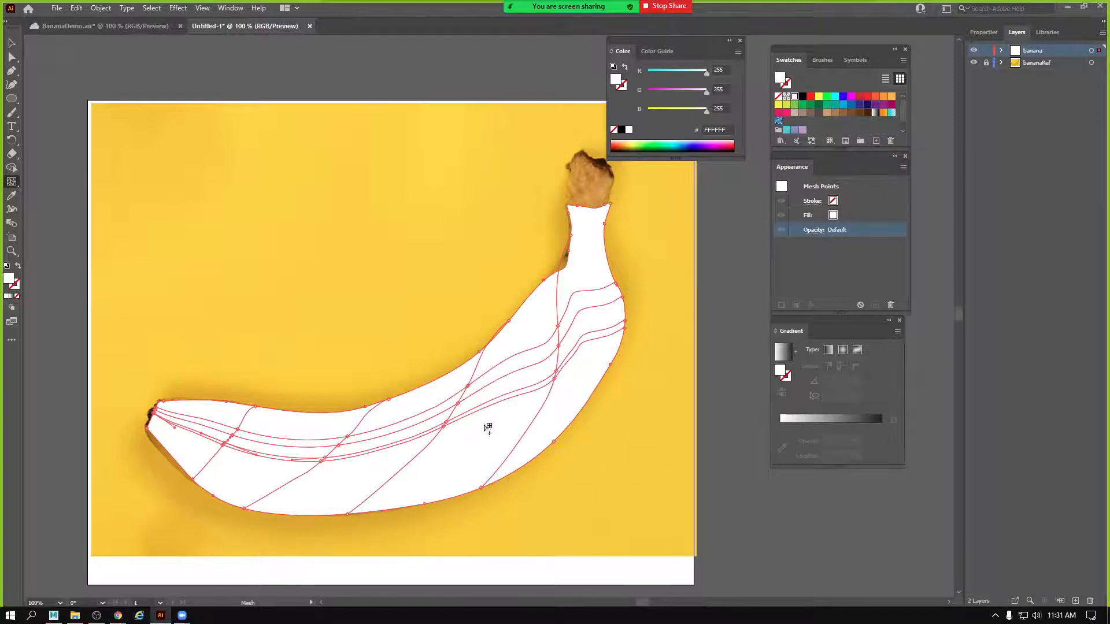
pyautogui.hotkey('ctrl', 'z')
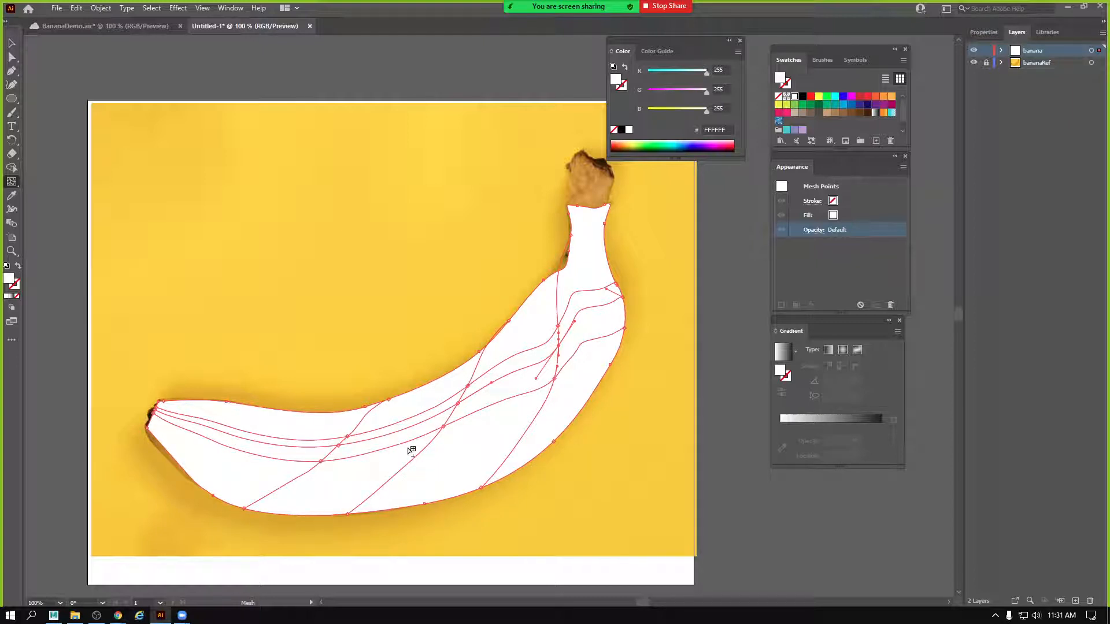
pyautogui.hotkey('ctrl', 'z')
pyautogui.hotkey('ctrl', 'z')
pyautogui.hotkey('ctrl', 'z')
pyautogui.hotkey('ctrl', 'z')
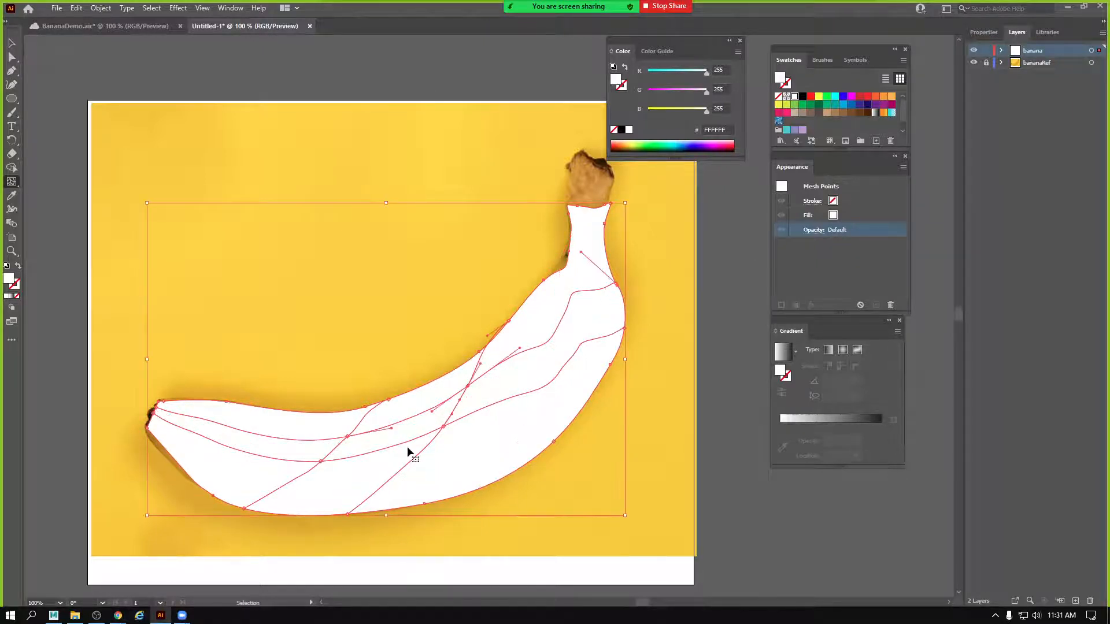
# Try placing mesh points at the traced banana's middle, tip end and stem side, undoing the unevenly spaced ones.
pyautogui.click(415, 436)
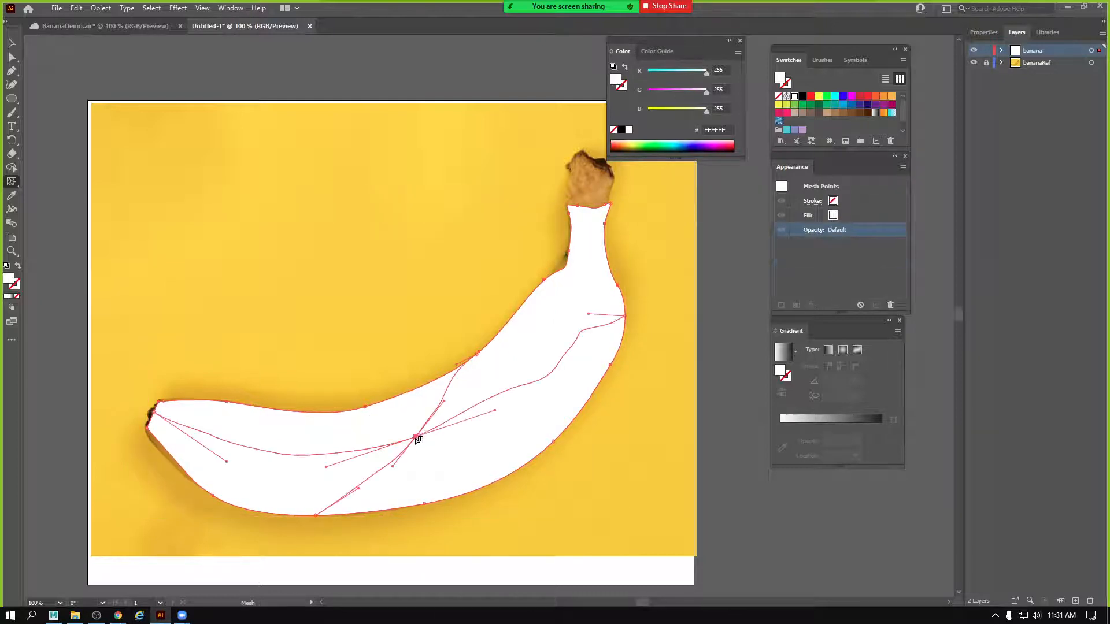
pyautogui.click(539, 380)
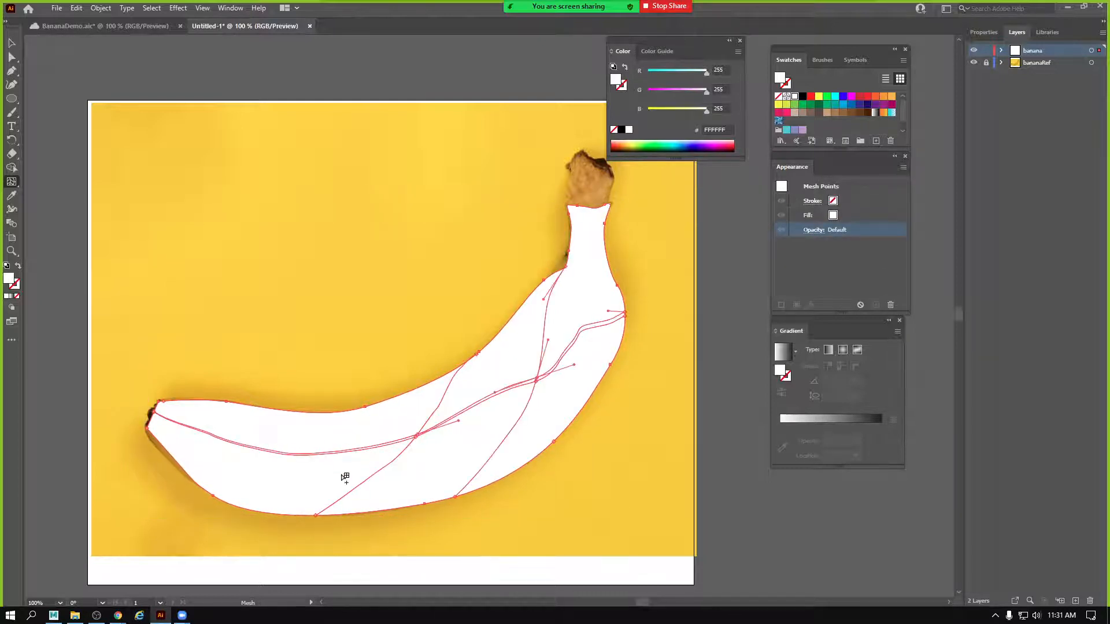
pyautogui.hotkey('ctrl', 'z')
pyautogui.click(261, 450)
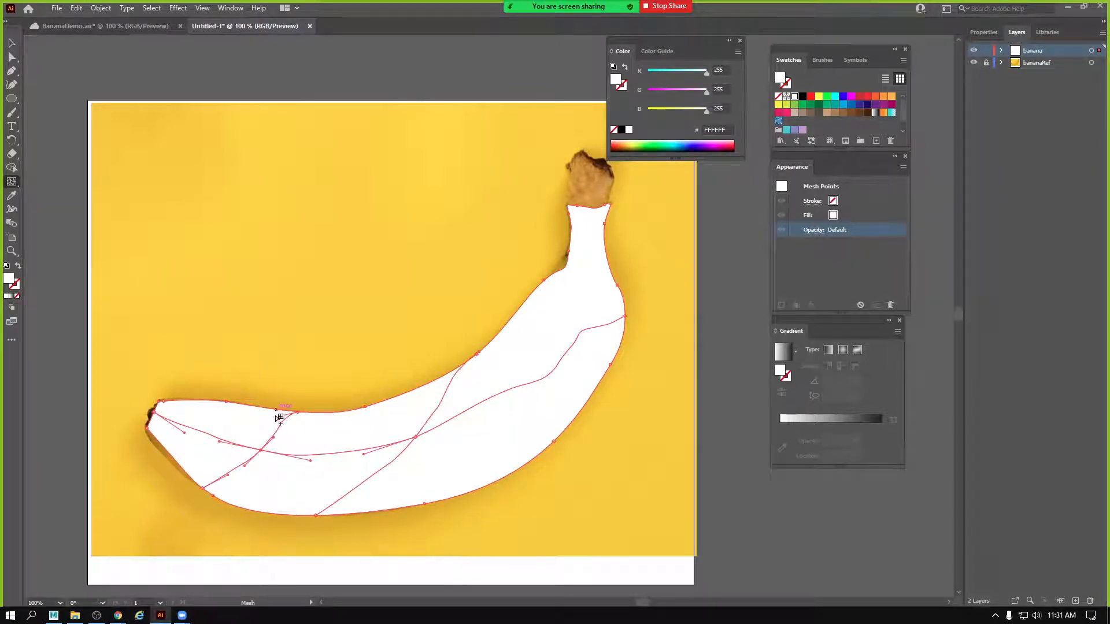
pyautogui.click(552, 372)
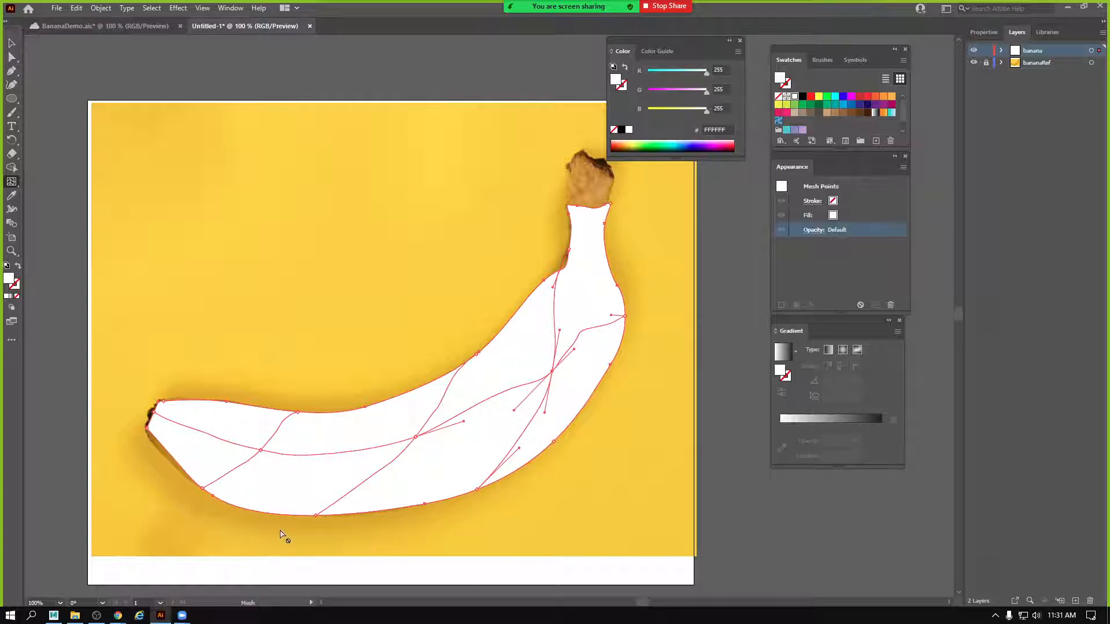
pyautogui.click(315, 476)
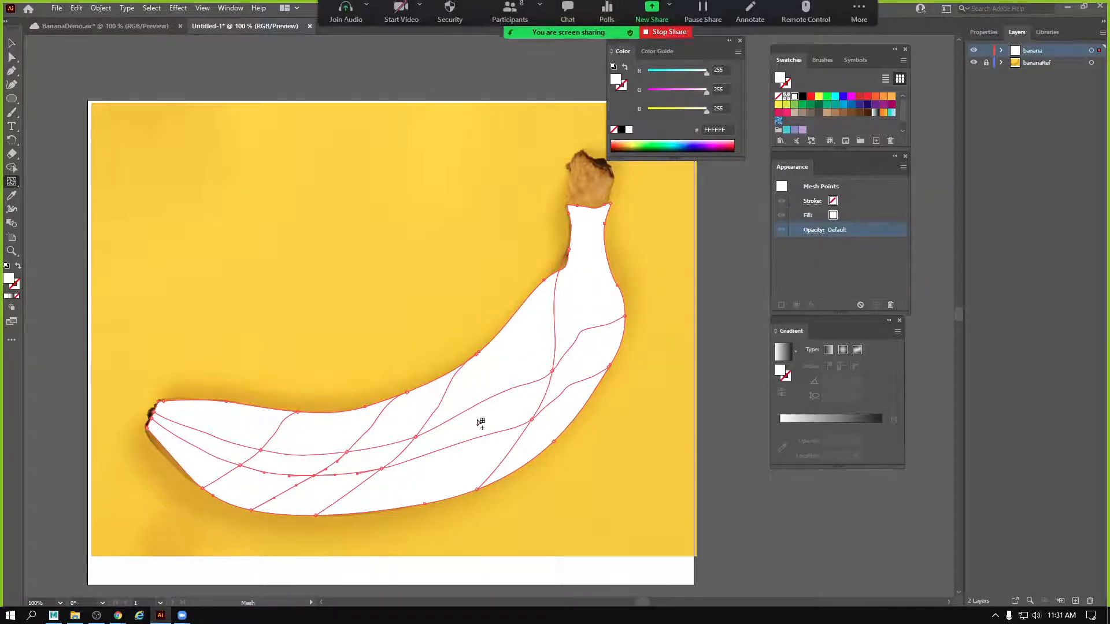
pyautogui.click(542, 329)
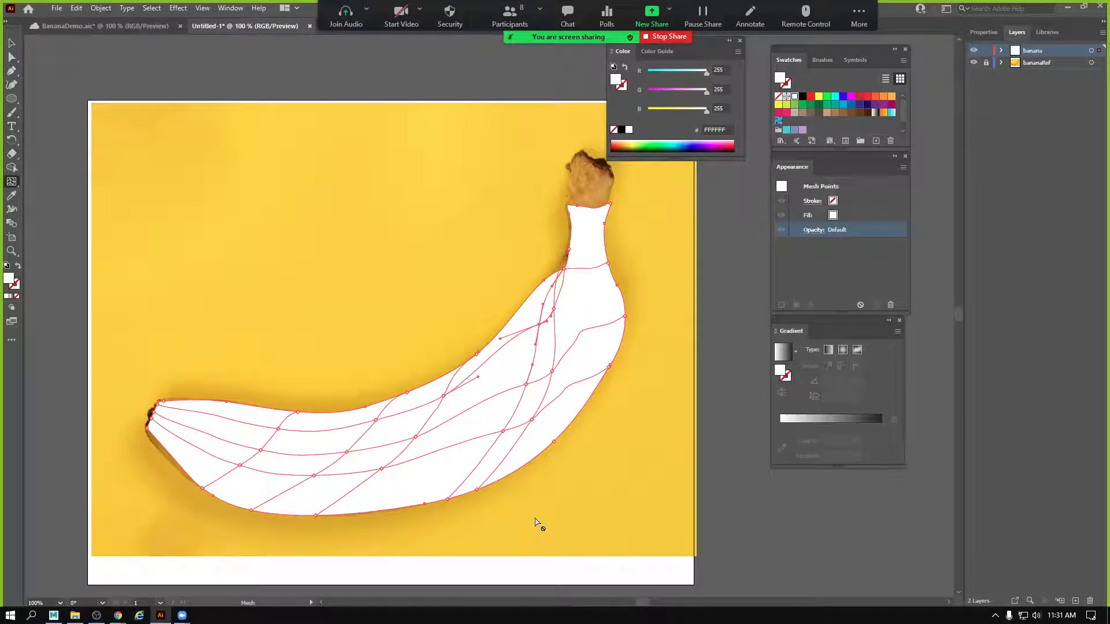
pyautogui.hotkey('ctrl', 'z')
pyautogui.hotkey('ctrl', 'z')
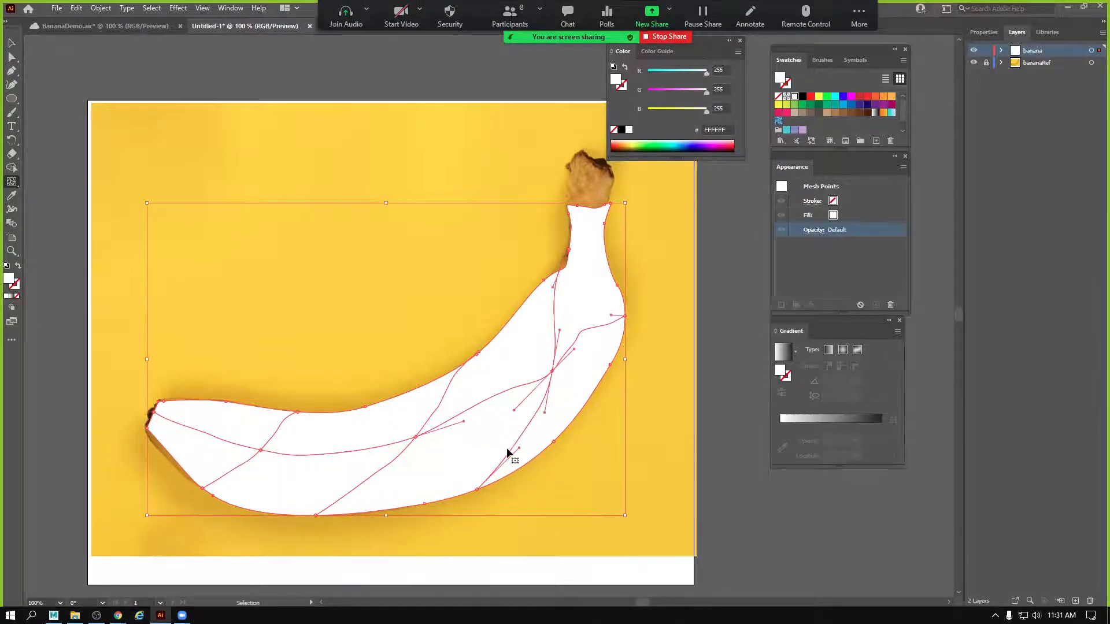
pyautogui.hotkey('ctrl', 'z')
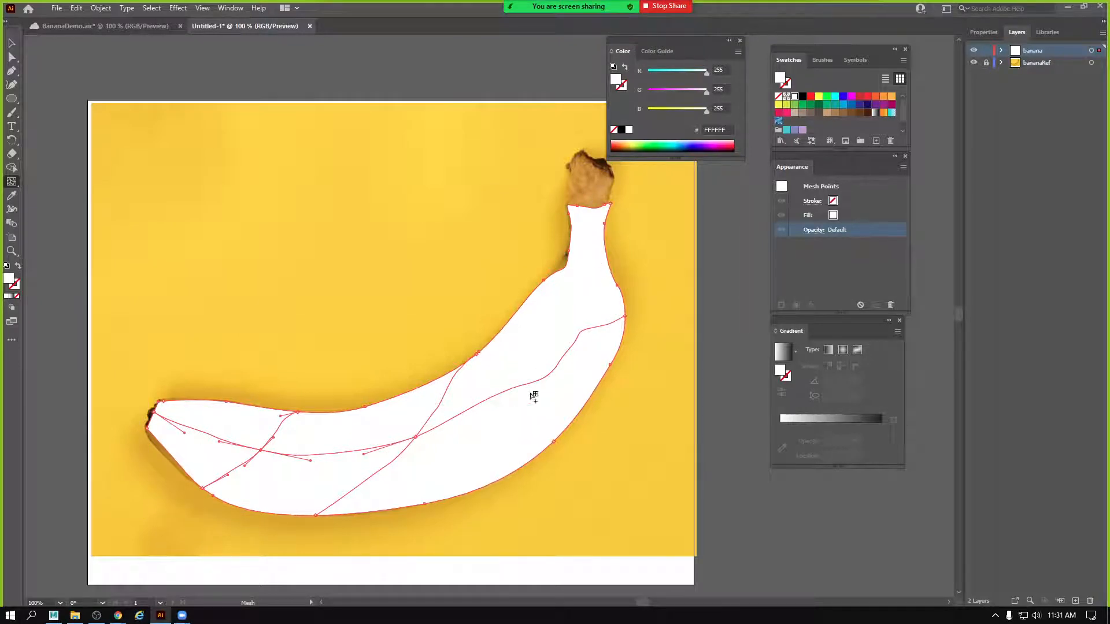
# Try adding mesh points from the banana's lower body up to its neck and undo these additions.
pyautogui.click(573, 327)
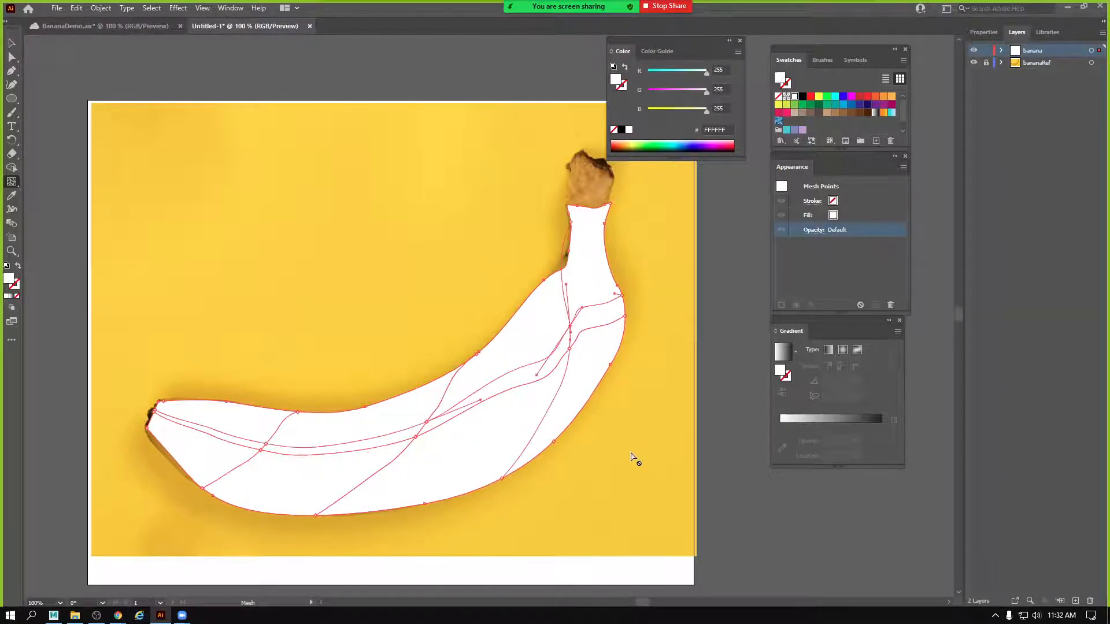
pyautogui.click(502, 402)
pyautogui.click(580, 278)
pyautogui.click(357, 457)
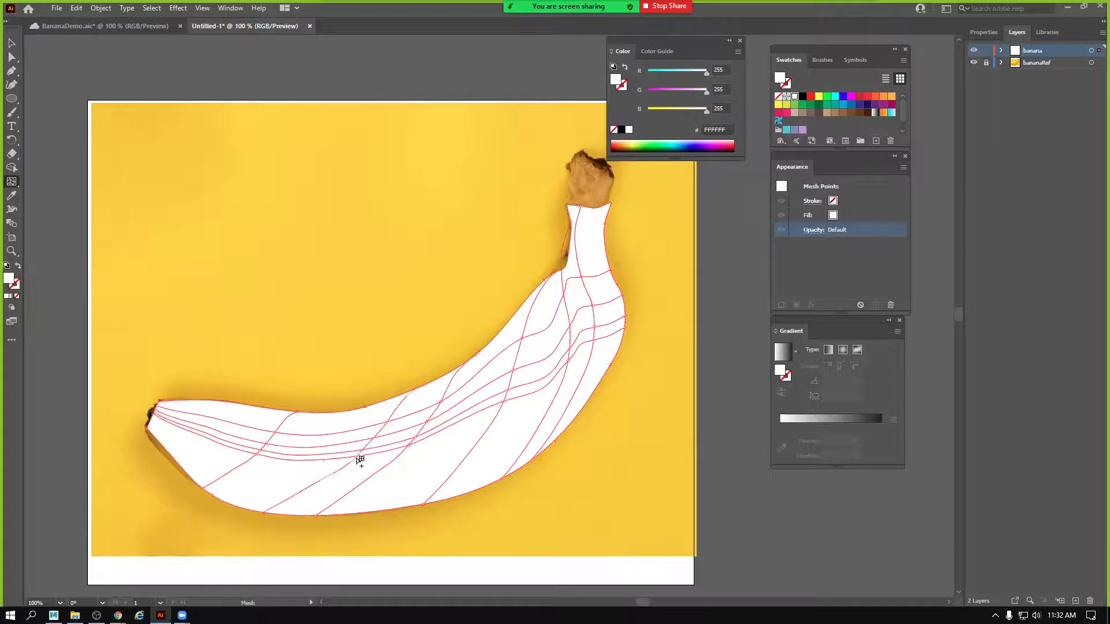
pyautogui.click(420, 446)
pyautogui.hotkey('ctrl', 'z')
pyautogui.hotkey('ctrl', 'z')
pyautogui.hotkey('ctrl', 'z')
pyautogui.hotkey('ctrl', 'z')
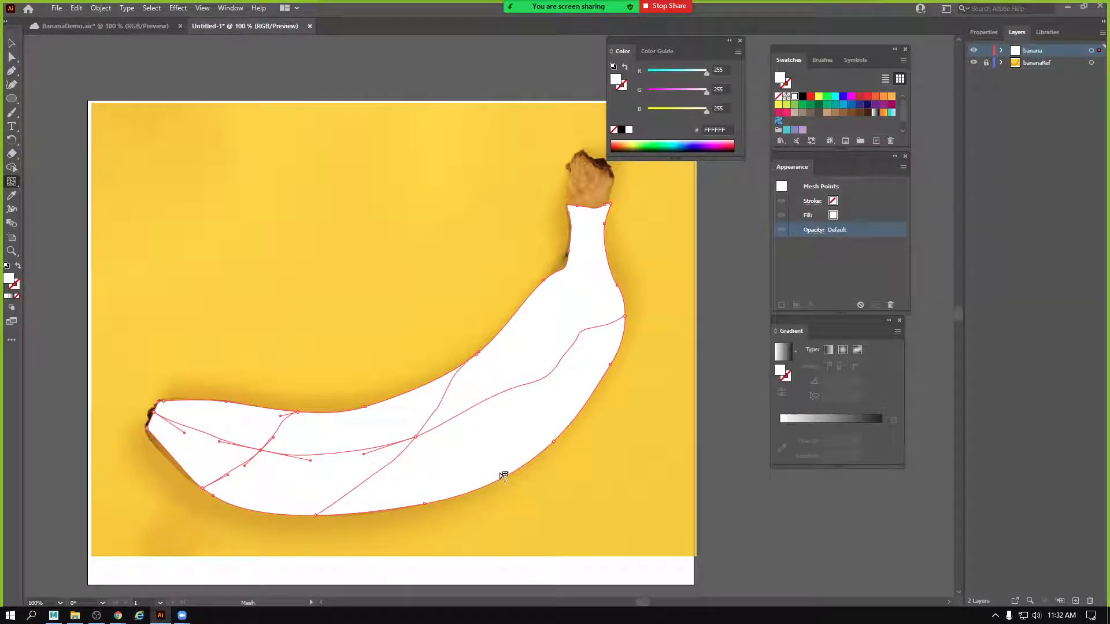
# Add four more mesh points to the traced banana: two toward the neck and two toward the dark tip.
pyautogui.click(520, 394)
pyautogui.click(593, 308)
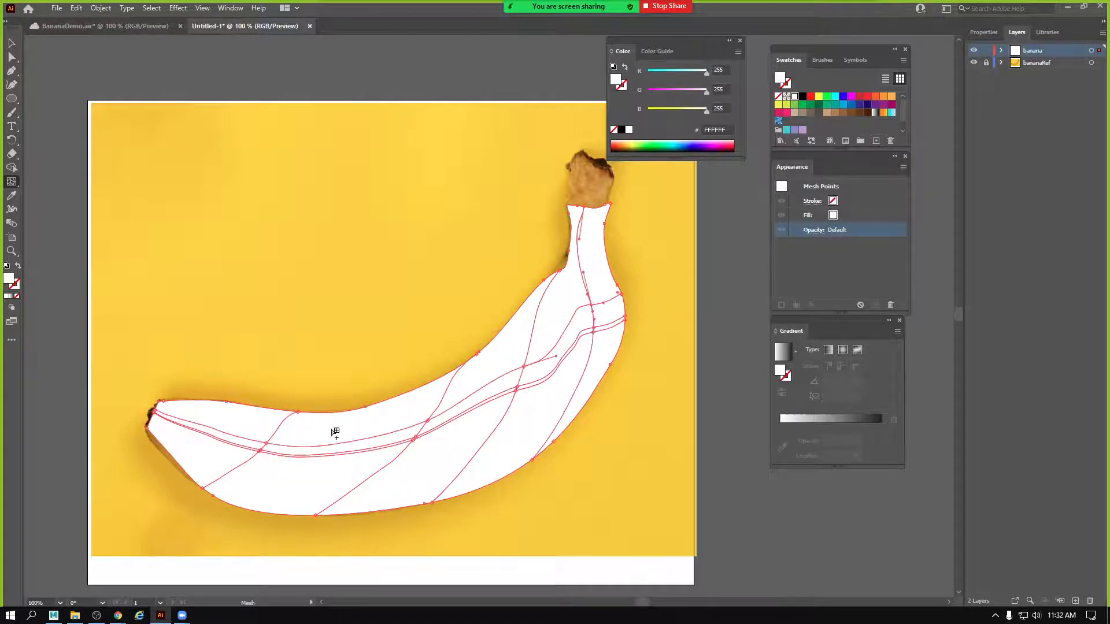
pyautogui.click(325, 445)
pyautogui.click(197, 423)
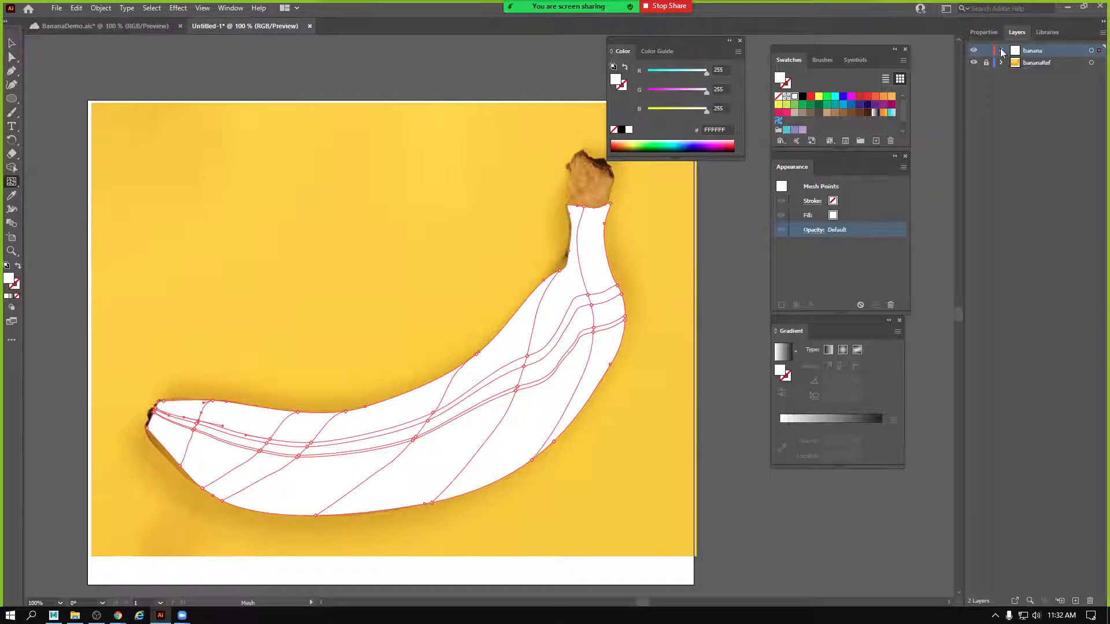
# Delete the banana layer together with its mesh artwork.
pyautogui.click(1001, 50)
pyautogui.click(1090, 602)
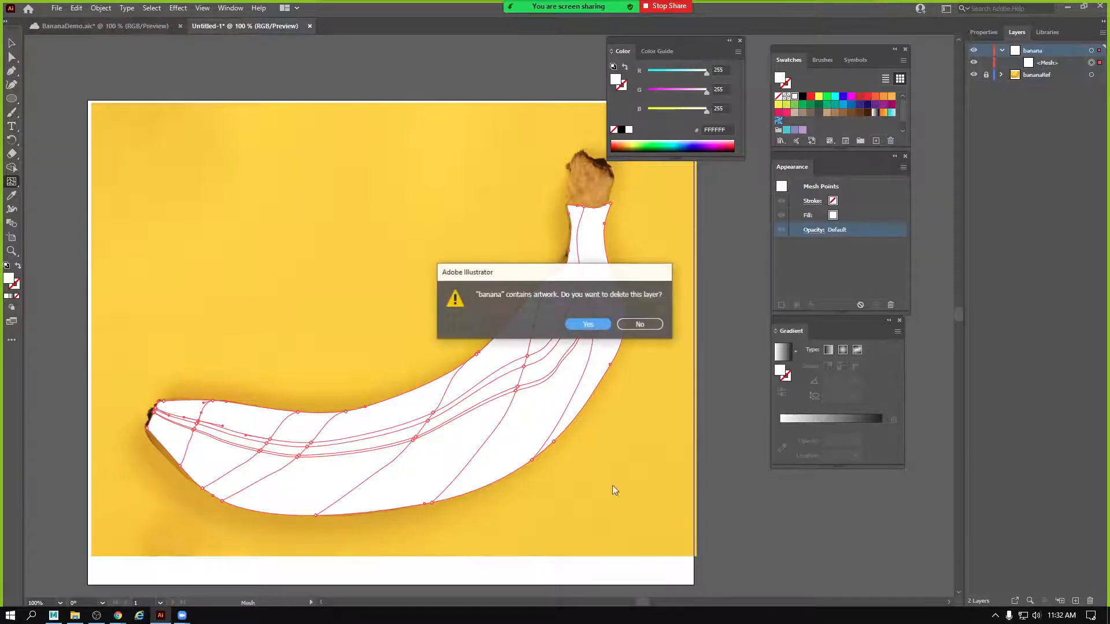
pyautogui.click(580, 325)
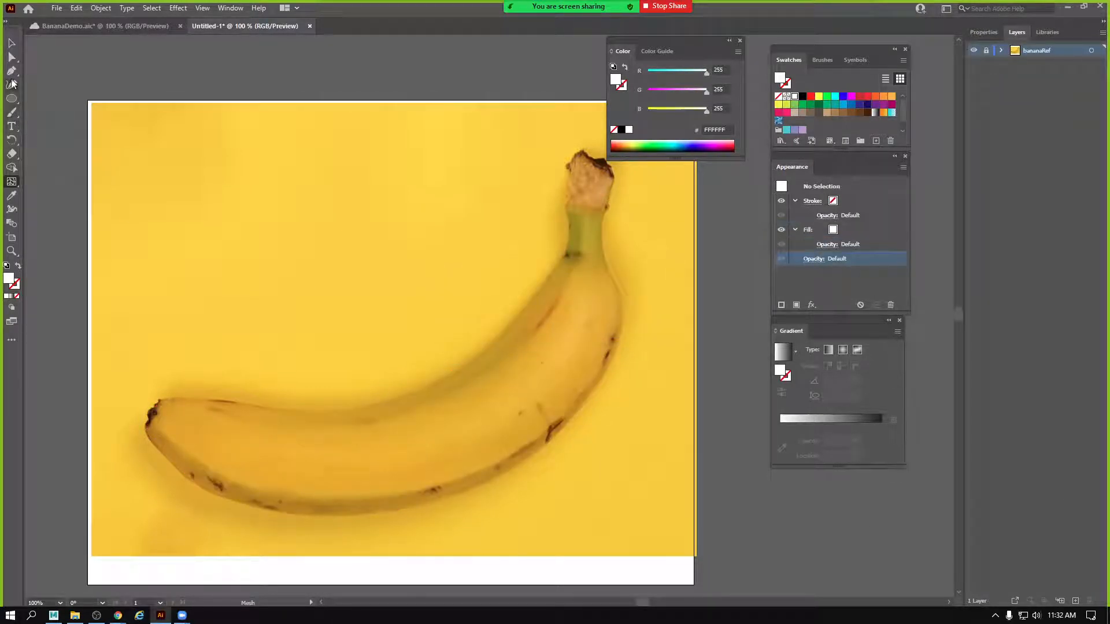
# Draw a small white rectangle over the banana's tip end on a new layer and add a mesh point at its centre.
pyautogui.click(17, 100)
pyautogui.click(69, 99)
pyautogui.click(1075, 602)
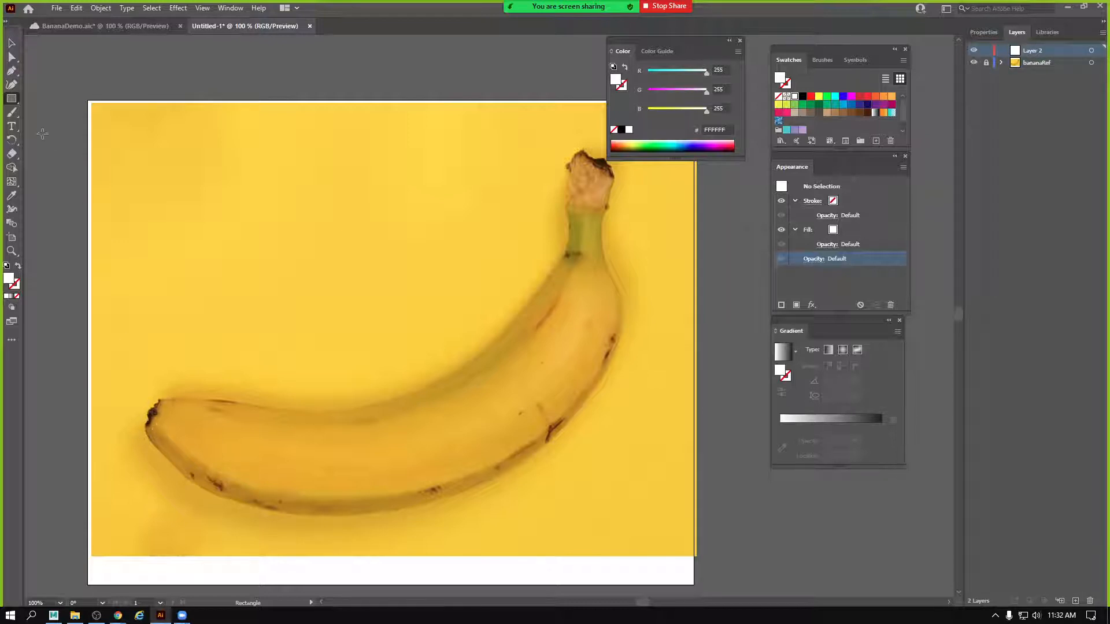
pyautogui.moveTo(190, 384); pyautogui.dragTo(275, 460)
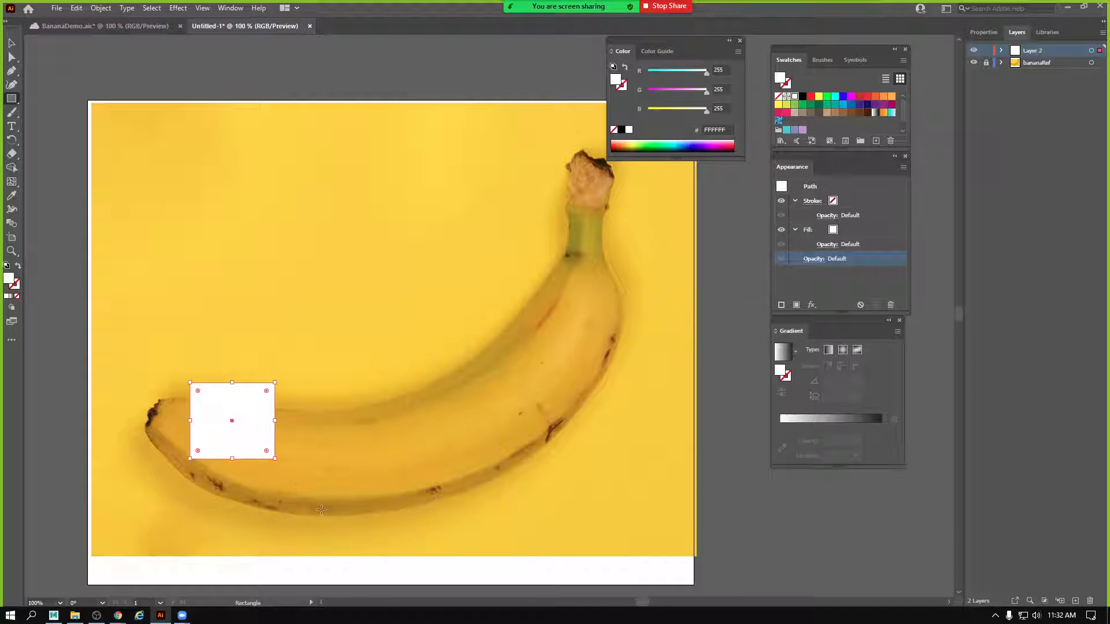
pyautogui.click(11, 181)
pyautogui.click(236, 424)
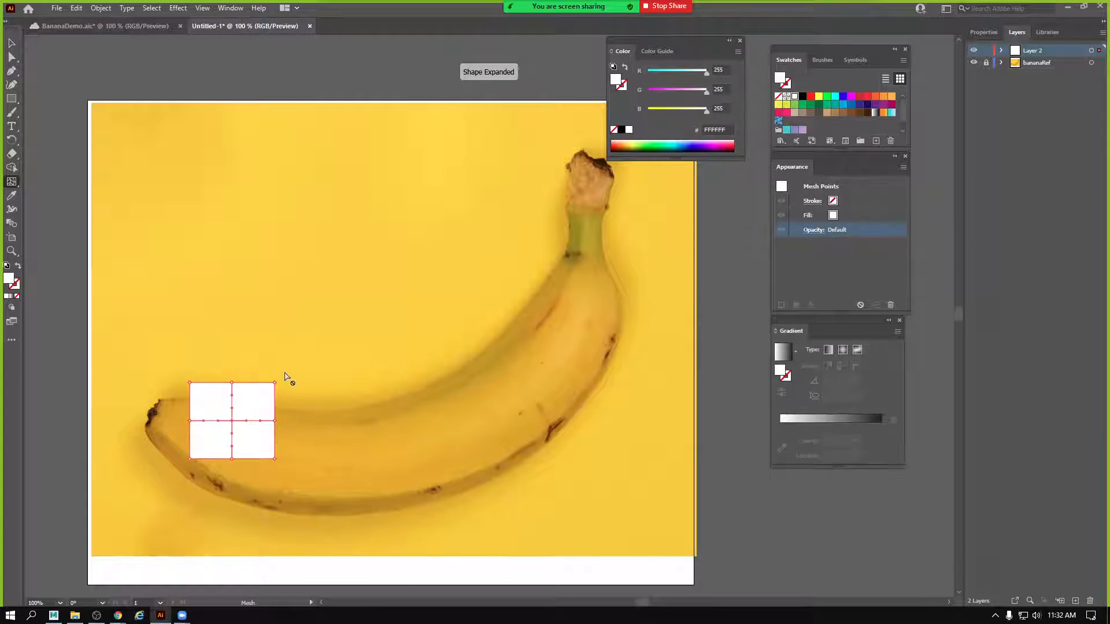
# Switch only Layer 2 to outline view so the reference photo shows through the mesh rectangle.
pyautogui.press('z')
pyautogui.click(223, 416)
pyautogui.click(223, 417)
pyautogui.moveTo(643, 305); pyautogui.dragTo(87, 479)
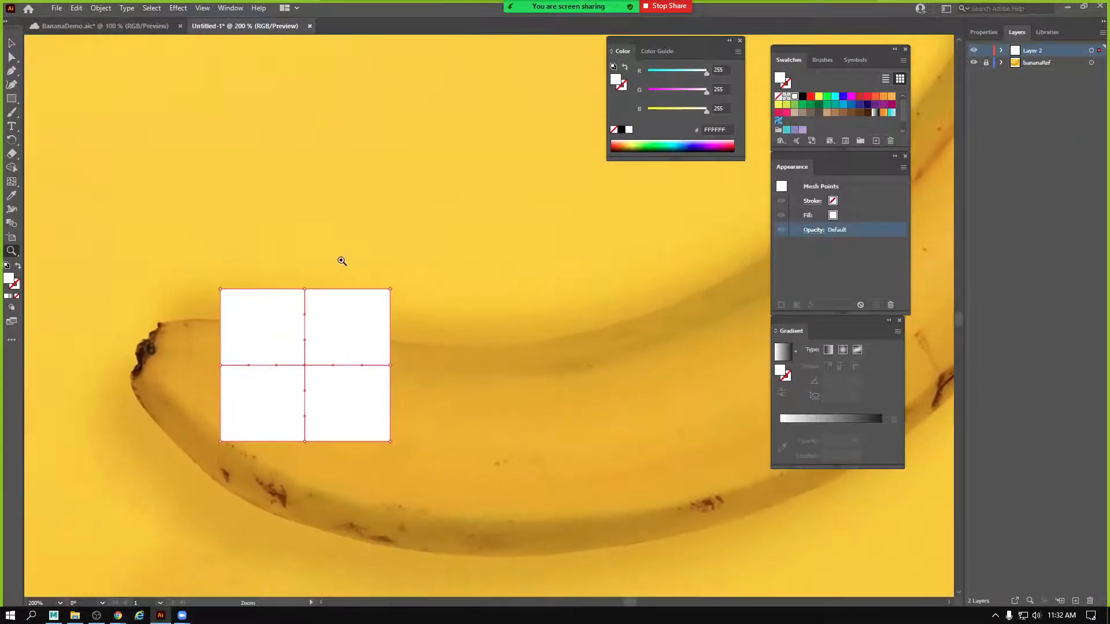
pyautogui.moveTo(443, 385); pyautogui.dragTo(386, 416)
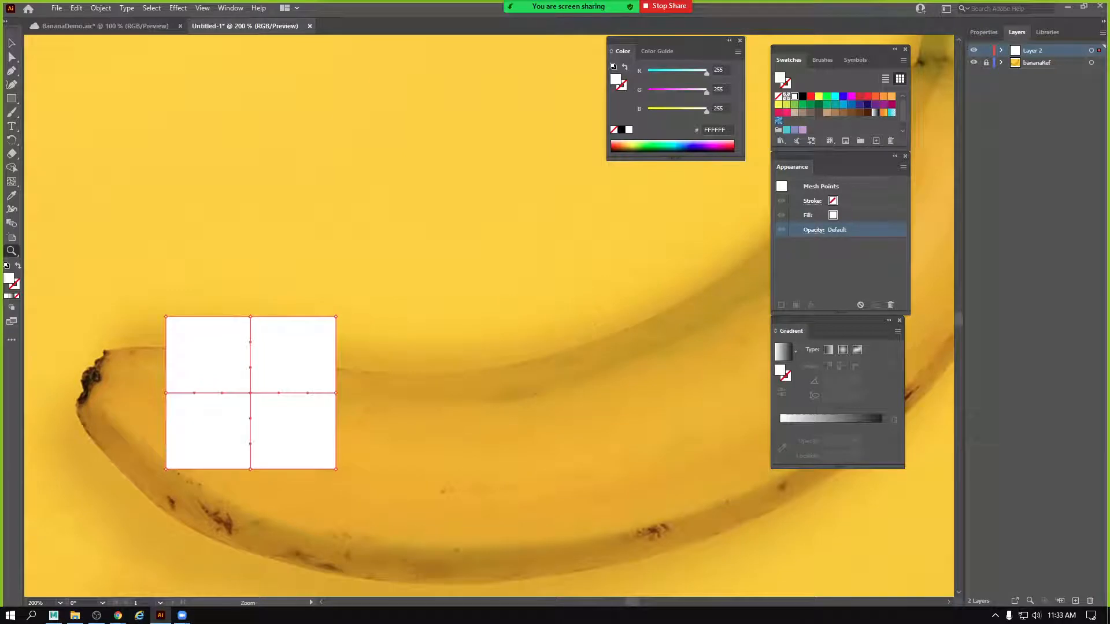
pyautogui.keyDown('ctrl'); pyautogui.click(975, 52); pyautogui.keyUp('ctrl')
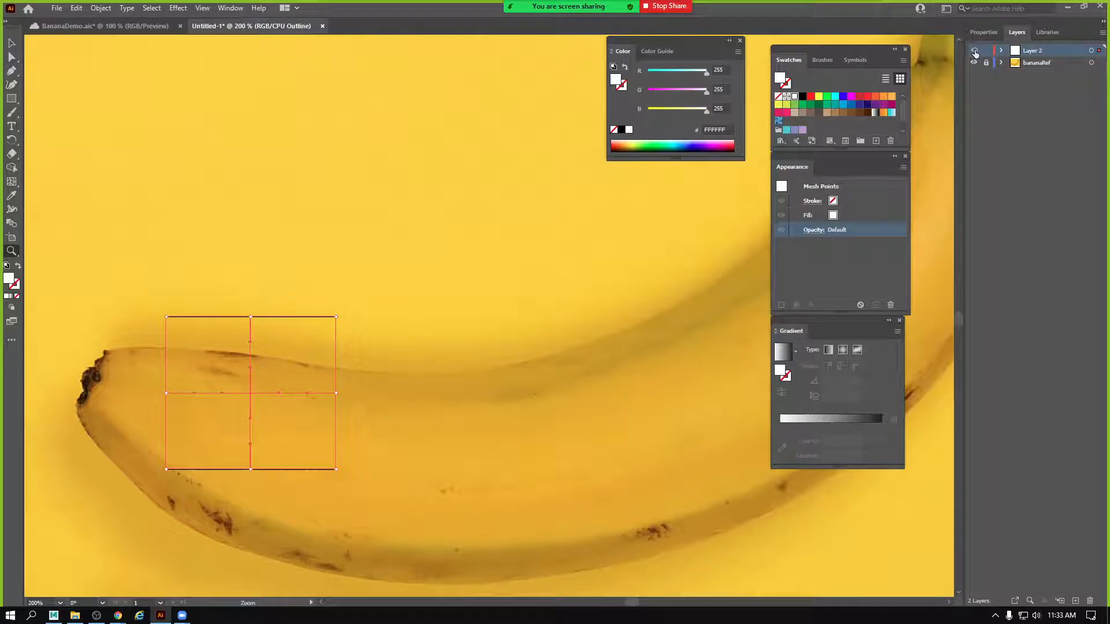
pyautogui.keyDown('ctrl'); pyautogui.click(975, 52); pyautogui.keyUp('ctrl')
pyautogui.keyDown('ctrl'); pyautogui.click(975, 52); pyautogui.keyUp('ctrl')
pyautogui.keyDown('ctrl'); pyautogui.click(975, 52); pyautogui.keyUp('ctrl')
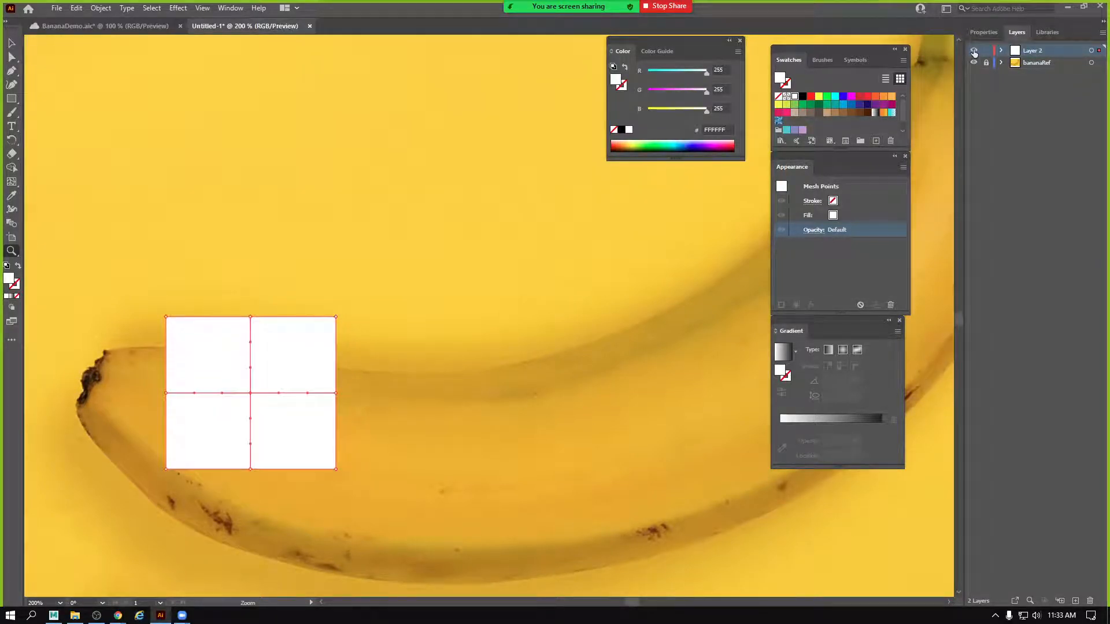
pyautogui.keyDown('ctrl'); pyautogui.click(973, 52); pyautogui.keyUp('ctrl')
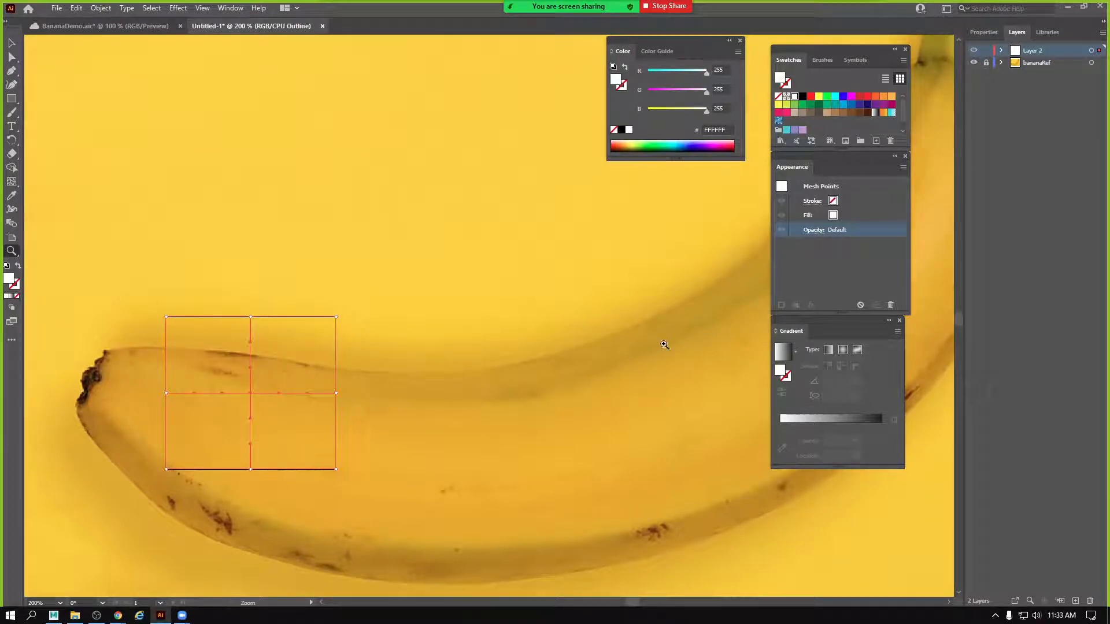
# Move the three mesh points of the rectangle's tip-side edge onto the base of the banana's dark tip with Direct Selection.
pyautogui.moveTo(525, 471); pyautogui.dragTo(320, 541)
pyautogui.keyDown('alt'); pyautogui.click(481, 462); pyautogui.keyUp('alt')
pyautogui.keyDown('alt'); pyautogui.click(480, 462); pyautogui.keyUp('alt')
pyautogui.moveTo(471, 367); pyautogui.dragTo(399, 564)
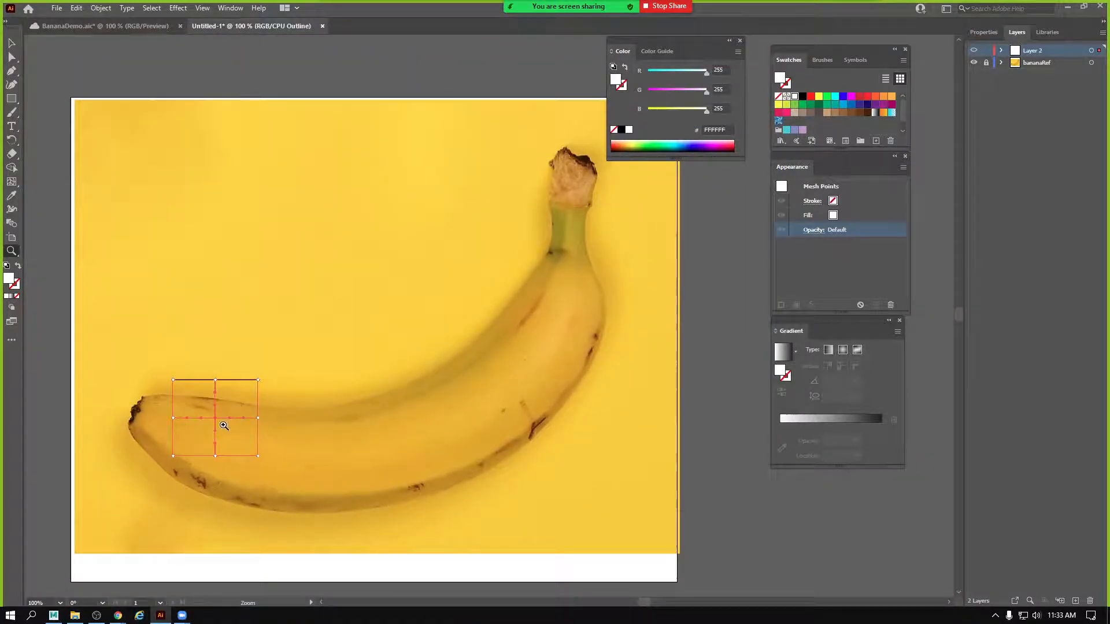
pyautogui.click(273, 403)
pyautogui.click(275, 396)
pyautogui.moveTo(449, 389); pyautogui.dragTo(45, 460)
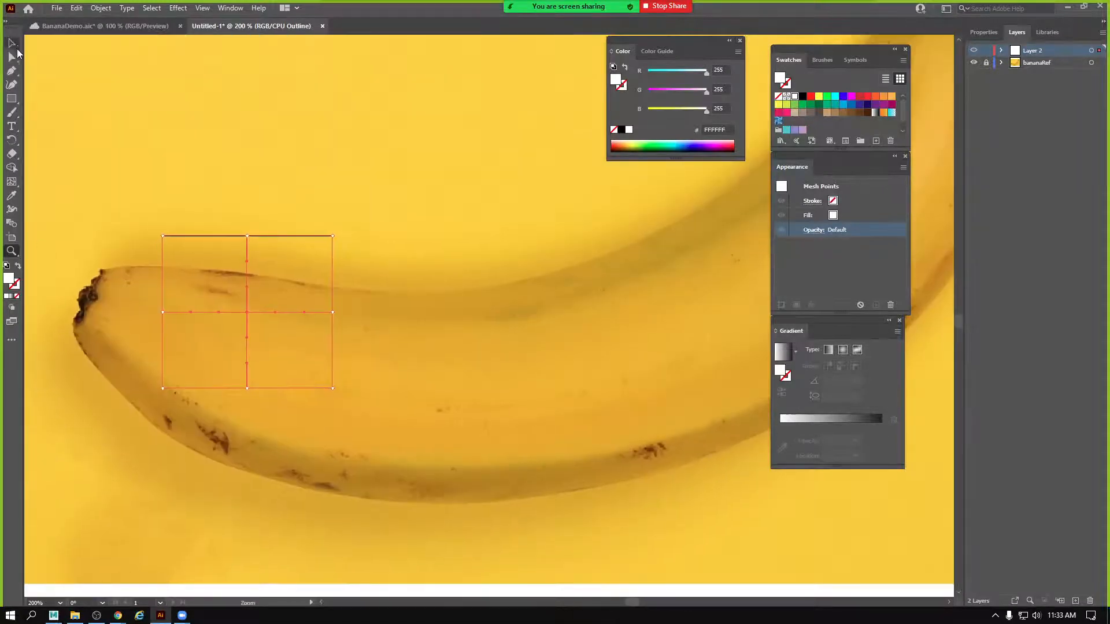
pyautogui.click(13, 58)
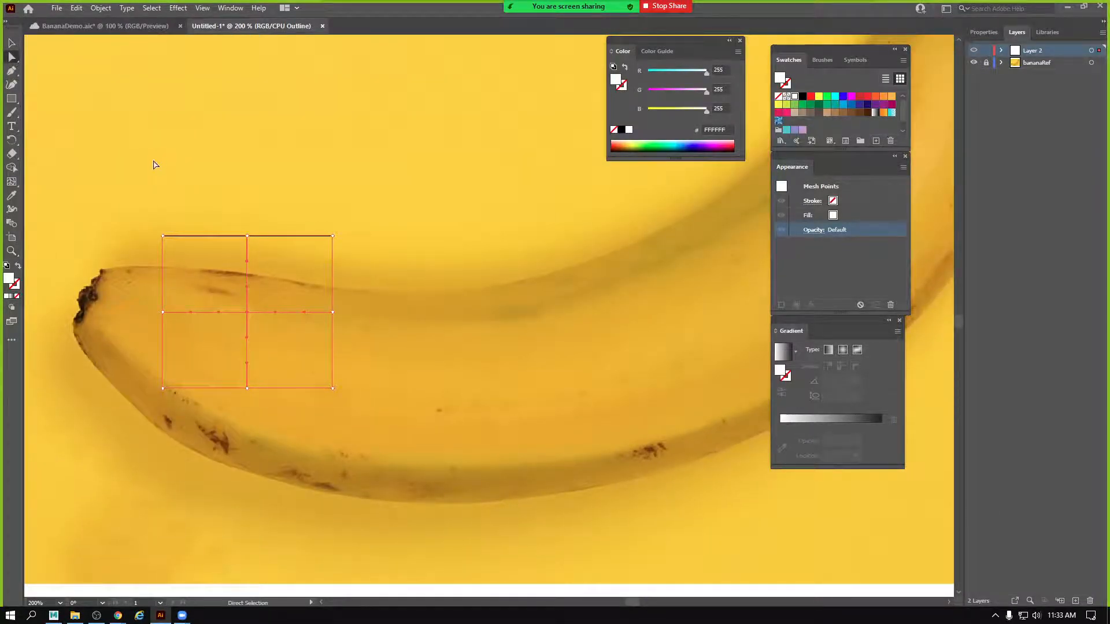
pyautogui.moveTo(164, 389); pyautogui.dragTo(70, 340)
pyautogui.moveTo(163, 313); pyautogui.dragTo(92, 305)
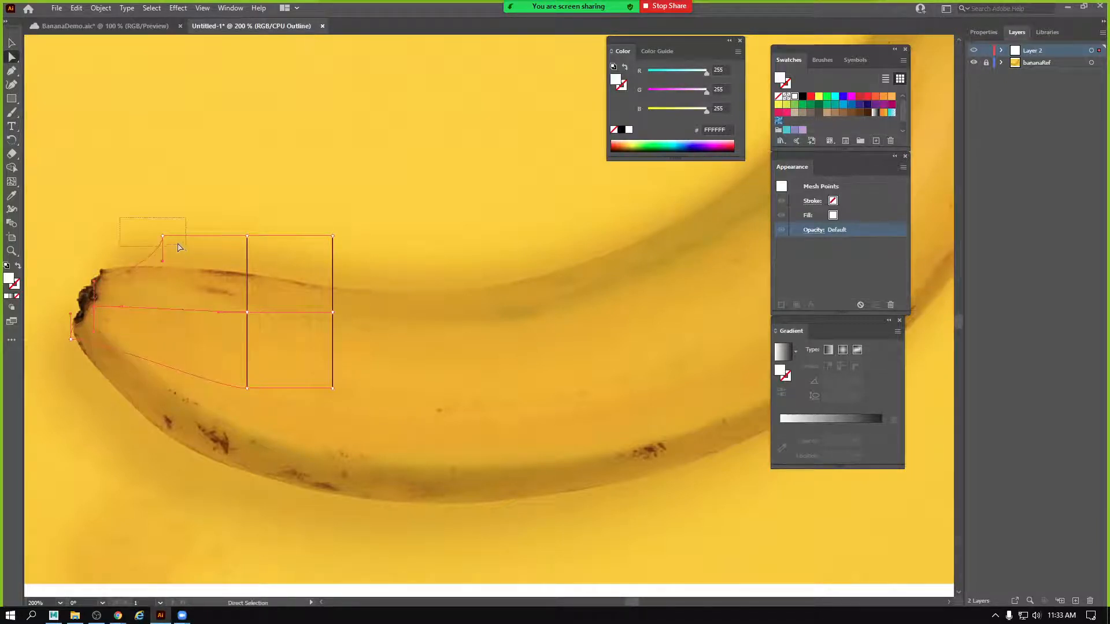
pyautogui.moveTo(162, 240); pyautogui.dragTo(101, 270)
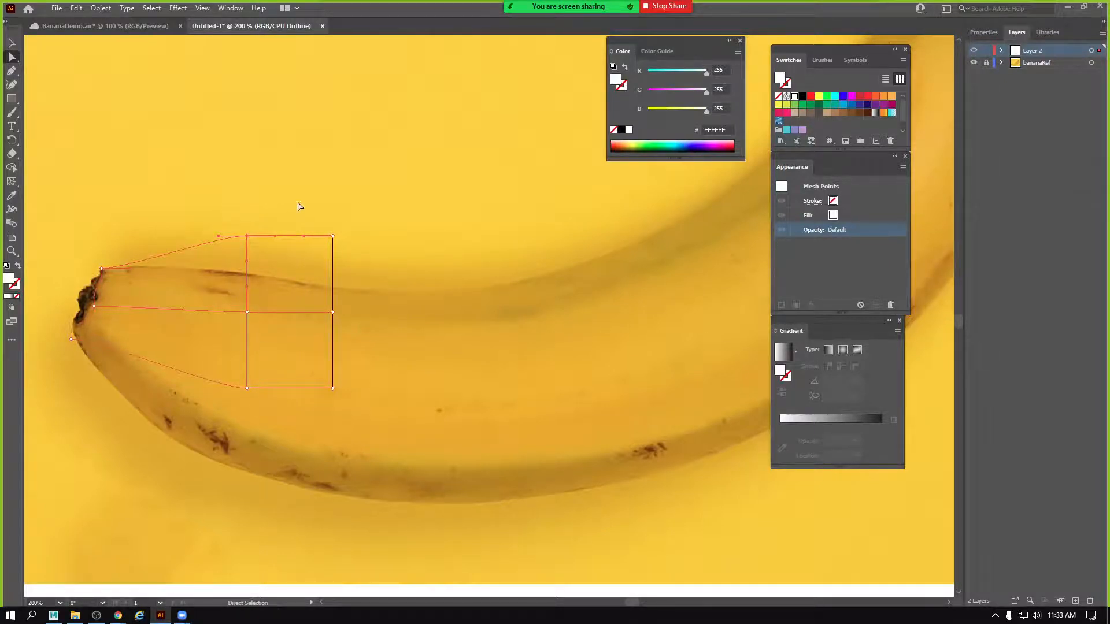
# Move the three mesh points of the rectangle's stem-side edge up into the banana's body just below the stem.
pyautogui.moveTo(298, 204); pyautogui.dragTo(521, 431)
pyautogui.moveTo(619, 364); pyautogui.dragTo(455, 383)
pyautogui.press('z')
pyautogui.keyDown('alt'); pyautogui.click(446, 370); pyautogui.keyUp('alt')
pyautogui.keyDown('alt'); pyautogui.click(446, 370); pyautogui.keyUp('alt')
pyautogui.moveTo(468, 342); pyautogui.dragTo(445, 415)
pyautogui.click(11, 56)
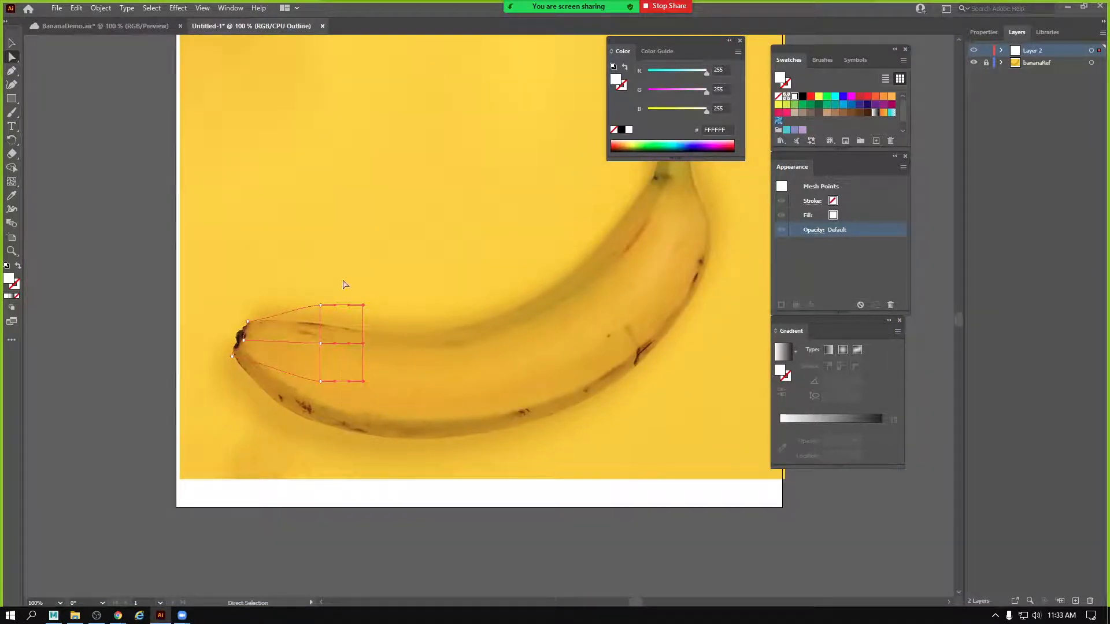
pyautogui.moveTo(364, 344); pyautogui.dragTo(661, 256)
pyautogui.moveTo(636, 206); pyautogui.dragTo(670, 230)
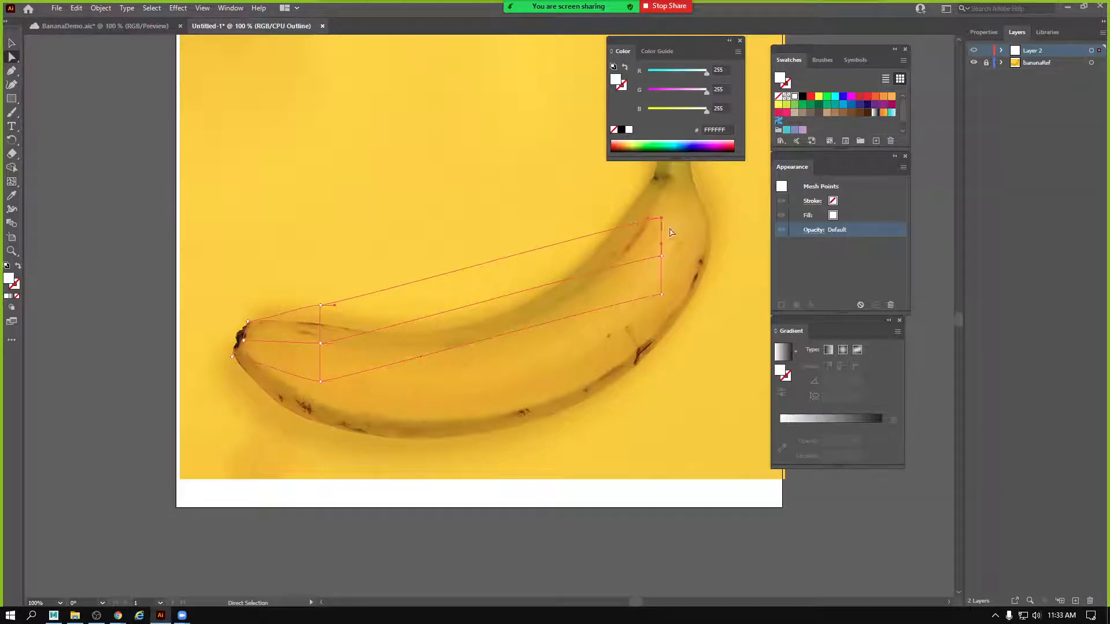
# Fit the middle cross line's three mesh points and handles to the banana's lower edge, centre and upper edge near the tip.
pyautogui.press('z')
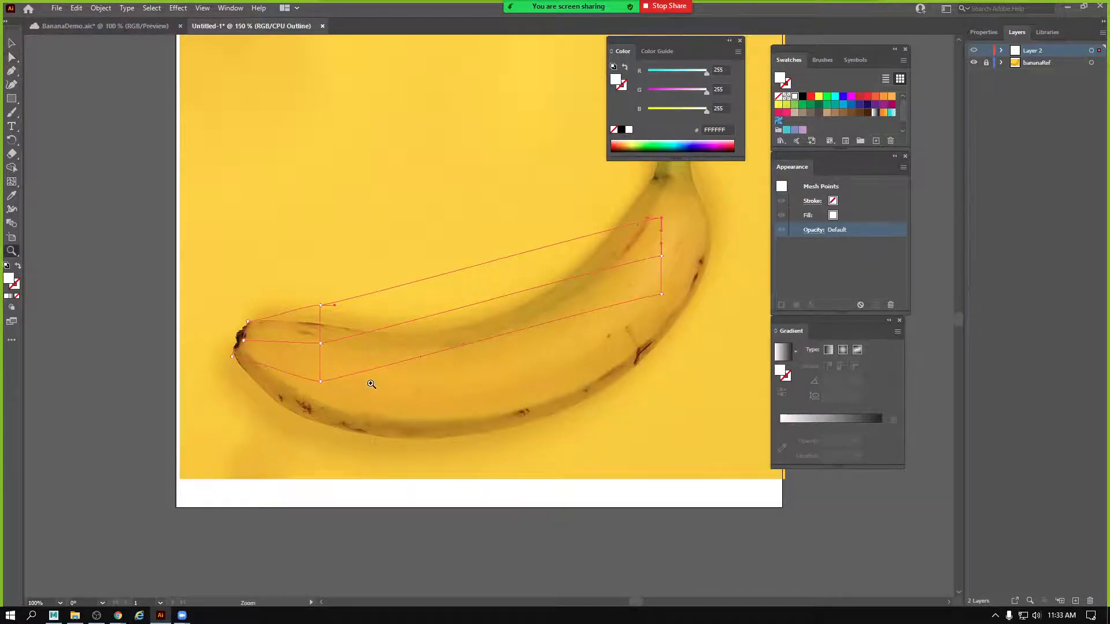
pyautogui.click(367, 386)
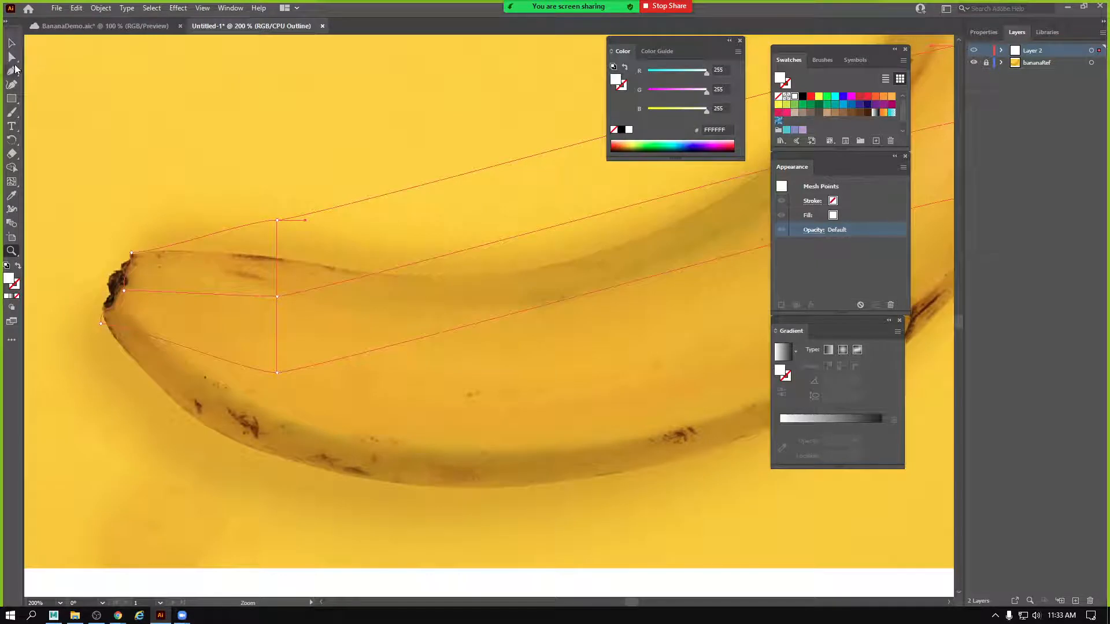
pyautogui.click(12, 57)
pyautogui.moveTo(276, 372); pyautogui.dragTo(173, 398)
pyautogui.moveTo(287, 301); pyautogui.dragTo(207, 359)
pyautogui.moveTo(276, 220); pyautogui.dragTo(255, 256)
pyautogui.moveTo(399, 351); pyautogui.dragTo(359, 380)
# Add a mesh cross line through the banana's body just past the existing line near the tip.
pyautogui.press('z')
pyautogui.keyDown('alt'); pyautogui.click(359, 380); pyautogui.keyUp('alt')
pyautogui.moveTo(515, 303); pyautogui.dragTo(294, 425)
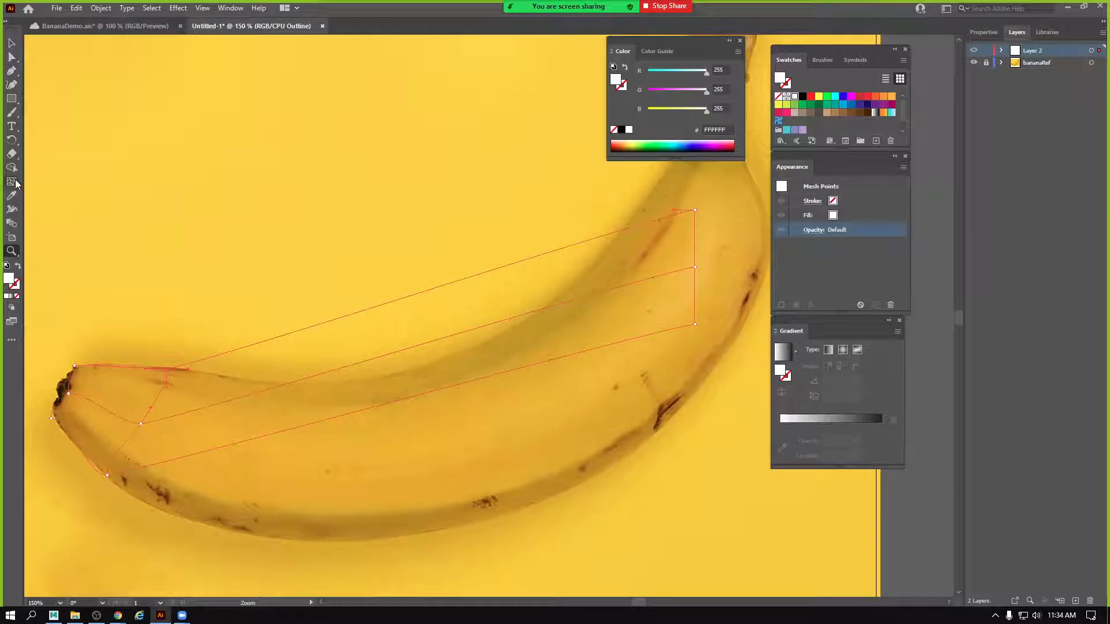
pyautogui.click(11, 182)
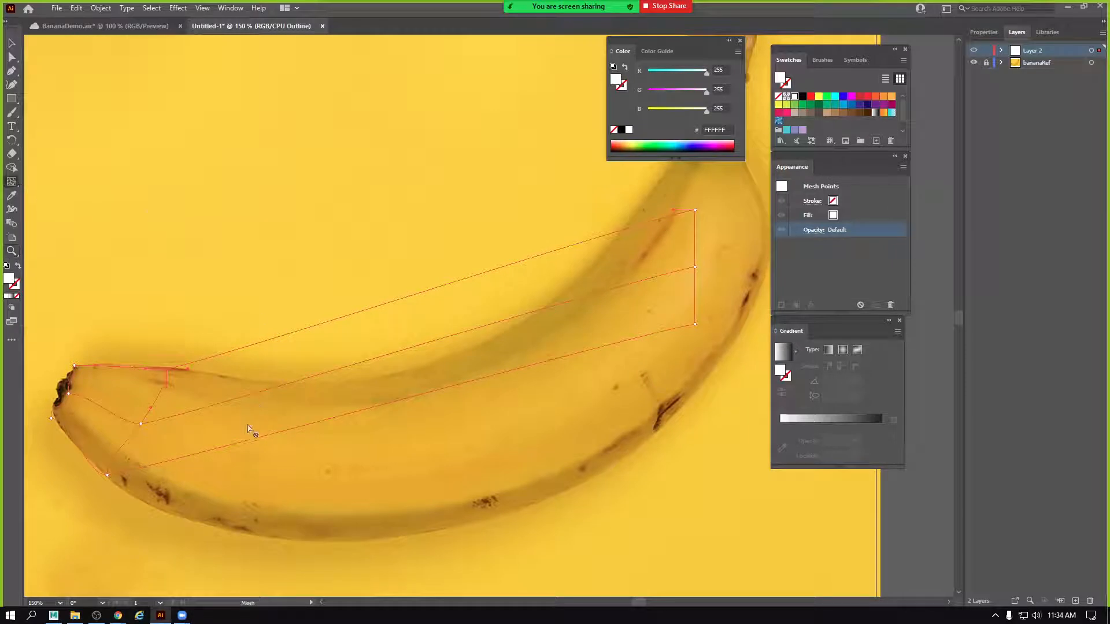
pyautogui.click(224, 403)
pyautogui.click(12, 57)
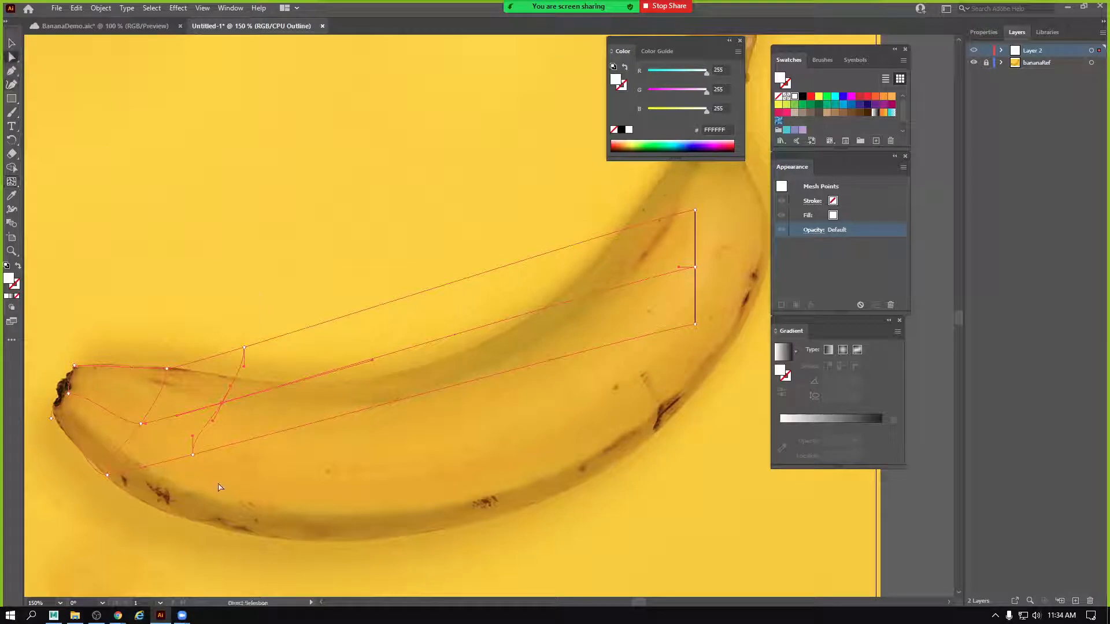
# Move the new cross line's three points onto the banana's lower edge, centre and upper edge, and align the upper handle with the contour.
pyautogui.moveTo(194, 456); pyautogui.dragTo(217, 513)
pyautogui.moveTo(364, 476); pyautogui.dragTo(309, 538)
pyautogui.moveTo(202, 518); pyautogui.dragTo(202, 524)
pyautogui.moveTo(221, 399); pyautogui.dragTo(234, 442)
pyautogui.moveTo(241, 341); pyautogui.dragTo(259, 374)
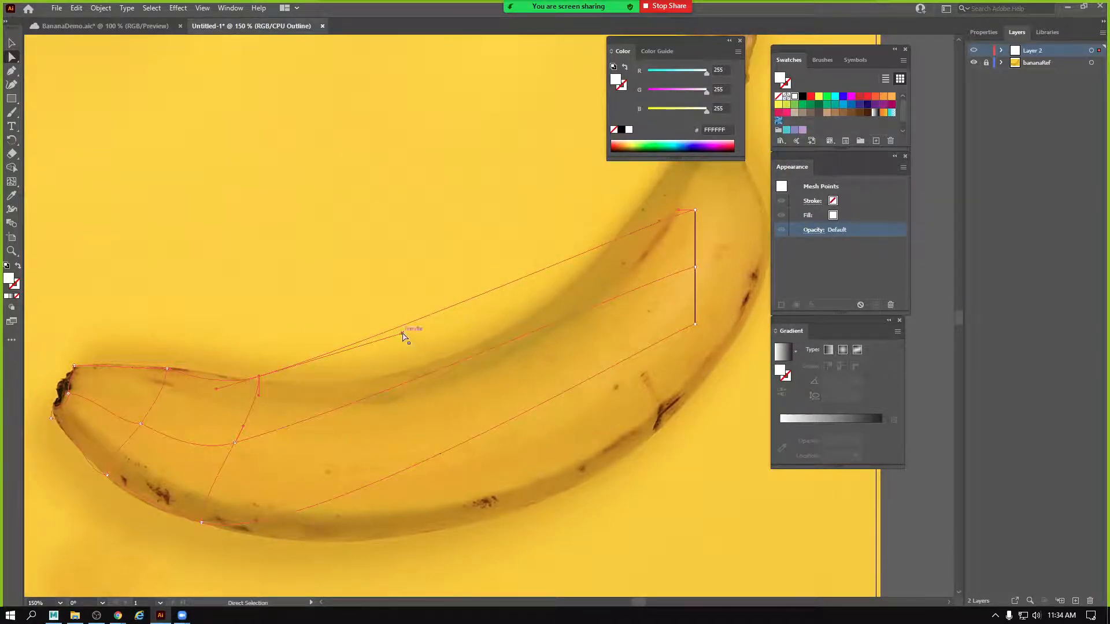
pyautogui.moveTo(403, 335); pyautogui.dragTo(342, 374)
pyautogui.moveTo(261, 379); pyautogui.dragTo(260, 379)
pyautogui.moveTo(342, 376); pyautogui.dragTo(331, 381)
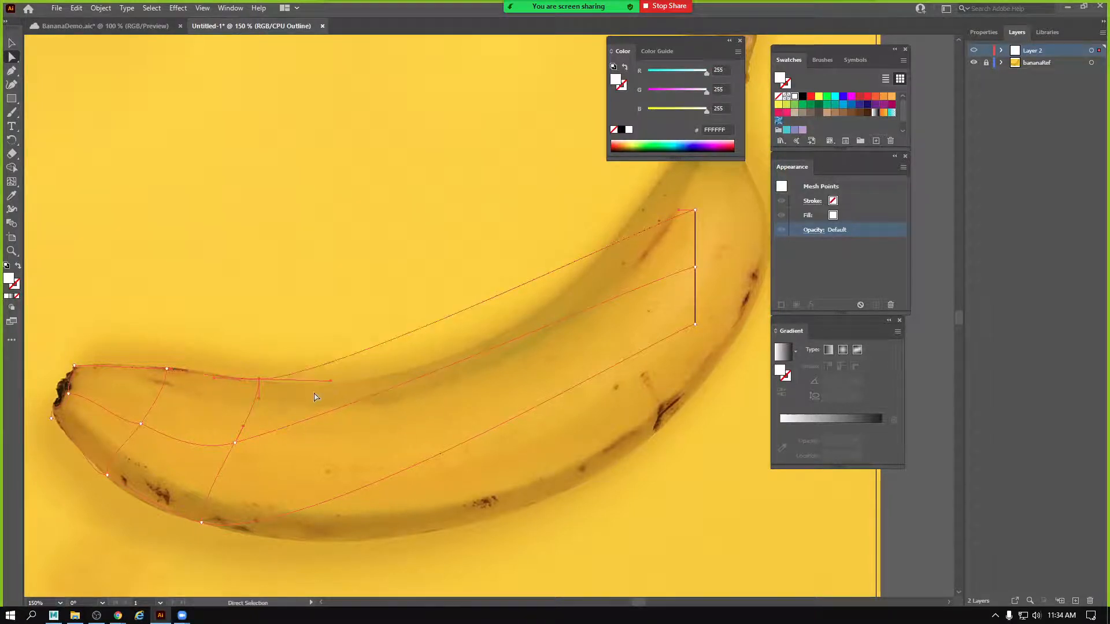
# Adjust the lower-edge mesh points and handles near the tip so the edge follows the banana's contour.
pyautogui.click(203, 524)
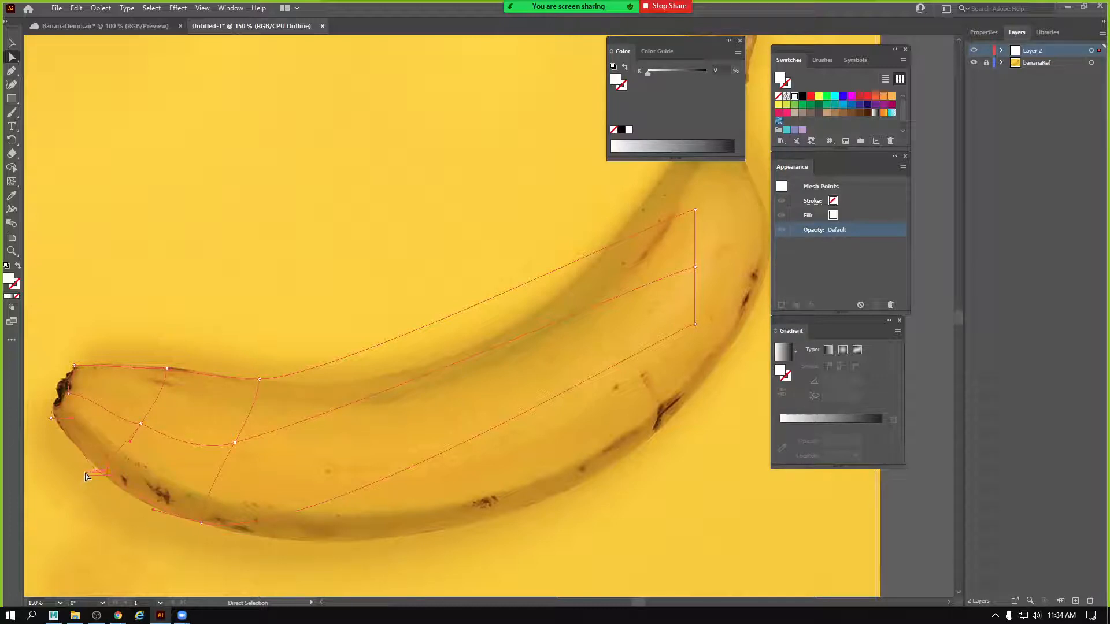
pyautogui.click(88, 474)
pyautogui.click(107, 475)
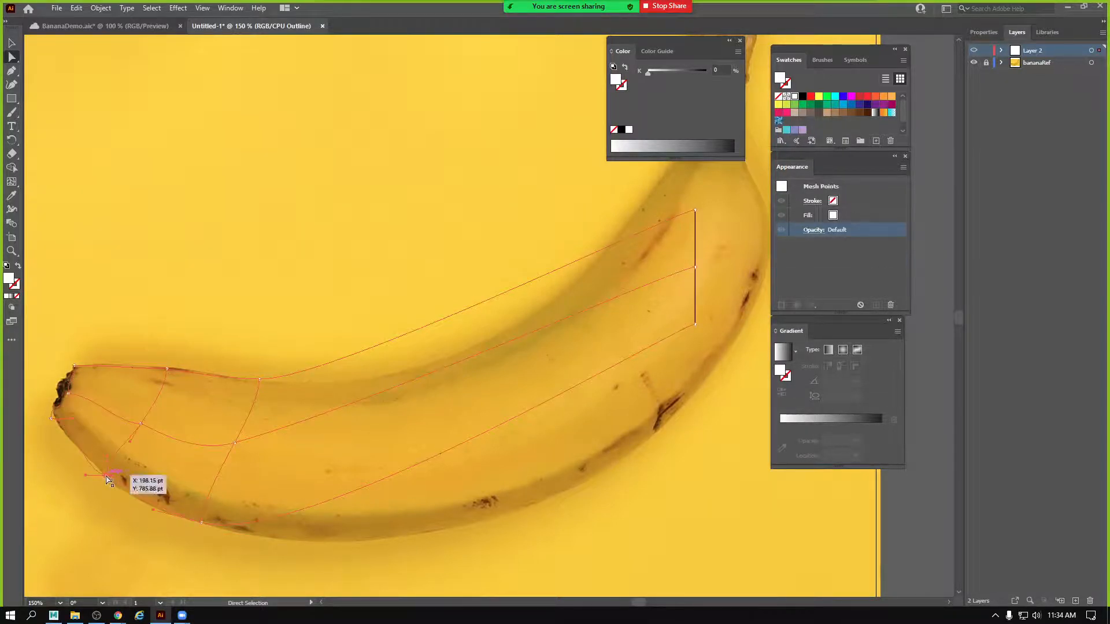
pyautogui.moveTo(87, 477); pyautogui.dragTo(65, 425)
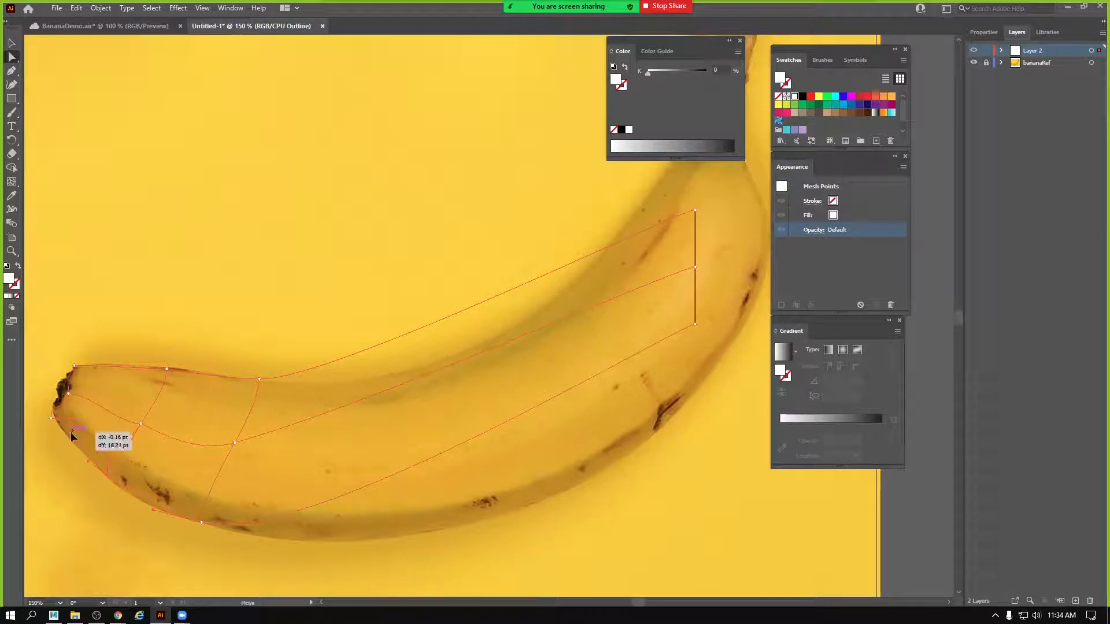
pyautogui.click(52, 420)
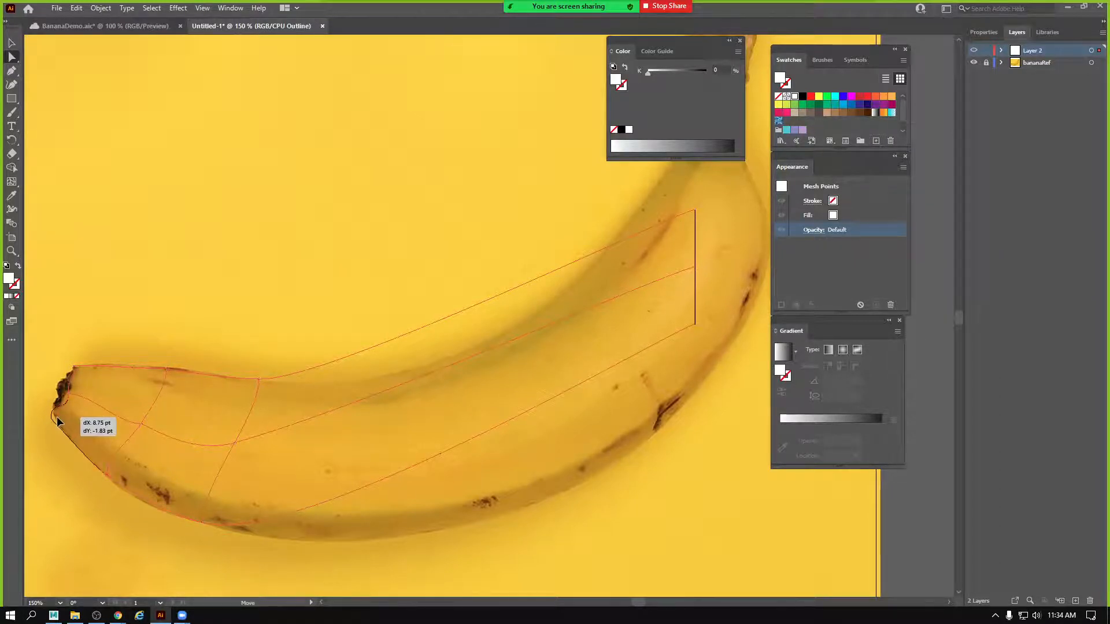
# Add a mesh cross line at the middle of the banana's lower curve and fit its points and handles to both contours.
pyautogui.click(12, 182)
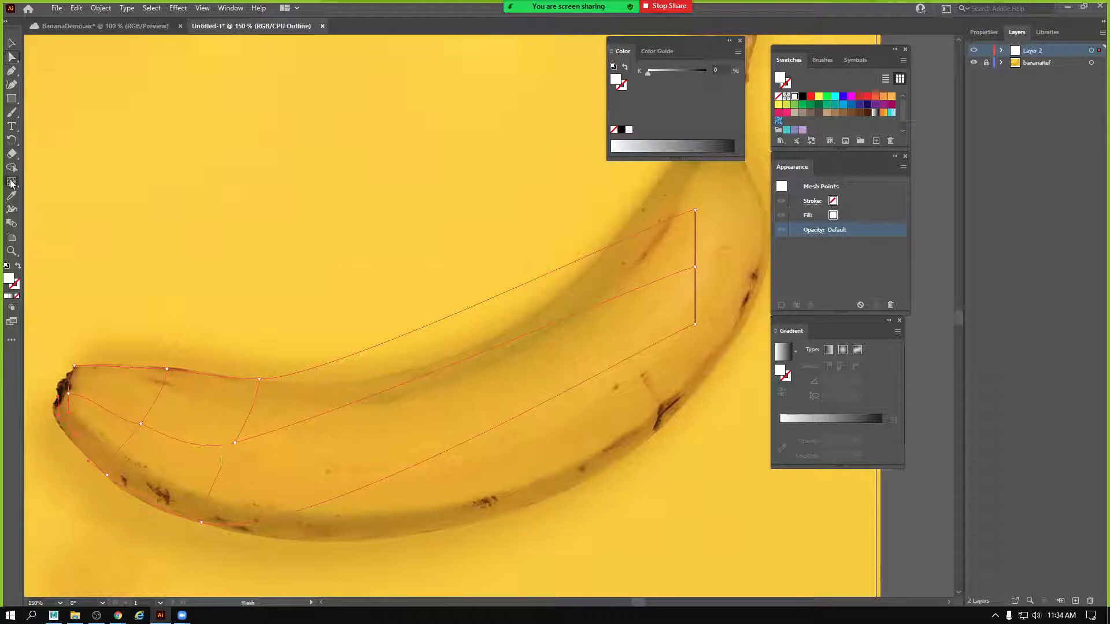
pyautogui.click(374, 396)
pyautogui.click(12, 57)
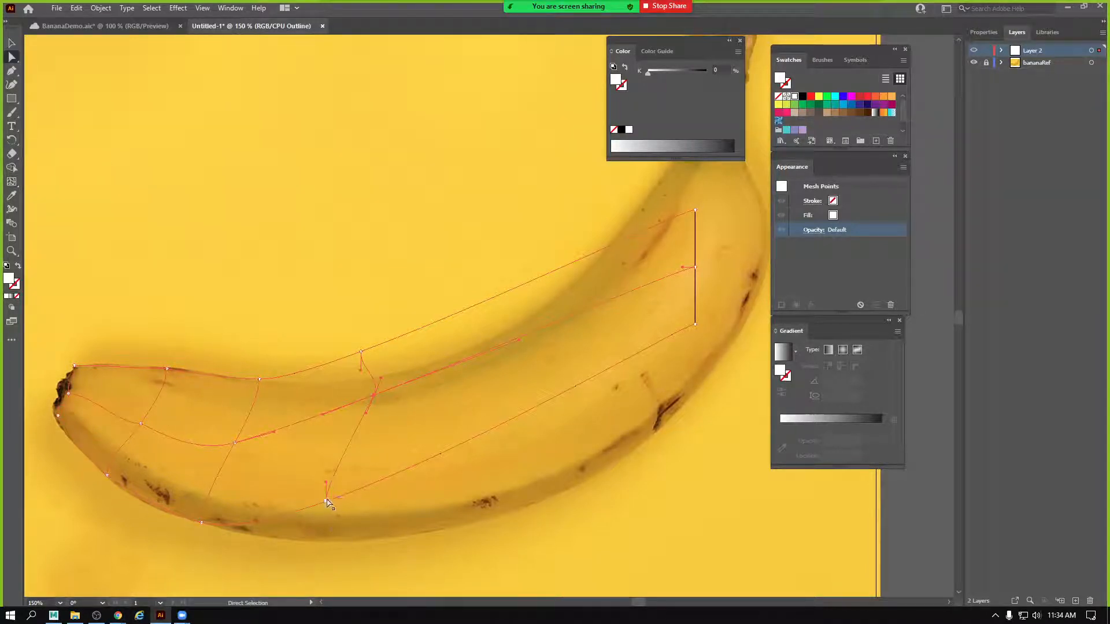
pyautogui.moveTo(328, 503); pyautogui.dragTo(382, 535)
pyautogui.moveTo(376, 396); pyautogui.dragTo(376, 443)
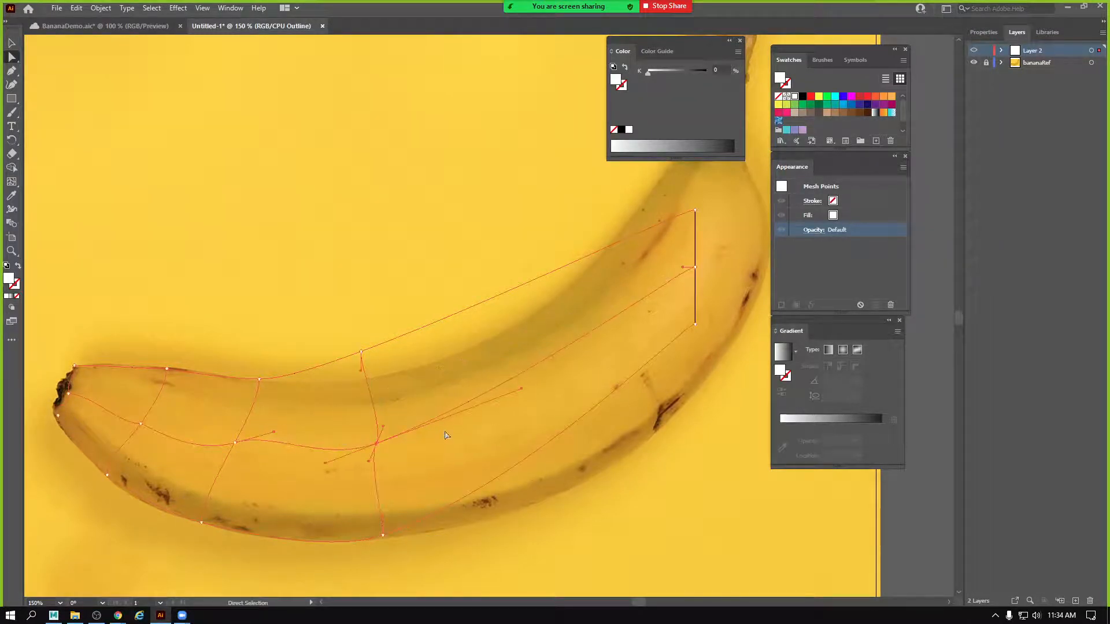
pyautogui.moveTo(274, 432); pyautogui.dragTo(228, 446)
pyautogui.moveTo(357, 357); pyautogui.dragTo(372, 379)
pyautogui.moveTo(377, 444); pyautogui.dragTo(374, 426)
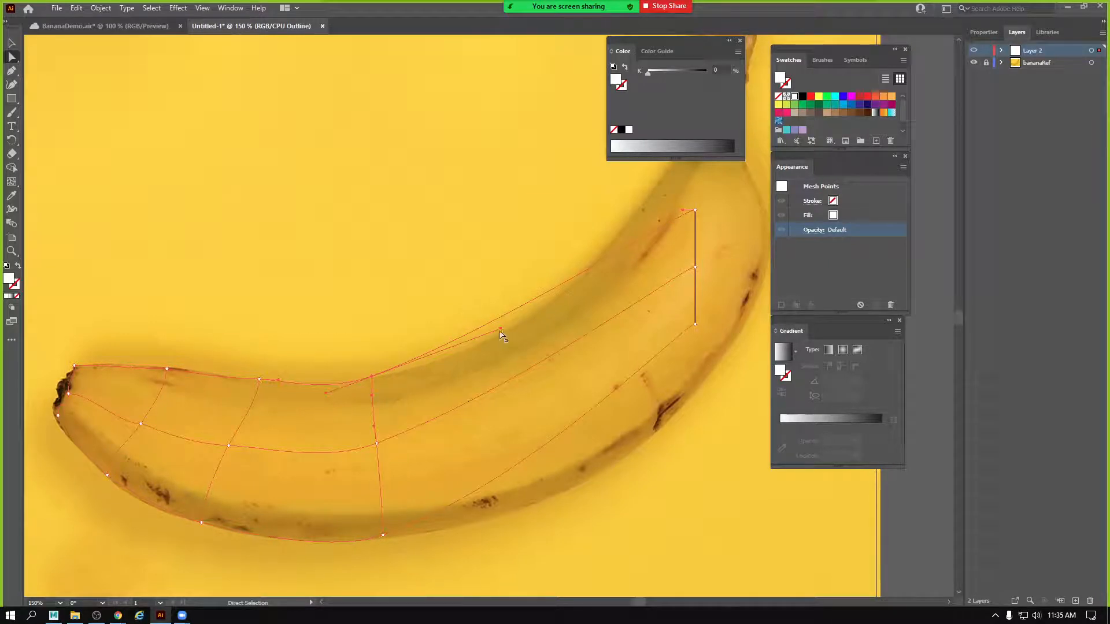
pyautogui.moveTo(500, 331); pyautogui.dragTo(444, 360)
# Add a mesh cross line where the body starts rising toward the stem and fit its points and handles to the banana.
pyautogui.click(11, 181)
pyautogui.click(482, 397)
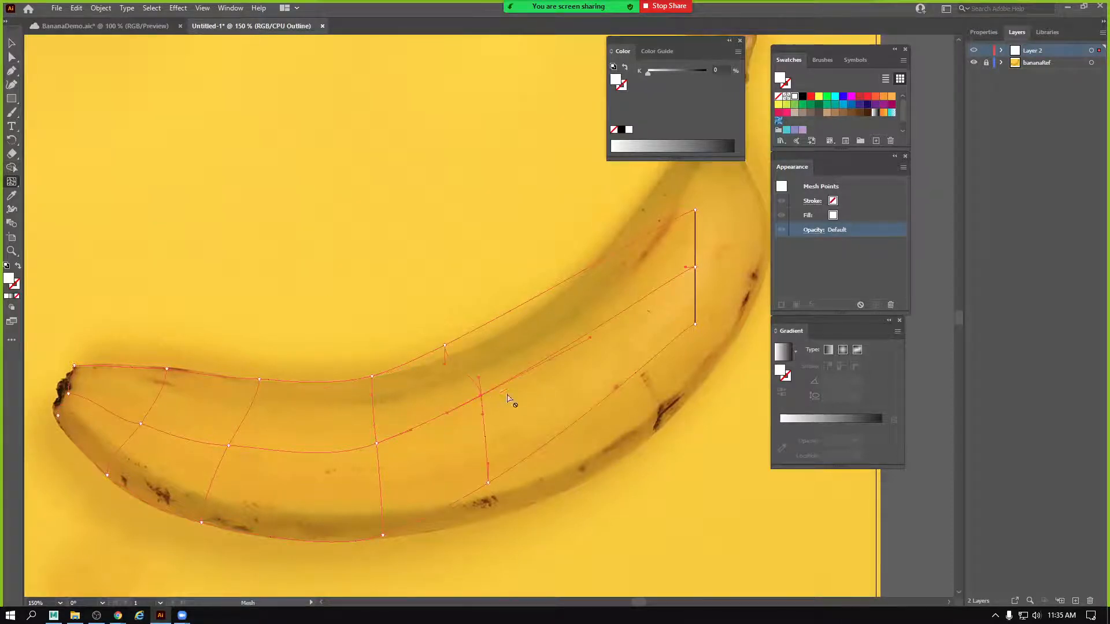
pyautogui.hscroll(2, 509, 397)
pyautogui.click(14, 60)
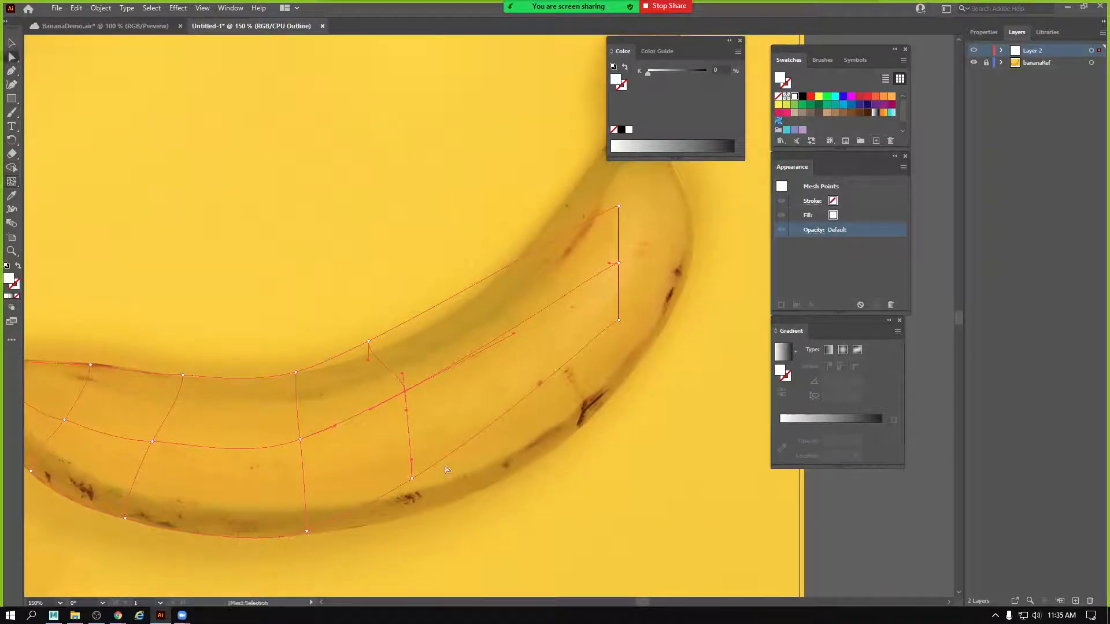
pyautogui.moveTo(411, 478); pyautogui.dragTo(447, 499)
pyautogui.moveTo(306, 531)
pyautogui.mouseDown()
pyautogui.moveTo(343, 524)
pyautogui.moveTo(309, 531)
pyautogui.mouseUp()
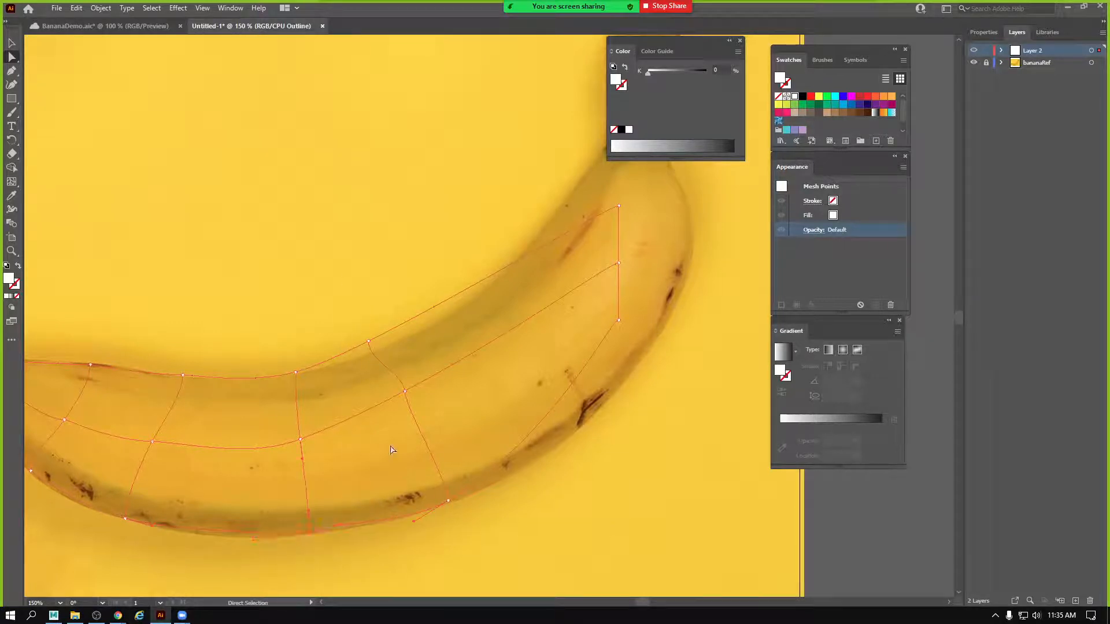
pyautogui.moveTo(404, 392); pyautogui.dragTo(410, 400)
pyautogui.moveTo(367, 345); pyautogui.dragTo(385, 348)
pyautogui.moveTo(407, 384); pyautogui.dragTo(400, 383)
pyautogui.moveTo(535, 341); pyautogui.dragTo(464, 384)
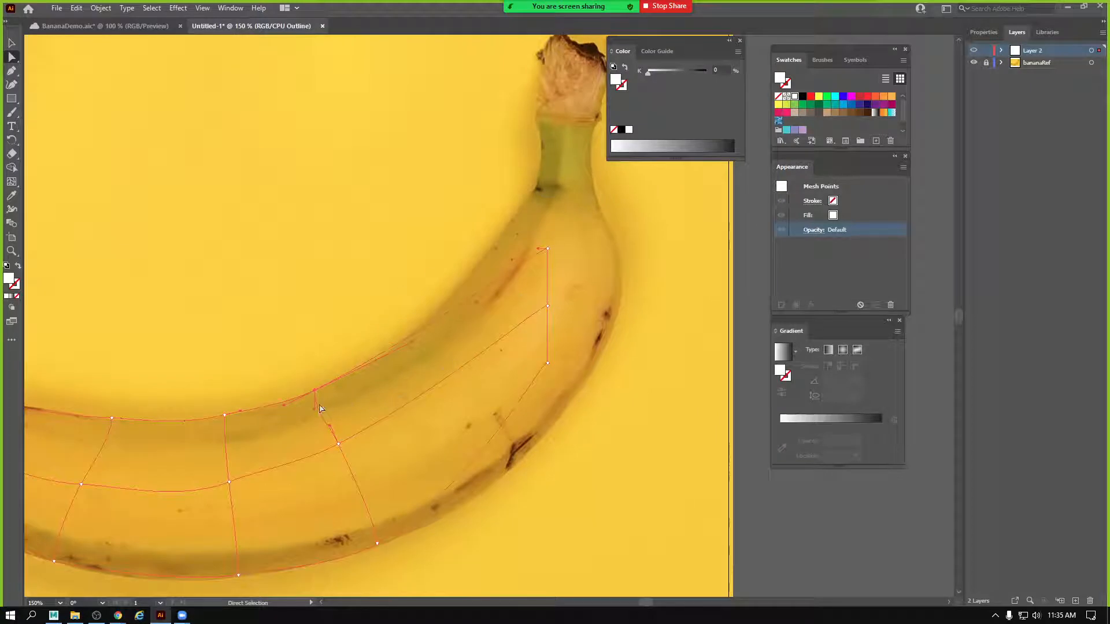
pyautogui.moveTo(315, 411); pyautogui.dragTo(322, 415)
# Add a mesh cross line in the remaining span toward the stem and place its outer point on the banana's lower contour.
pyautogui.click(12, 182)
pyautogui.click(441, 386)
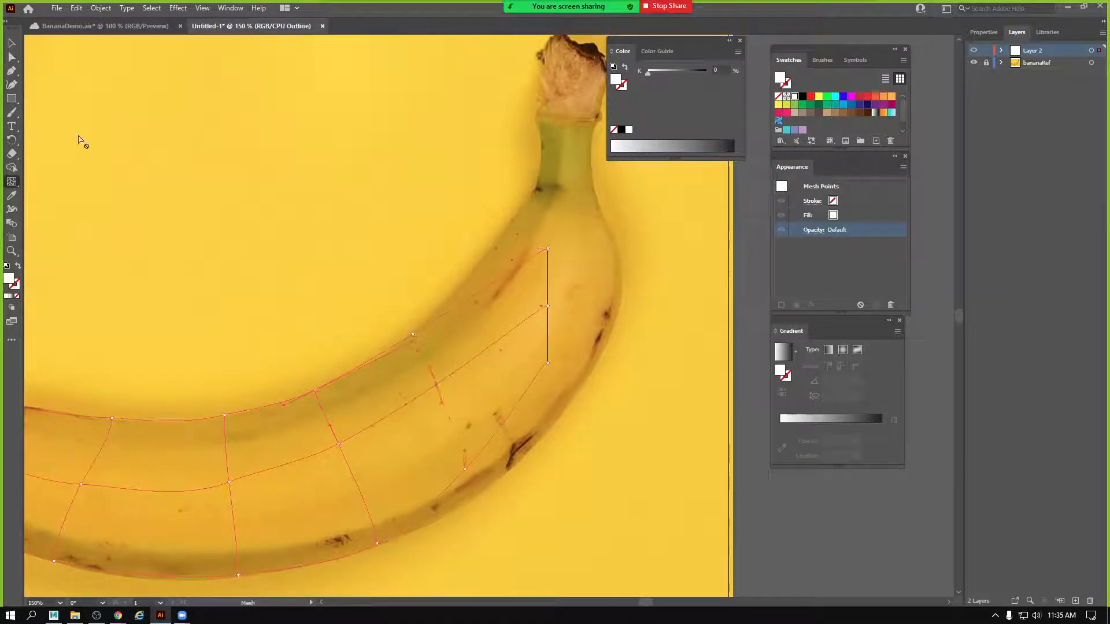
pyautogui.click(12, 43)
pyautogui.click(12, 57)
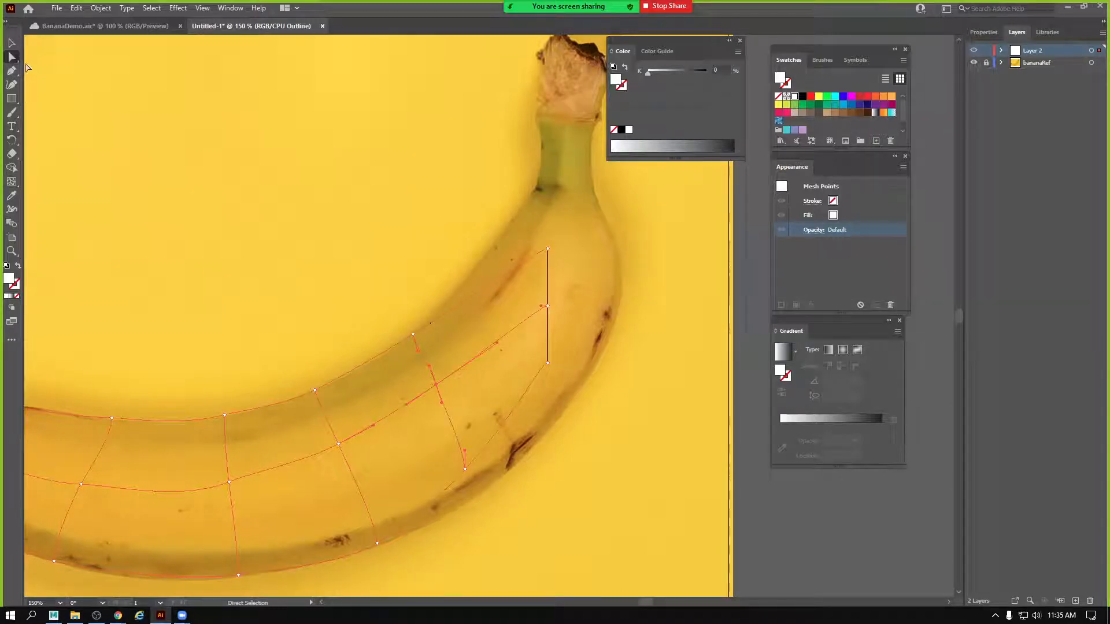
pyautogui.moveTo(469, 473); pyautogui.dragTo(428, 528)
pyautogui.press('space')
pyautogui.moveTo(492, 444); pyautogui.dragTo(465, 468)
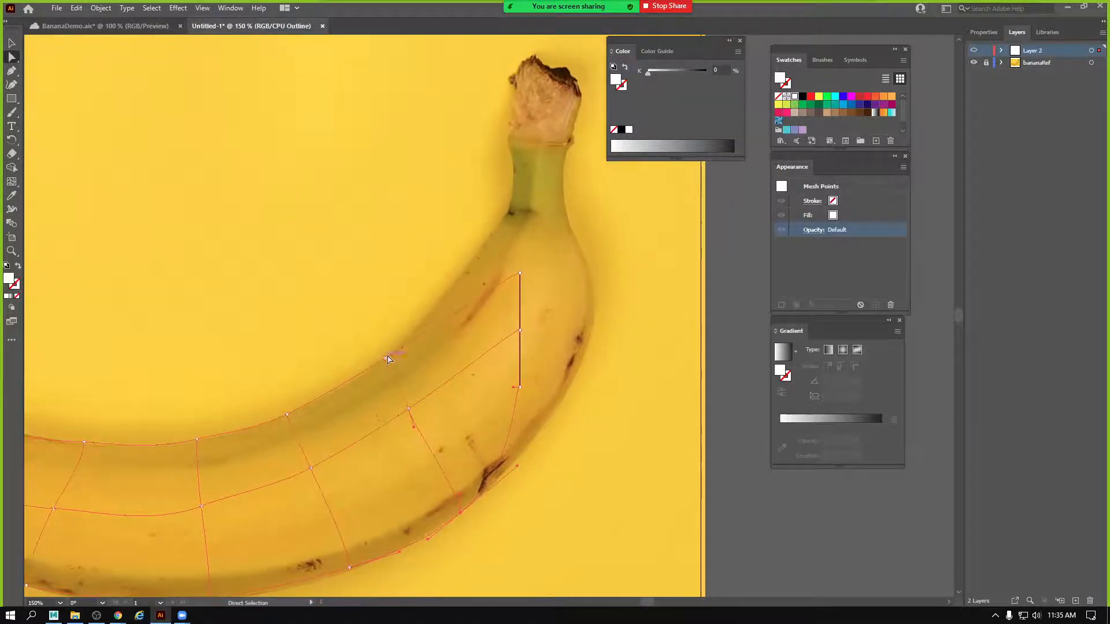
# Adjust the inner-edge point and handle of the newest cross line to follow the banana's inner curve.
pyautogui.click(385, 357)
pyautogui.click(385, 358)
pyautogui.press('space')
pyautogui.moveTo(501, 375); pyautogui.dragTo(443, 384)
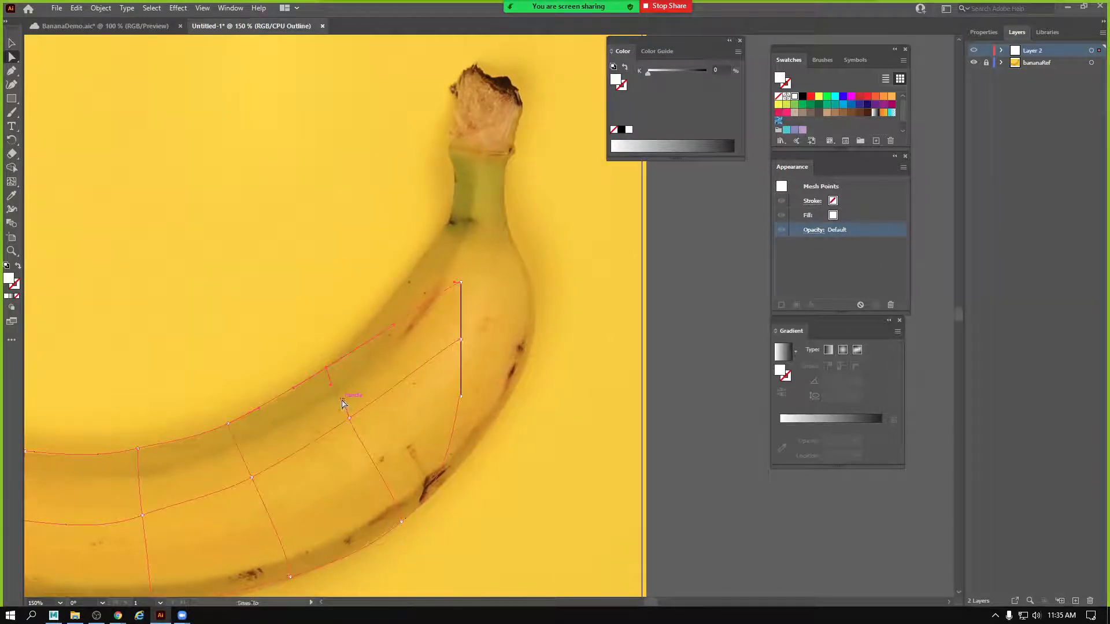
pyautogui.moveTo(343, 399); pyautogui.dragTo(340, 400)
# Move the three end mesh points to the base of the green neck and curve the outer edge around the banana's shoulder.
pyautogui.press('space')
pyautogui.moveTo(411, 392); pyautogui.dragTo(389, 437)
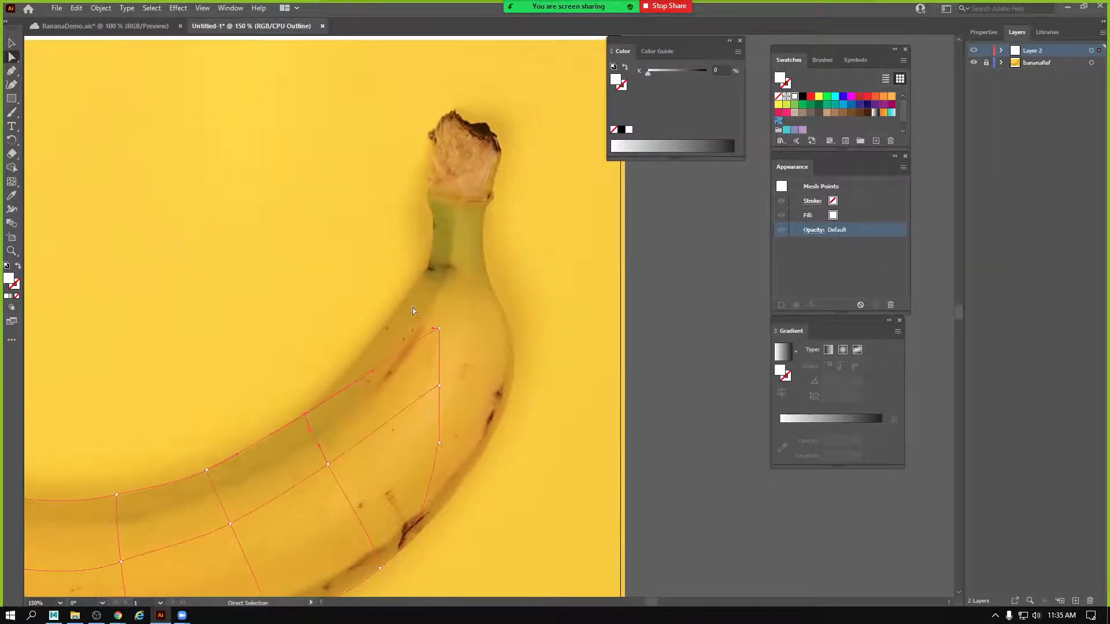
pyautogui.moveTo(440, 328); pyautogui.dragTo(423, 272)
pyautogui.moveTo(441, 387); pyautogui.dragTo(447, 289)
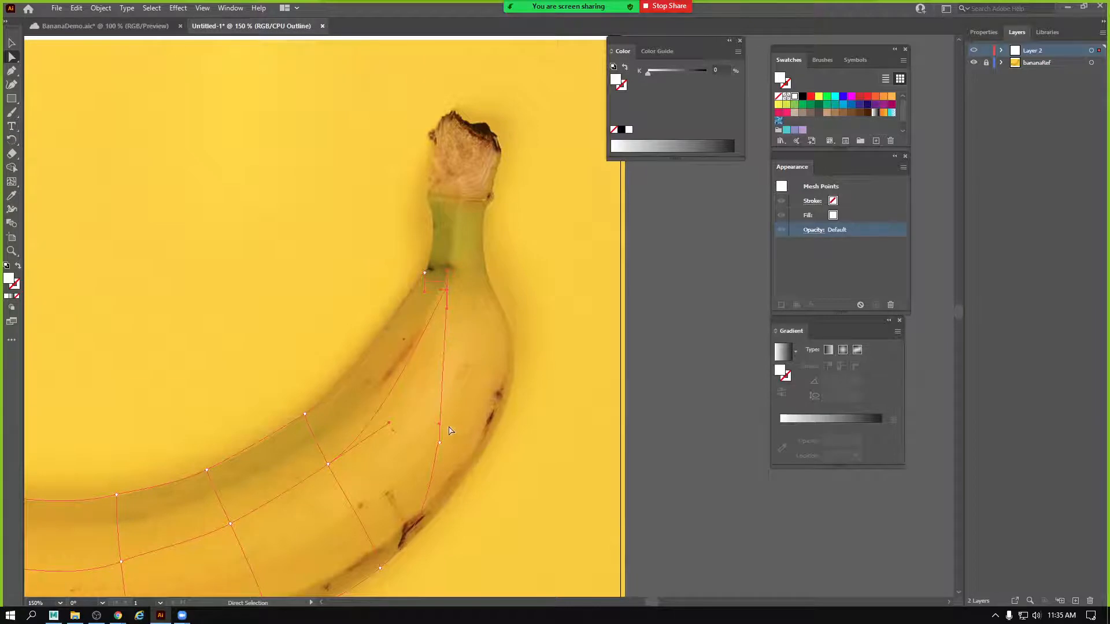
pyautogui.moveTo(440, 443); pyautogui.dragTo(565, 400)
# Adjust the end points and their handles so the mesh's end edge runs smoothly across the base of the neck.
pyautogui.press('z')
pyautogui.click(449, 289)
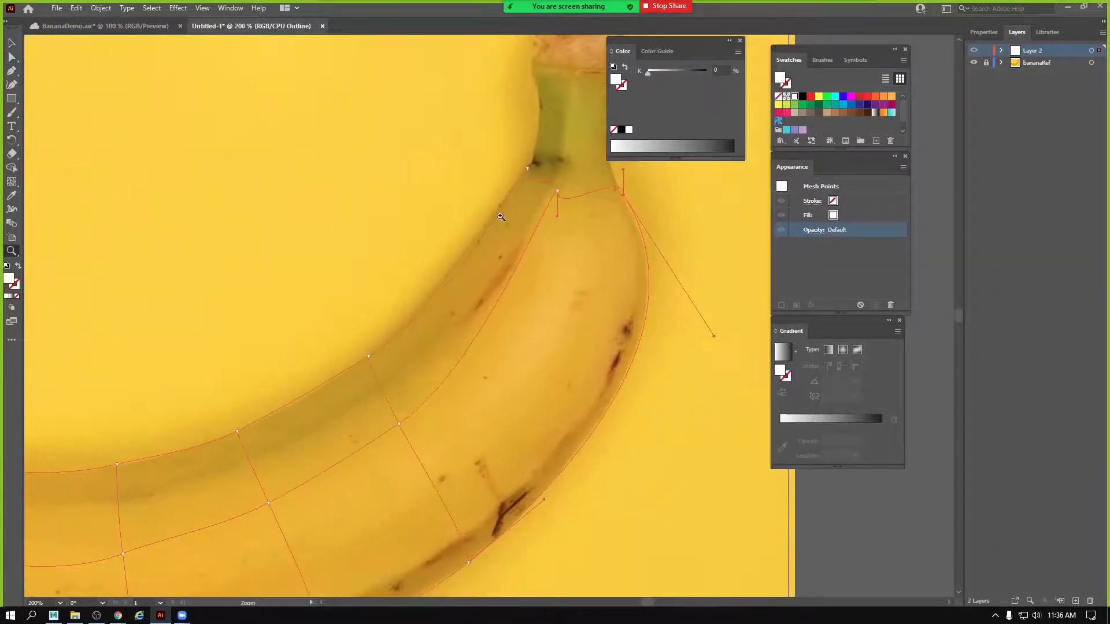
pyautogui.moveTo(498, 245); pyautogui.dragTo(395, 284)
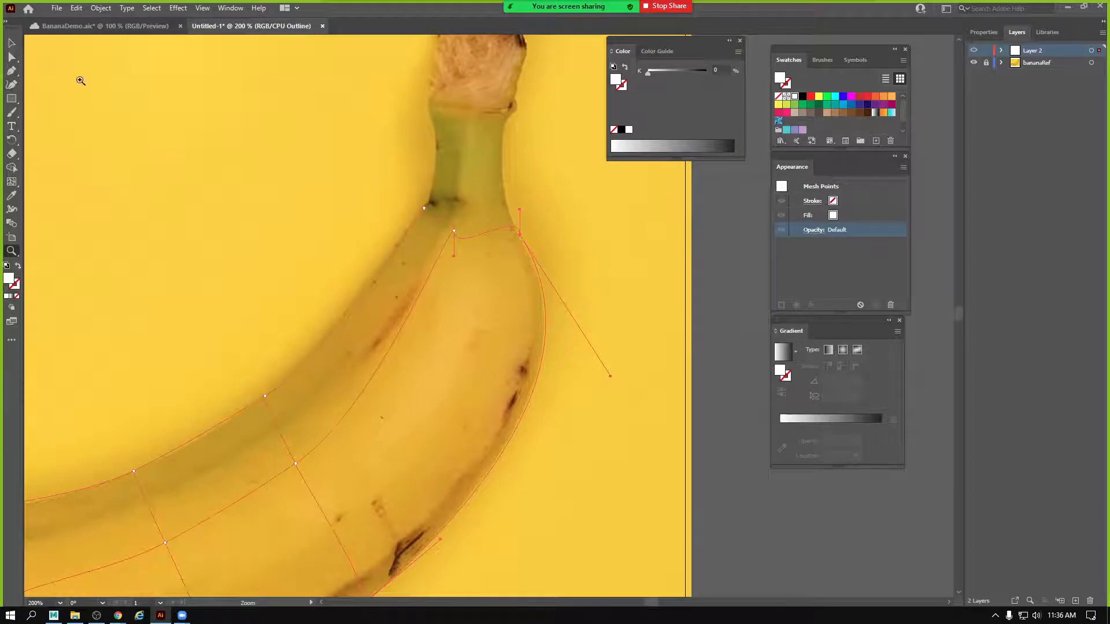
pyautogui.click(12, 57)
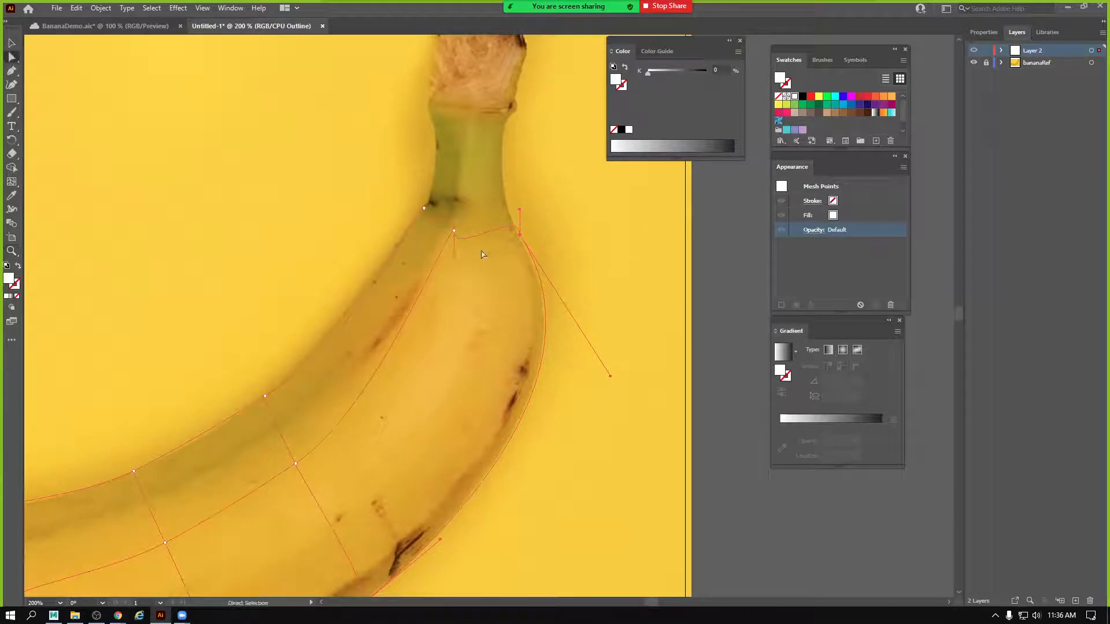
pyautogui.moveTo(453, 259); pyautogui.dragTo(474, 240)
pyautogui.moveTo(519, 212); pyautogui.dragTo(453, 214)
pyautogui.moveTo(516, 233)
pyautogui.mouseDown()
pyautogui.moveTo(513, 202)
pyautogui.moveTo(523, 231)
pyautogui.mouseUp()
# Add two mesh cross lines on the centre line just below the banana's neck.
pyautogui.moveTo(491, 279); pyautogui.dragTo(439, 299)
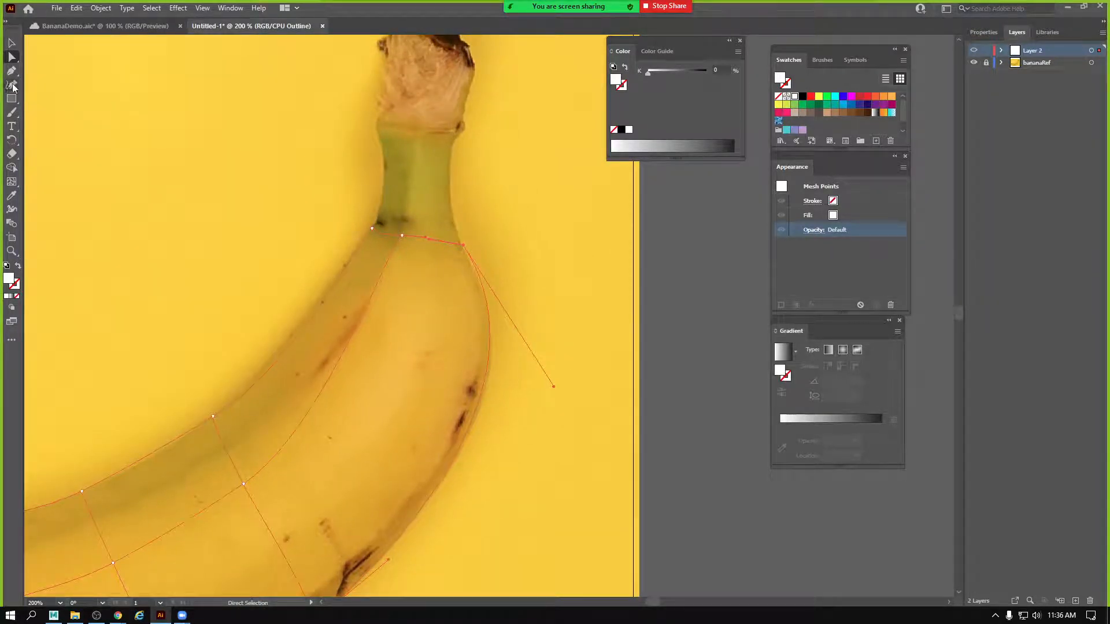
pyautogui.press('u')
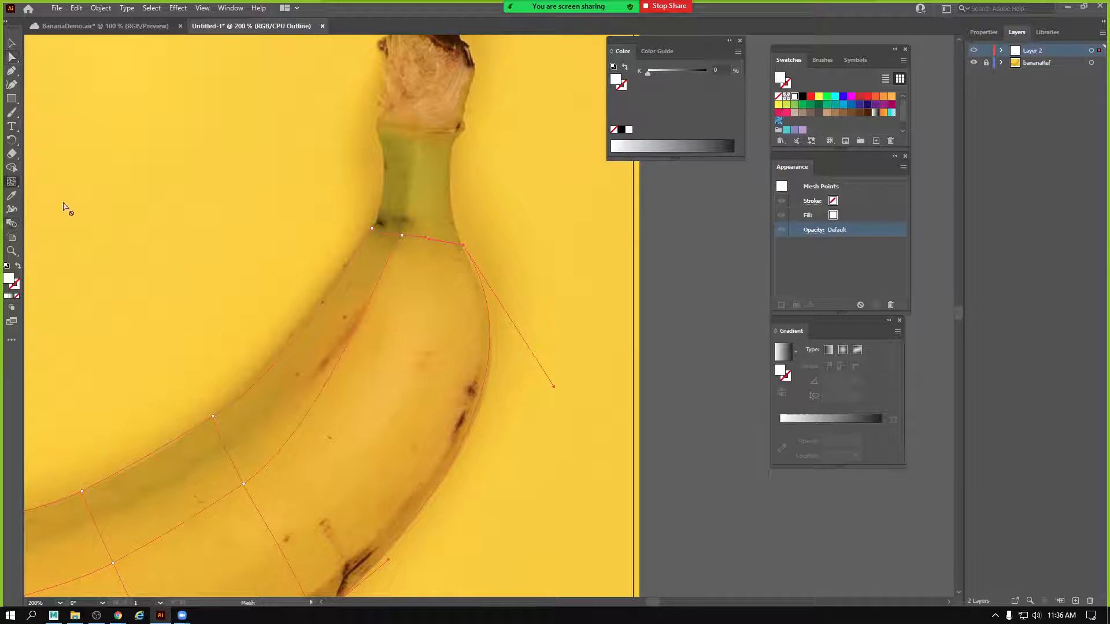
pyautogui.click(391, 263)
pyautogui.click(374, 302)
# Move the three end mesh points up to the top of the green neck, beneath the brown stem end.
pyautogui.click(12, 57)
pyautogui.moveTo(464, 246); pyautogui.dragTo(463, 126)
pyautogui.moveTo(402, 235); pyautogui.dragTo(413, 127)
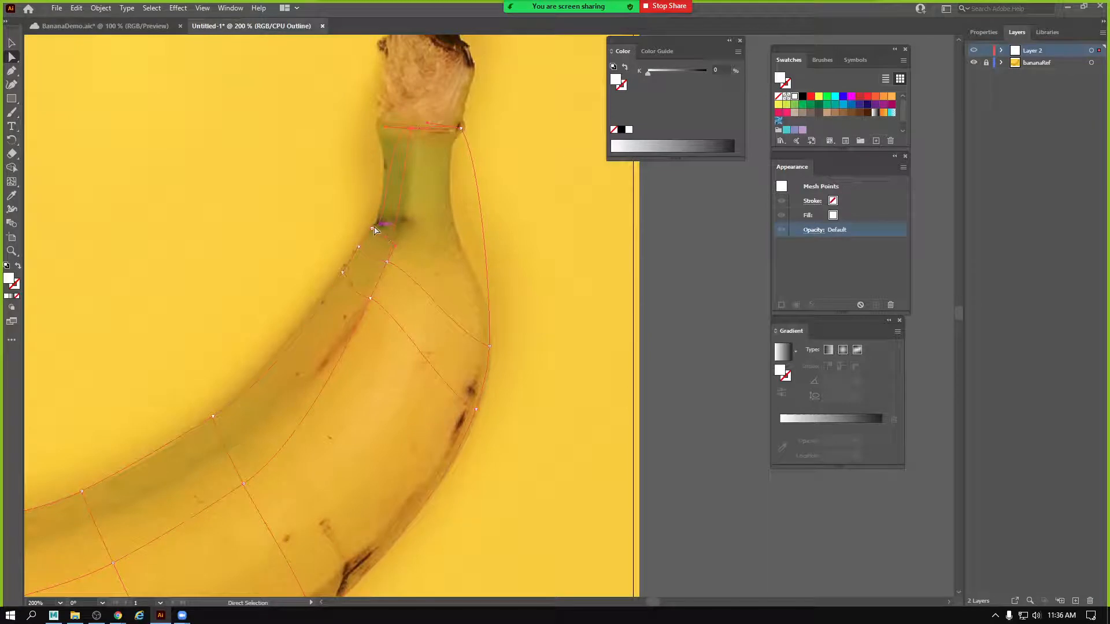
pyautogui.moveTo(371, 229); pyautogui.dragTo(374, 123)
# Move the three points of the cross line nearest the end into the green neck.
pyautogui.moveTo(358, 248); pyautogui.dragTo(381, 190)
pyautogui.moveTo(391, 266); pyautogui.dragTo(402, 209)
pyautogui.moveTo(490, 347); pyautogui.dragTo(465, 126)
pyautogui.click(469, 164)
pyautogui.moveTo(398, 210)
pyautogui.mouseDown()
pyautogui.moveTo(403, 201)
pyautogui.moveTo(388, 198)
pyautogui.mouseUp()
# Move the second cross line's points to the base of the neck and shape its outer handles around the banana's shoulder.
pyautogui.moveTo(343, 273); pyautogui.dragTo(362, 236)
pyautogui.moveTo(374, 299); pyautogui.dragTo(391, 251)
pyautogui.click(475, 410)
pyautogui.moveTo(475, 414); pyautogui.dragTo(488, 322)
pyautogui.moveTo(456, 411); pyautogui.dragTo(519, 428)
pyautogui.moveTo(488, 316); pyautogui.dragTo(473, 280)
pyautogui.moveTo(504, 387); pyautogui.dragTo(545, 424)
pyautogui.moveTo(472, 283); pyautogui.dragTo(474, 280)
pyautogui.moveTo(404, 202); pyautogui.dragTo(404, 202)
pyautogui.moveTo(478, 280); pyautogui.dragTo(460, 247)
pyautogui.moveTo(533, 393); pyautogui.dragTo(573, 387)
# Adjust the handle on the inner edge of the neck to follow its contour and deselect the mesh.
pyautogui.click(363, 239)
pyautogui.moveTo(368, 229); pyautogui.dragTo(384, 185)
pyautogui.click(380, 192)
pyautogui.click(421, 180)
# Examine how the deselected mesh outline and cross lines fit the banana from tip to stem.
pyautogui.moveTo(357, 341); pyautogui.dragTo(436, 218)
pyautogui.press('z')
pyautogui.keyDown('alt'); pyautogui.click(408, 292); pyautogui.keyUp('alt')
pyautogui.keyDown('alt'); pyautogui.click(408, 293); pyautogui.keyUp('alt')
pyautogui.moveTo(407, 292); pyautogui.dragTo(383, 281)
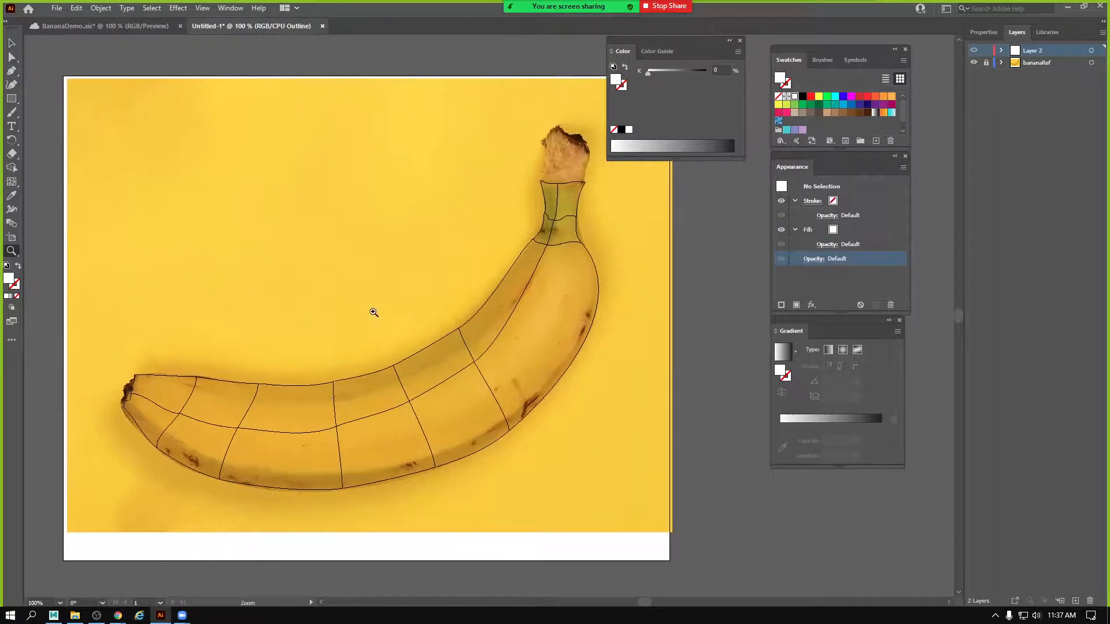
pyautogui.click(337, 398)
pyautogui.moveTo(373, 415); pyautogui.dragTo(221, 409)
pyautogui.moveTo(395, 341); pyautogui.dragTo(331, 420)
pyautogui.click(11, 57)
pyautogui.scroll(1, 335, 285)
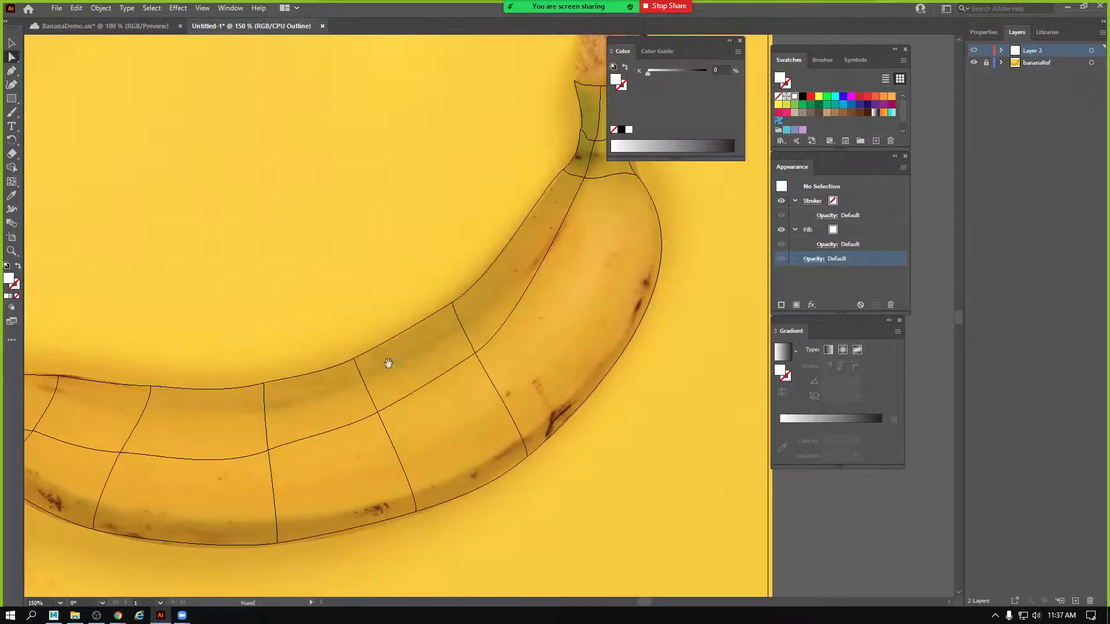
# Move the lengthwise mesh line's points from near the tip through the middle toward the upper edge, along the green shading.
pyautogui.moveTo(387, 363); pyautogui.dragTo(416, 305)
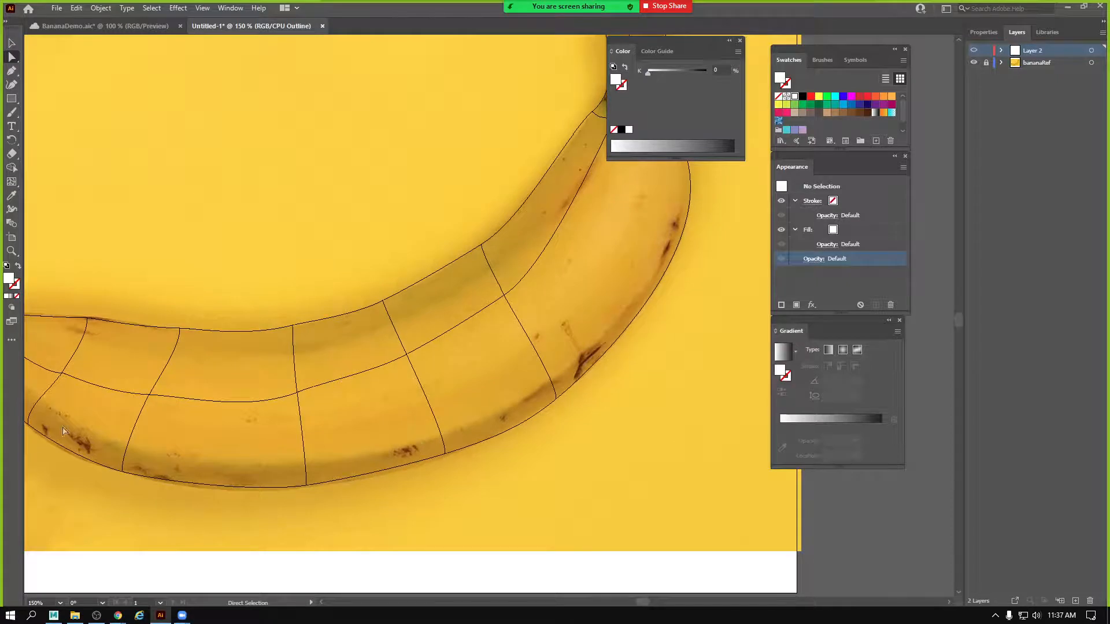
pyautogui.moveTo(63, 431); pyautogui.dragTo(111, 443)
pyautogui.moveTo(283, 419); pyautogui.dragTo(378, 435)
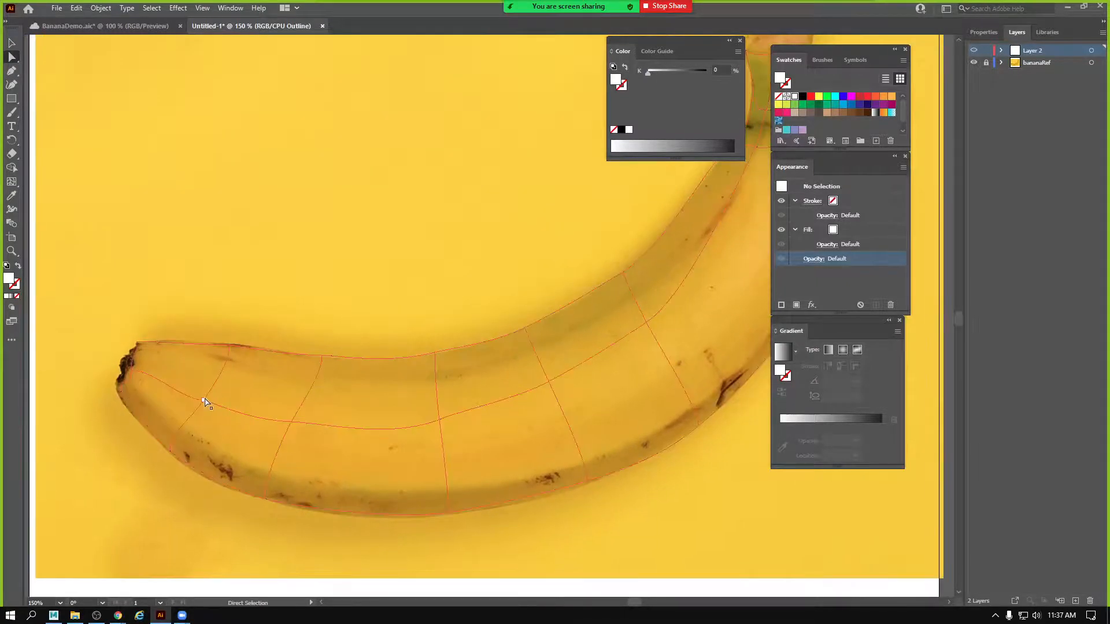
pyautogui.moveTo(205, 401); pyautogui.dragTo(222, 370)
pyautogui.moveTo(293, 425); pyautogui.dragTo(313, 381)
pyautogui.moveTo(441, 422); pyautogui.dragTo(477, 364)
pyautogui.moveTo(551, 381); pyautogui.dragTo(535, 354)
# Refine the lengthwise line's points and handles between the banana's middle and bend to follow the green shading.
pyautogui.moveTo(627, 346); pyautogui.dragTo(509, 330)
pyautogui.moveTo(551, 294); pyautogui.dragTo(491, 353)
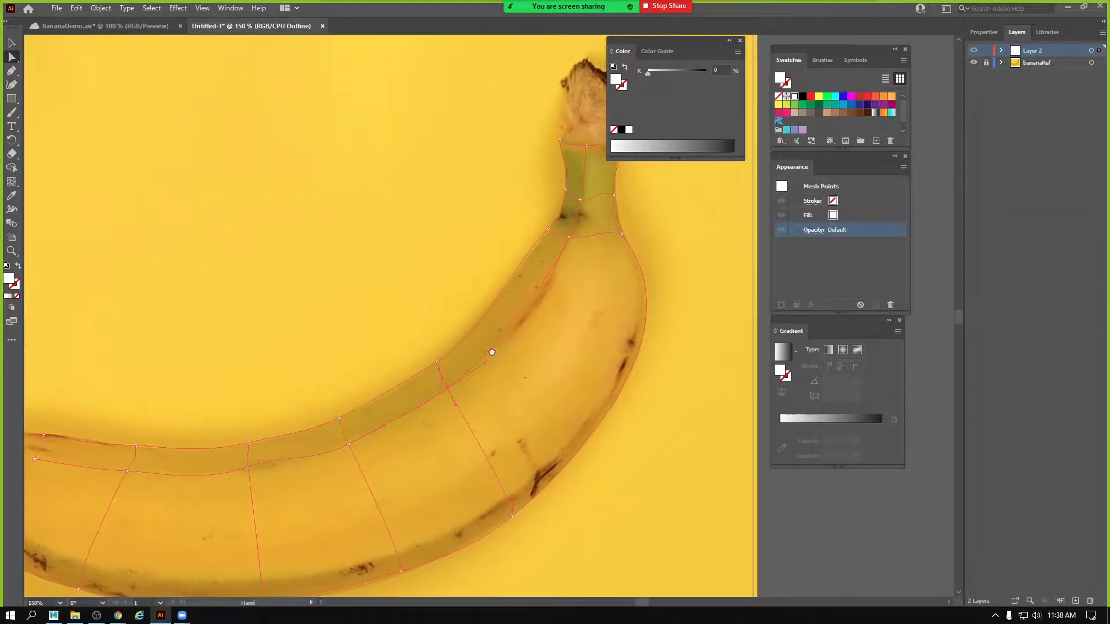
pyautogui.click(348, 446)
pyautogui.moveTo(317, 460); pyautogui.dragTo(249, 469)
pyautogui.moveTo(304, 455); pyautogui.dragTo(532, 408)
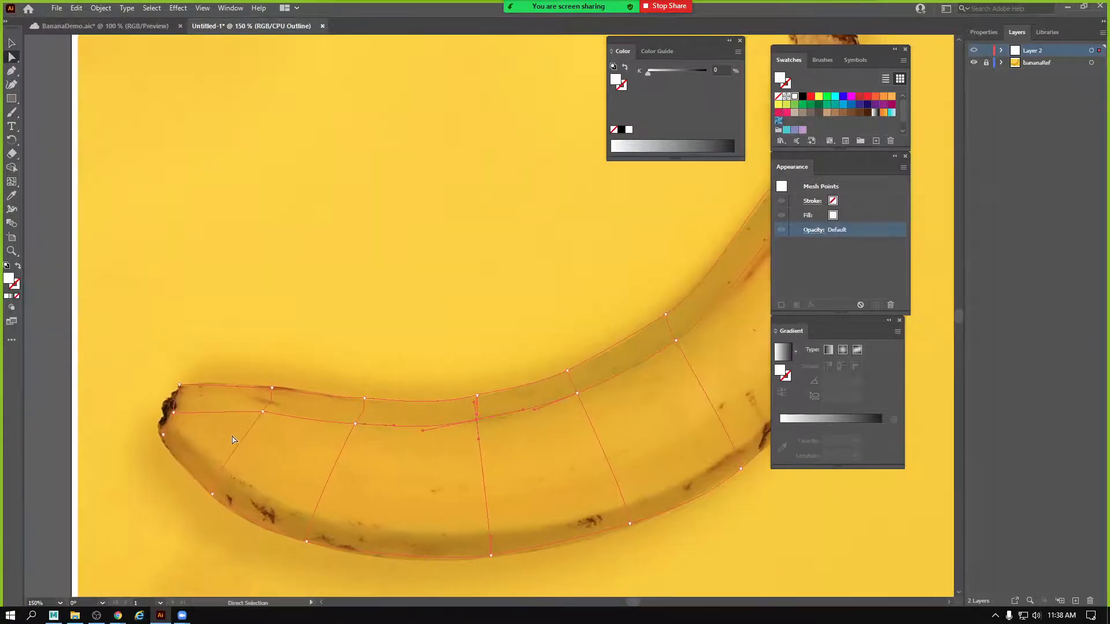
# Shift the lengthwise line's end point slightly upward along the dark tip of the banana.
pyautogui.click(177, 410)
pyautogui.click(174, 413)
pyautogui.moveTo(174, 414); pyautogui.dragTo(174, 401)
# Add a second lengthwise mesh line along the shaded lower side of the banana with the Mesh tool.
pyautogui.moveTo(251, 434); pyautogui.dragTo(167, 360)
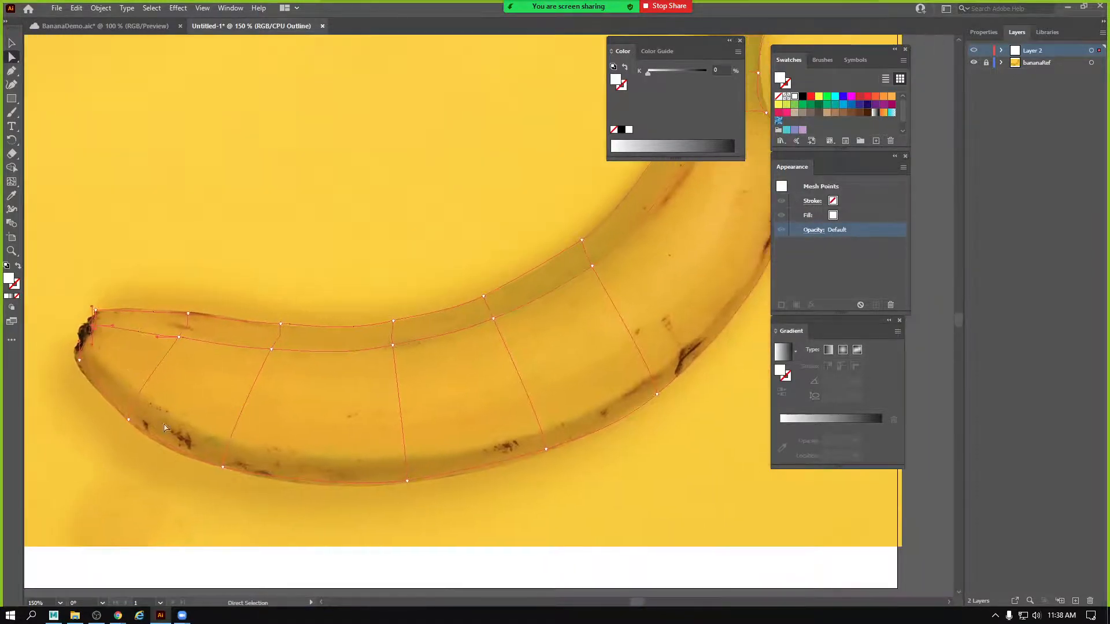
pyautogui.moveTo(556, 354); pyautogui.dragTo(326, 438)
pyautogui.moveTo(274, 480); pyautogui.dragTo(483, 361)
pyautogui.click(12, 181)
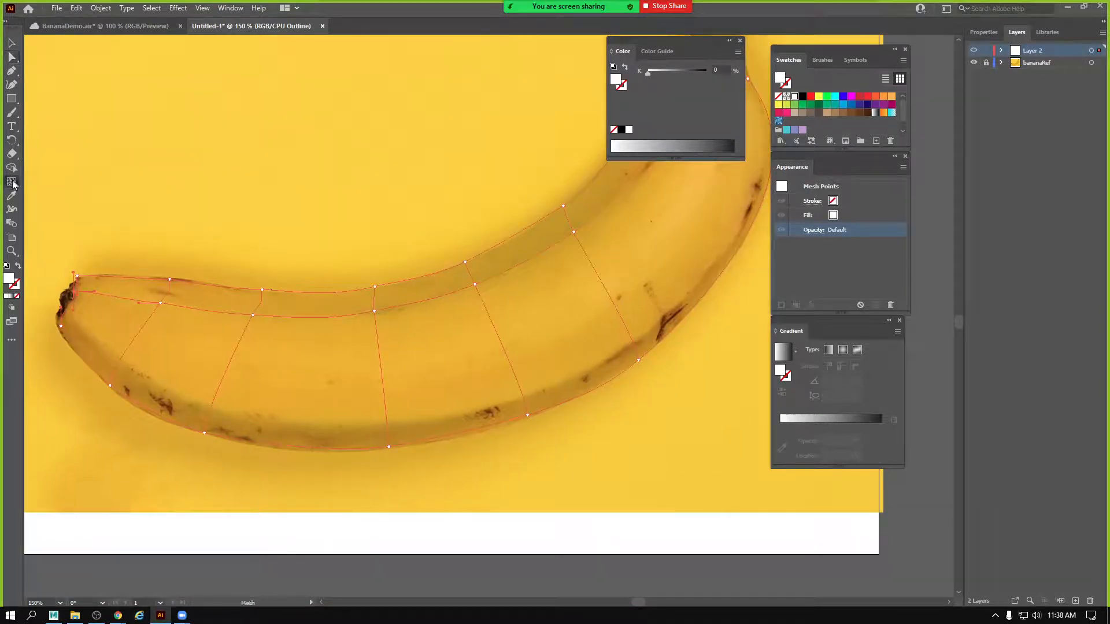
pyautogui.click(212, 405)
# Adjust the new lengthwise line's points from the middle to the bend to follow the edge of the lower shading.
pyautogui.moveTo(389, 328); pyautogui.dragTo(662, 163)
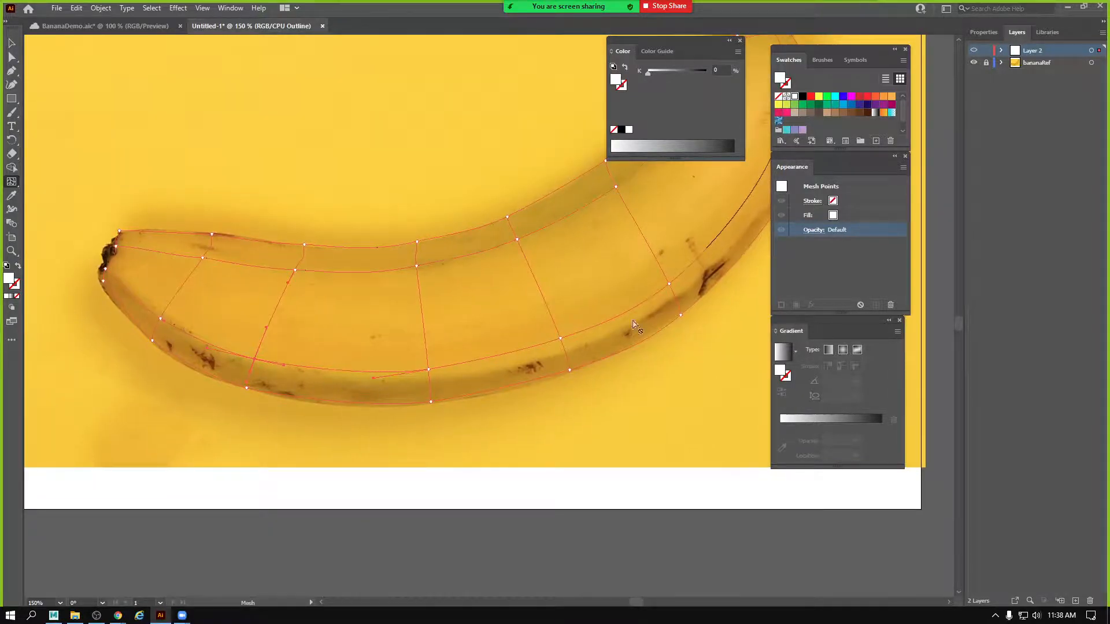
pyautogui.click(13, 56)
pyautogui.moveTo(428, 370); pyautogui.dragTo(428, 375)
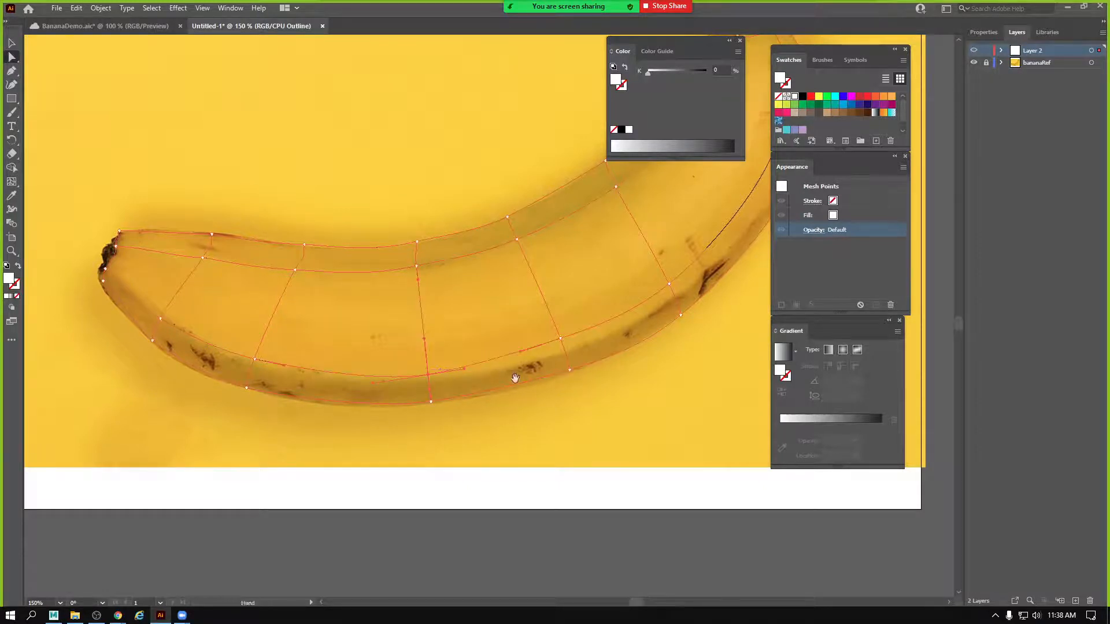
pyautogui.moveTo(516, 379); pyautogui.dragTo(385, 384)
pyautogui.moveTo(429, 345)
pyautogui.mouseDown()
pyautogui.moveTo(444, 344)
pyautogui.moveTo(439, 353)
pyautogui.mouseUp()
pyautogui.moveTo(528, 305); pyautogui.dragTo(433, 316)
pyautogui.moveTo(520, 252); pyautogui.dragTo(398, 364)
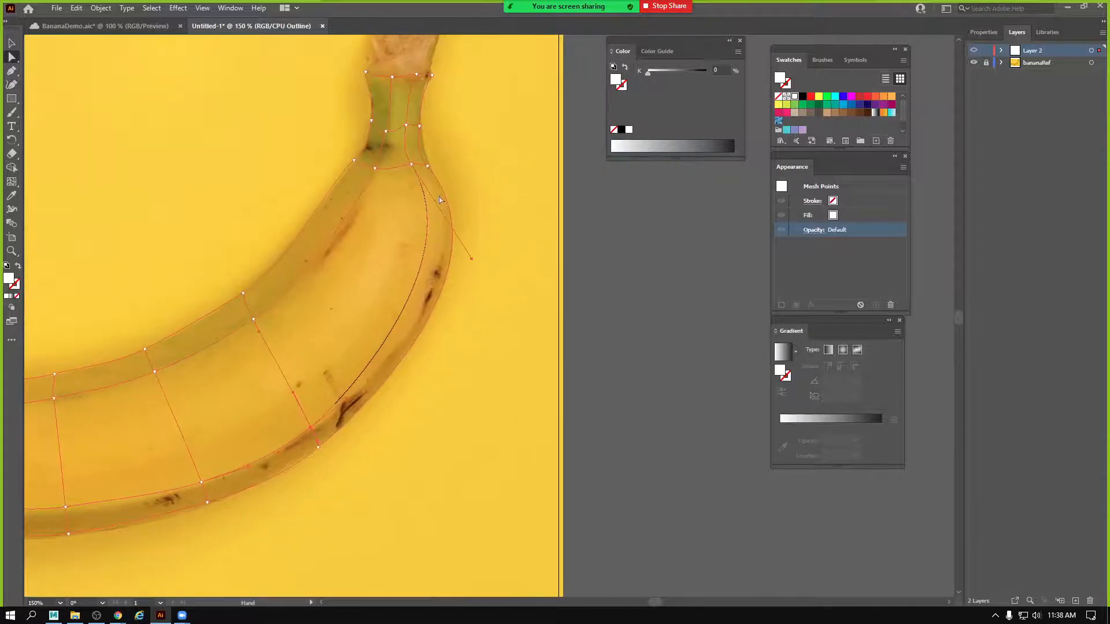
# Adjust the new lengthwise line's point at the base of the neck and swing its lower handle outward around the shoulder.
pyautogui.click(509, 274)
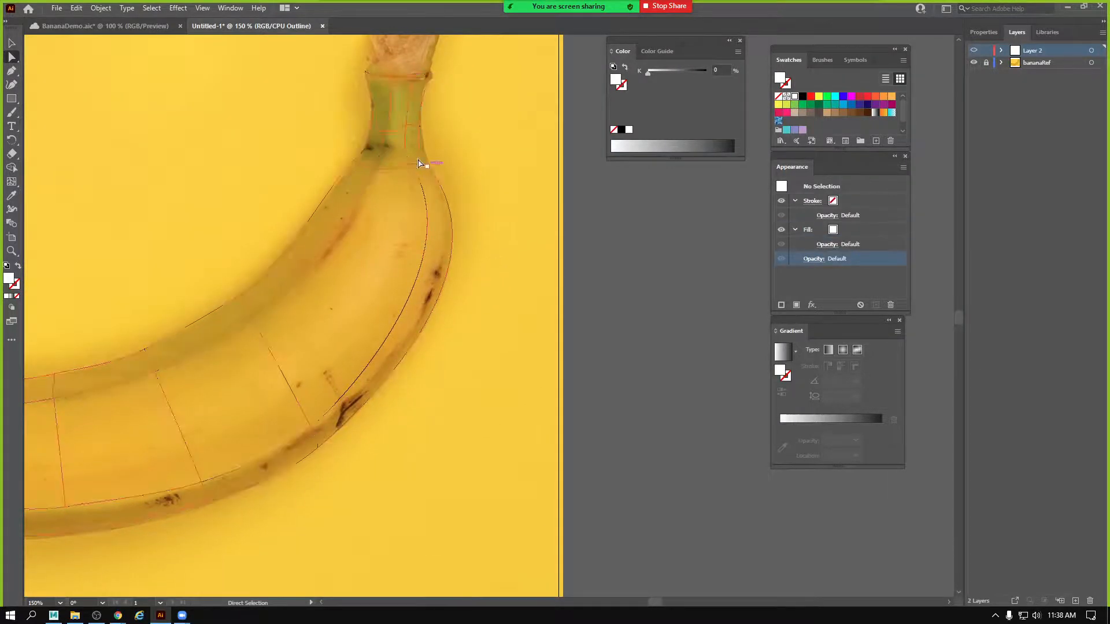
pyautogui.moveTo(411, 165); pyautogui.dragTo(410, 167)
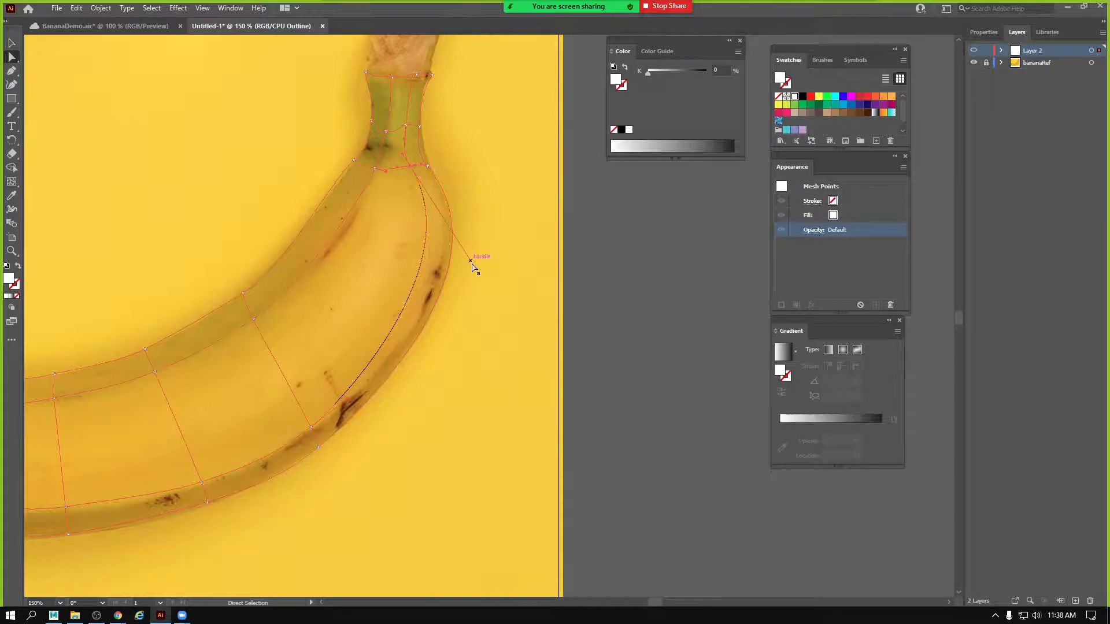
pyautogui.moveTo(470, 262); pyautogui.dragTo(516, 247)
pyautogui.moveTo(400, 162); pyautogui.dragTo(411, 162)
# Display Layer 2 in preview mode with the whole banana in view, expand the layer, and toggle the mesh's visibility off and on.
pyautogui.press('z')
pyautogui.keyDown('alt'); pyautogui.click(363, 321); pyautogui.keyUp('alt')
pyautogui.keyDown('alt'); pyautogui.click(363, 322); pyautogui.keyUp('alt')
pyautogui.moveTo(415, 348); pyautogui.dragTo(359, 362)
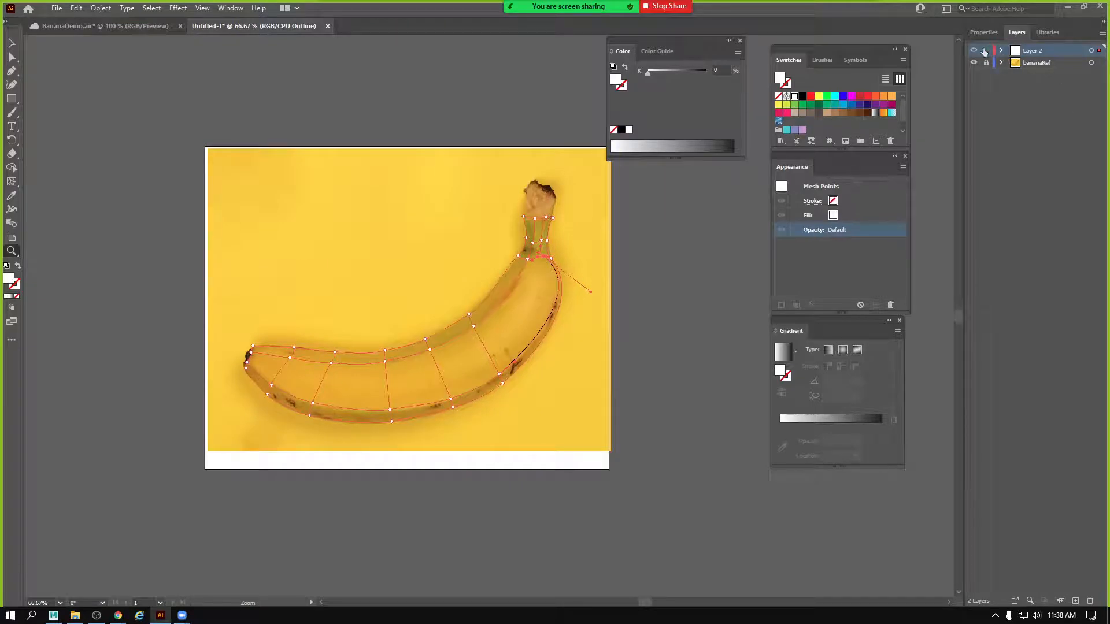
pyautogui.click(11, 43)
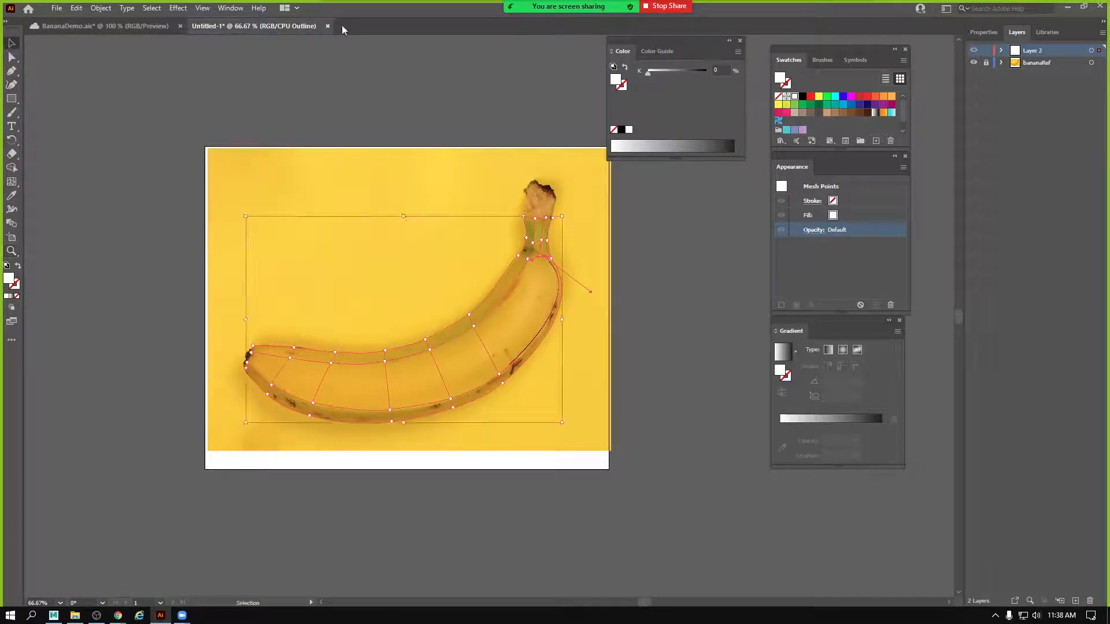
pyautogui.keyDown('ctrl'); pyautogui.click(975, 51); pyautogui.keyUp('ctrl')
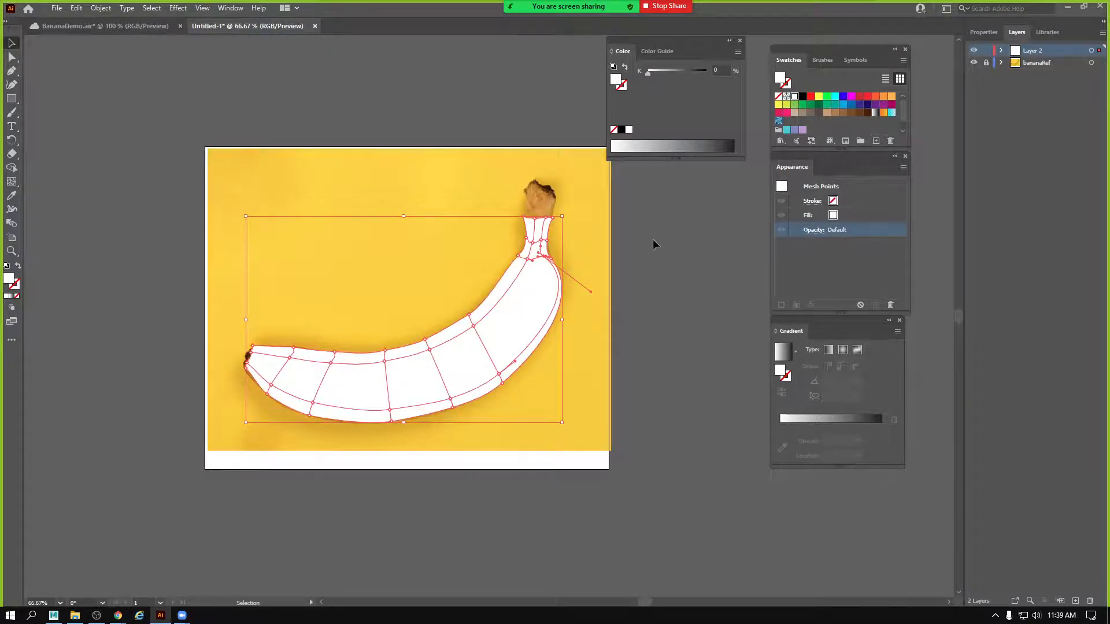
pyautogui.click(1001, 50)
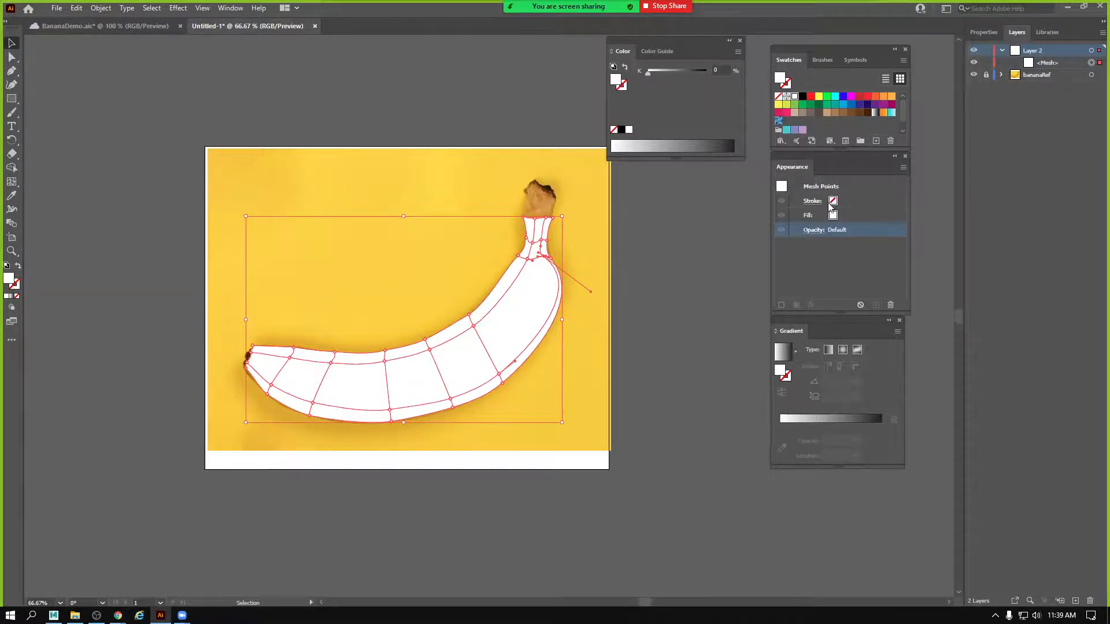
pyautogui.click(974, 63)
pyautogui.click(973, 63)
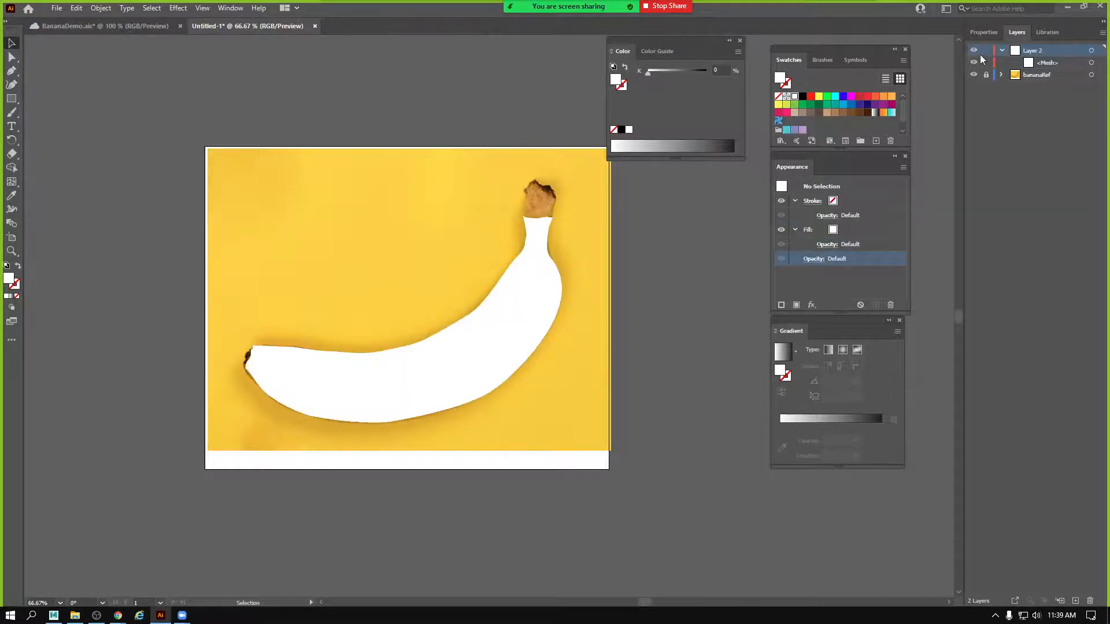
# Return Layer 2 to outline mode and select the whole mesh near the banana's tip.
pyautogui.hotkey('ctrl', 'y')
pyautogui.press('z')
pyautogui.doubleClick(298, 368)
pyautogui.moveTo(555, 355); pyautogui.dragTo(36, 499)
pyautogui.click(1099, 60)
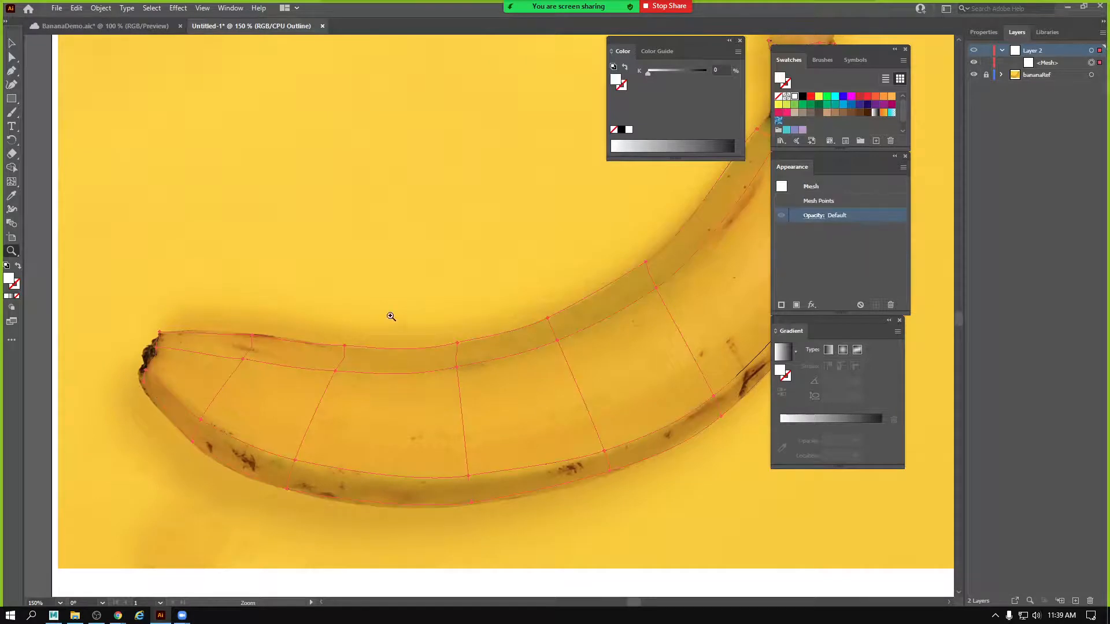
# Colour the second lengthwise line's end point at the tip with dark brown #1B0A00 sampled from the photo.
pyautogui.click(12, 57)
pyautogui.click(148, 372)
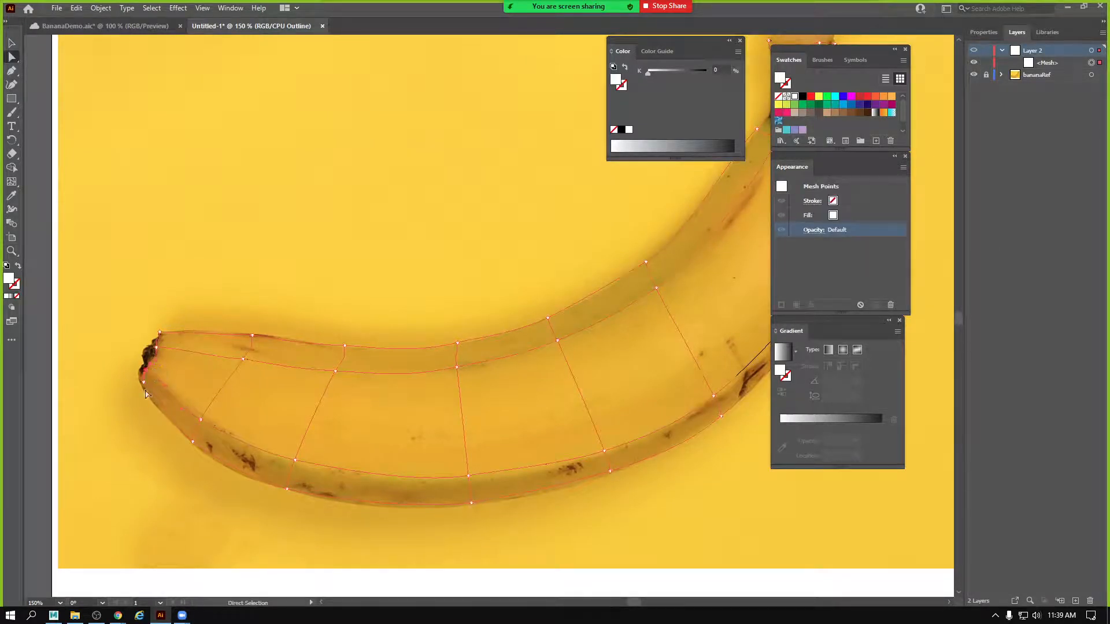
pyautogui.press('z')
pyautogui.click(152, 369)
pyautogui.click(151, 369)
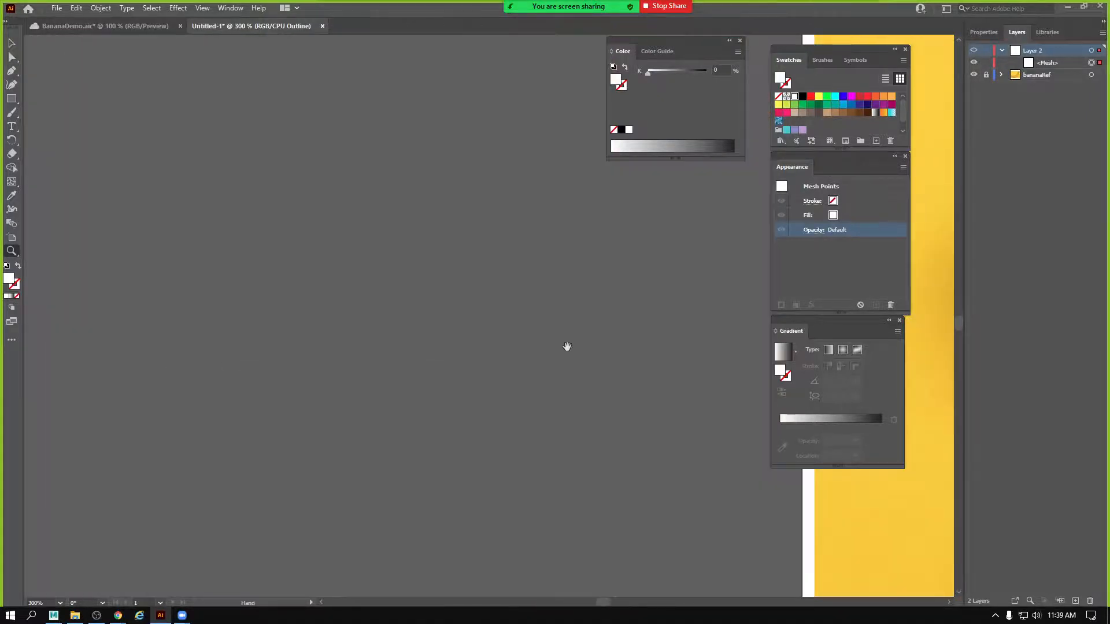
pyautogui.moveTo(565, 347); pyautogui.dragTo(383, 381)
pyautogui.click(470, 325)
pyautogui.moveTo(375, 270); pyautogui.dragTo(201, 392)
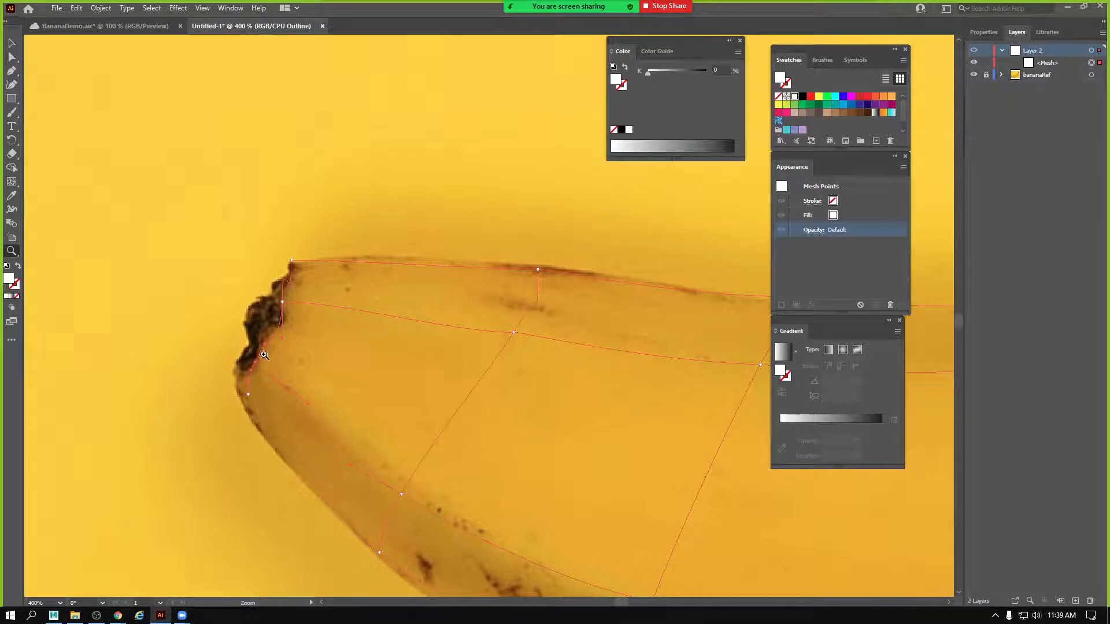
pyautogui.press('i')
pyautogui.click(258, 350)
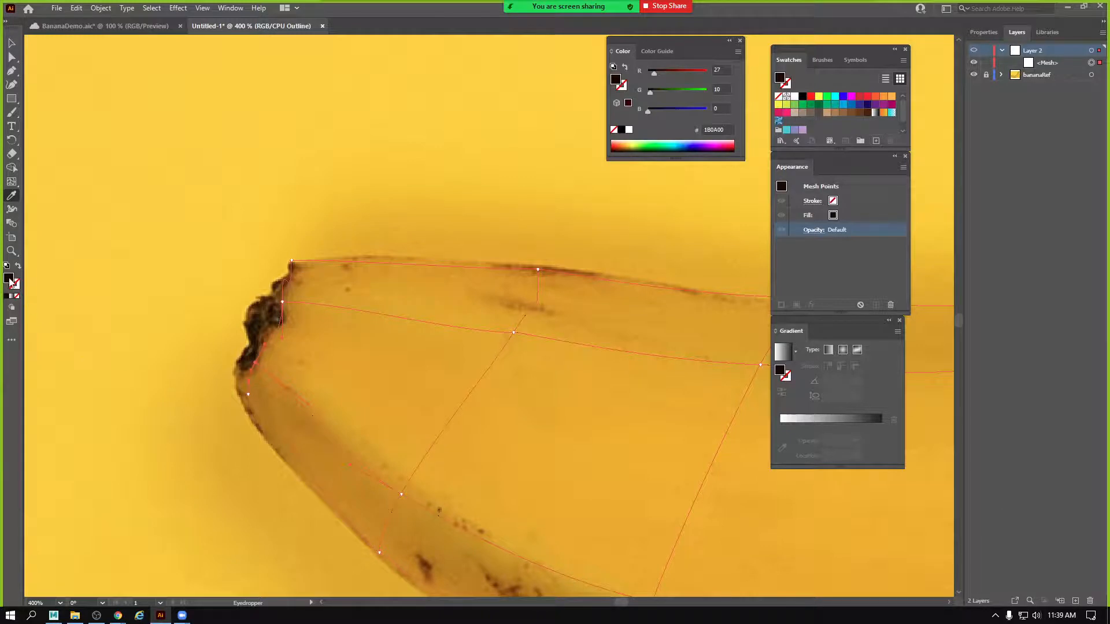
# Colour the lower corner point of the tip with brown #A77302 sampled from the photo beside it.
pyautogui.press('a')
pyautogui.click(251, 396)
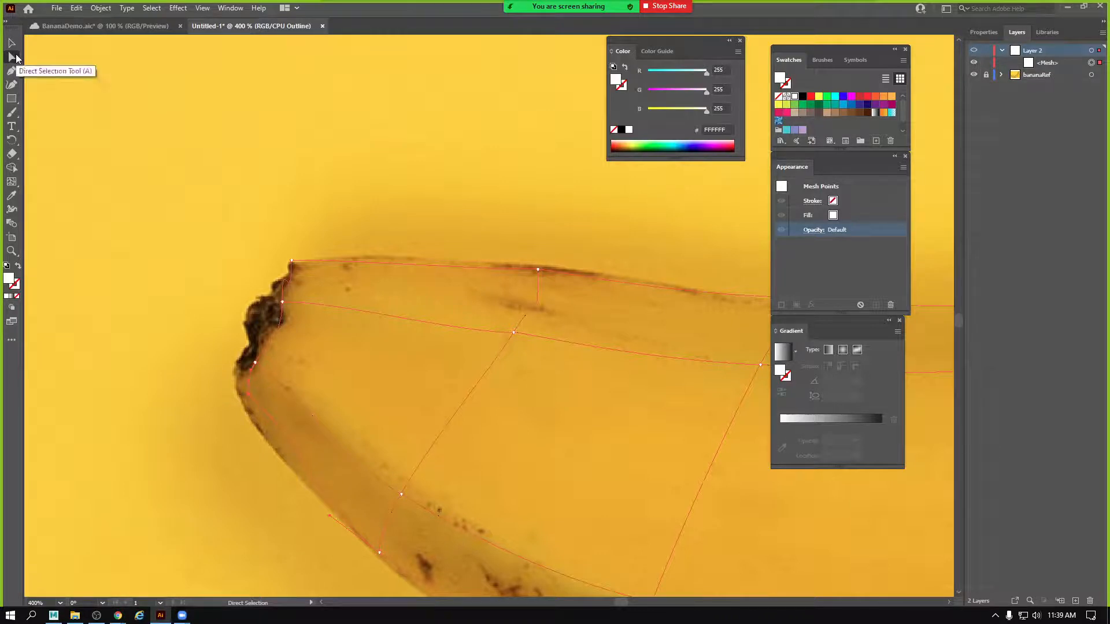
pyautogui.press('i')
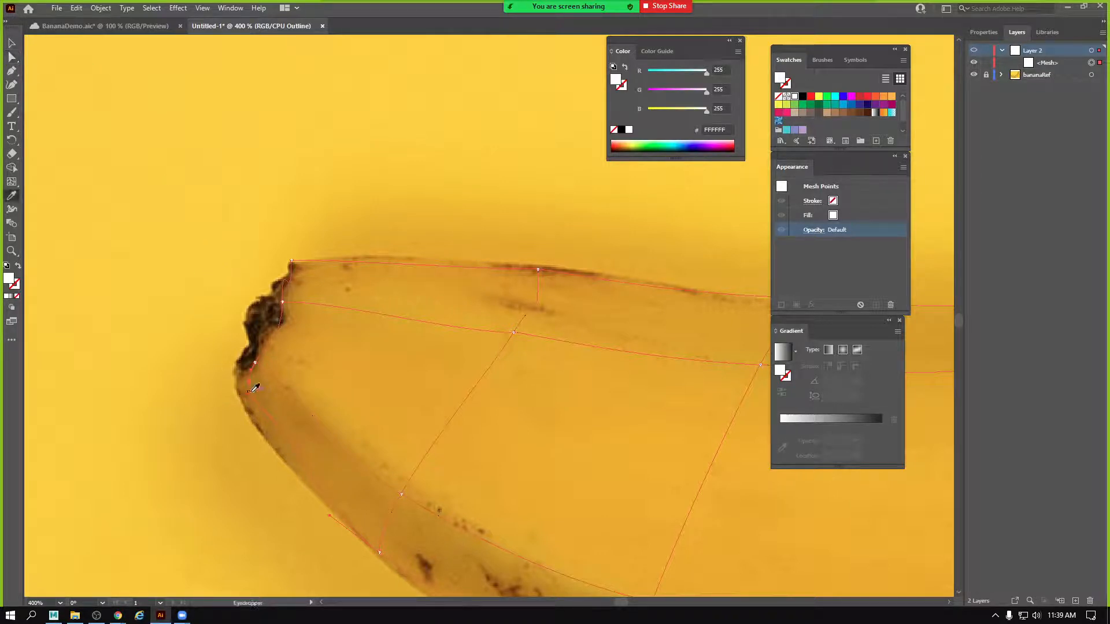
pyautogui.click(257, 387)
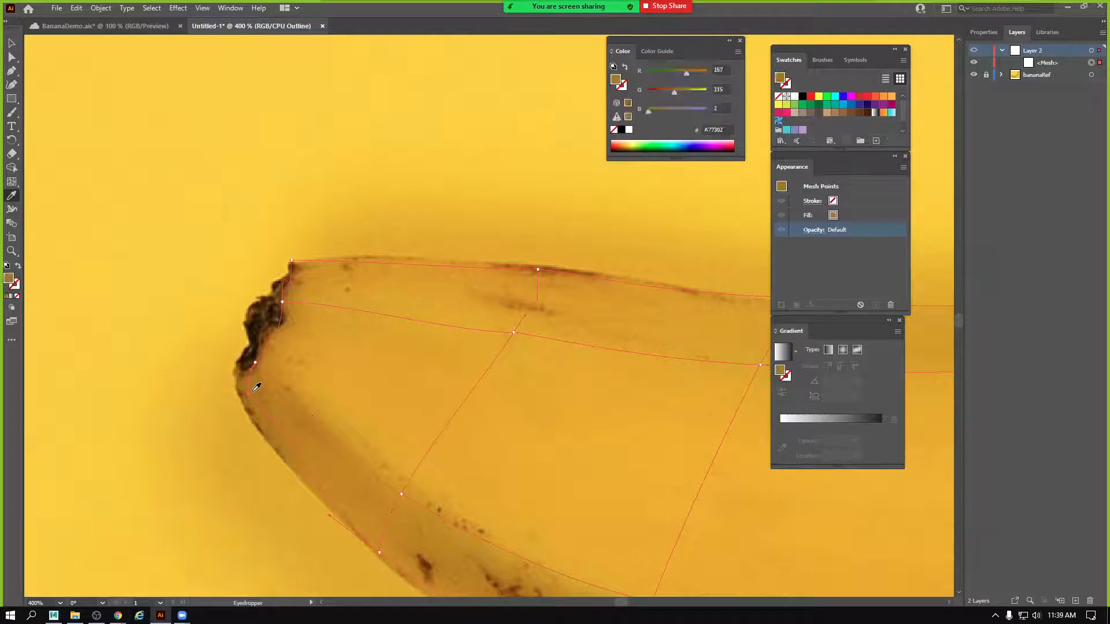
# Colour the two upper mesh points at the tip with colours sampled from the photo beside each point.
pyautogui.press('a')
pyautogui.click(282, 302)
pyautogui.press('i')
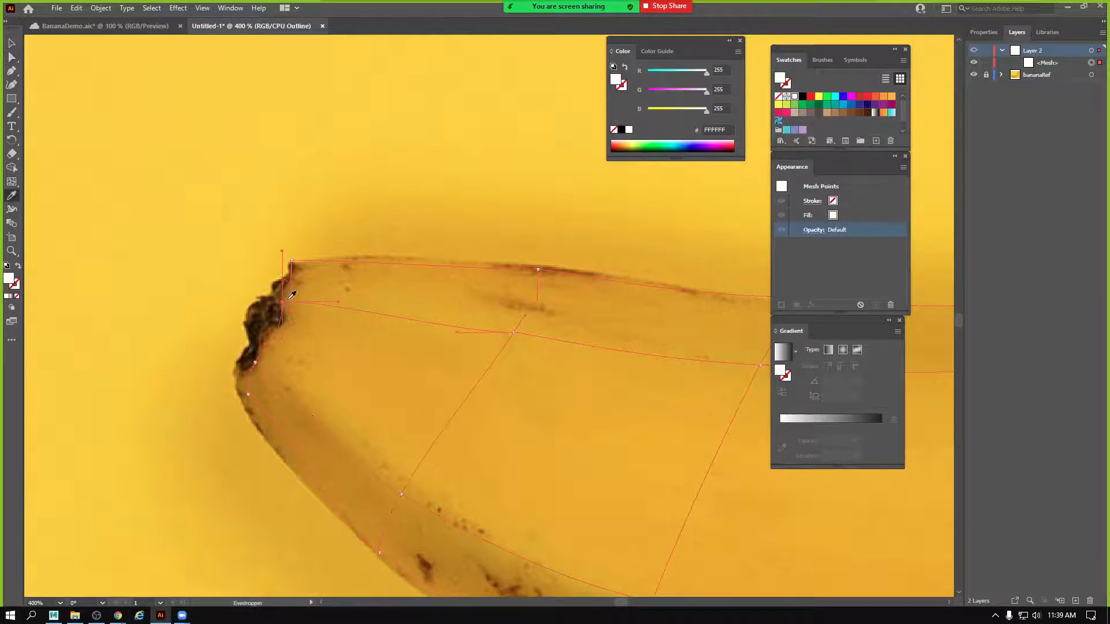
pyautogui.click(289, 299)
pyautogui.press('a')
pyautogui.click(291, 261)
pyautogui.press('i')
pyautogui.click(295, 265)
# Colour the first cross line's upper two points from the photo, using #B56B00 on the outer edge and #DDA302 on the inner point.
pyautogui.press('a')
pyautogui.click(538, 269)
pyautogui.press('i')
pyautogui.click(546, 269)
pyautogui.press('a')
pyautogui.click(515, 334)
pyautogui.press('i')
pyautogui.click(524, 326)
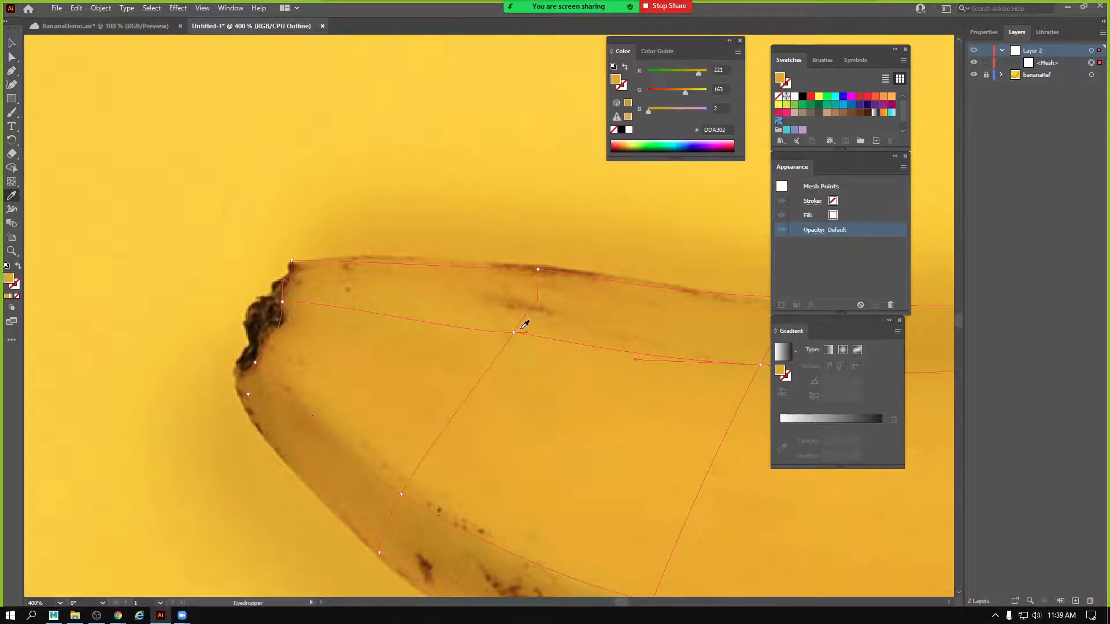
pyautogui.press('a')
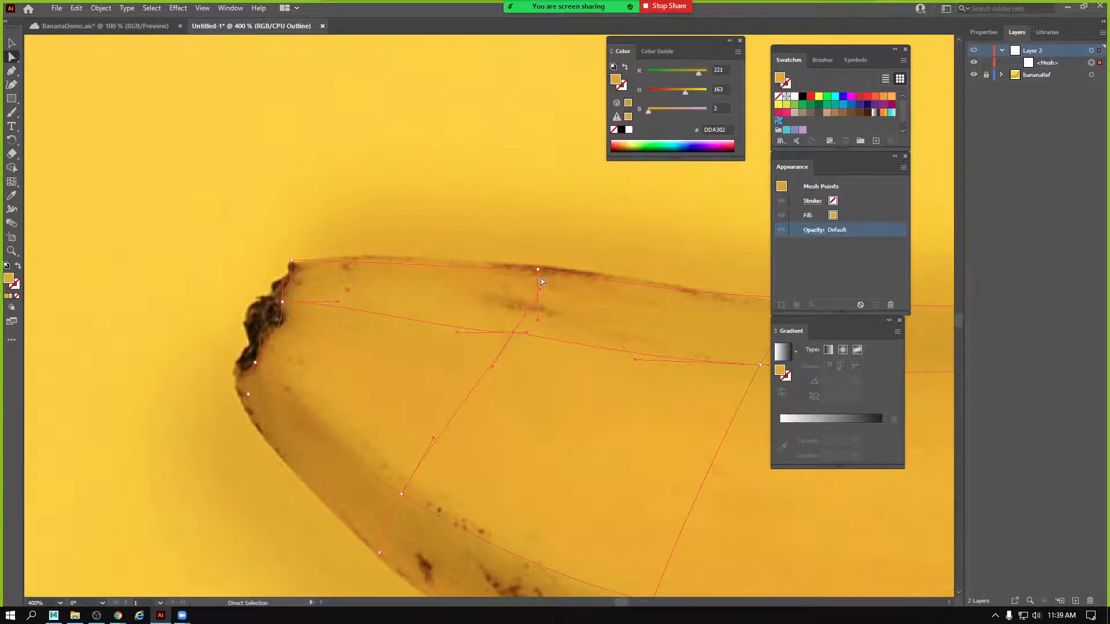
pyautogui.click(538, 270)
pyautogui.press('i')
pyautogui.press('a')
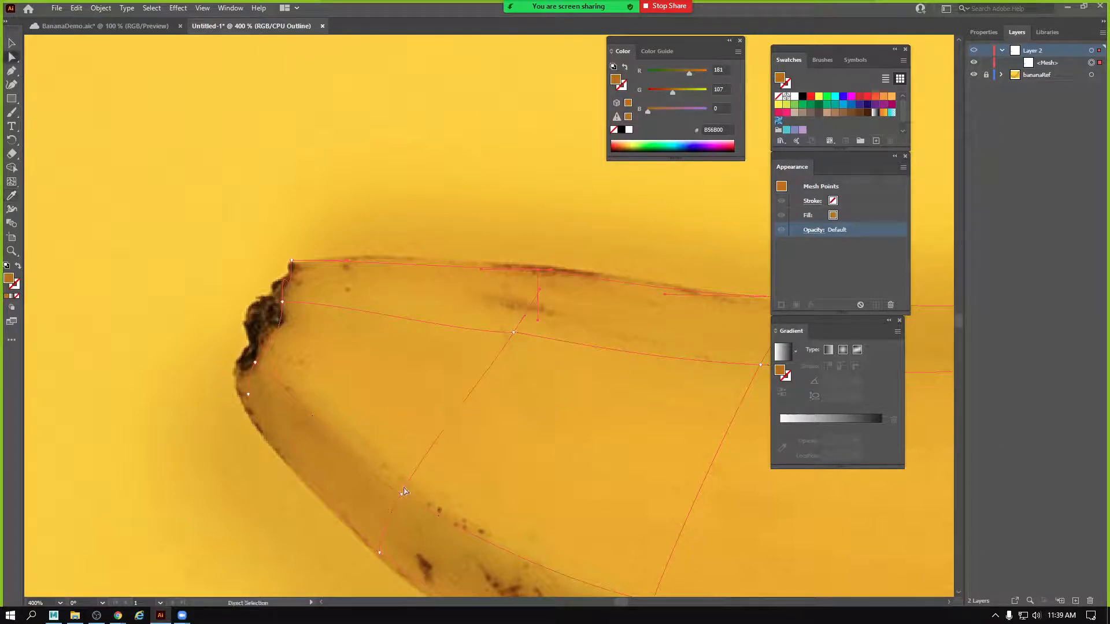
# Colour the first cross line's lower two points from the photo, using #CA9100 on the inner point and #BE8104 on the outer edge.
pyautogui.click(402, 494)
pyautogui.press('i')
pyautogui.click(403, 482)
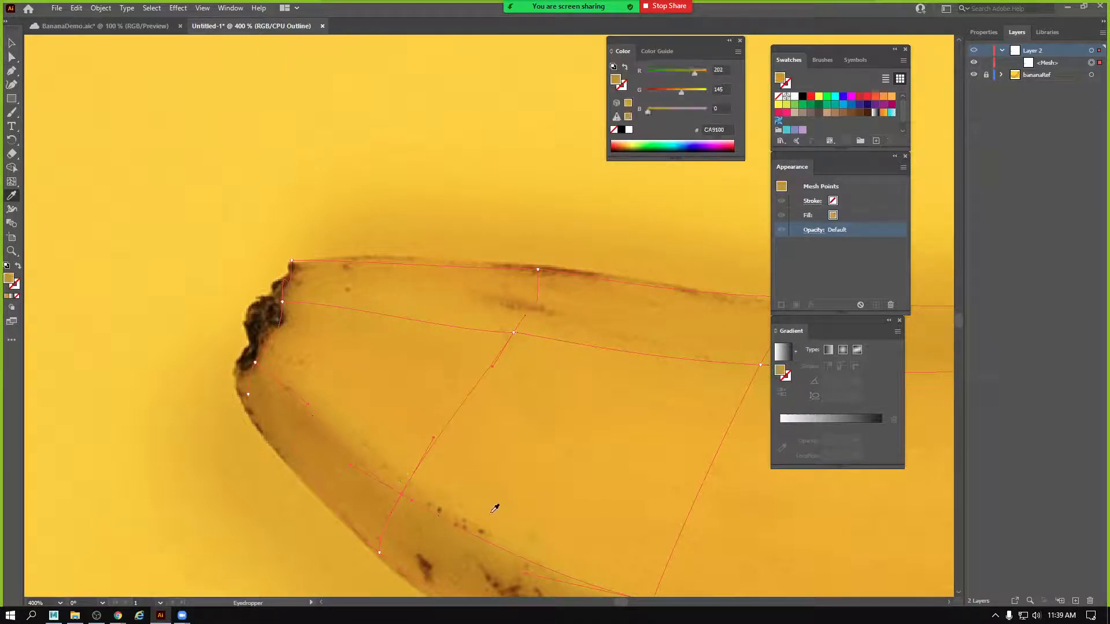
pyautogui.moveTo(502, 534); pyautogui.dragTo(393, 358)
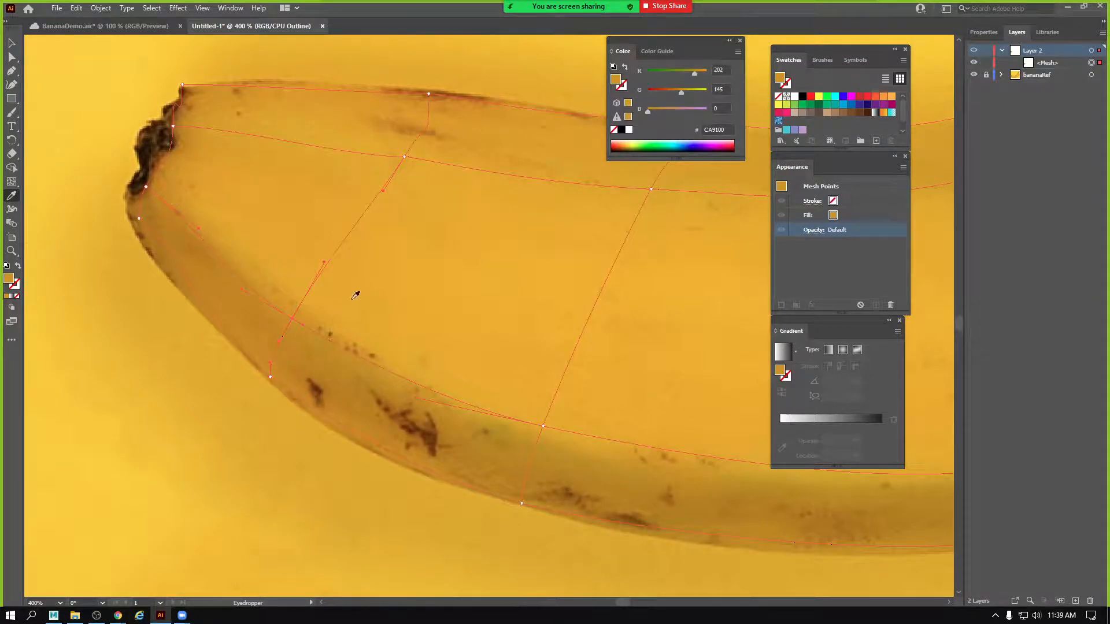
pyautogui.press('a')
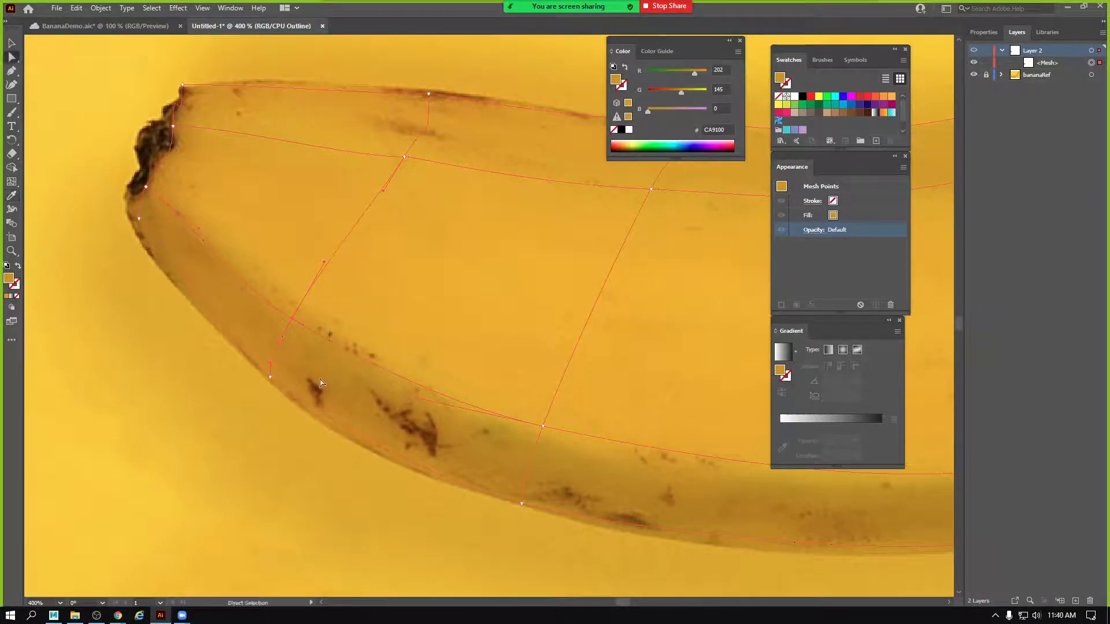
pyautogui.click(270, 378)
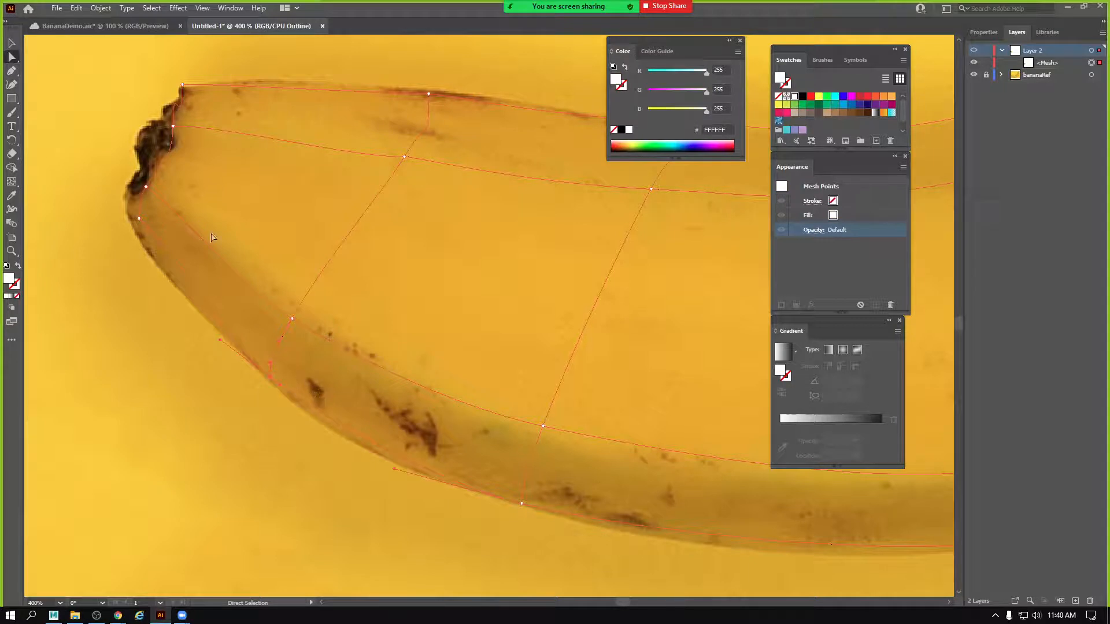
pyautogui.press('i')
pyautogui.click(317, 362)
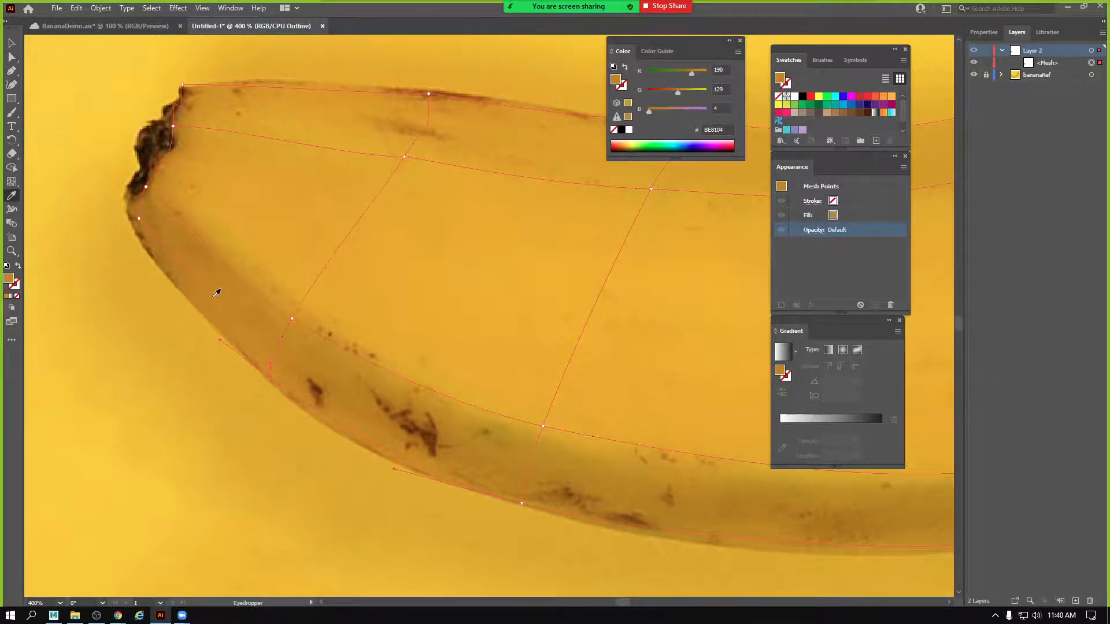
# Colour the second cross line's lower two points from the photo beside them, using #C99503 on the inner point.
pyautogui.moveTo(334, 362); pyautogui.dragTo(262, 288)
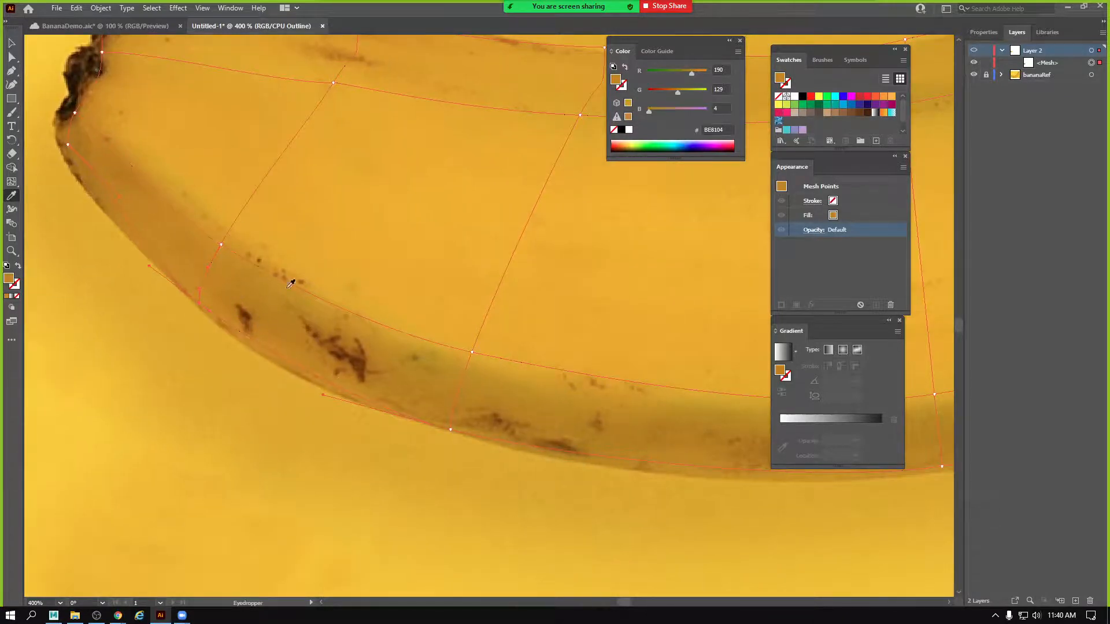
pyautogui.moveTo(371, 383); pyautogui.dragTo(242, 325)
pyautogui.press('a')
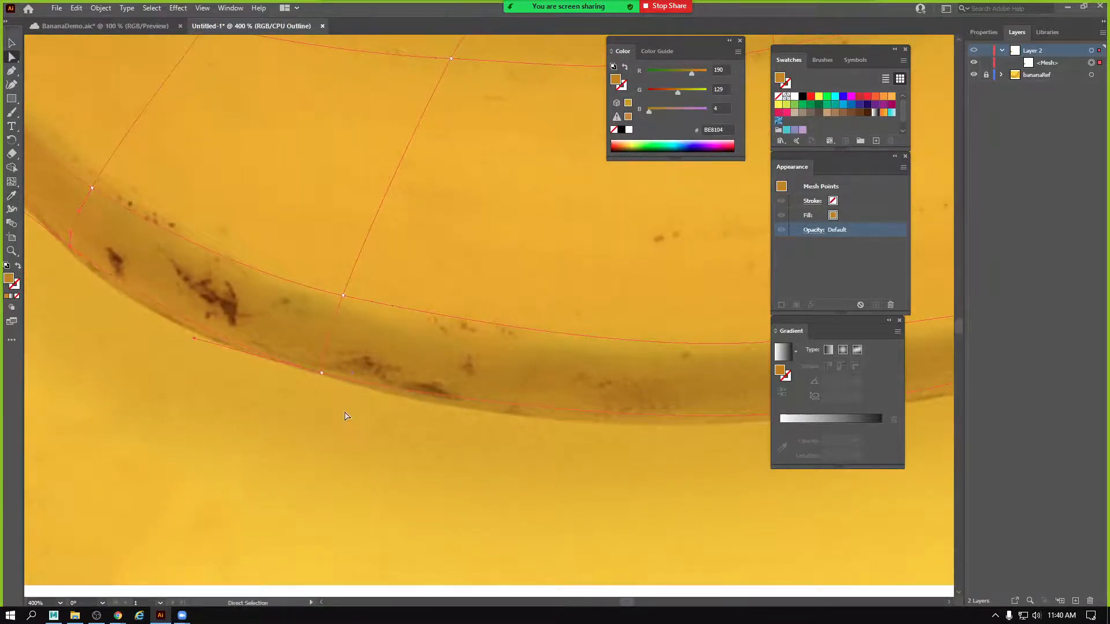
pyautogui.click(324, 375)
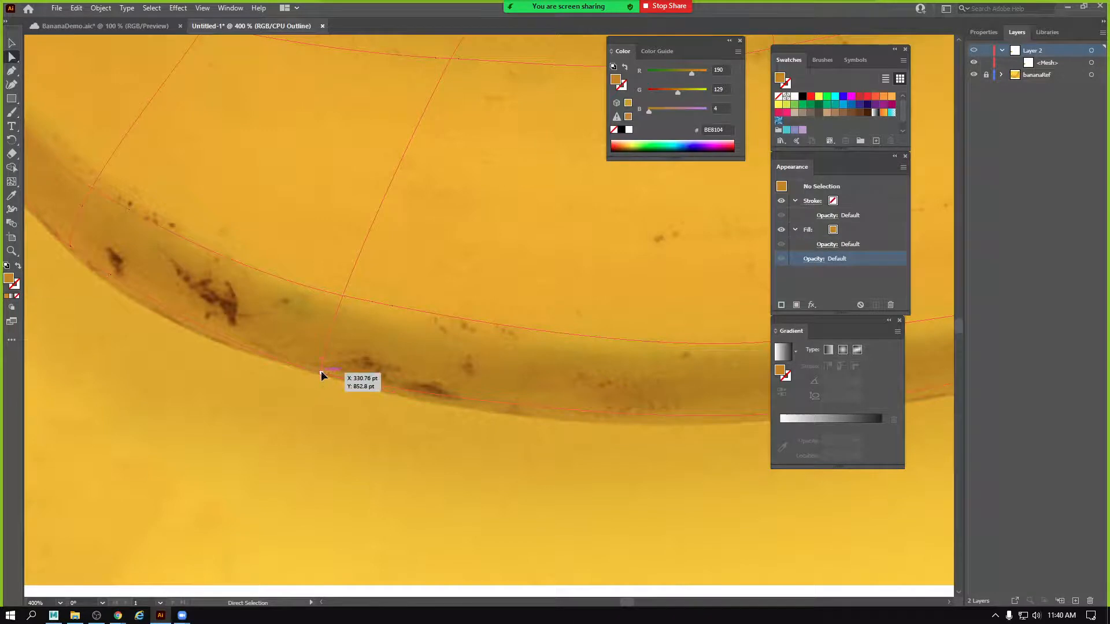
pyautogui.click(322, 374)
pyautogui.press('i')
pyautogui.click(327, 370)
pyautogui.press('a')
pyautogui.click(343, 295)
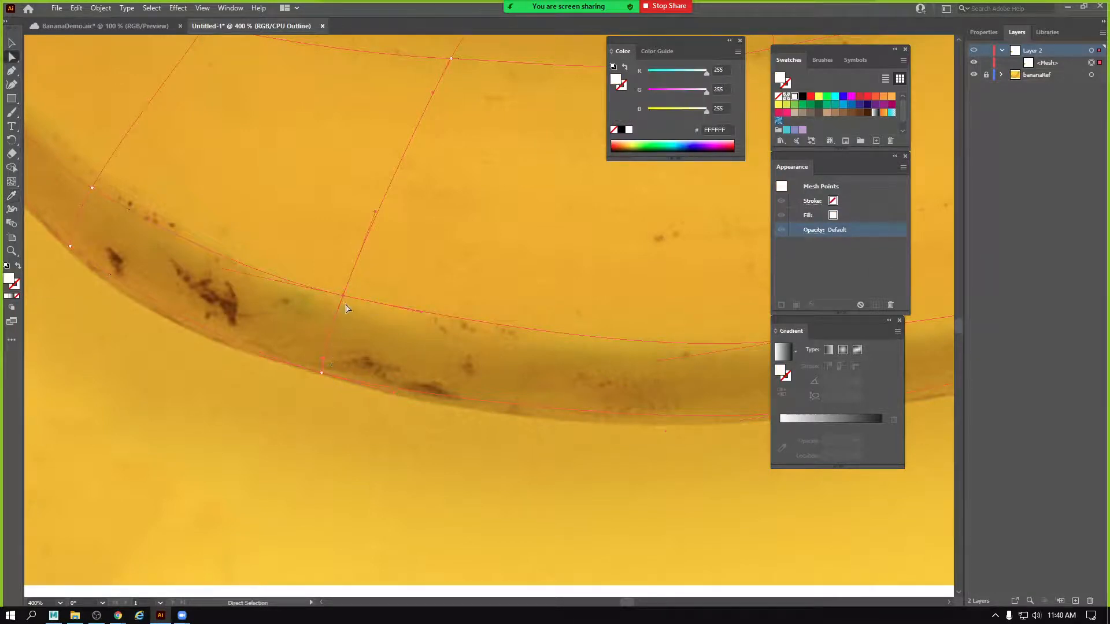
pyautogui.press('i')
pyautogui.click(347, 307)
# Colour the second cross line's upper two points from the photo, using #D8A201 on the inner point and #D19701 on the outer edge.
pyautogui.scroll(5, 350, 303)
pyautogui.hscroll(2, 350, 303)
pyautogui.press('a')
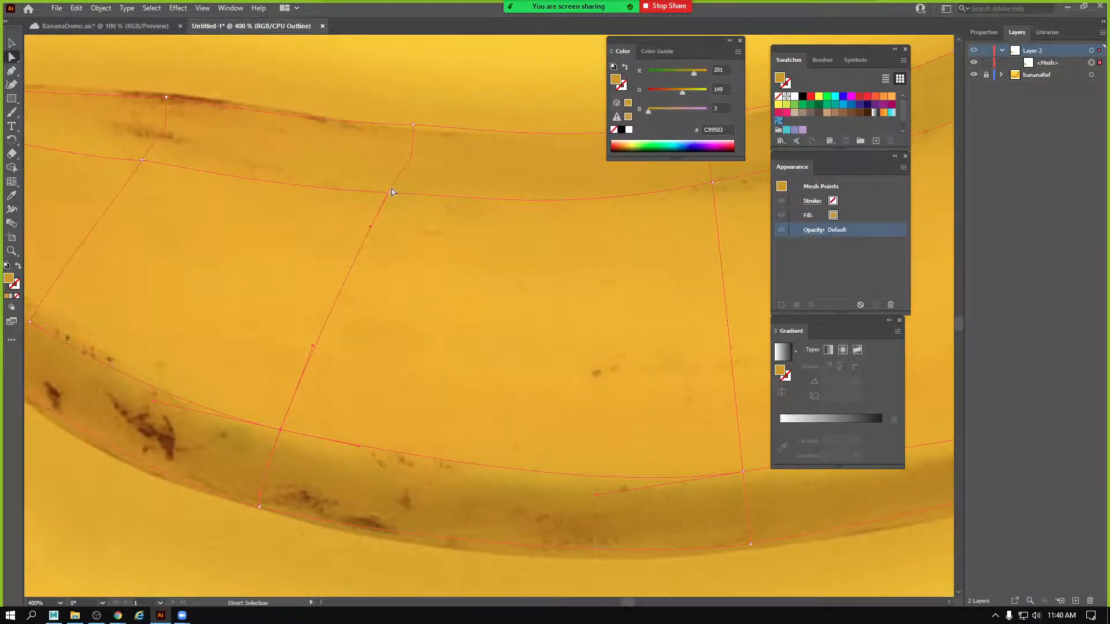
pyautogui.click(389, 193)
pyautogui.press('i')
pyautogui.click(393, 194)
pyautogui.press('a')
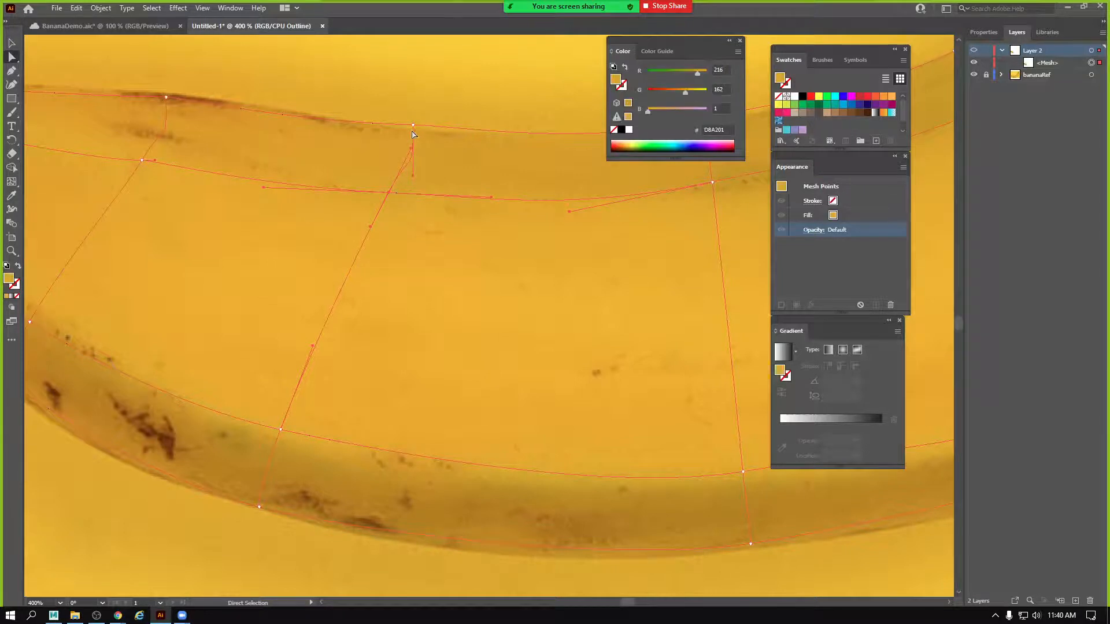
pyautogui.click(413, 124)
pyautogui.press('i')
pyautogui.click(425, 131)
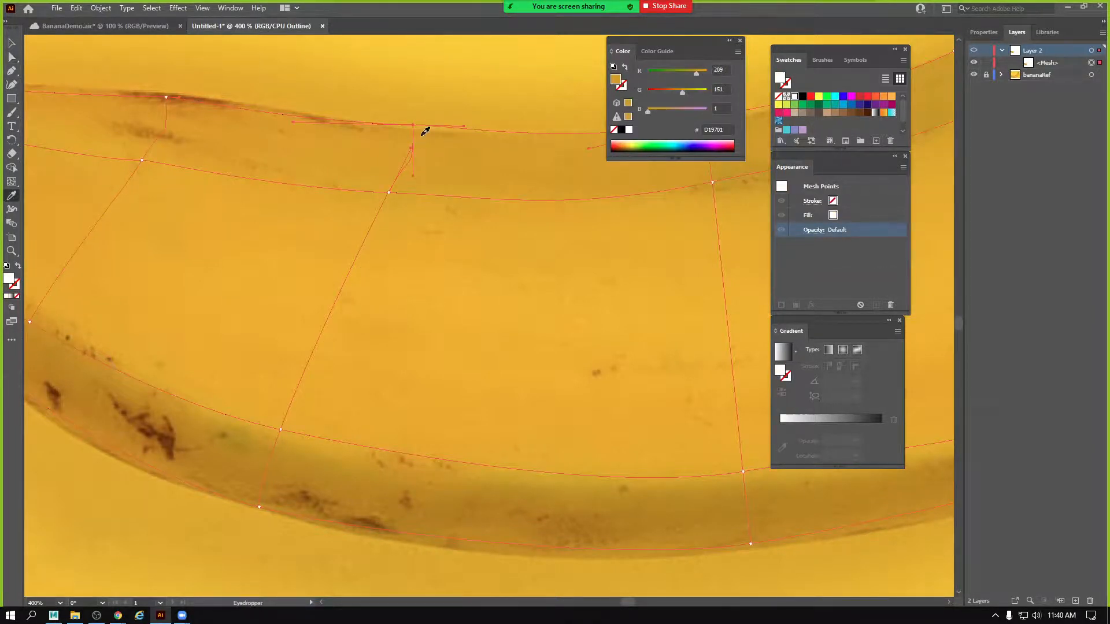
# Colour the third cross line's upper two points from the photo beside them, using #BF9100 on the inner point.
pyautogui.hscroll(8, 425, 132)
pyautogui.scroll(1, 425, 131)
pyautogui.press('a')
pyautogui.click(458, 153)
pyautogui.press('i')
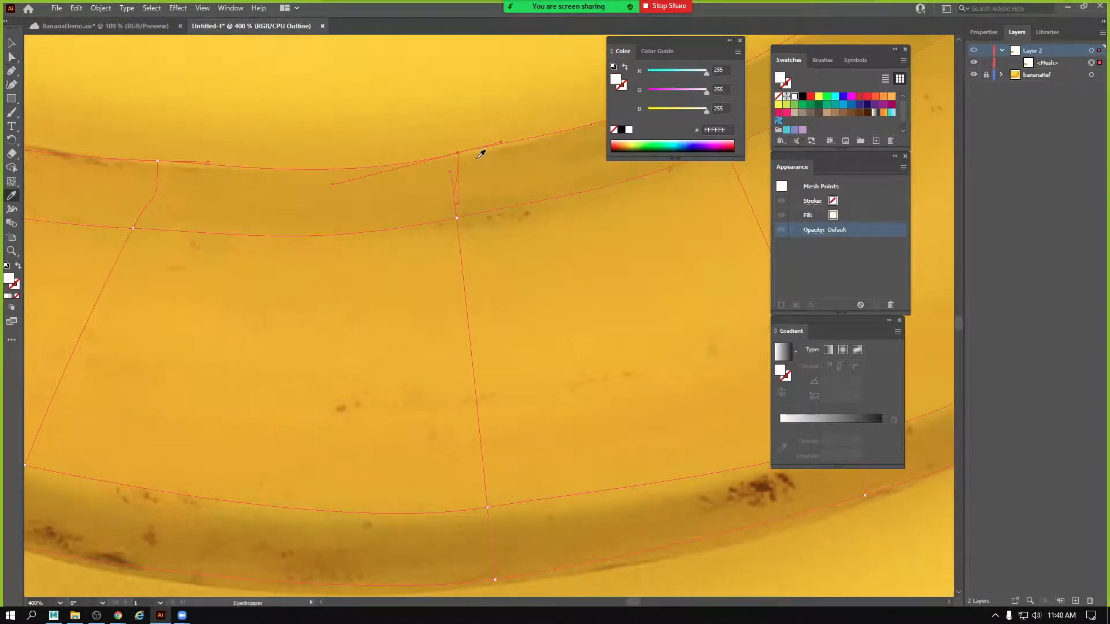
pyautogui.click(478, 158)
pyautogui.moveTo(466, 196); pyautogui.dragTo(421, 171)
pyautogui.press('a')
pyautogui.click(411, 194)
pyautogui.press('i')
pyautogui.click(429, 186)
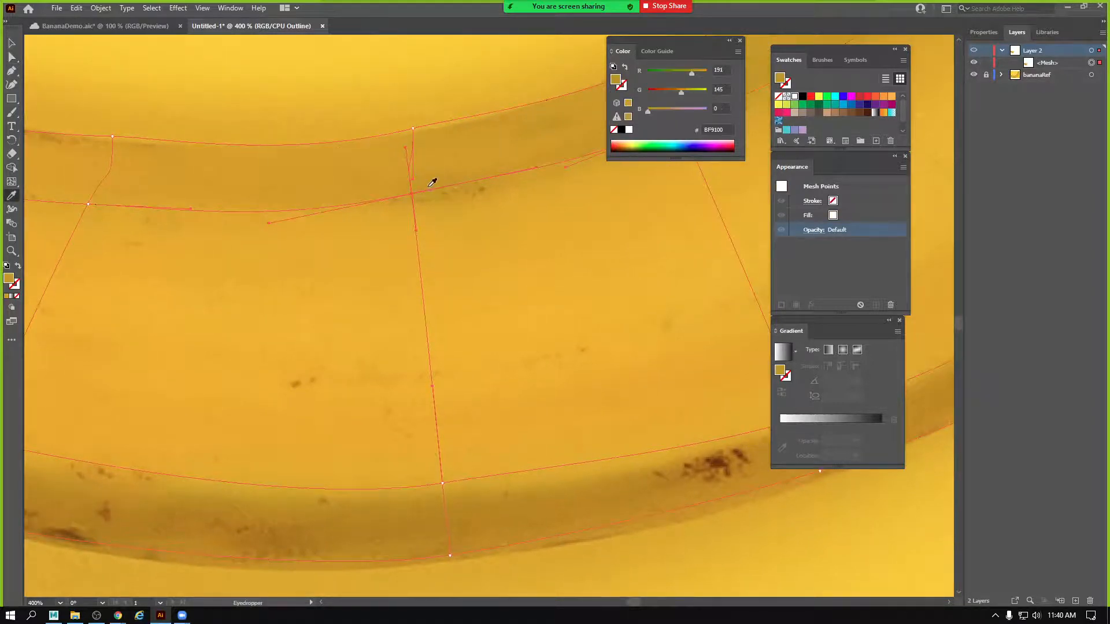
# Colour the third cross line's lower two points from the photo beside them, using #C69801 on the inner point.
pyautogui.scroll(-3, 430, 186)
pyautogui.hscroll(1, 430, 186)
pyautogui.press('a')
pyautogui.click(402, 379)
pyautogui.press('i')
pyautogui.click(417, 385)
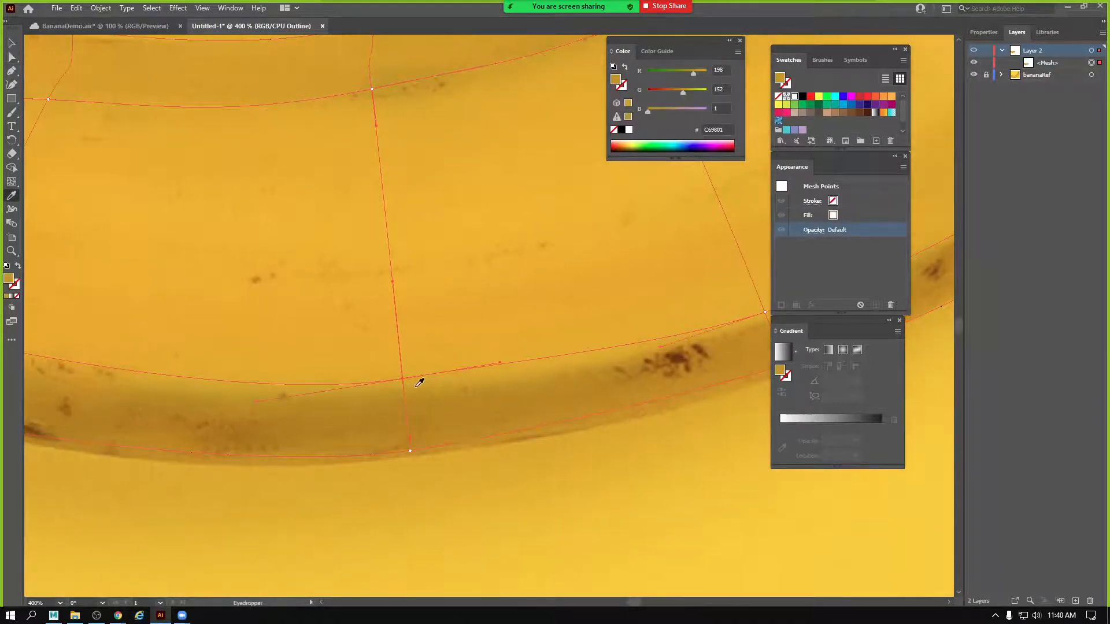
pyautogui.press('a')
pyautogui.click(410, 451)
pyautogui.press('i')
pyautogui.click(438, 436)
# Colour the fourth cross line's lower two points from the photo beside them, using #BD8401 on the outer edge.
pyautogui.moveTo(547, 409); pyautogui.dragTo(274, 464)
pyautogui.press('a')
pyautogui.click(503, 421)
pyautogui.press('i')
pyautogui.click(521, 405)
pyautogui.press('a')
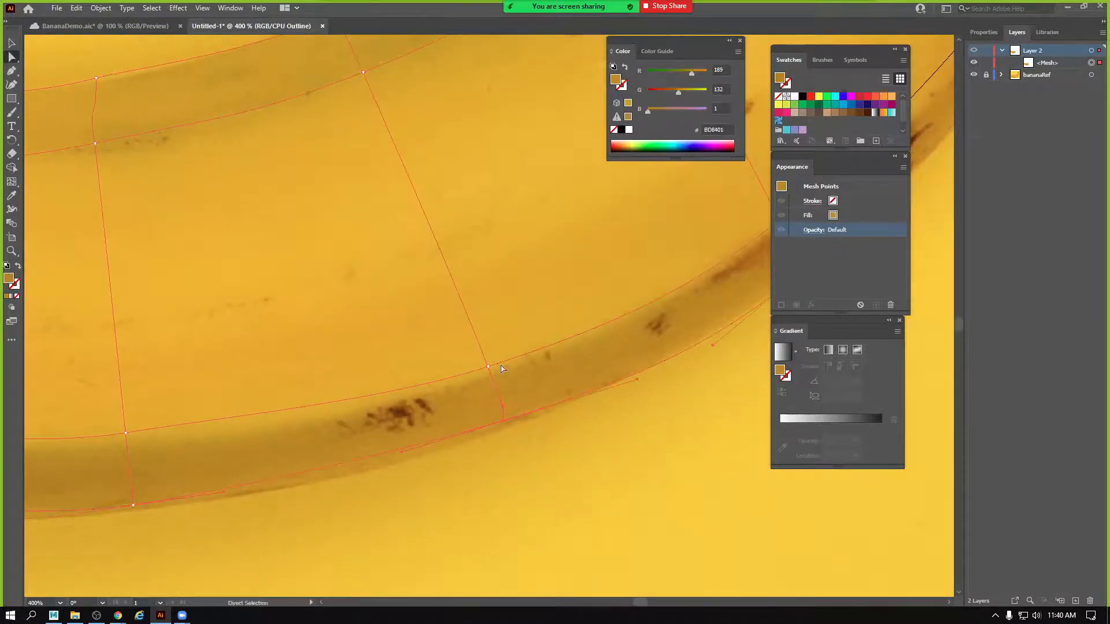
pyautogui.click(489, 367)
pyautogui.press('i')
pyautogui.click(505, 365)
# Colour the fourth cross line's upper two points from the photo beside them, using #CD9D02 on the inner point.
pyautogui.moveTo(489, 335); pyautogui.dragTo(555, 514)
pyautogui.press('a')
pyautogui.click(431, 253)
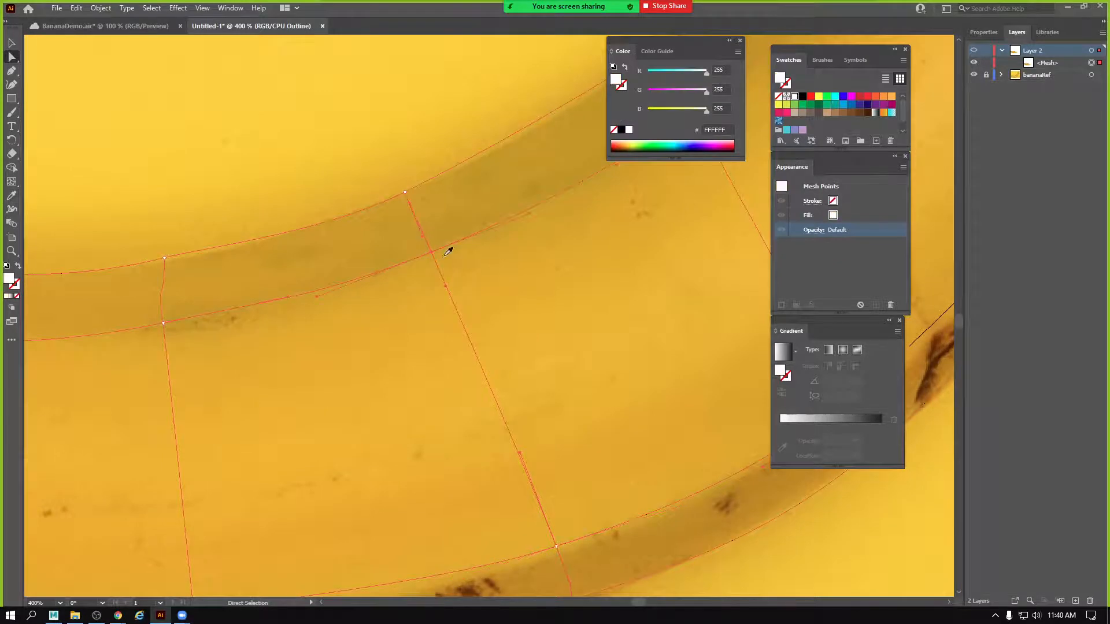
pyautogui.press('i')
pyautogui.click(434, 227)
pyautogui.press('a')
pyautogui.click(405, 193)
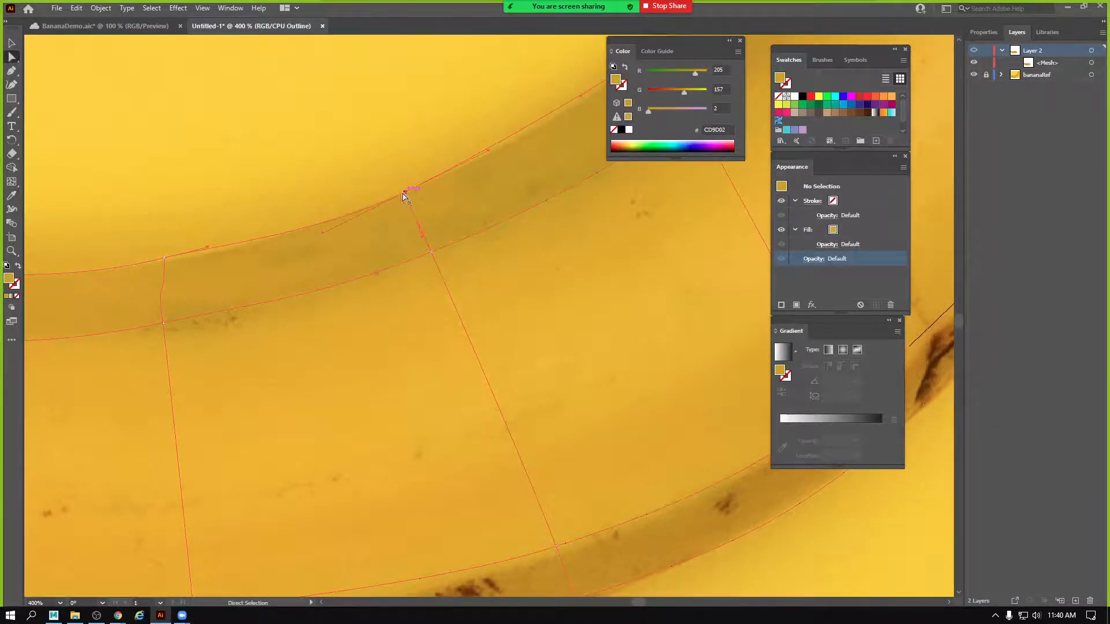
pyautogui.press('i')
pyautogui.click(418, 197)
# Colour the fifth cross line's upper two points from the photo beside them, using #B79202 on the inner point.
pyautogui.moveTo(406, 257); pyautogui.dragTo(26, 430)
pyautogui.press('a')
pyautogui.click(287, 217)
pyautogui.press('i')
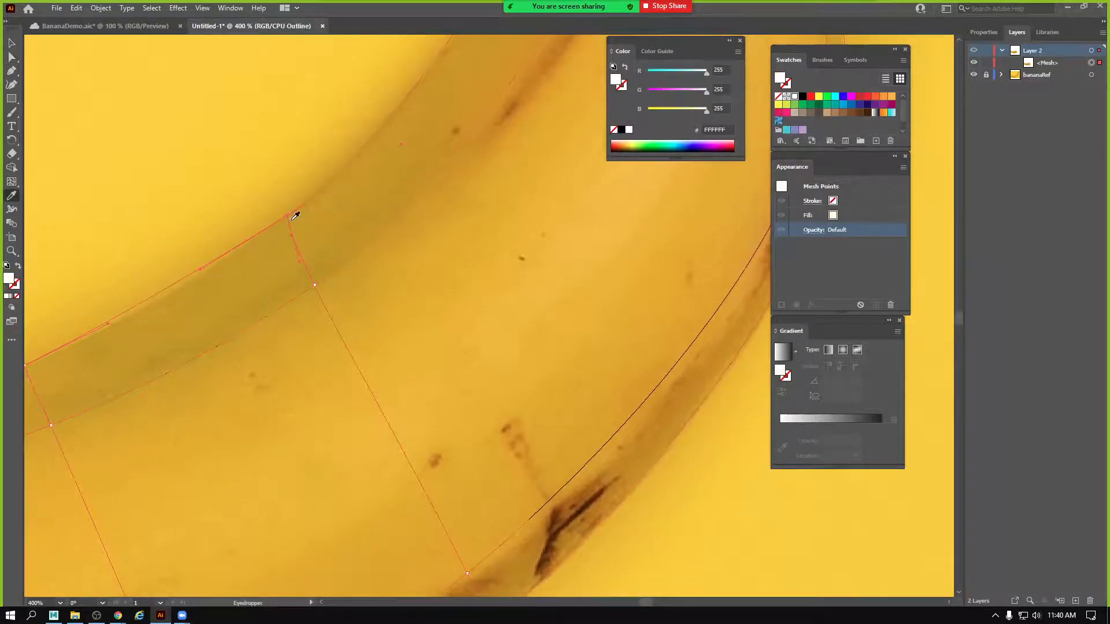
pyautogui.click(321, 283)
pyautogui.press('a')
pyautogui.click(316, 286)
pyautogui.press('i')
pyautogui.click(322, 273)
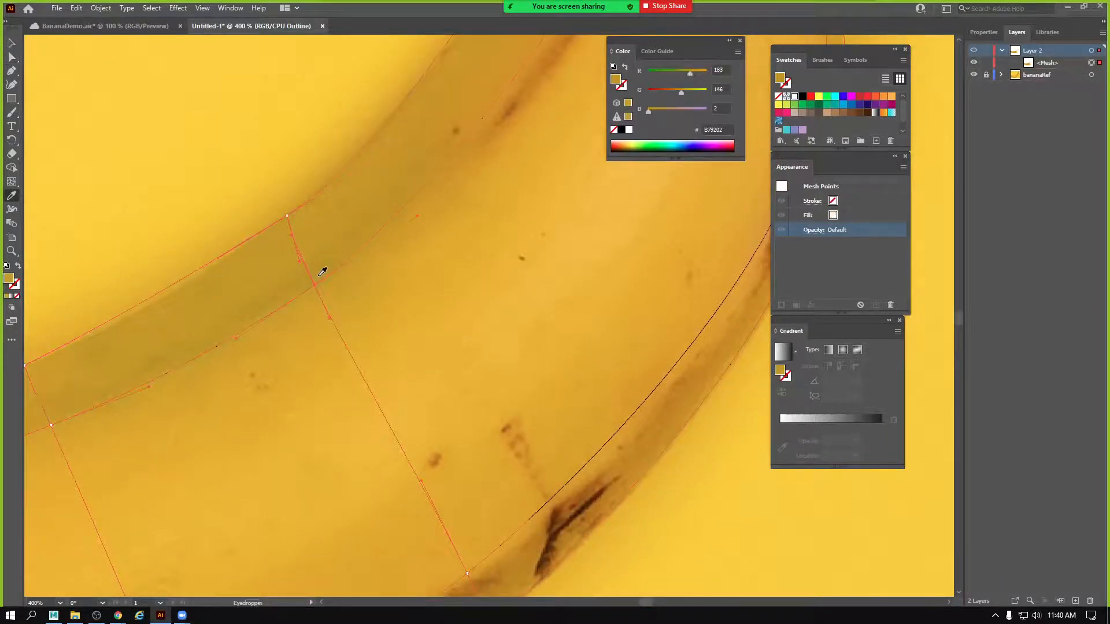
# Colour the fifth cross line's lower two points from the photo beside them, using #DDA608 on the outer edge.
pyautogui.moveTo(421, 381); pyautogui.dragTo(380, 277)
pyautogui.press('a')
pyautogui.click(427, 471)
pyautogui.press('i')
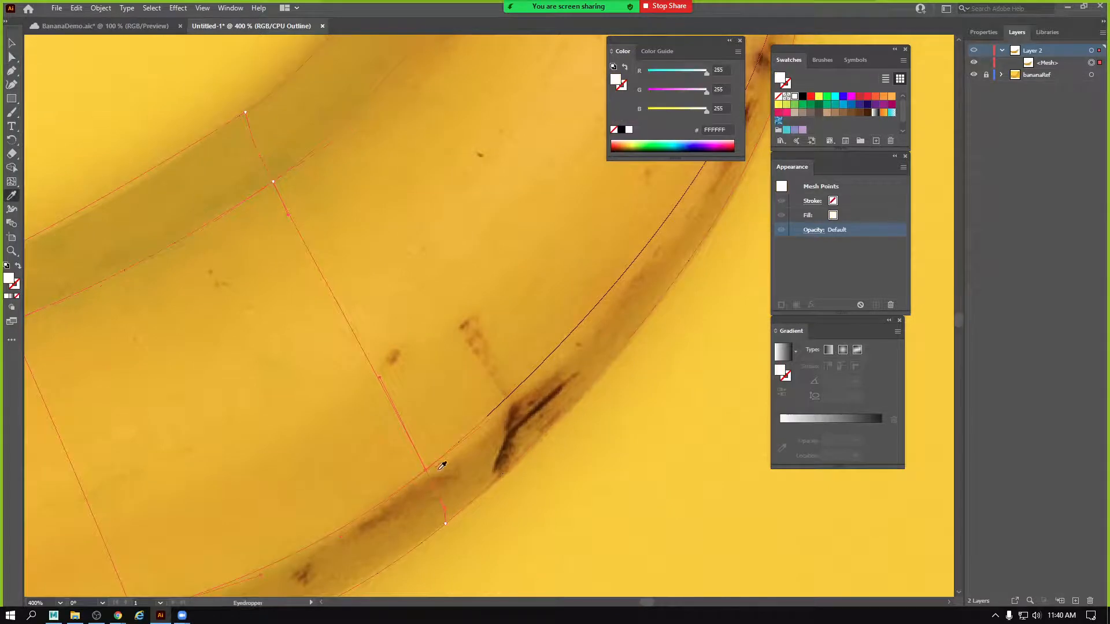
pyautogui.click(433, 498)
pyautogui.press('a')
pyautogui.click(446, 525)
pyautogui.press('i')
pyautogui.click(455, 514)
# Colour the two right-hand points at the stem's base from the photo, using #BA8800 on the outer edge and #C29803 on the inner point.
pyautogui.moveTo(513, 429); pyautogui.dragTo(434, 509)
pyautogui.moveTo(502, 396); pyautogui.dragTo(444, 508)
pyautogui.moveTo(550, 276); pyautogui.dragTo(415, 545)
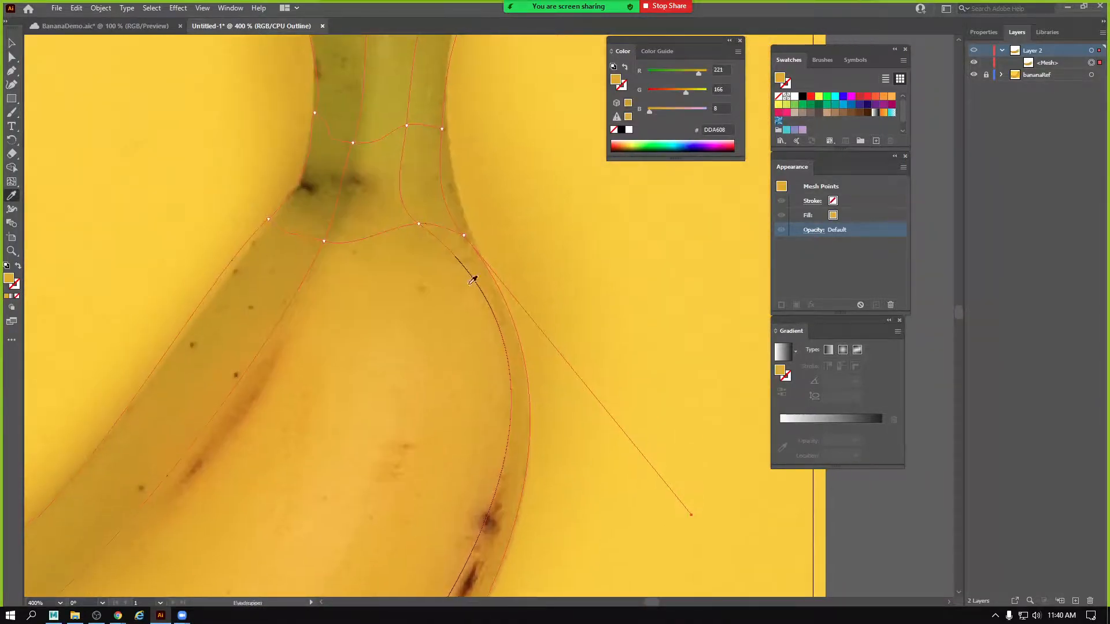
pyautogui.press('a')
pyautogui.click(466, 233)
pyautogui.press('i')
pyautogui.click(466, 228)
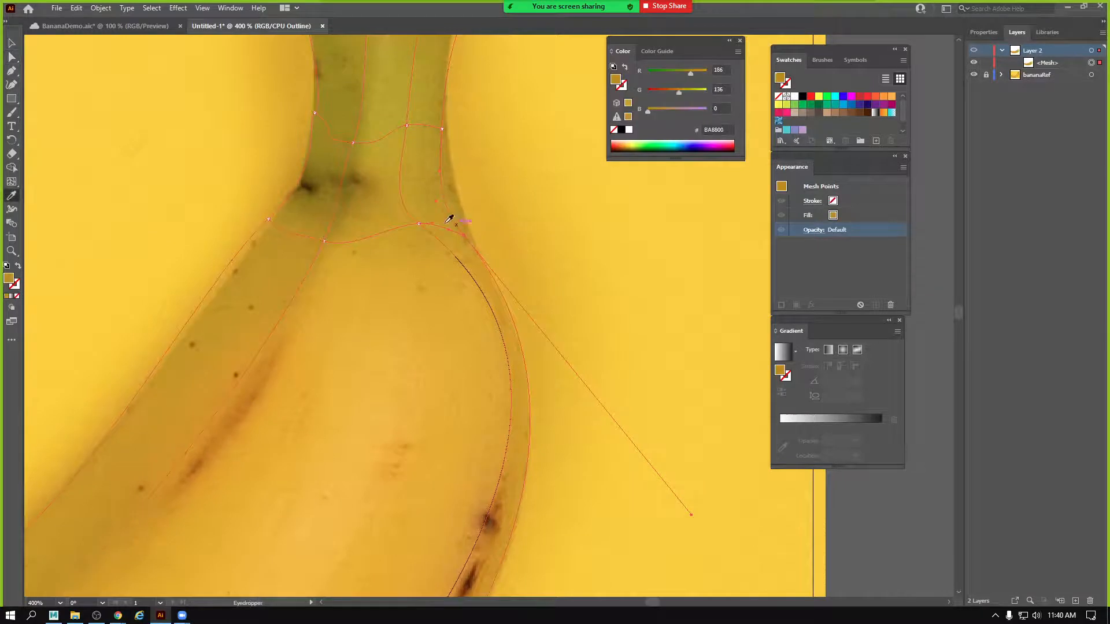
pyautogui.press('a')
pyautogui.click(419, 227)
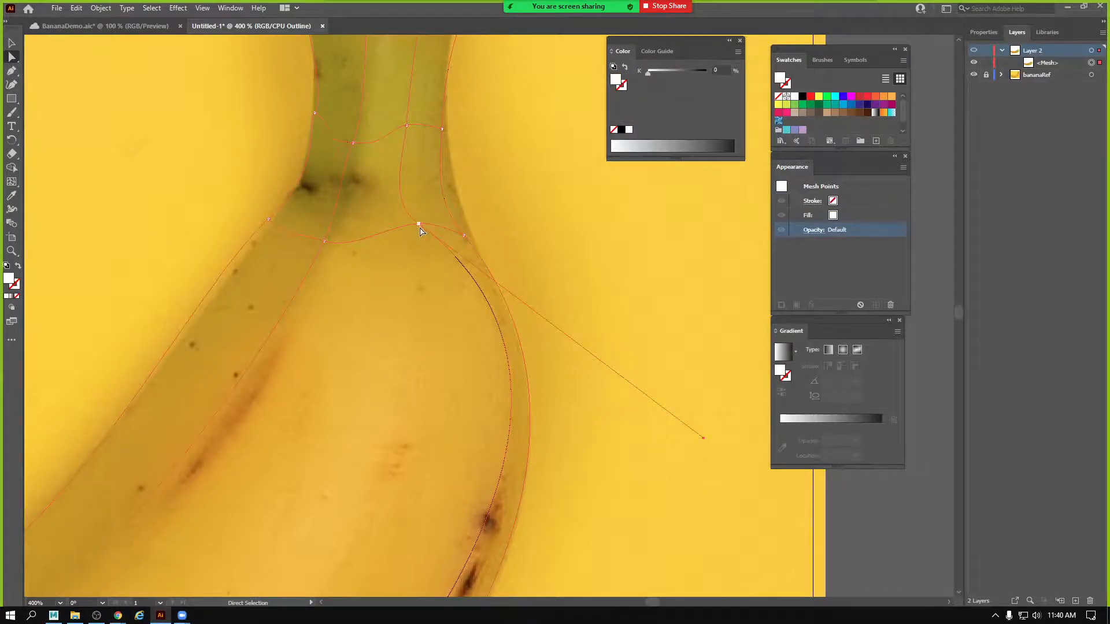
pyautogui.press('i')
pyautogui.press('a')
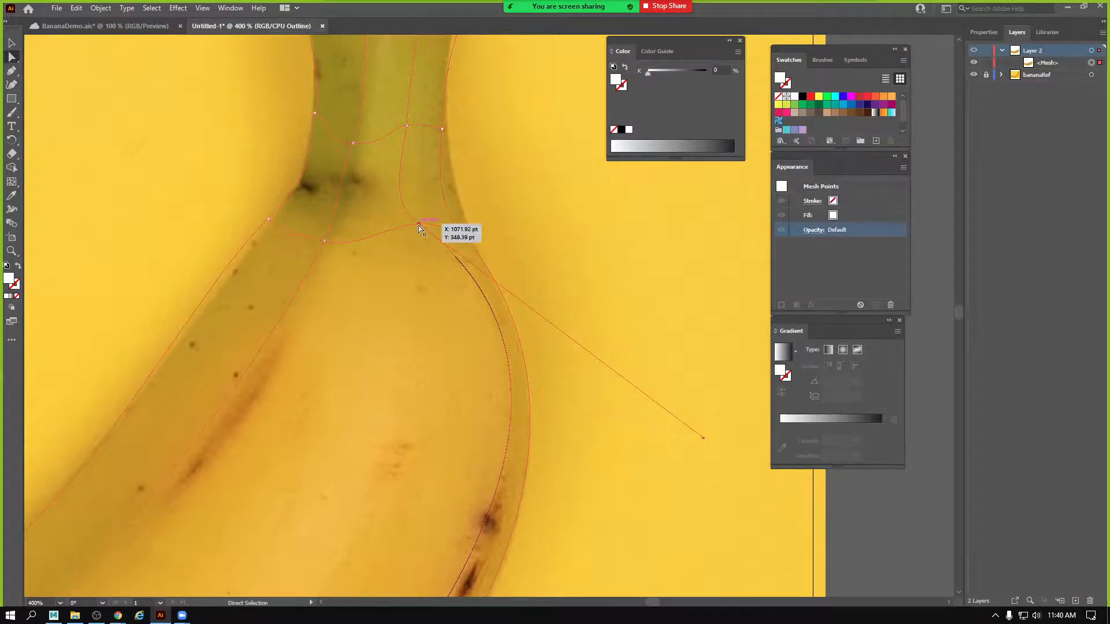
pyautogui.press('i')
pyautogui.click(426, 213)
# Colour the two left-hand points at the stem's base from the photo beside them, using #BA9206 on the inner point.
pyautogui.press('a')
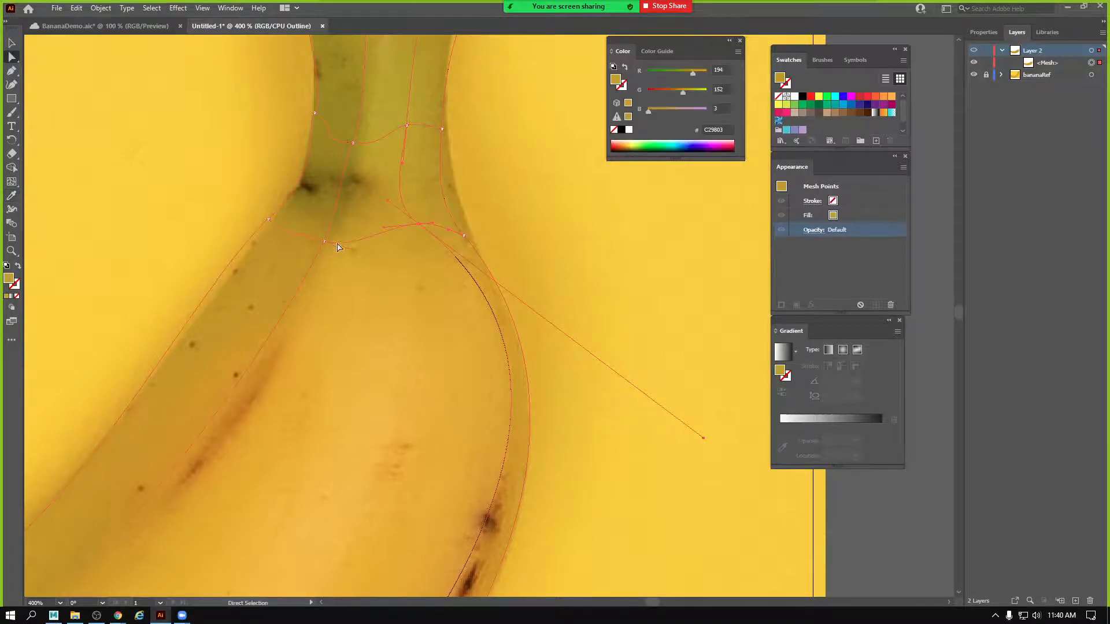
pyautogui.click(324, 242)
pyautogui.press('i')
pyautogui.click(338, 233)
pyautogui.press('a')
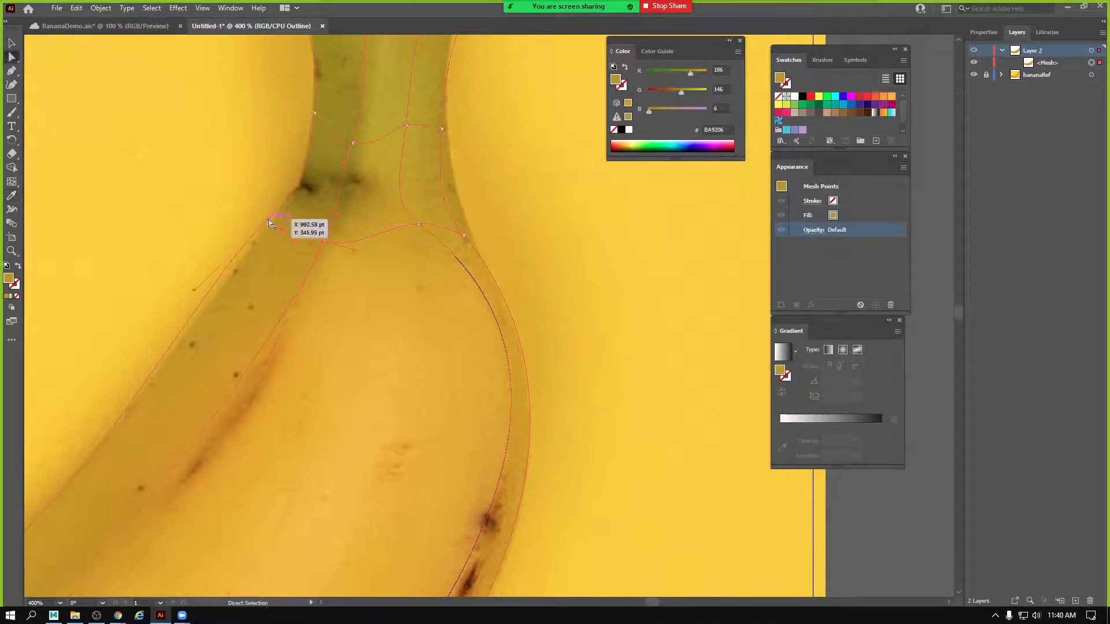
pyautogui.click(269, 220)
pyautogui.press('i')
pyautogui.click(280, 221)
# Colour the two left-hand points of the mid-stem cross line from the photo, using #9C8804 on the outer edge and #A99003 on the inner point.
pyautogui.press('a')
pyautogui.click(315, 113)
pyautogui.press('i')
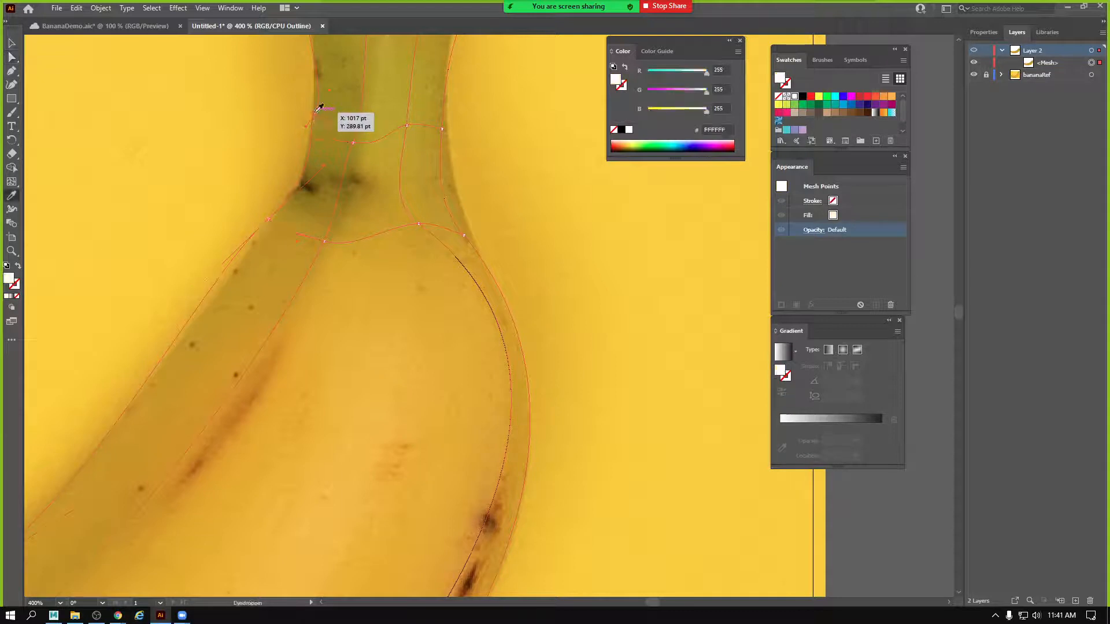
pyautogui.click(321, 110)
pyautogui.press('a')
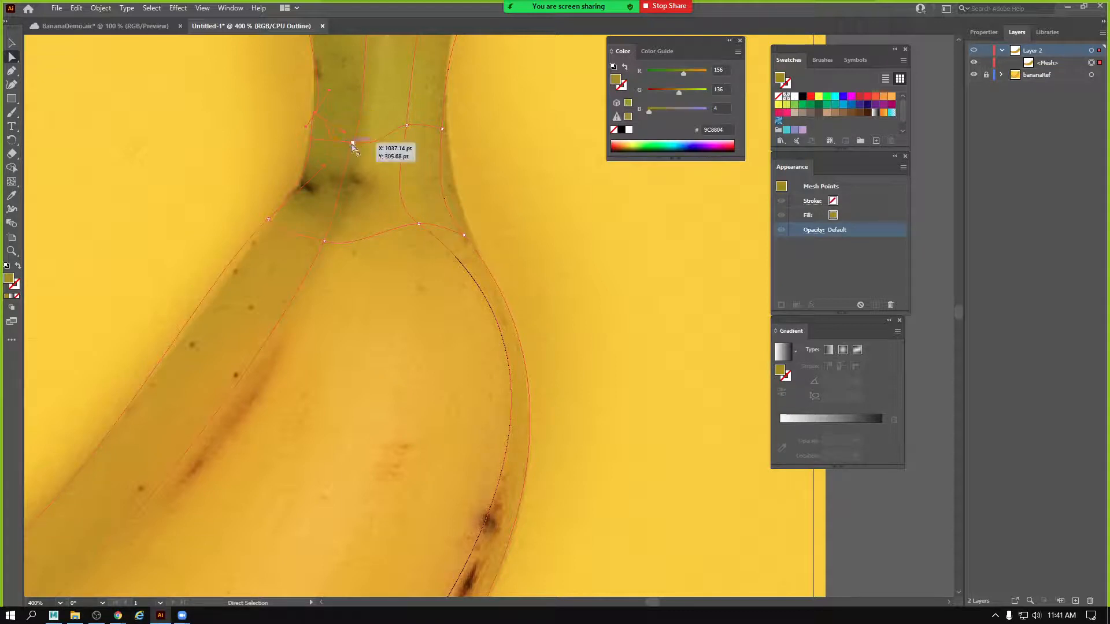
pyautogui.click(351, 144)
pyautogui.press('i')
pyautogui.click(360, 138)
# Colour the two right-hand points of the mid-stem cross line from the photo, using #B99A0C on the inner point and #B28E04 on the outer edge.
pyautogui.press('a')
pyautogui.click(407, 126)
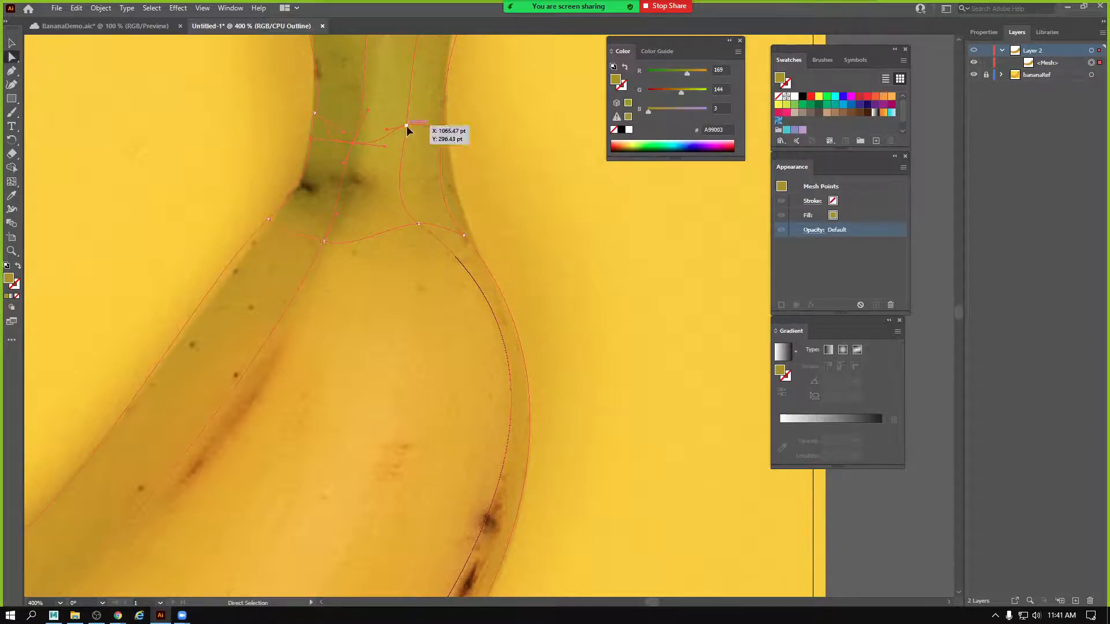
pyautogui.press('i')
pyautogui.click(427, 128)
pyautogui.press('a')
pyautogui.click(443, 129)
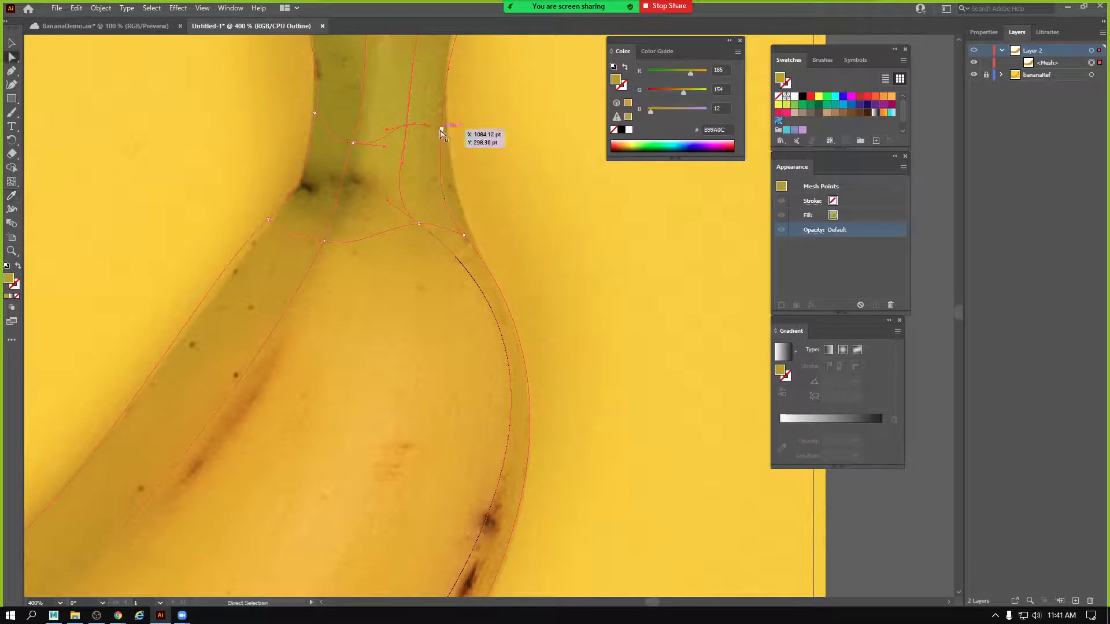
pyautogui.press('i')
pyautogui.click(436, 110)
# Colour the two right-hand points on the mesh's top edge at the stem from the photo, using #A77E00 on the corner.
pyautogui.moveTo(458, 89); pyautogui.dragTo(461, 331)
pyautogui.press('a')
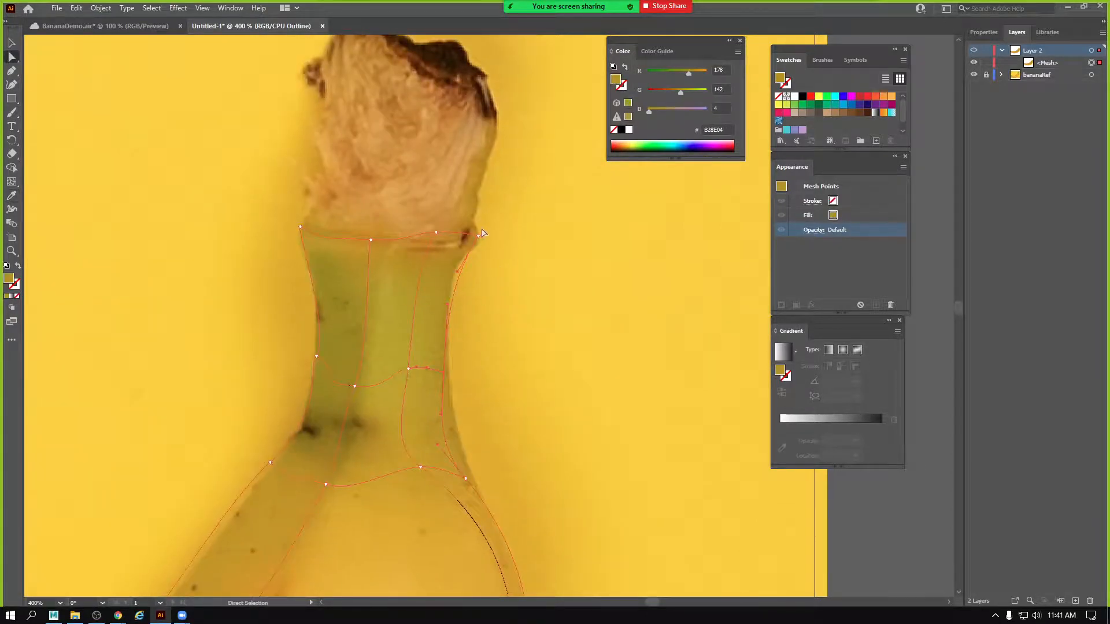
pyautogui.click(479, 236)
pyautogui.press('i')
pyautogui.click(473, 242)
pyautogui.press('a')
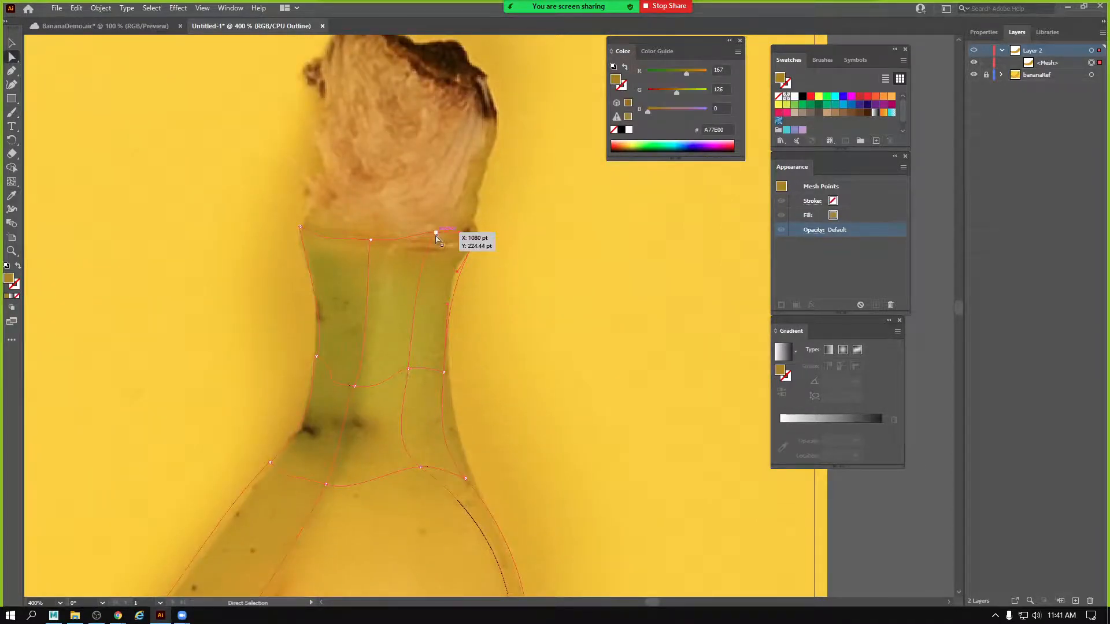
pyautogui.click(436, 233)
pyautogui.press('i')
pyautogui.click(440, 245)
# Colour the two left-hand points on the mesh's top edge at the stem from the photo, using #BA9205 on the corner.
pyautogui.press('a')
pyautogui.click(371, 240)
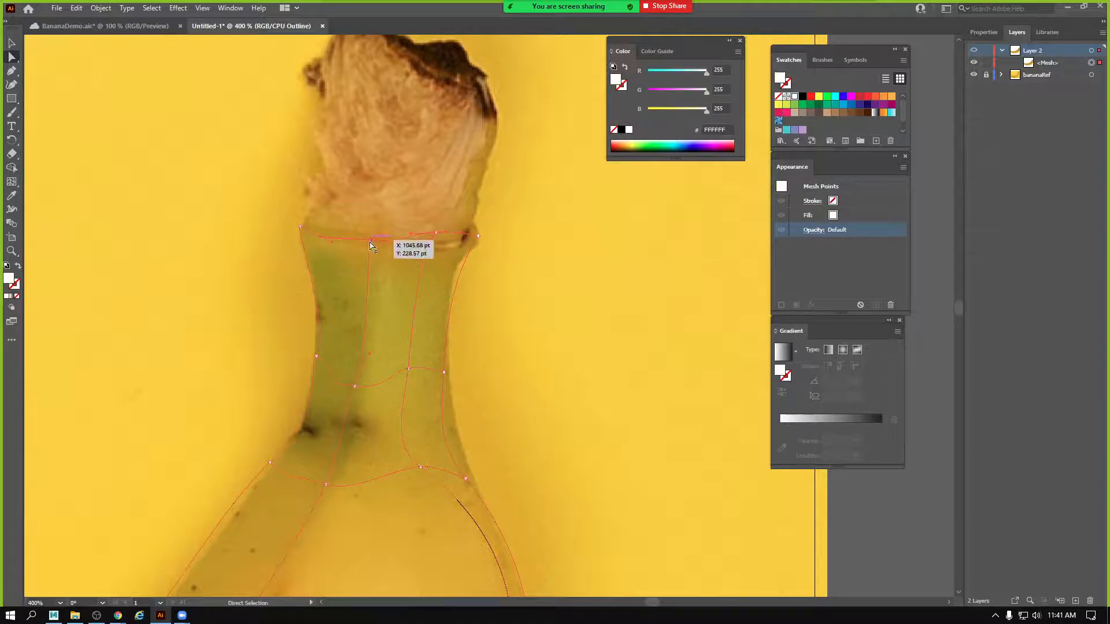
pyautogui.press('i')
pyautogui.click(377, 245)
pyautogui.press('a')
pyautogui.click(300, 227)
pyautogui.press('i')
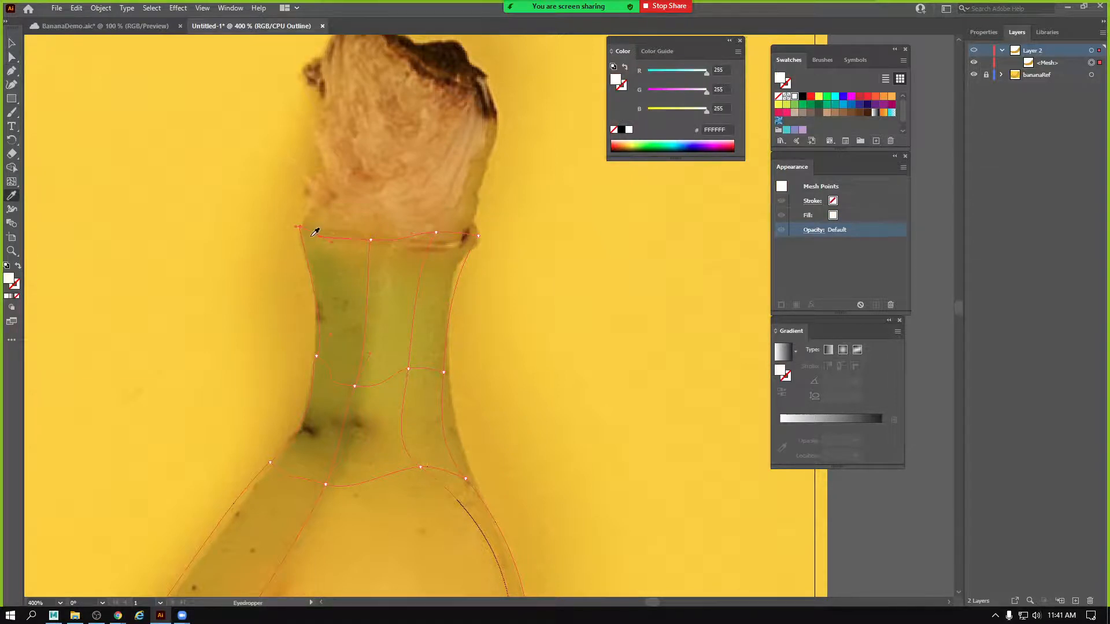
pyautogui.click(312, 237)
# Switch Layer 2 from outline to preview display and hide the bananaRef layer to view the whole coloured mesh on its own.
pyautogui.press('z')
pyautogui.keyDown('alt'); pyautogui.click(544, 308); pyautogui.keyUp('alt')
pyautogui.keyDown('alt'); pyautogui.click(543, 305); pyautogui.keyUp('alt')
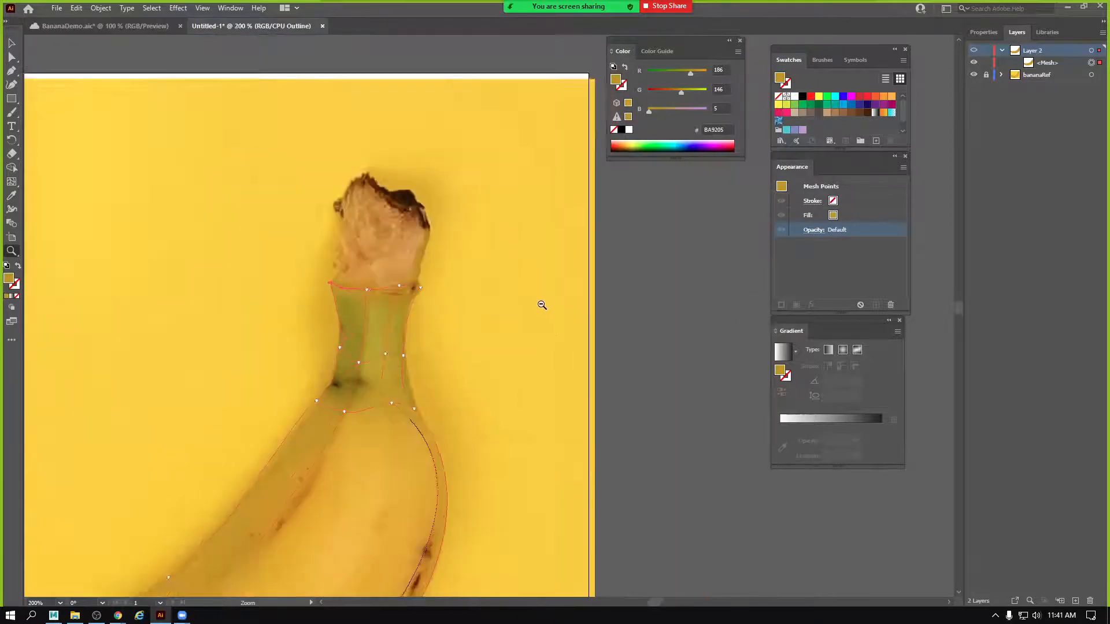
pyautogui.keyDown('alt'); pyautogui.click(542, 304); pyautogui.keyUp('alt')
pyautogui.keyDown('alt'); pyautogui.click(258, 464); pyautogui.keyUp('alt')
pyautogui.keyDown('alt'); pyautogui.click(258, 463); pyautogui.keyUp('alt')
pyautogui.moveTo(431, 342); pyautogui.dragTo(310, 425)
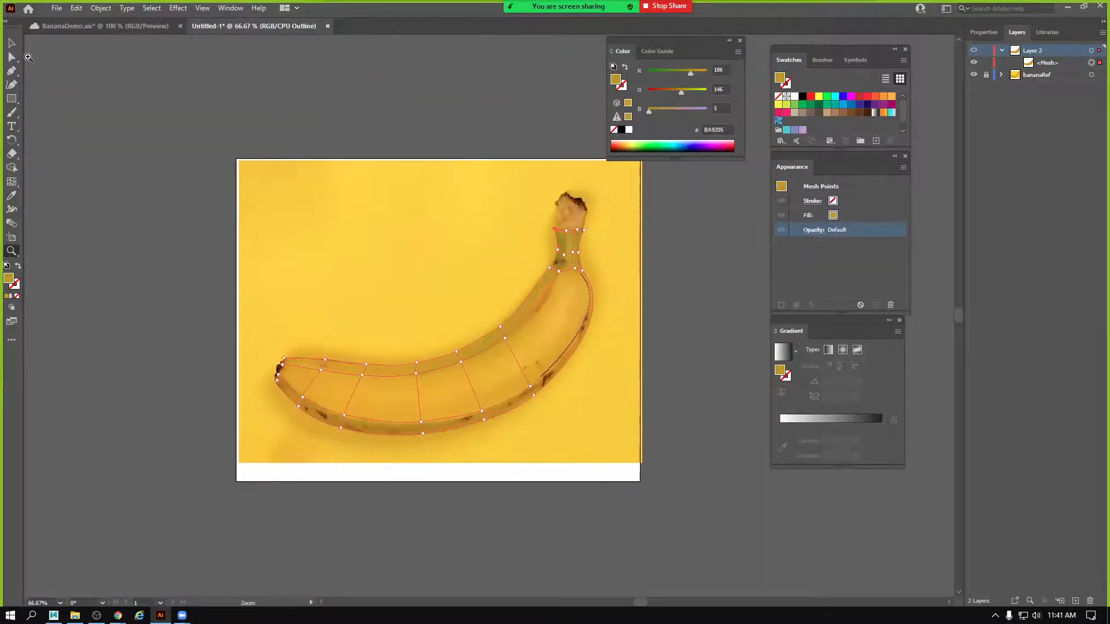
pyautogui.click(11, 44)
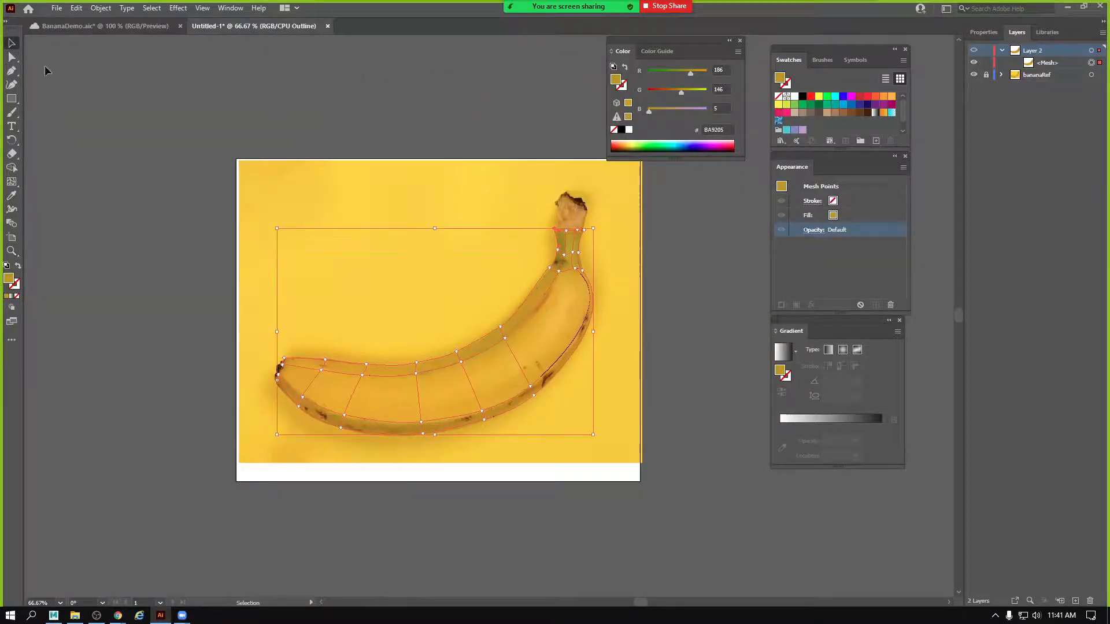
pyautogui.keyDown('ctrl'); pyautogui.click(975, 51); pyautogui.keyUp('ctrl')
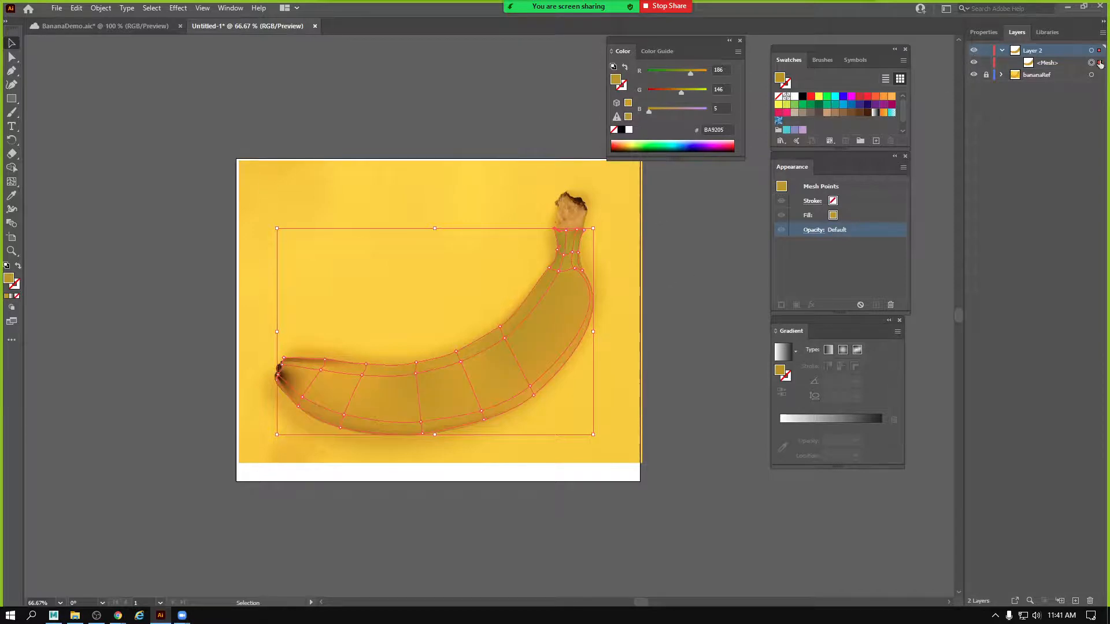
pyautogui.click(975, 77)
pyautogui.press('z')
pyautogui.click(314, 453)
pyautogui.moveTo(608, 354); pyautogui.dragTo(351, 562)
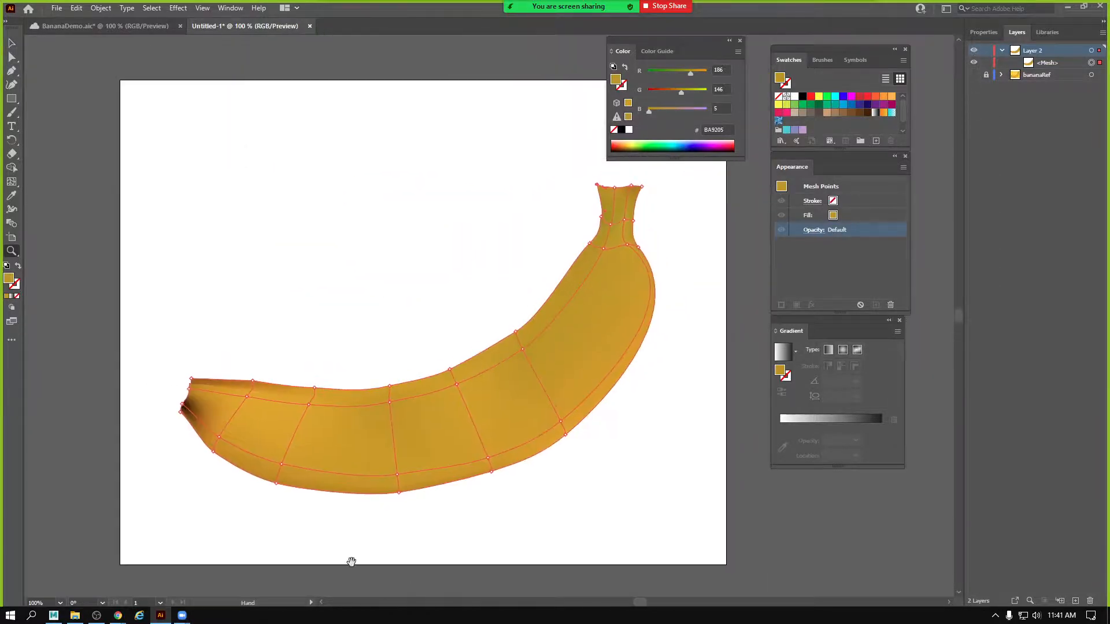
# Deselect the mesh, show the bananaRef layer again, and toggle the mesh's visibility to compare it with the photo.
pyautogui.click(12, 43)
pyautogui.click(277, 142)
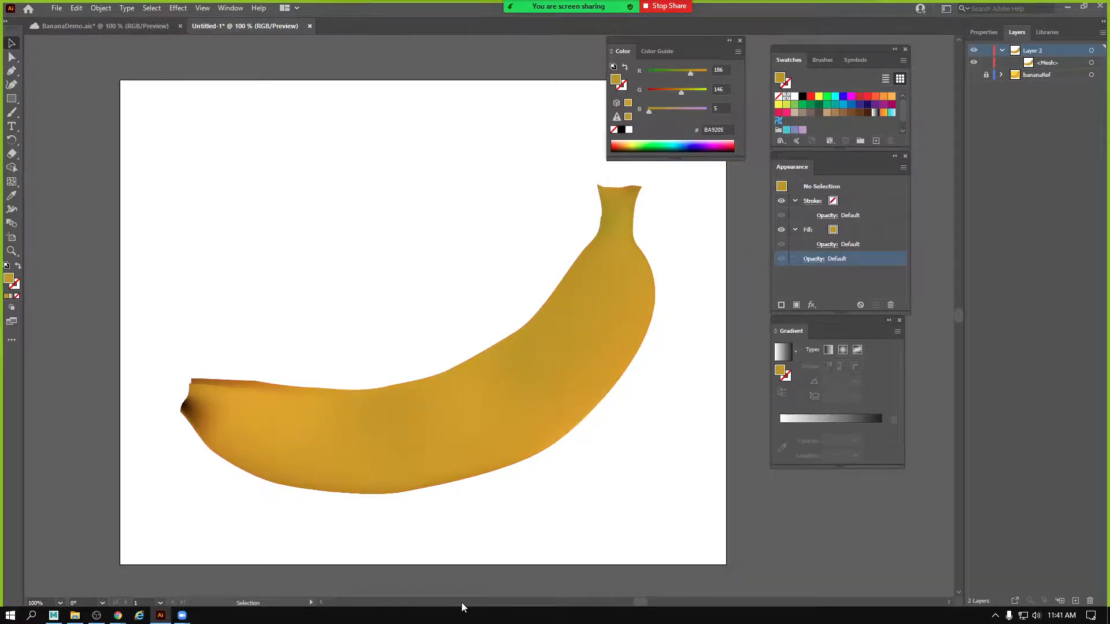
pyautogui.click(974, 64)
pyautogui.click(973, 74)
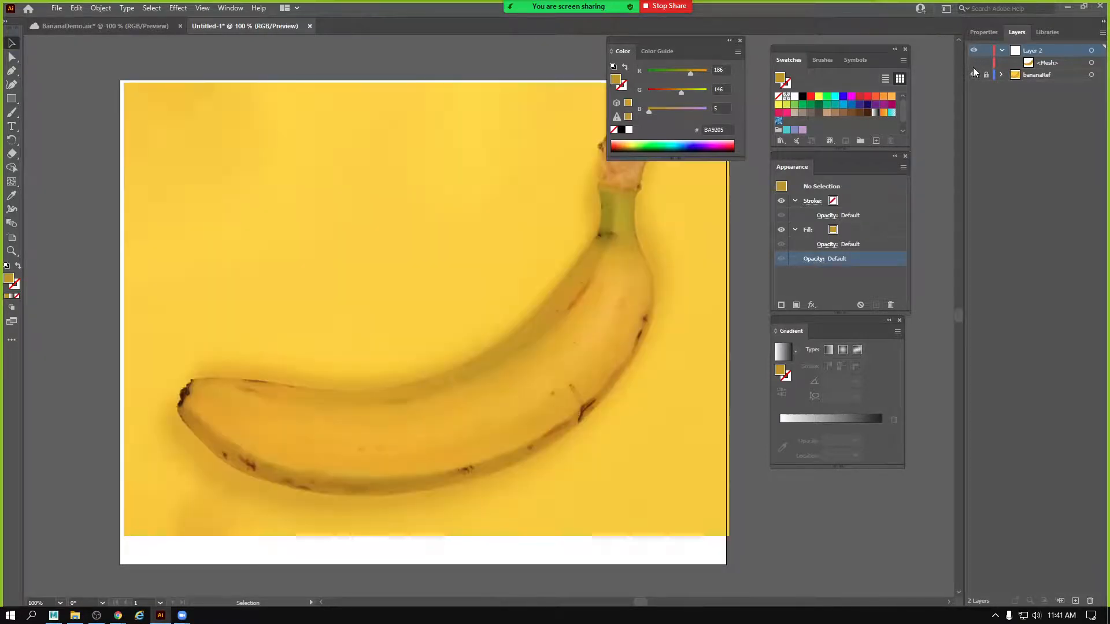
pyautogui.click(971, 64)
pyautogui.click(972, 64)
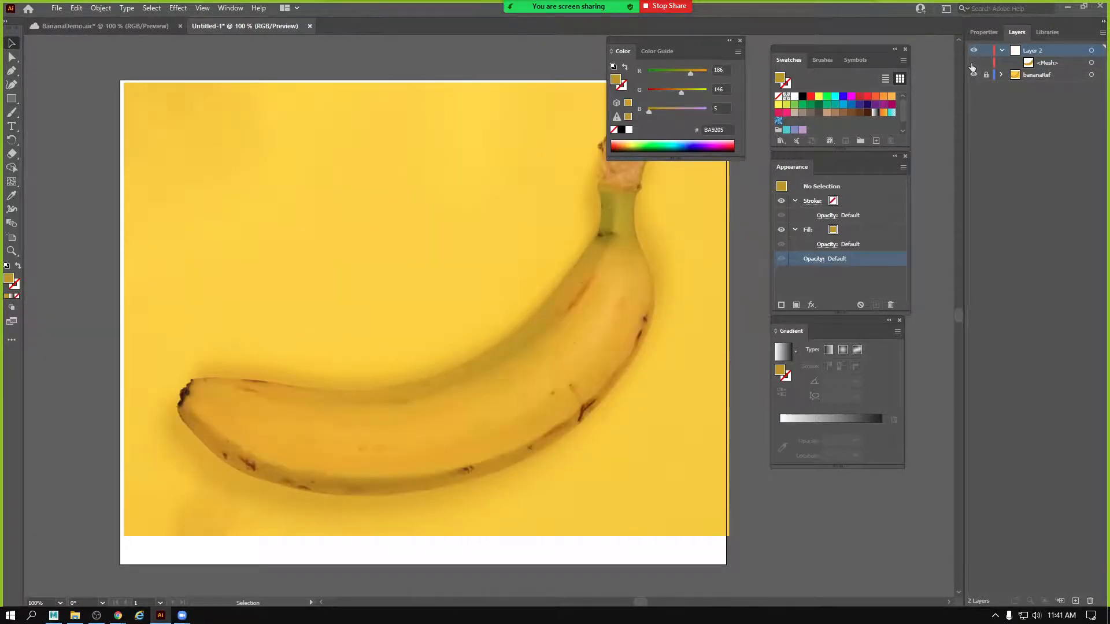
pyautogui.click(972, 64)
pyautogui.click(972, 63)
pyautogui.click(972, 64)
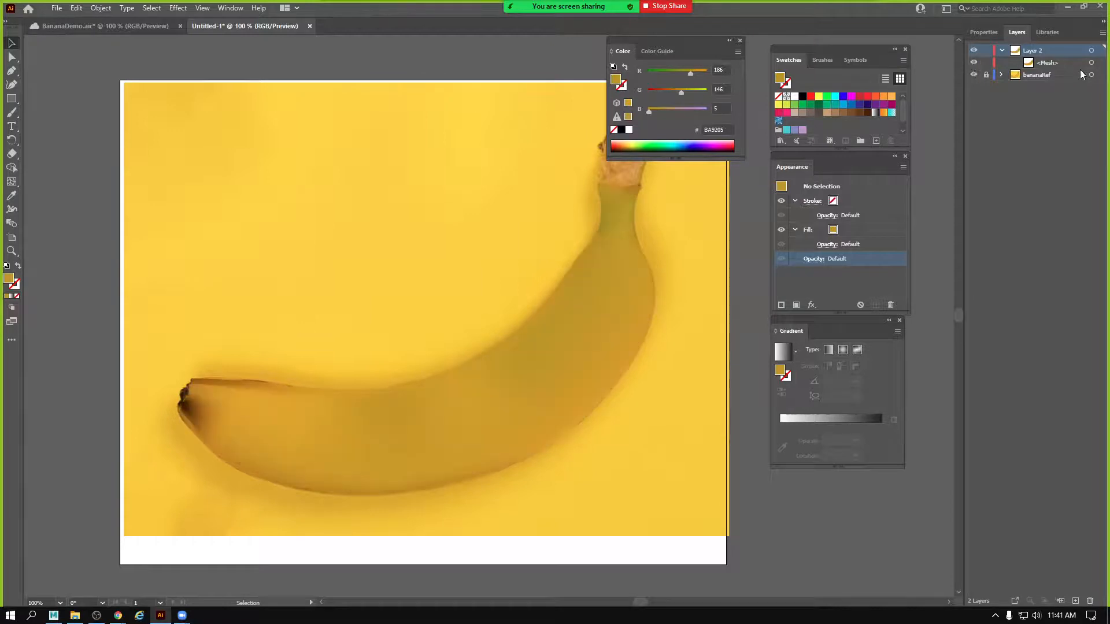
# Show Layer 2 as outlines and add a lengthwise mesh line along the middle of the banana's body.
pyautogui.keyDown('ctrl'); pyautogui.click(974, 51); pyautogui.keyUp('ctrl')
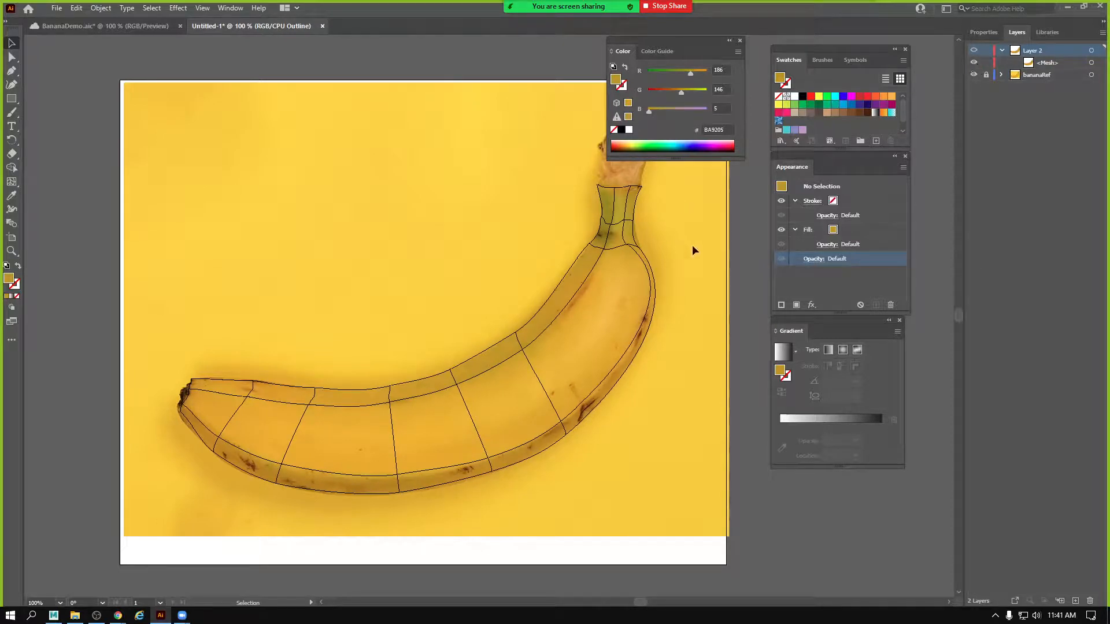
pyautogui.press('z')
pyautogui.click(523, 380)
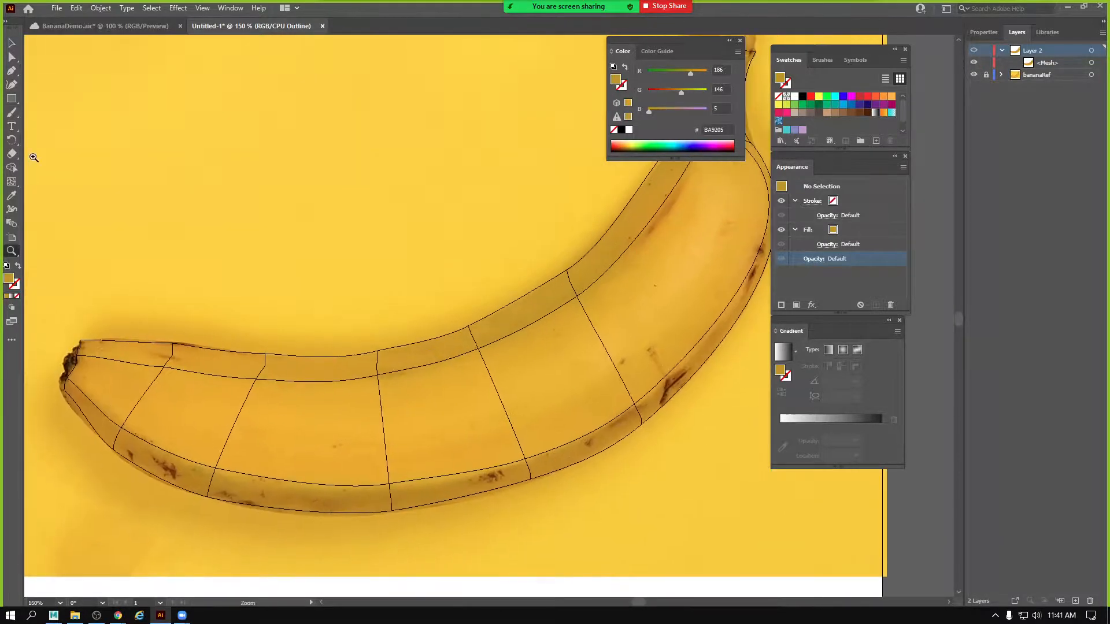
pyautogui.click(12, 181)
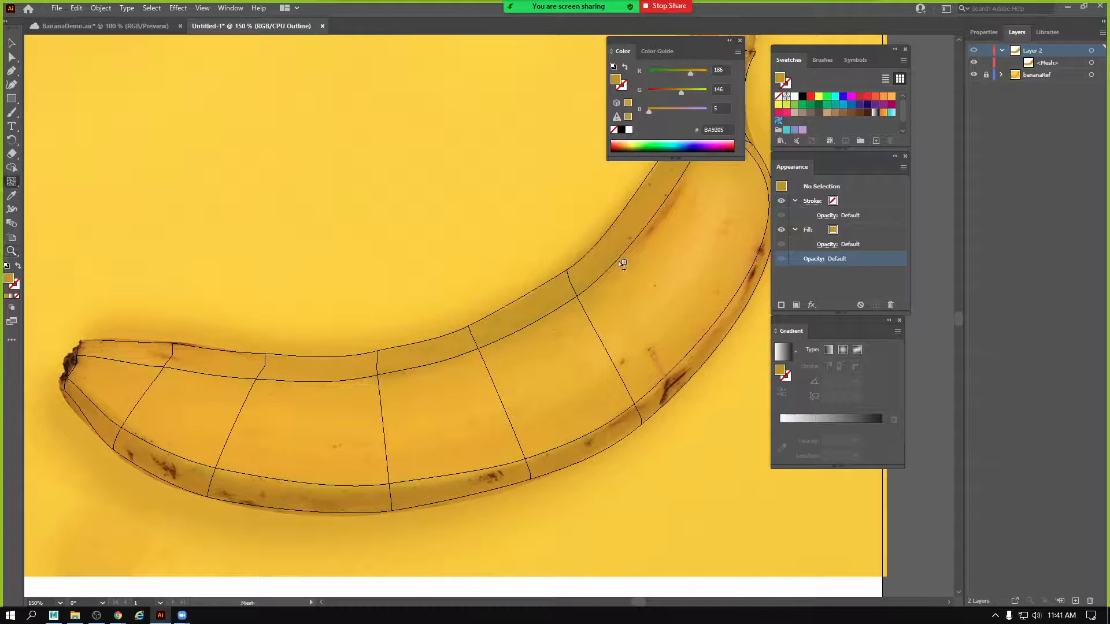
pyautogui.click(605, 345)
pyautogui.click(603, 346)
pyautogui.moveTo(675, 301); pyautogui.dragTo(599, 363)
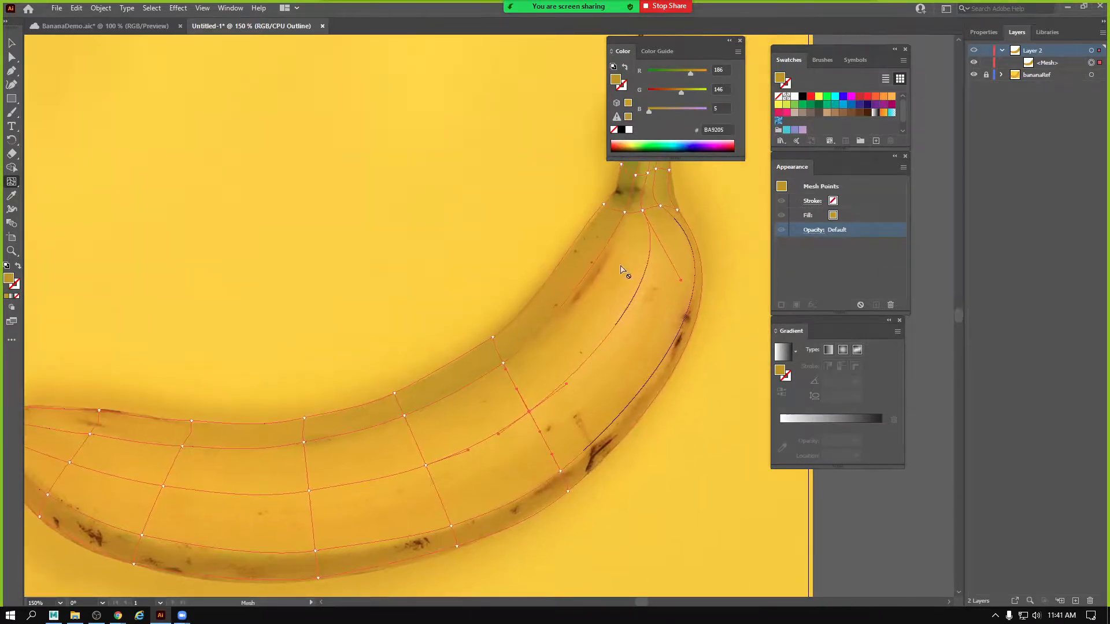
pyautogui.moveTo(515, 326); pyautogui.dragTo(660, 243)
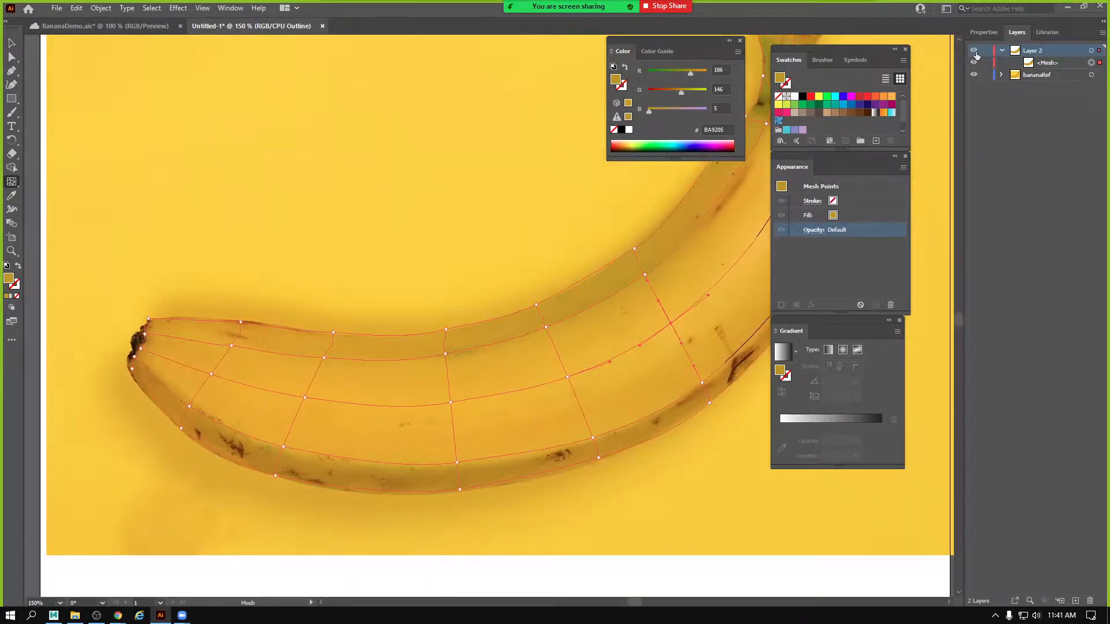
pyautogui.click(975, 51)
pyautogui.click(975, 52)
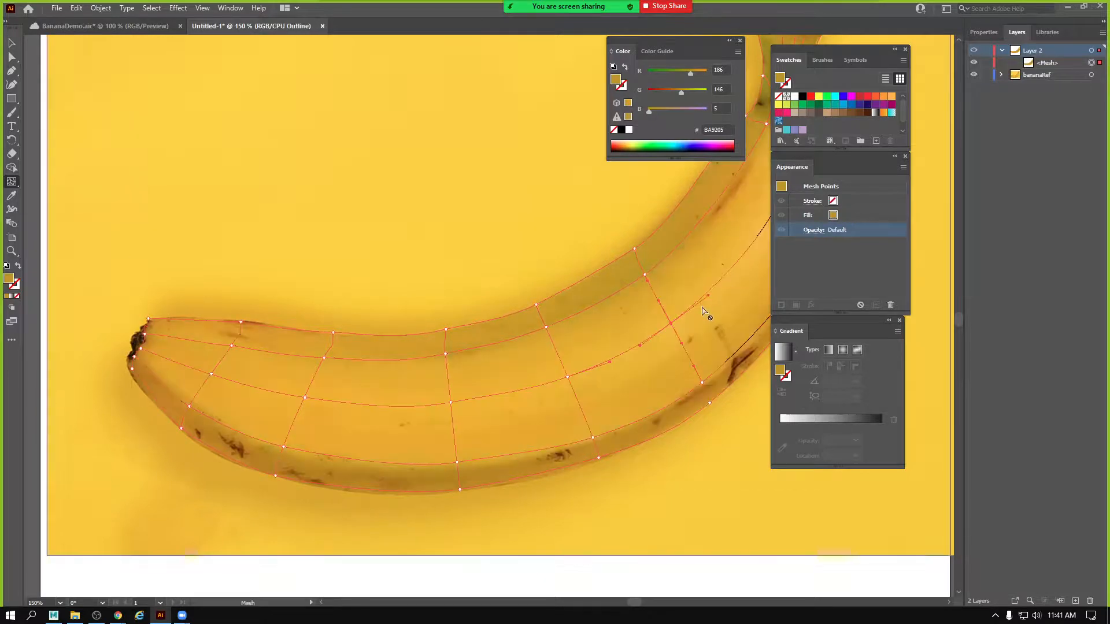
pyautogui.moveTo(702, 311); pyautogui.dragTo(438, 488)
pyautogui.moveTo(468, 364); pyautogui.dragTo(730, 166)
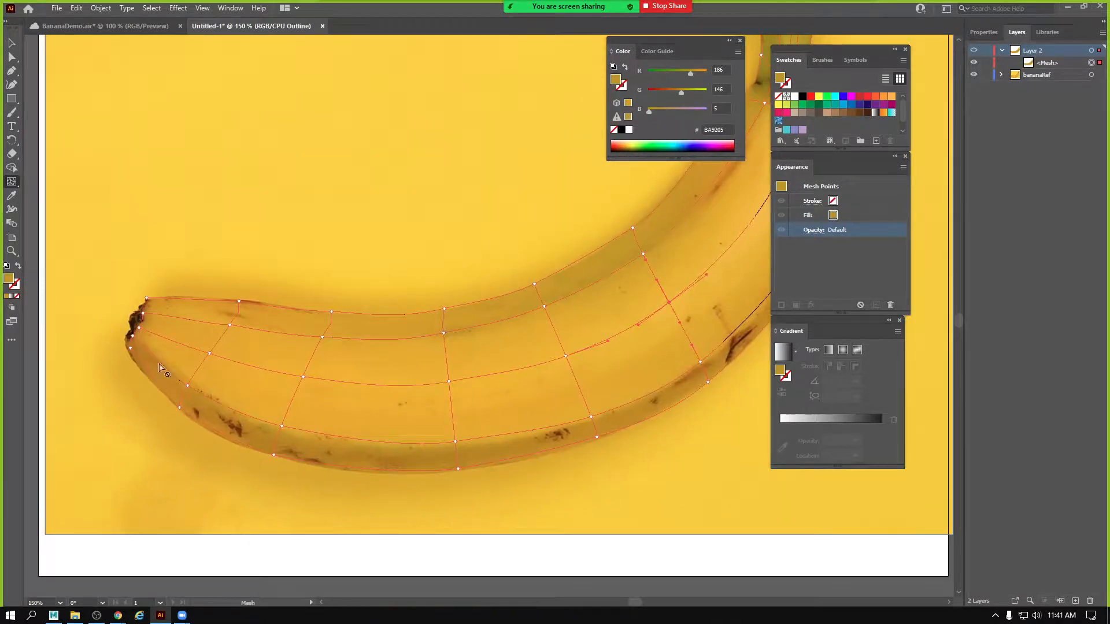
pyautogui.click(12, 57)
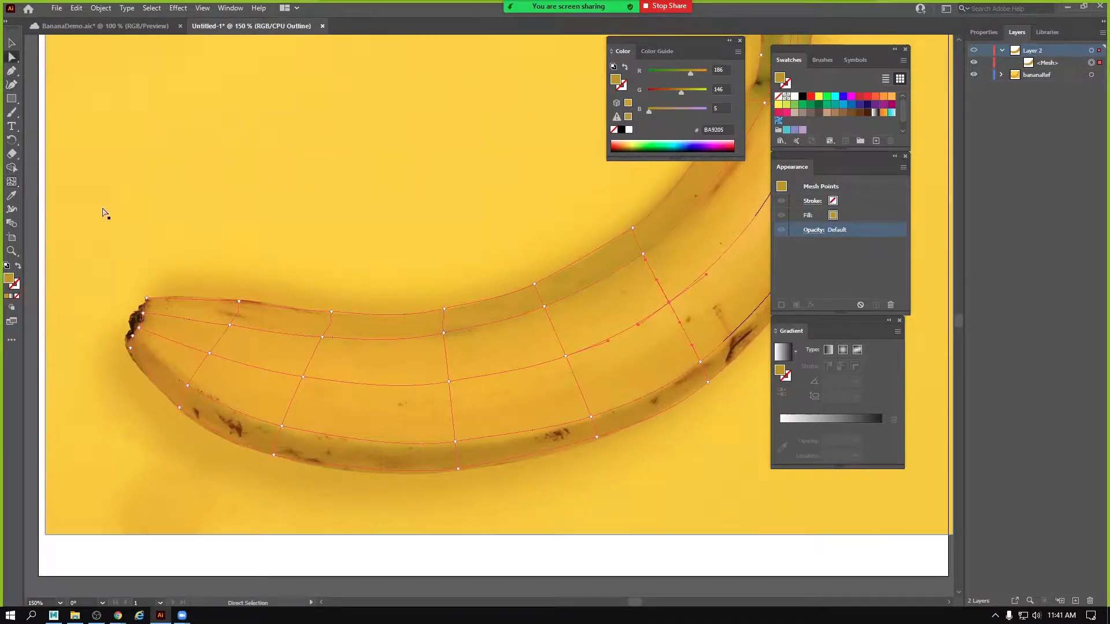
pyautogui.click(139, 329)
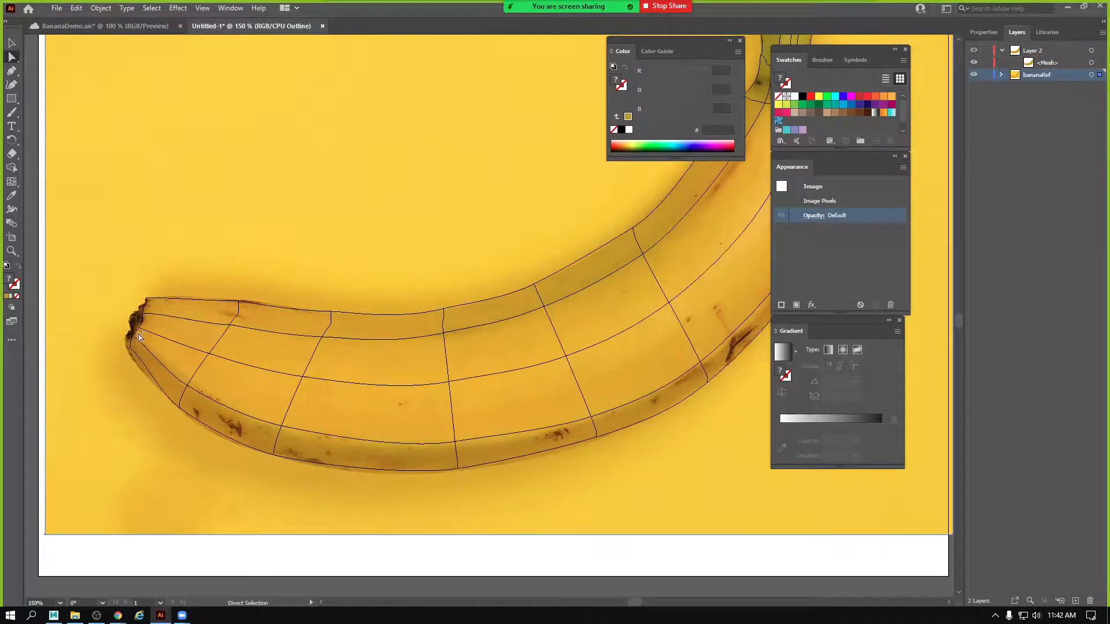
pyautogui.press('i')
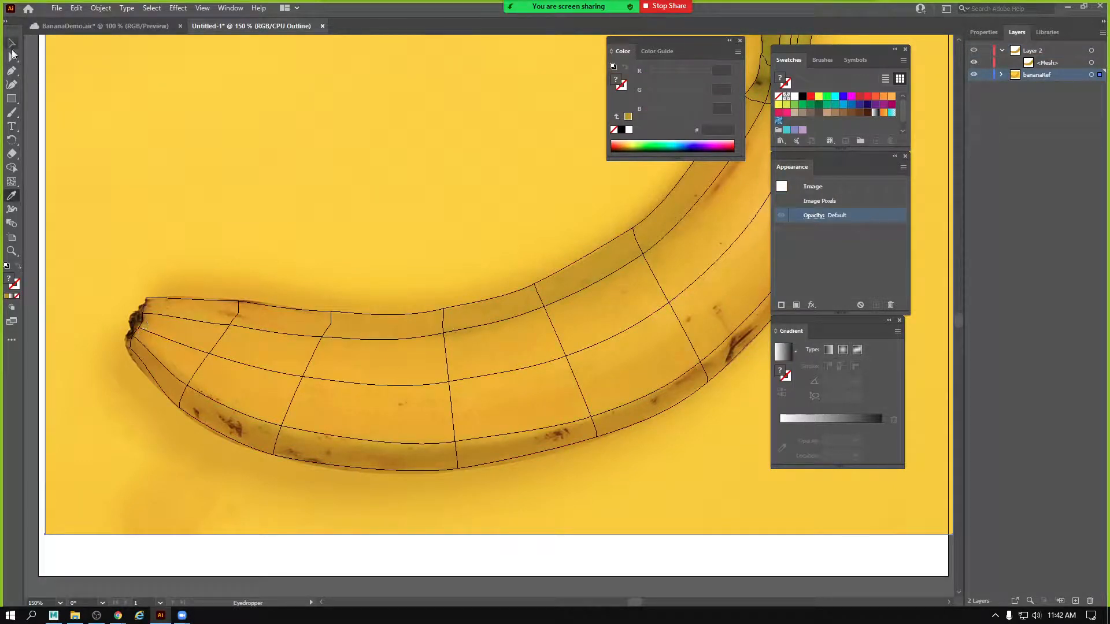
pyautogui.press('v')
pyautogui.press('a')
# Select the mesh and colour the new middle line's point at the dark tip from the photo, using #CA8D00.
pyautogui.click(1092, 62)
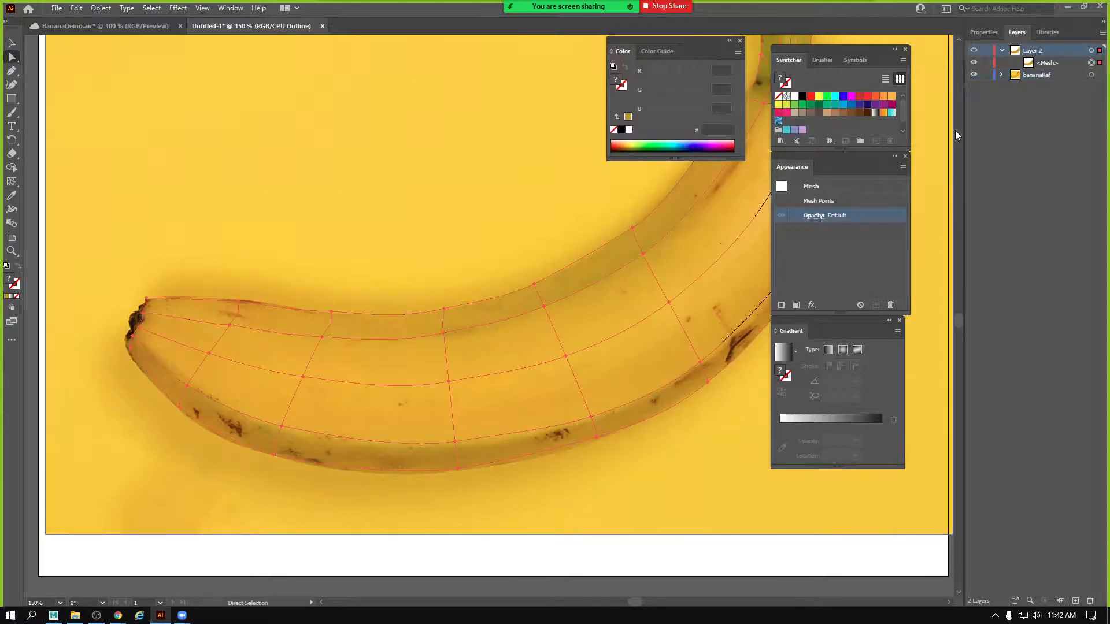
pyautogui.click(143, 331)
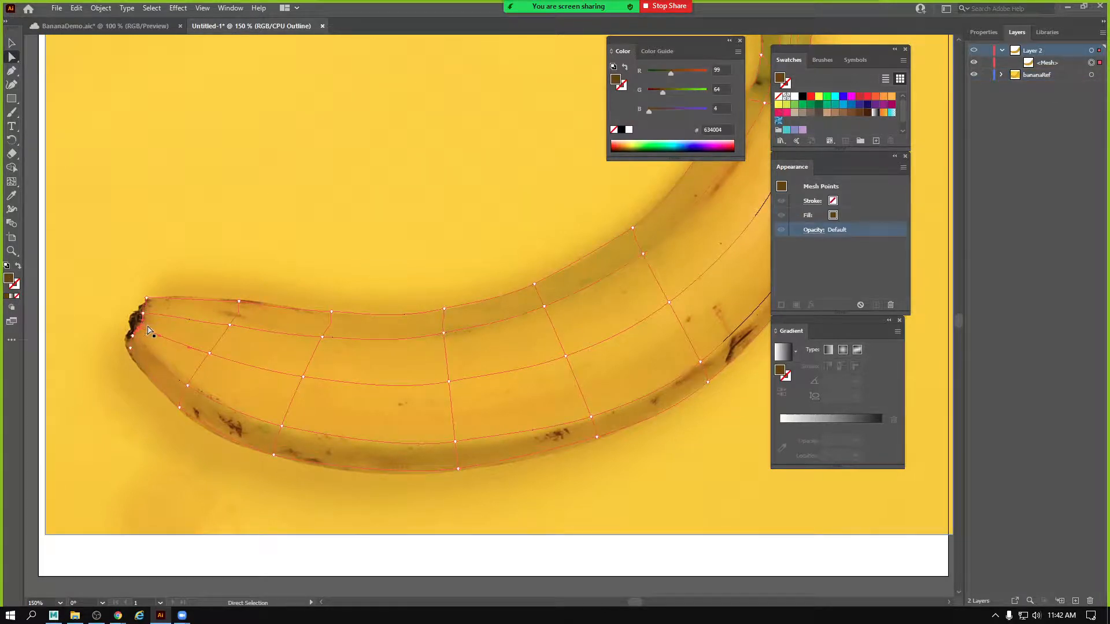
pyautogui.press('i')
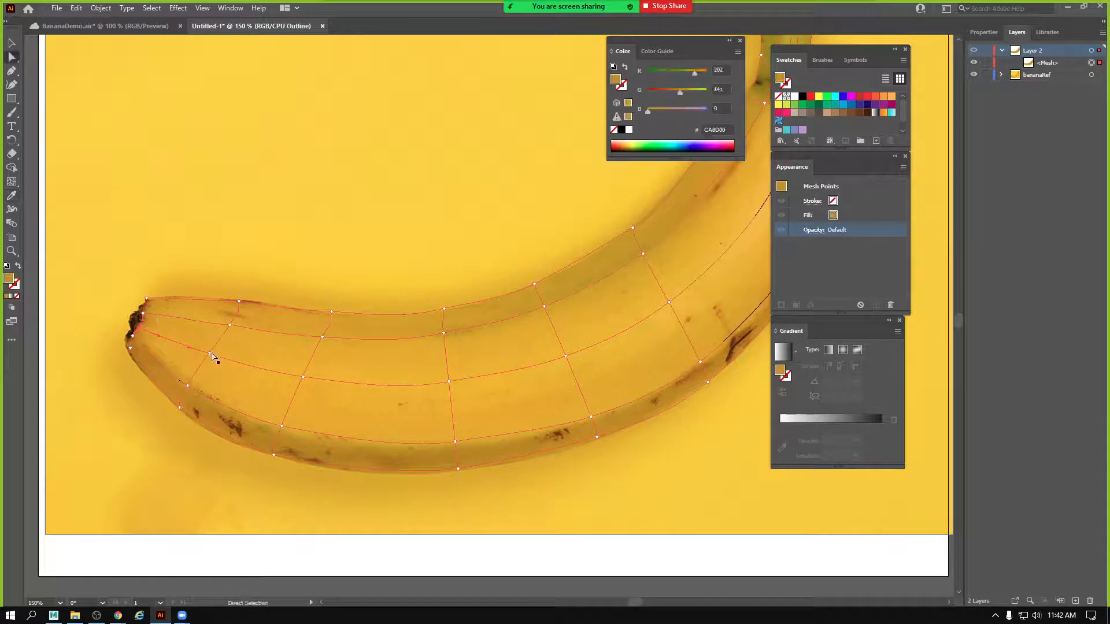
# Lock the bananaRef layer so the photo cannot be selected.
pyautogui.keyDown('ctrl'); pyautogui.click(211, 350); pyautogui.keyUp('ctrl')
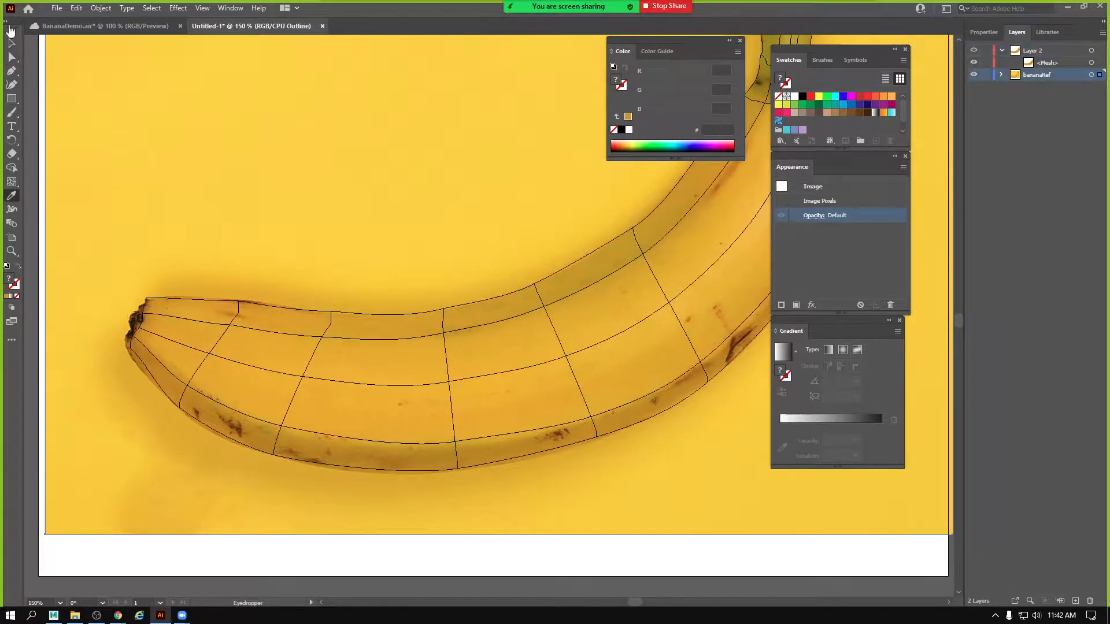
pyautogui.click(11, 57)
pyautogui.click(986, 76)
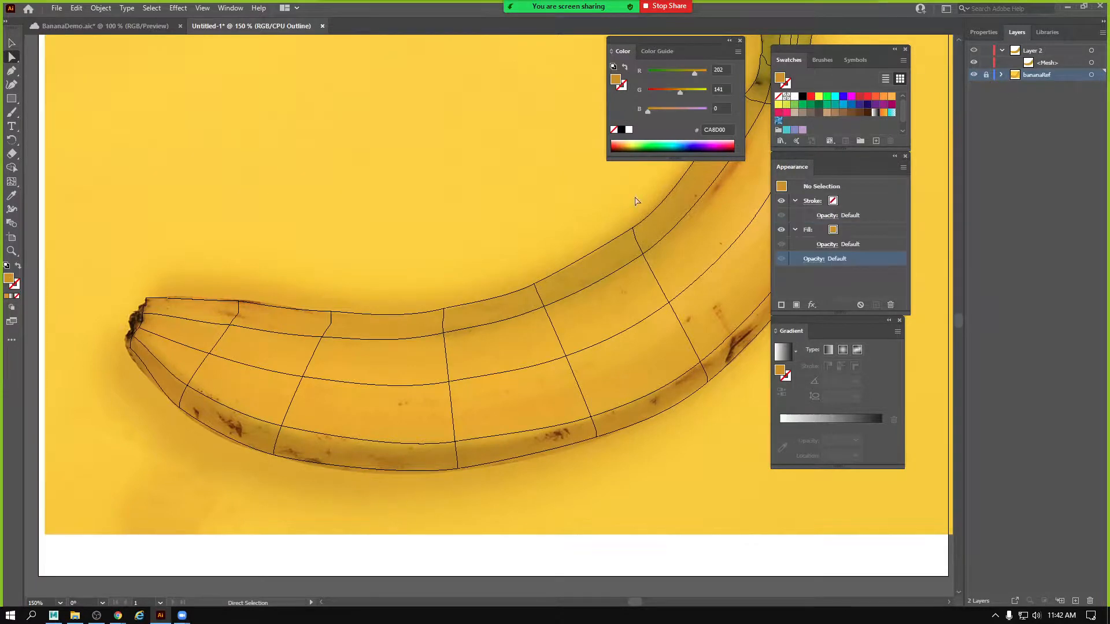
# Colour the middle line's next two points from the tip with photo colours, using #E3A603 and #EAAC00.
pyautogui.click(215, 356)
pyautogui.press('i')
pyautogui.click(309, 390)
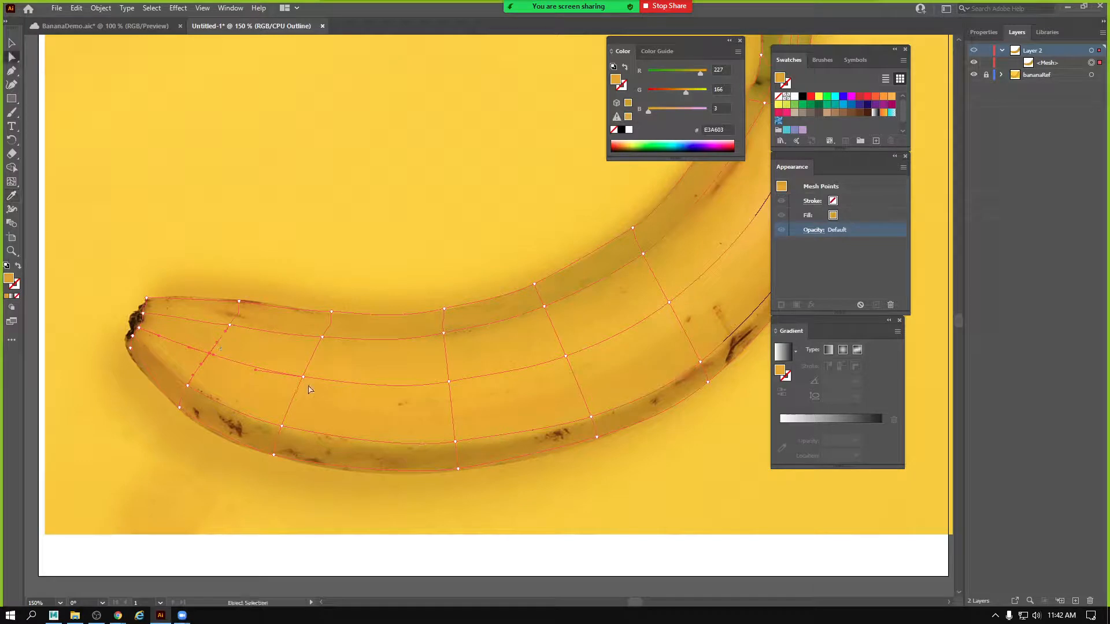
pyautogui.click(303, 379)
pyautogui.press('i')
pyautogui.click(311, 371)
pyautogui.press('a')
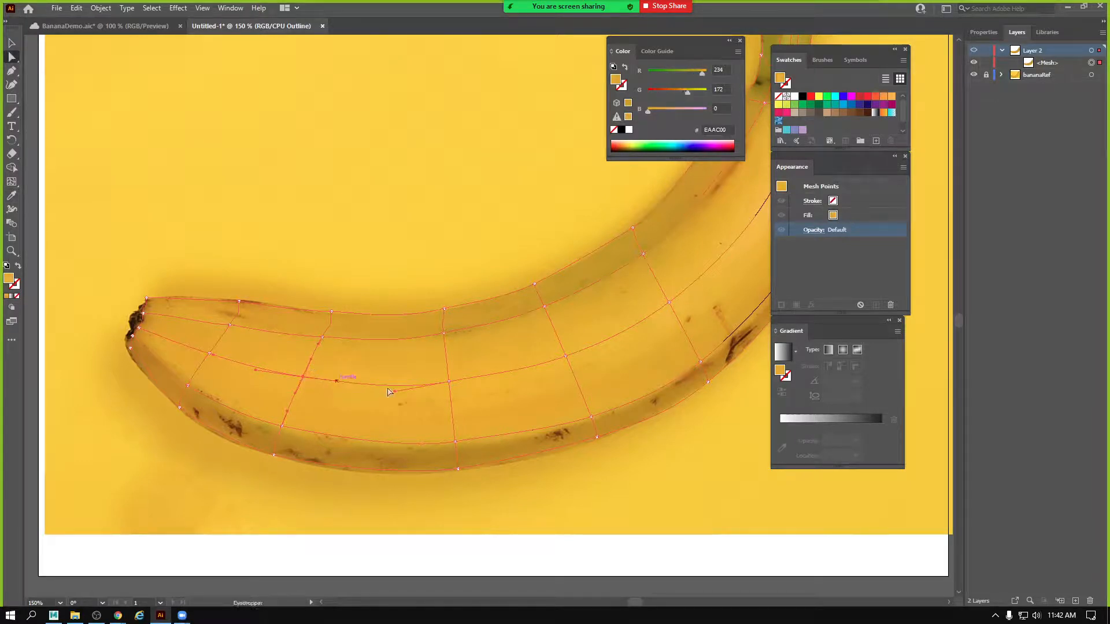
# Colour the middle line's points on the third and fourth cross lines from the photo, using #E8B211 on the fourth.
pyautogui.click(450, 382)
pyautogui.press('i')
pyautogui.click(635, 350)
pyautogui.press('a')
pyautogui.click(566, 358)
pyautogui.press('i')
pyautogui.click(577, 349)
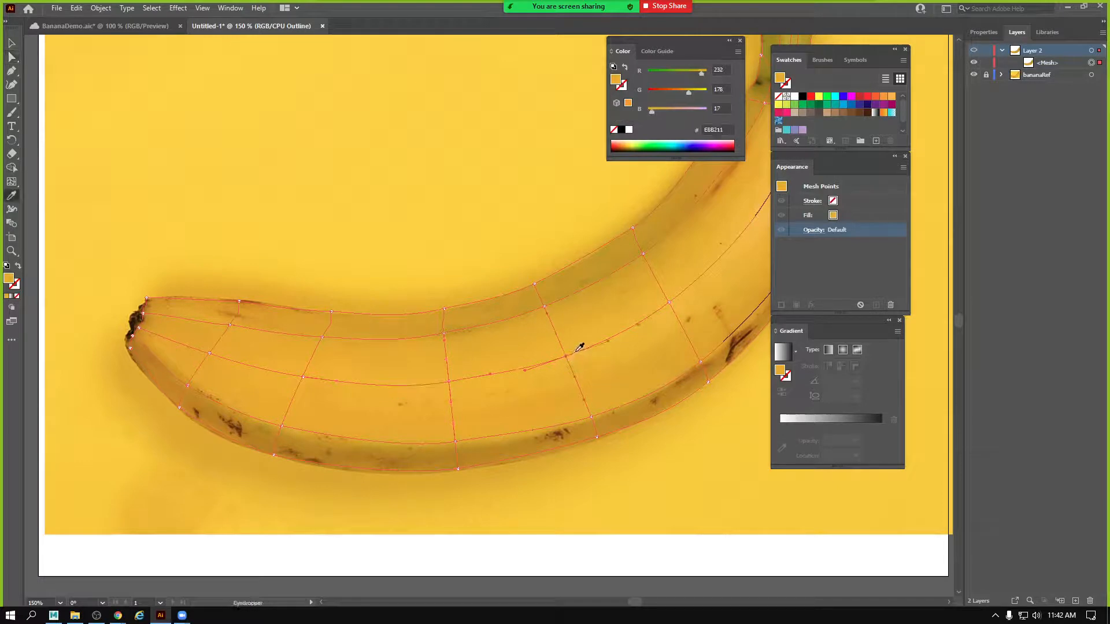
# Colour the middle line's points on the fifth cross line and at the stem's base from the photo, using #E7B11D on the fifth.
pyautogui.moveTo(625, 330); pyautogui.dragTo(468, 364)
pyautogui.press('a')
pyautogui.click(514, 339)
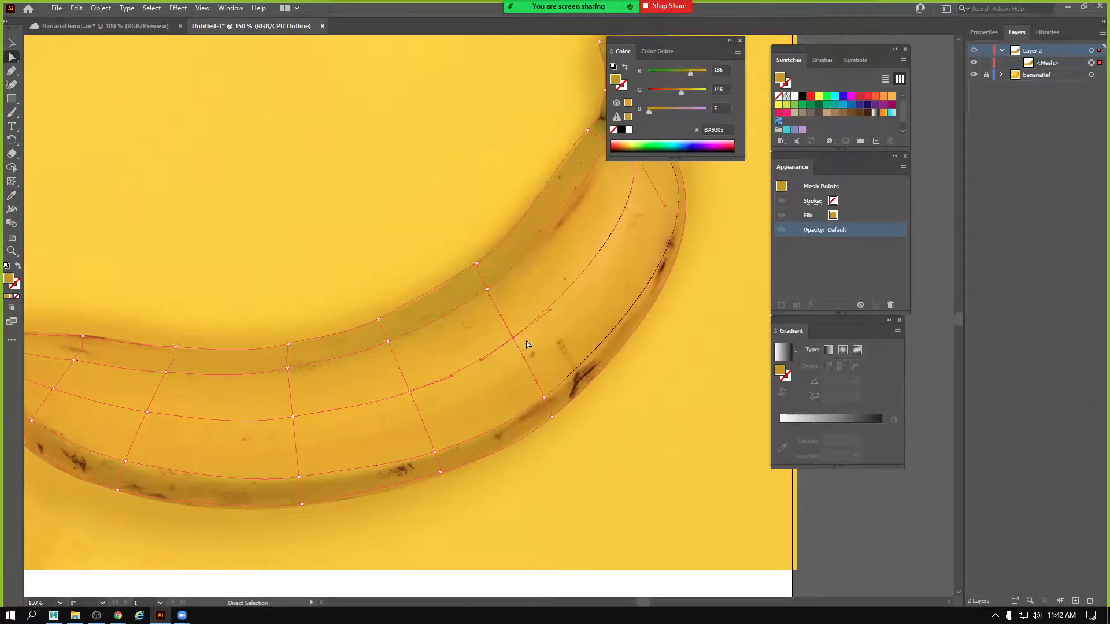
pyautogui.press('i')
pyautogui.click(521, 339)
pyautogui.moveTo(584, 231); pyautogui.dragTo(470, 370)
pyautogui.press('a')
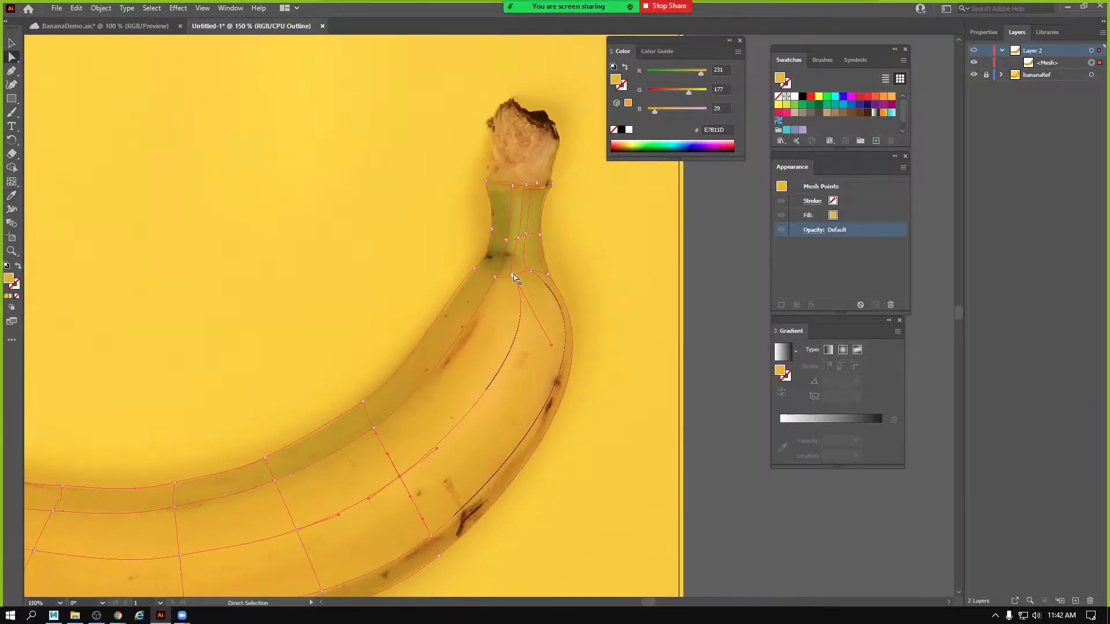
pyautogui.click(514, 278)
pyautogui.press('i')
pyautogui.click(513, 299)
pyautogui.press('a')
# Colour the middle line's mid-stem point with #B79D0E and its top-edge point with #B8971A from the photo.
pyautogui.click(517, 239)
pyautogui.press('i')
pyautogui.click(518, 227)
pyautogui.press('a')
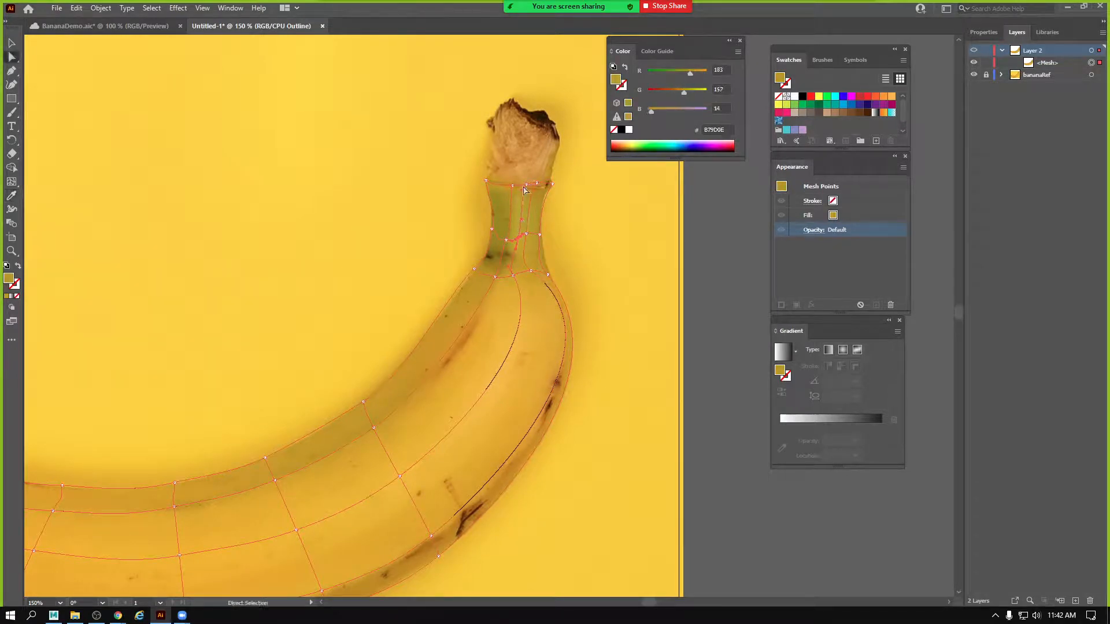
pyautogui.click(527, 186)
pyautogui.press('i')
pyautogui.click(522, 200)
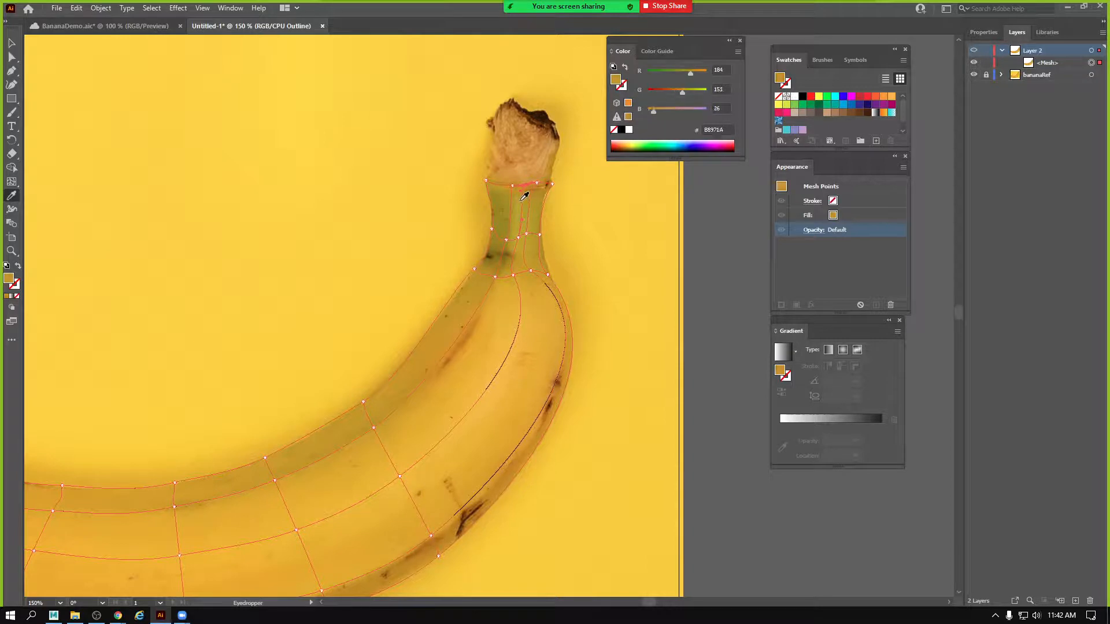
# Display Layer 2 in preview, deselect the mesh, and examine the coloured banana as a whole and around the stem.
pyautogui.keyDown('ctrl'); pyautogui.click(972, 51); pyautogui.keyUp('ctrl')
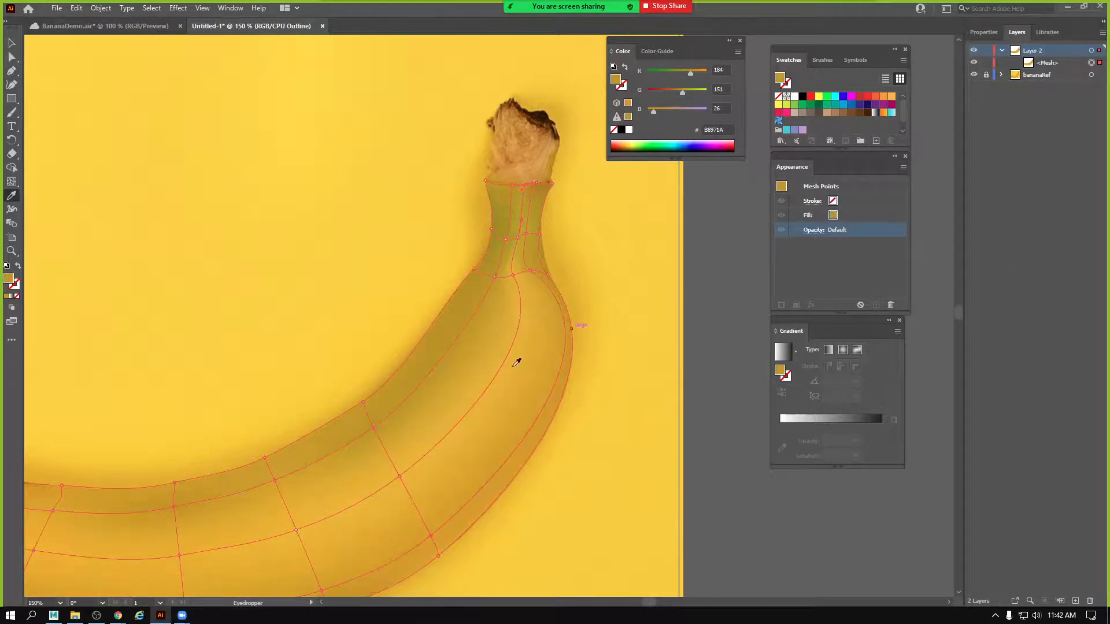
pyautogui.press('z')
pyautogui.click(516, 345)
pyautogui.click(517, 323)
pyautogui.keyDown('alt'); pyautogui.click(482, 380); pyautogui.keyUp('alt')
pyautogui.keyDown('alt'); pyautogui.click(483, 380); pyautogui.keyUp('alt')
pyautogui.keyDown('alt'); pyautogui.click(483, 381); pyautogui.keyUp('alt')
pyautogui.keyDown('alt'); pyautogui.click(482, 381); pyautogui.keyUp('alt')
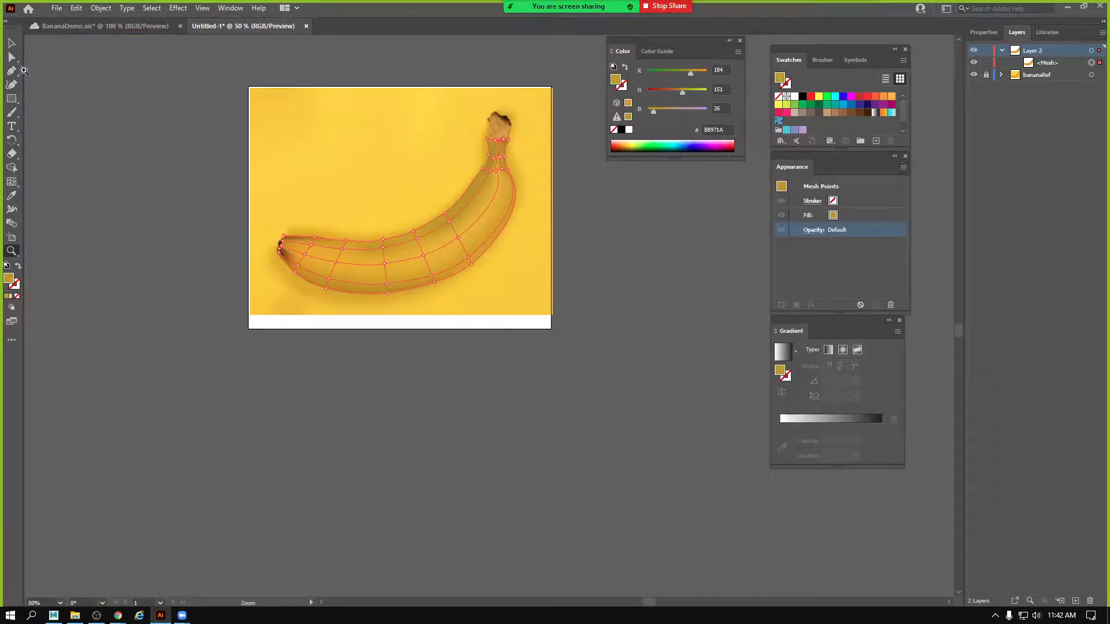
pyautogui.click(11, 44)
pyautogui.click(174, 150)
pyautogui.press('z')
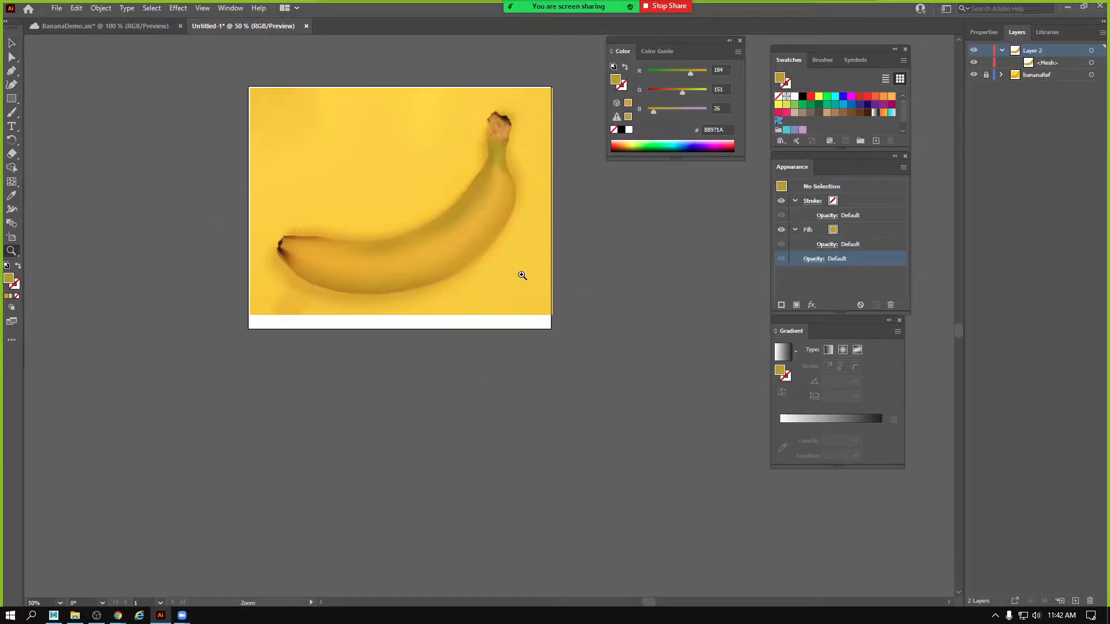
pyautogui.click(460, 260)
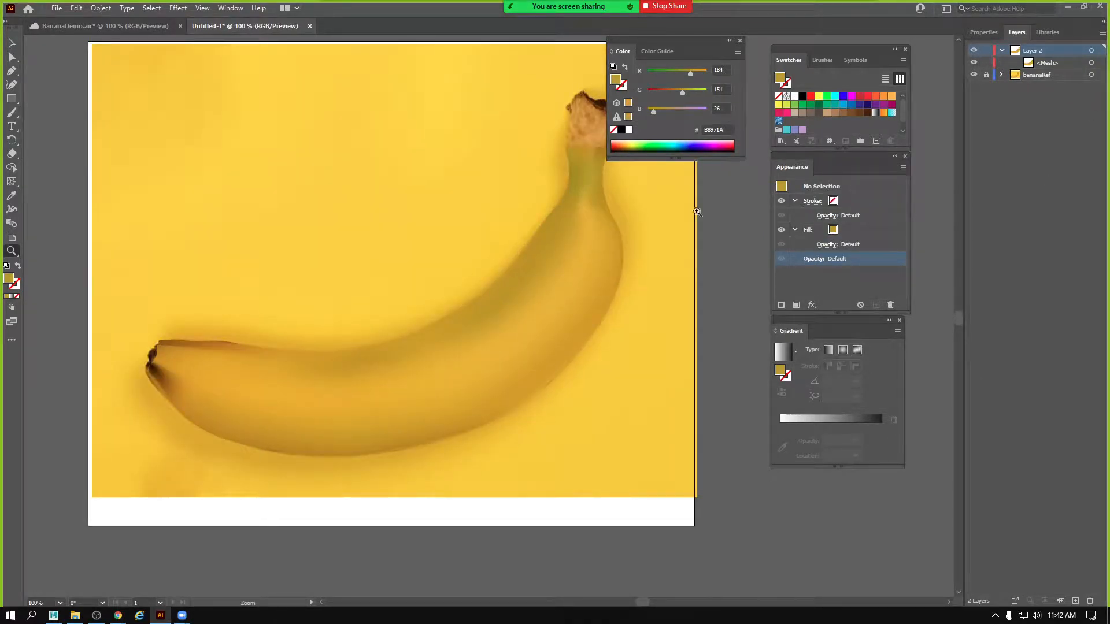
pyautogui.click(580, 217)
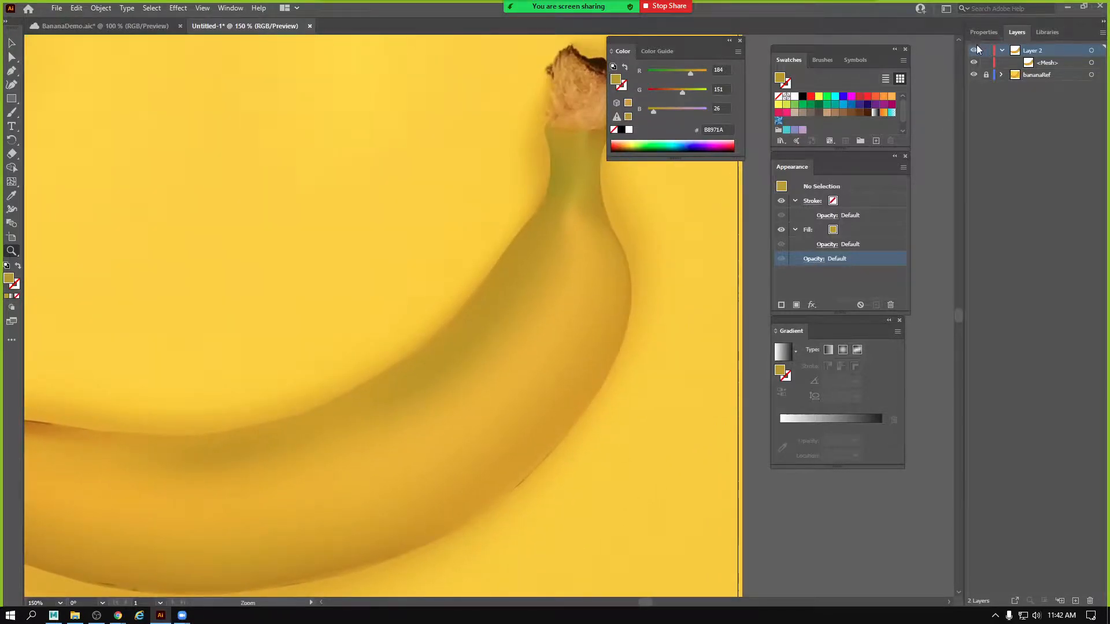
# Show Layer 2 as outlines and add a mesh cross line across the upper body between the fifth cross line and the stem.
pyautogui.keyDown('ctrl'); pyautogui.click(976, 49); pyautogui.keyUp('ctrl')
pyautogui.moveTo(586, 307); pyautogui.dragTo(615, 272)
pyautogui.moveTo(432, 242)
pyautogui.mouseDown()
pyautogui.moveTo(376, 295)
pyautogui.moveTo(425, 255)
pyautogui.mouseUp()
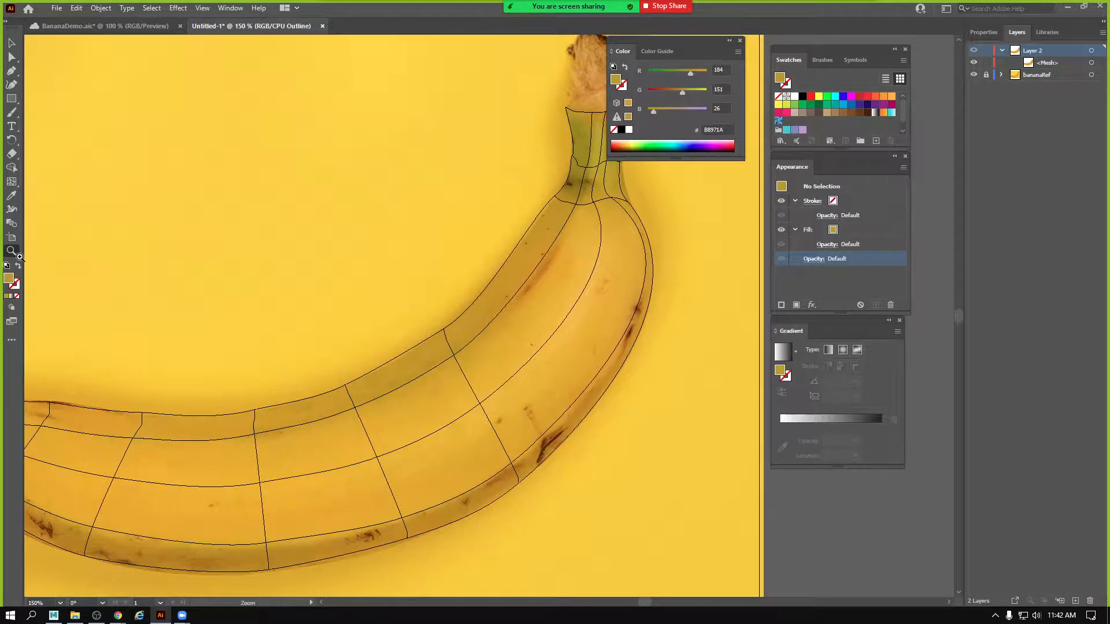
pyautogui.click(11, 182)
pyautogui.click(579, 302)
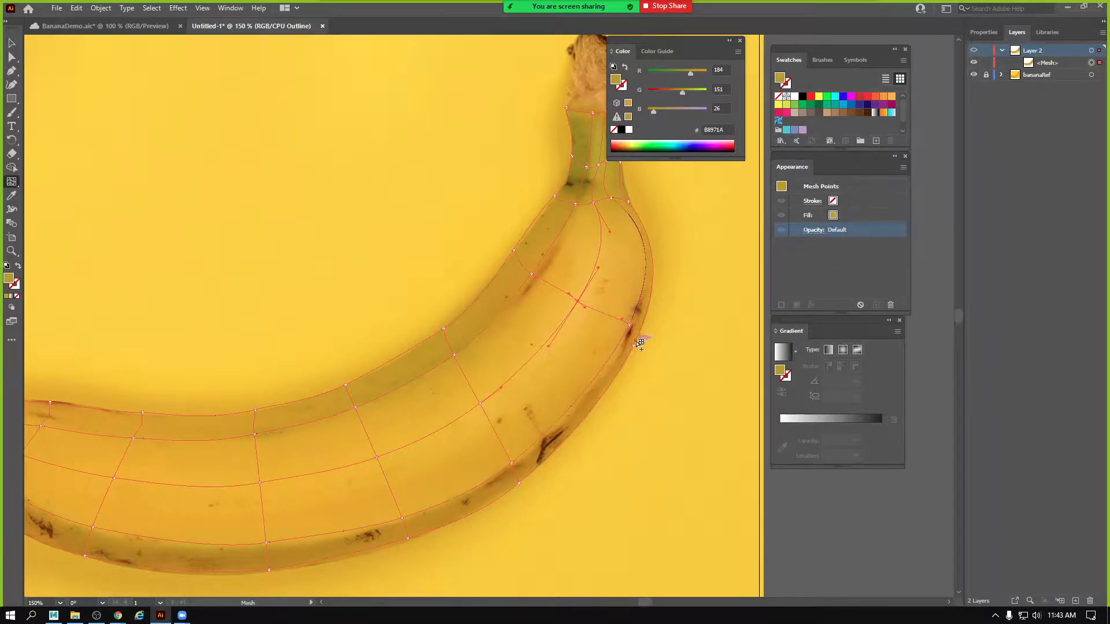
# Move the new cross line's two points on the banana's inner-curve side to fit the photo's ridge and edge.
pyautogui.press('z')
pyautogui.click(657, 352)
pyautogui.click(630, 350)
pyautogui.moveTo(538, 344); pyautogui.dragTo(749, 444)
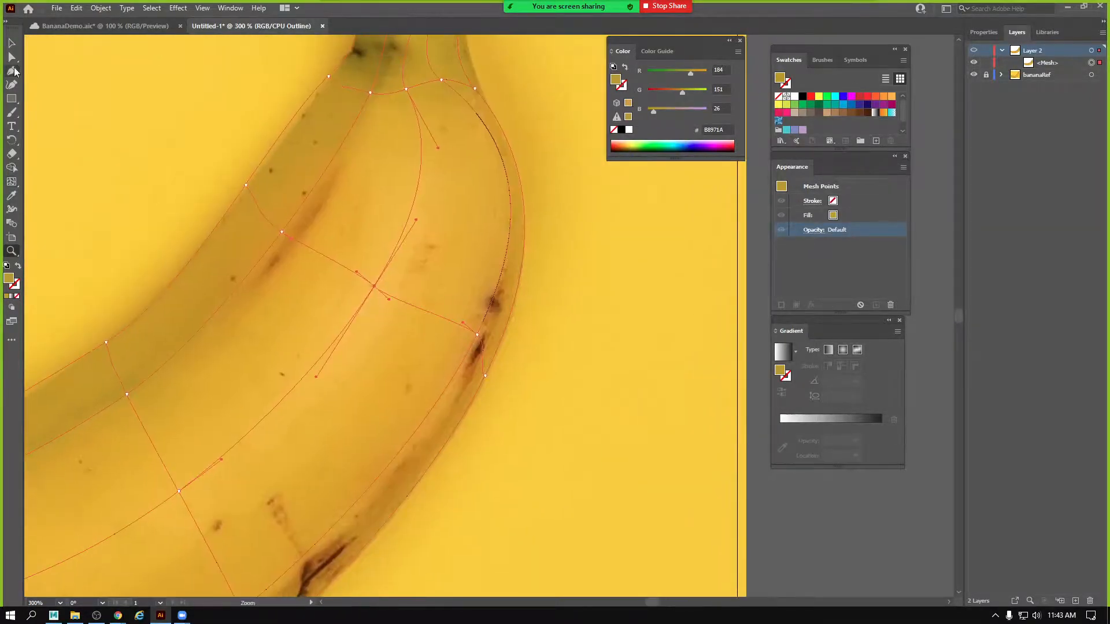
pyautogui.click(11, 58)
pyautogui.moveTo(283, 234); pyautogui.dragTo(290, 233)
pyautogui.moveTo(245, 188); pyautogui.dragTo(248, 189)
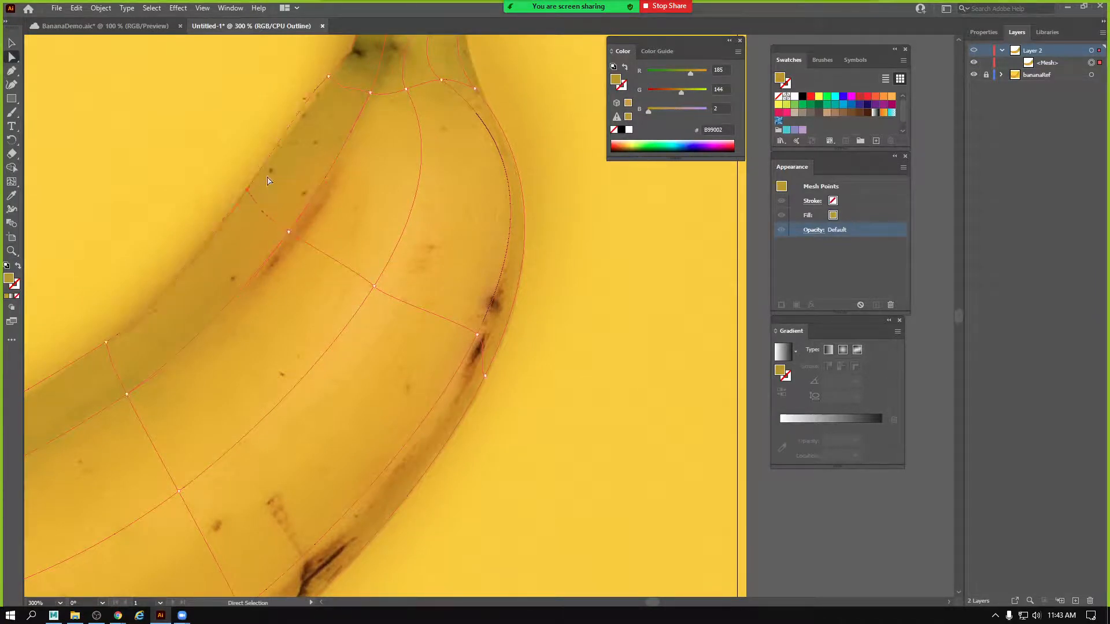
# Fit the new cross line's middle-point handle and its outer-curve edge point and handles to the banana in the photo.
pyautogui.click(373, 287)
pyautogui.moveTo(388, 302); pyautogui.dragTo(413, 309)
pyautogui.moveTo(488, 377); pyautogui.dragTo(503, 346)
pyautogui.moveTo(547, 246); pyautogui.dragTo(531, 258)
pyautogui.moveTo(499, 349); pyautogui.dragTo(491, 342)
# Colour the cross line's outer-curve edge point with #CA9202 sampled from the photo beside it.
pyautogui.press('i')
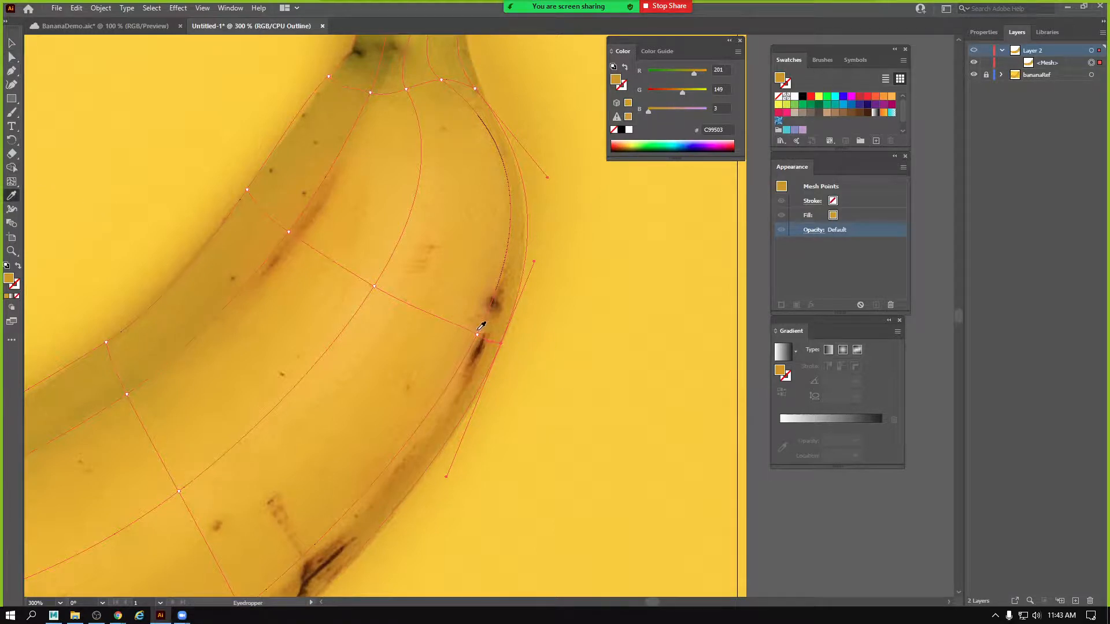
pyautogui.click(482, 327)
pyautogui.press('a')
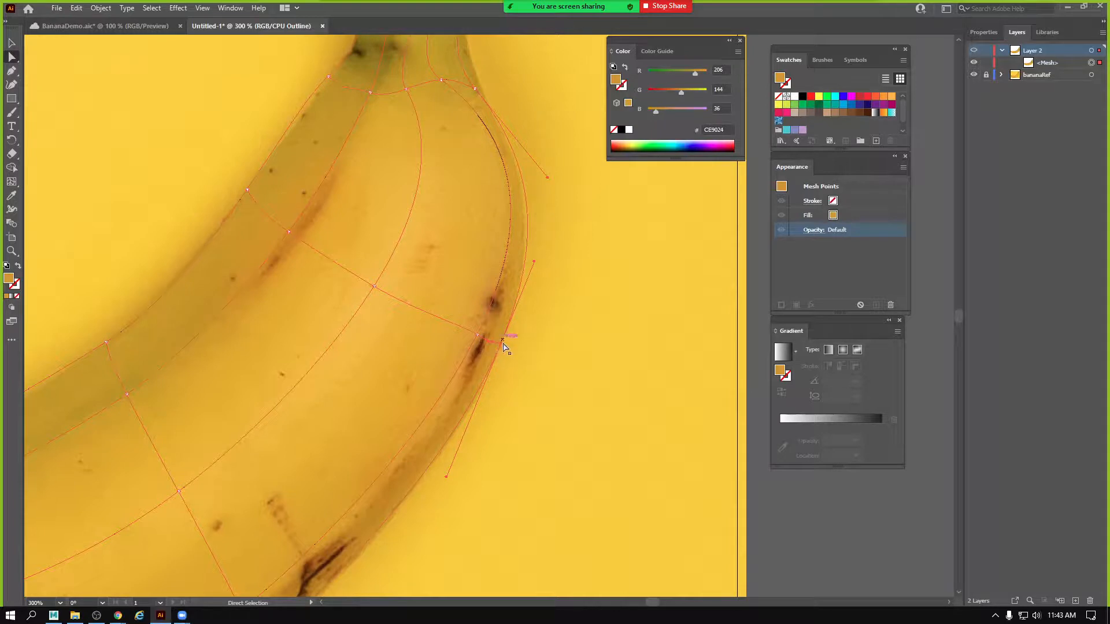
pyautogui.press('i')
pyautogui.click(503, 327)
pyautogui.press('a')
pyautogui.press('i')
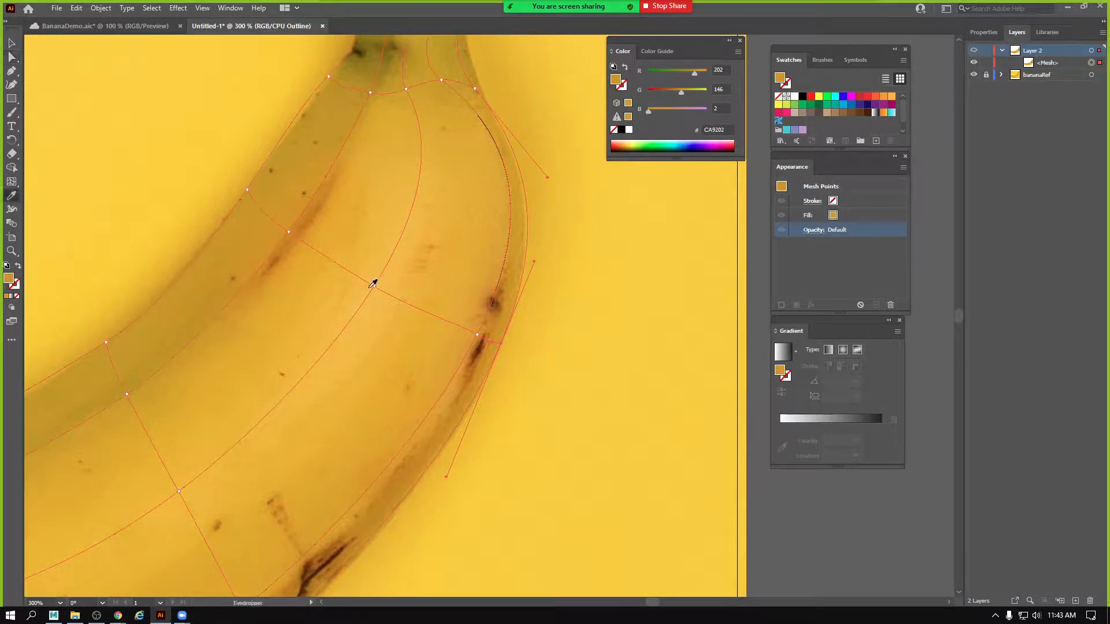
# Colour the new cross line's middle point with #EBB335 sampled from the photo.
pyautogui.press('a')
pyautogui.click(374, 286)
pyautogui.press('i')
pyautogui.click(384, 280)
pyautogui.press('a')
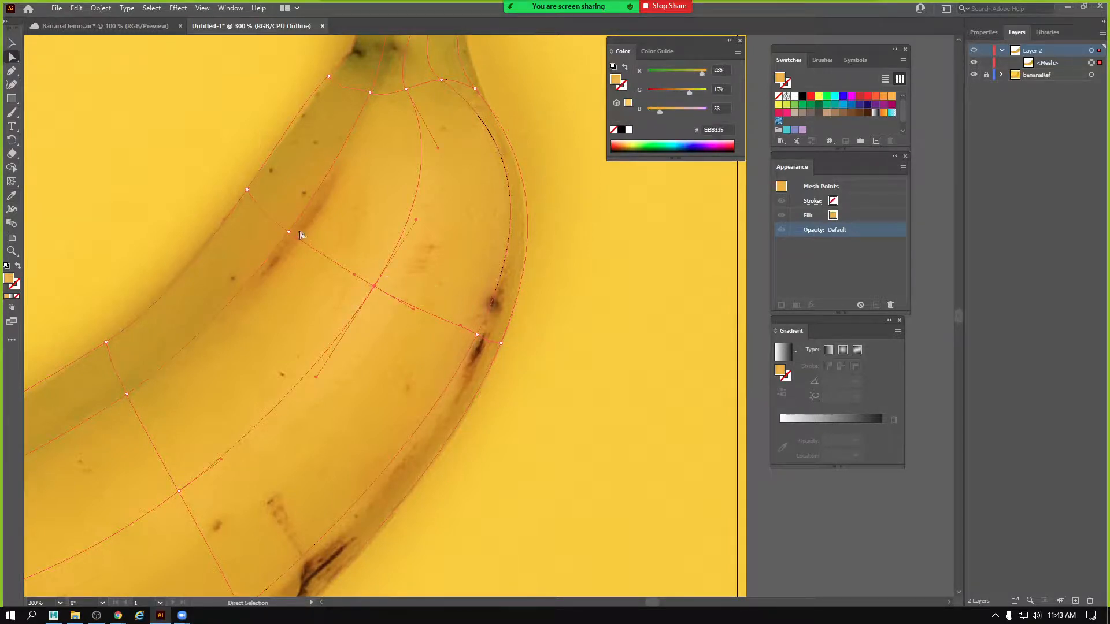
# Colour the cross line's point on the inner ridge with the photo's brownish #BE7A00.
pyautogui.click(289, 232)
pyautogui.press('i')
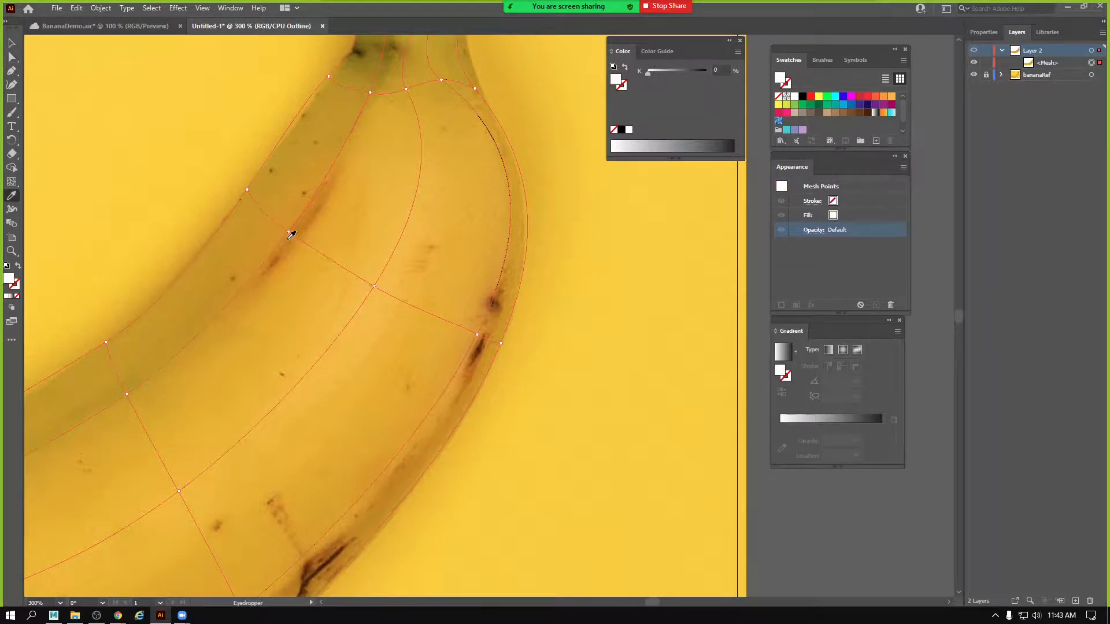
pyautogui.press('a')
pyautogui.click(289, 233)
pyautogui.press('i')
pyautogui.click(291, 240)
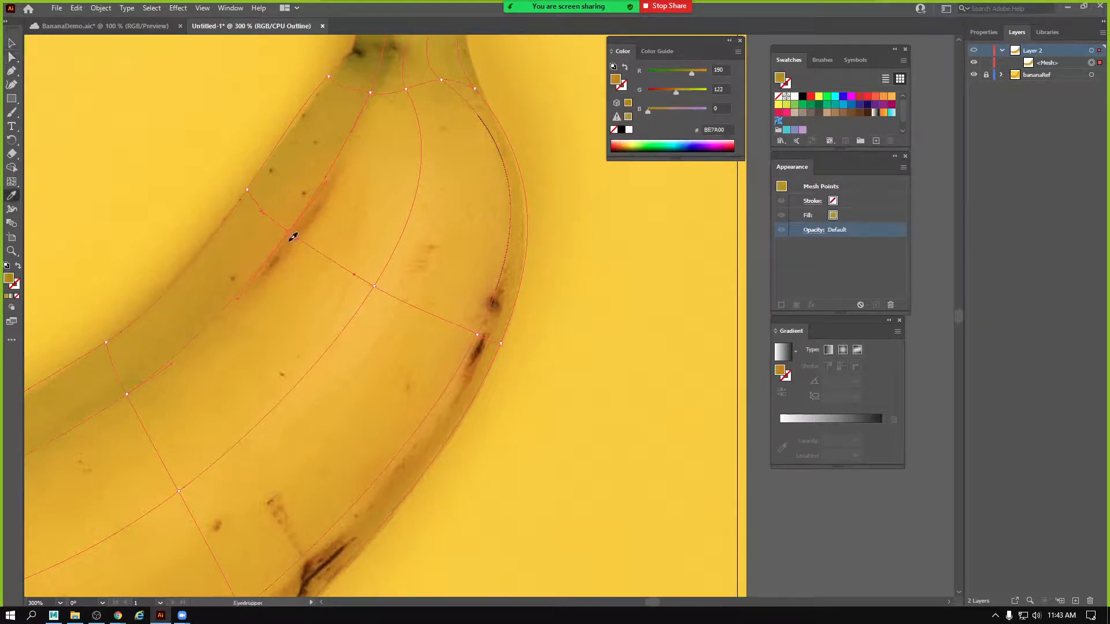
# Colour the cross line's inner-curve edge point with #C08F00 sampled from the photo.
pyautogui.press('a')
pyautogui.click(247, 190)
pyautogui.press('i')
pyautogui.click(253, 187)
# Return Layer 2 to preview, deselect the mesh, and examine the colouring of the entire banana.
pyautogui.press('z')
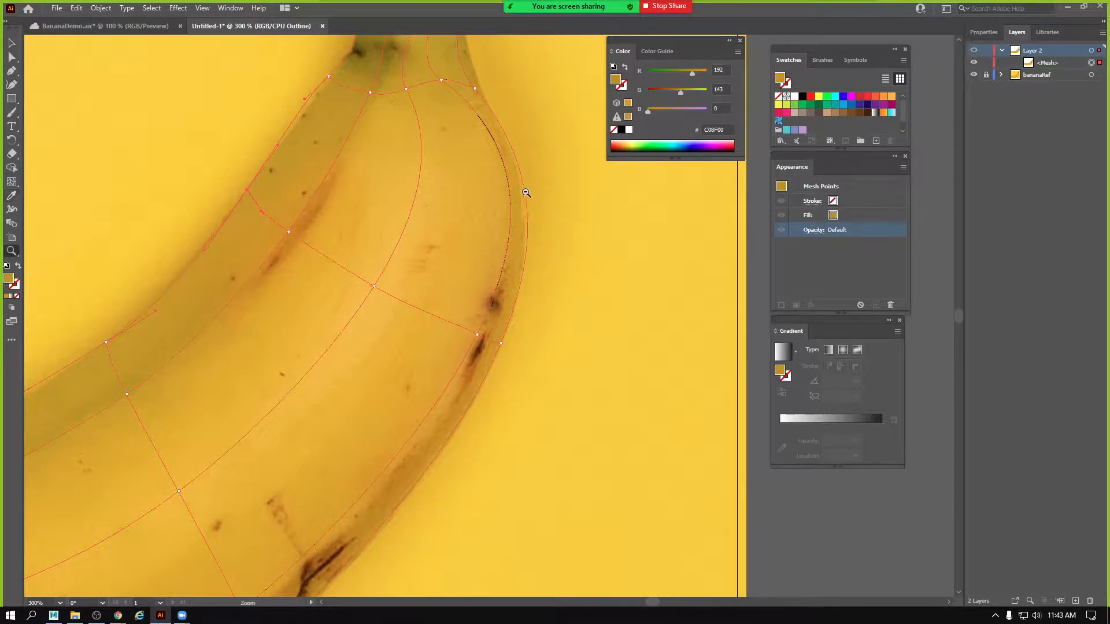
pyautogui.hotkey('ctrl', '-')
pyautogui.hotkey('ctrl', '-')
pyautogui.hotkey('ctrl', '-')
pyautogui.hotkey('ctrl', '-')
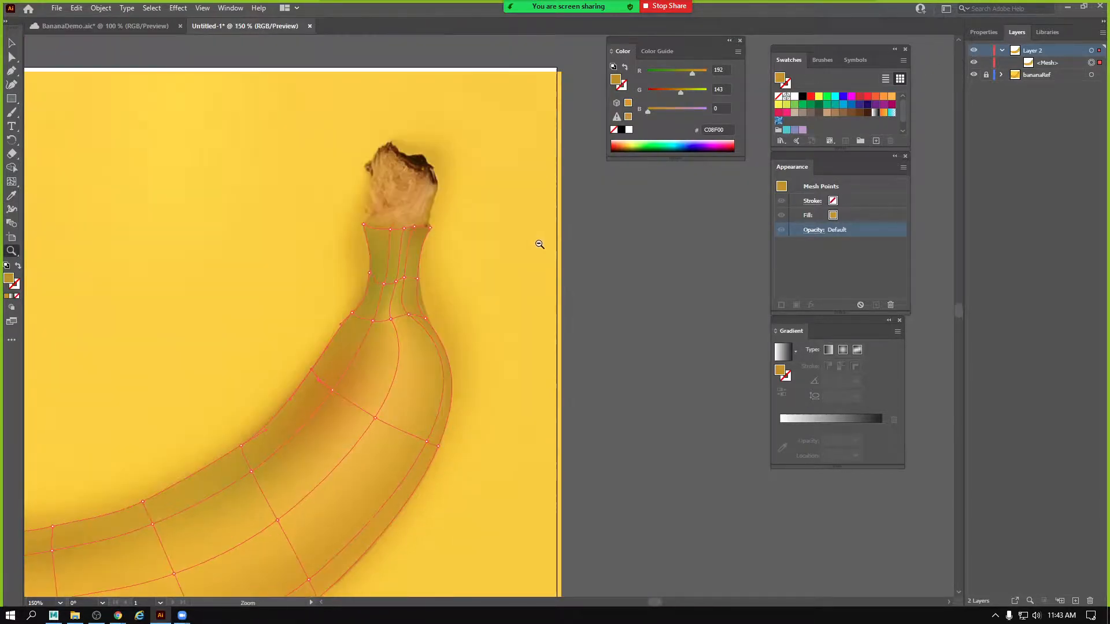
pyautogui.click(16, 42)
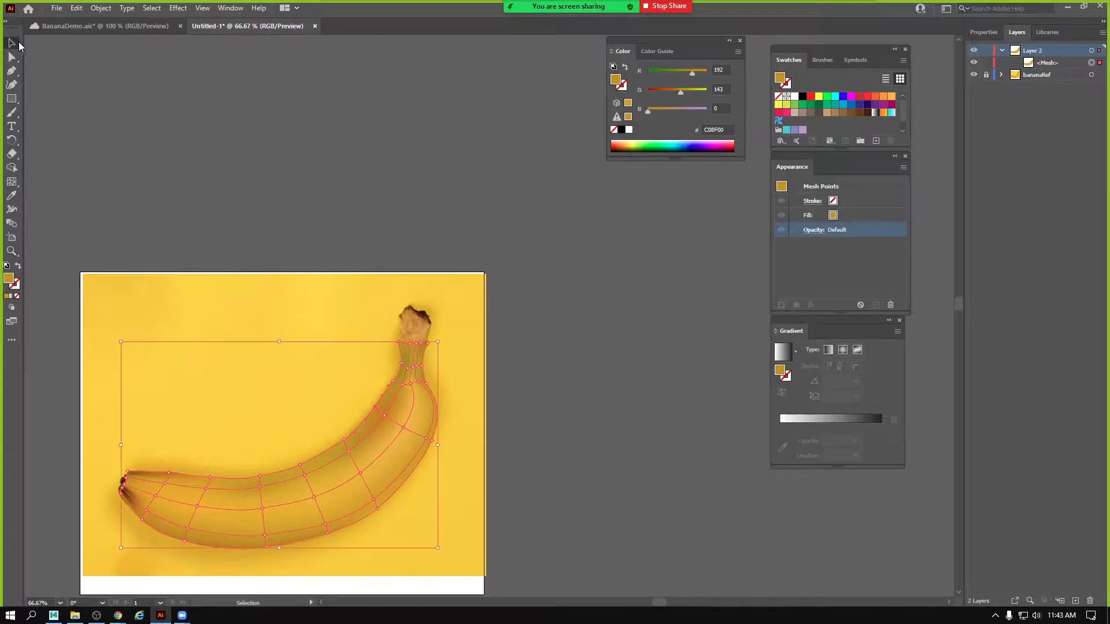
pyautogui.click(565, 473)
pyautogui.moveTo(473, 402); pyautogui.dragTo(555, 276)
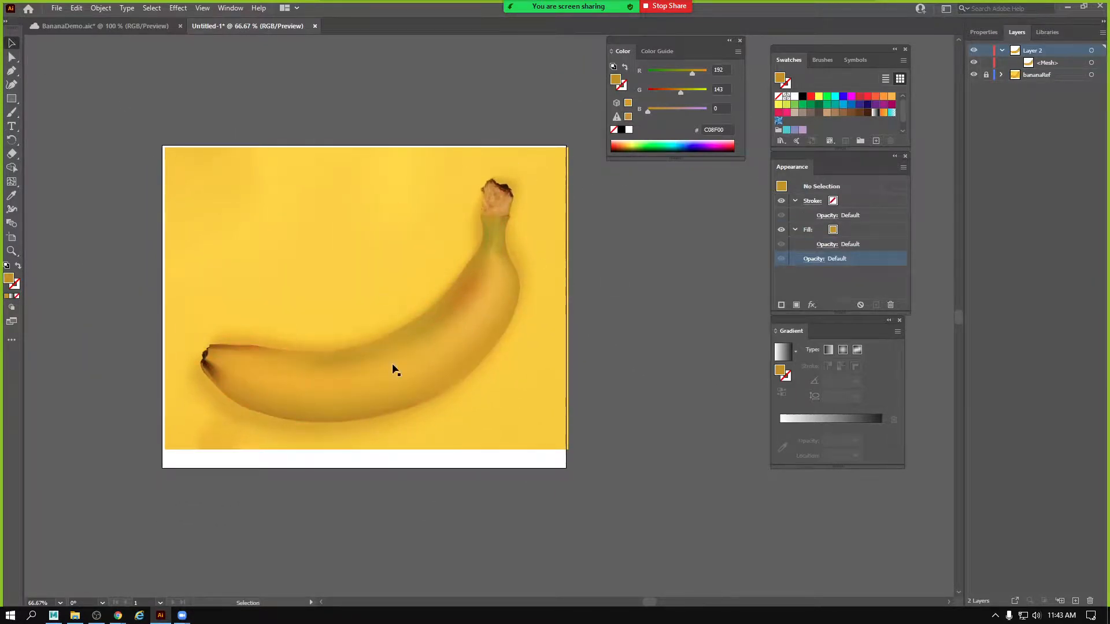
# Switch to the BananaDemo document and display all Layer 2 objects together with Layer 1's reference photo.
pyautogui.click(112, 23)
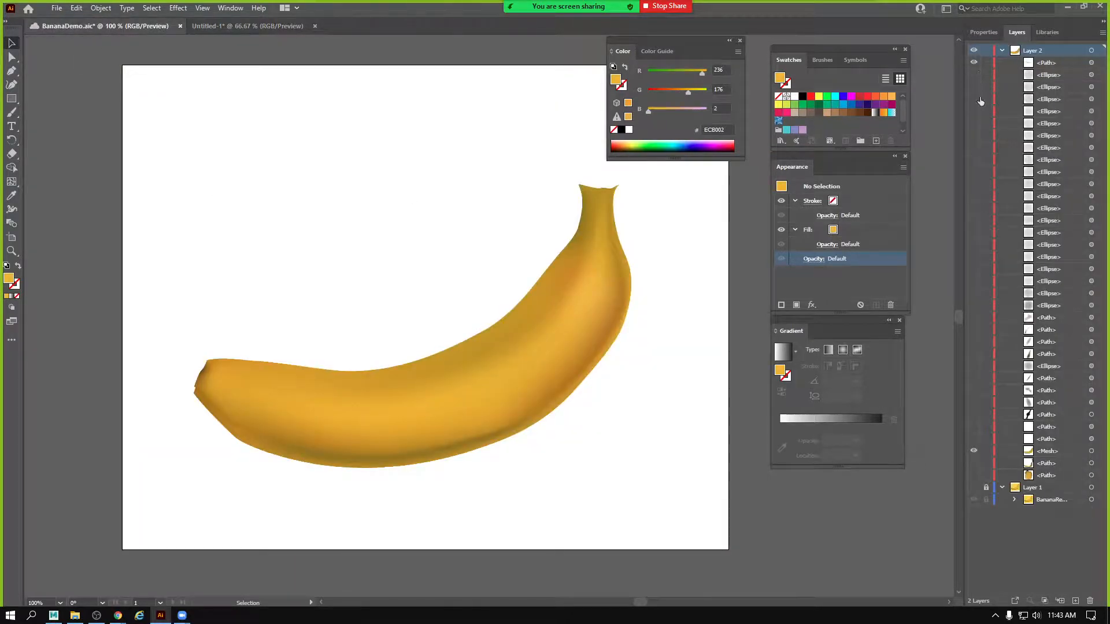
pyautogui.moveTo(980, 100); pyautogui.dragTo(980, 412)
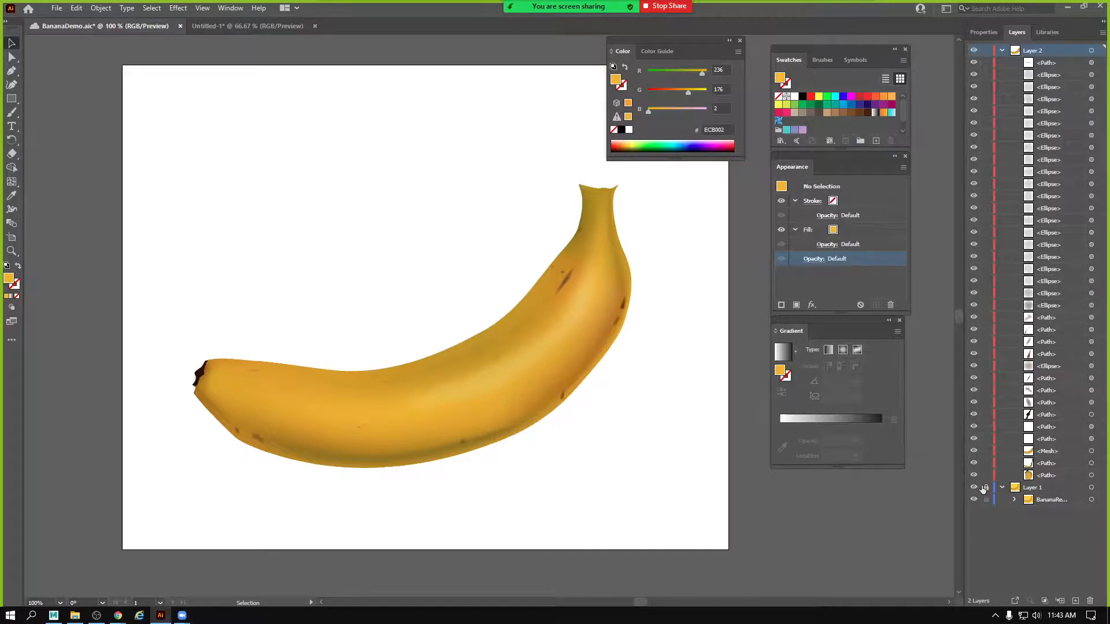
pyautogui.click(986, 489)
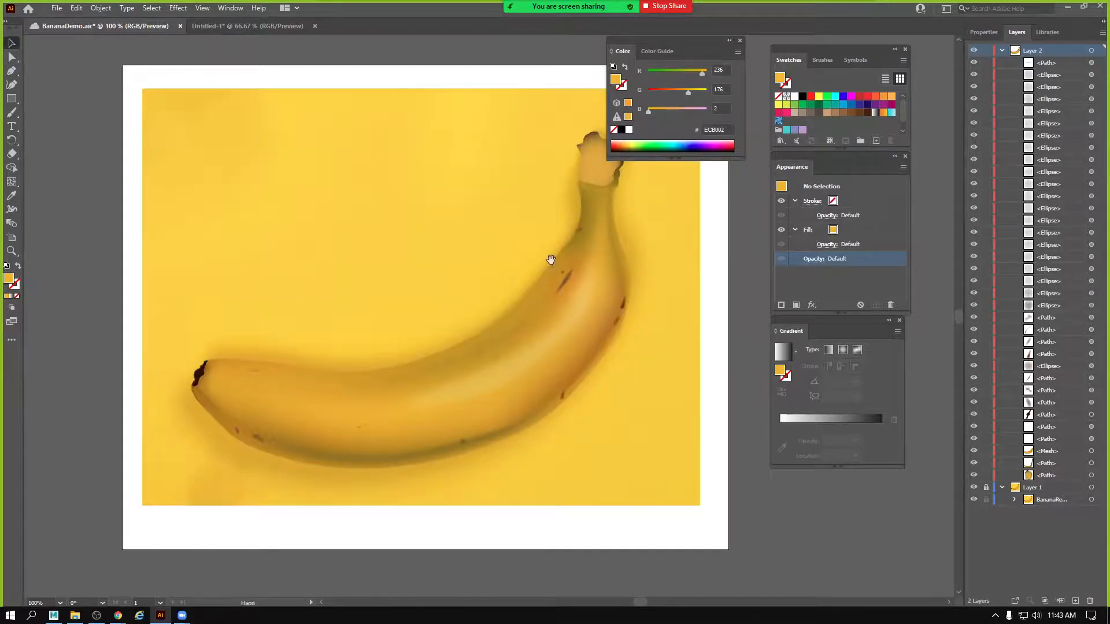
pyautogui.moveTo(550, 260); pyautogui.dragTo(544, 262)
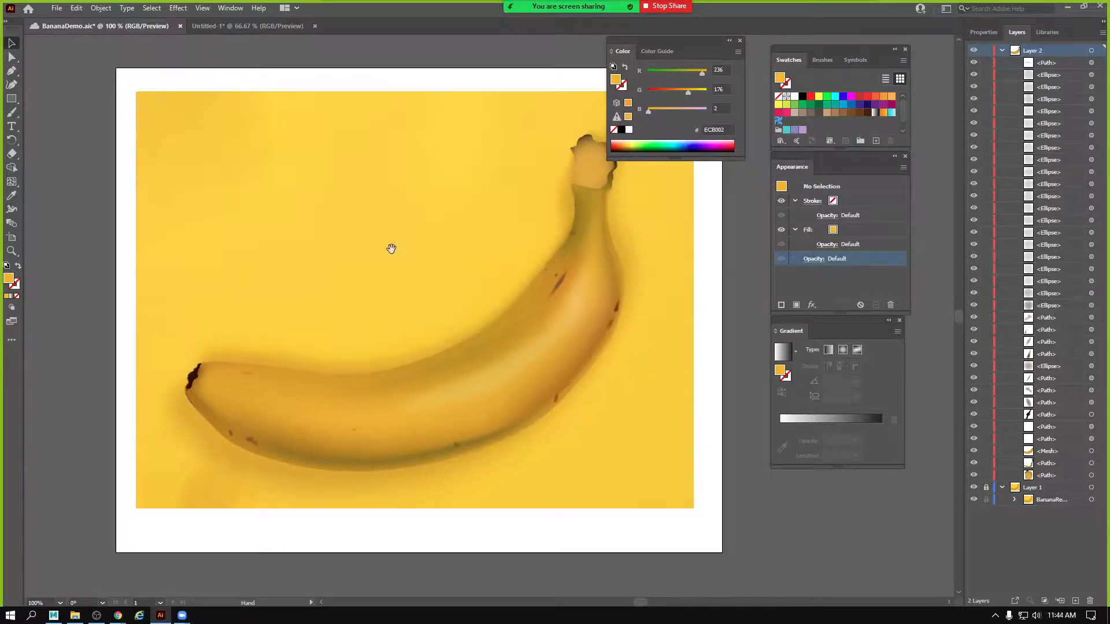
# Hide every Layer 2 object except the mesh, and redisplay the two paths directly beneath it, including the flat stem-cap shape.
pyautogui.moveTo(974, 439); pyautogui.dragTo(974, 63)
pyautogui.click(976, 466)
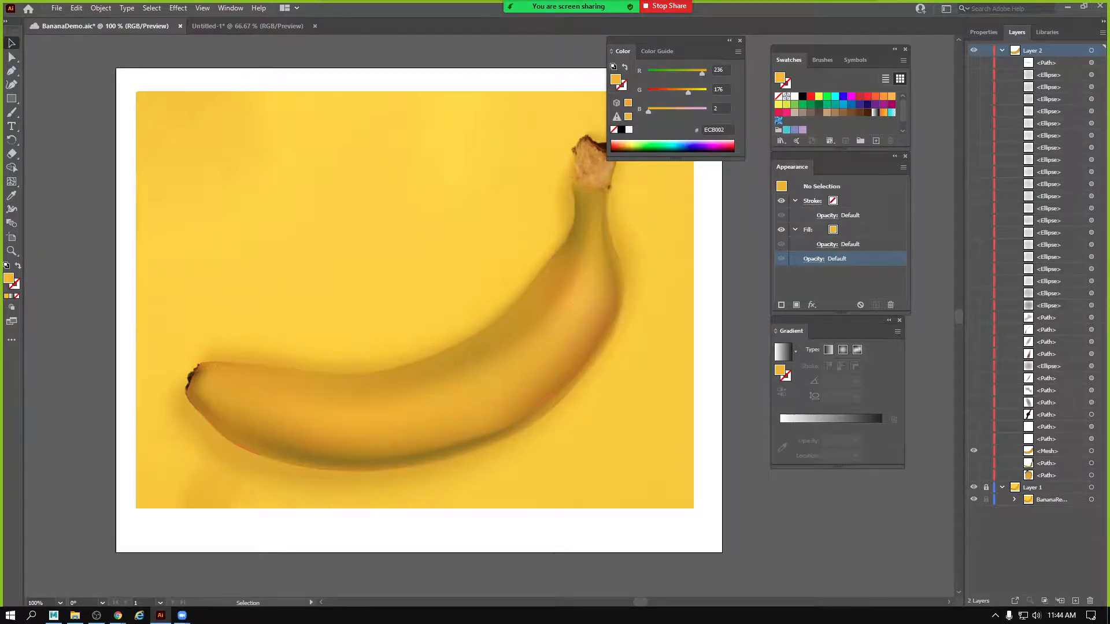
pyautogui.click(974, 463)
pyautogui.scroll(1, 545, 215)
pyautogui.hscroll(1, 545, 215)
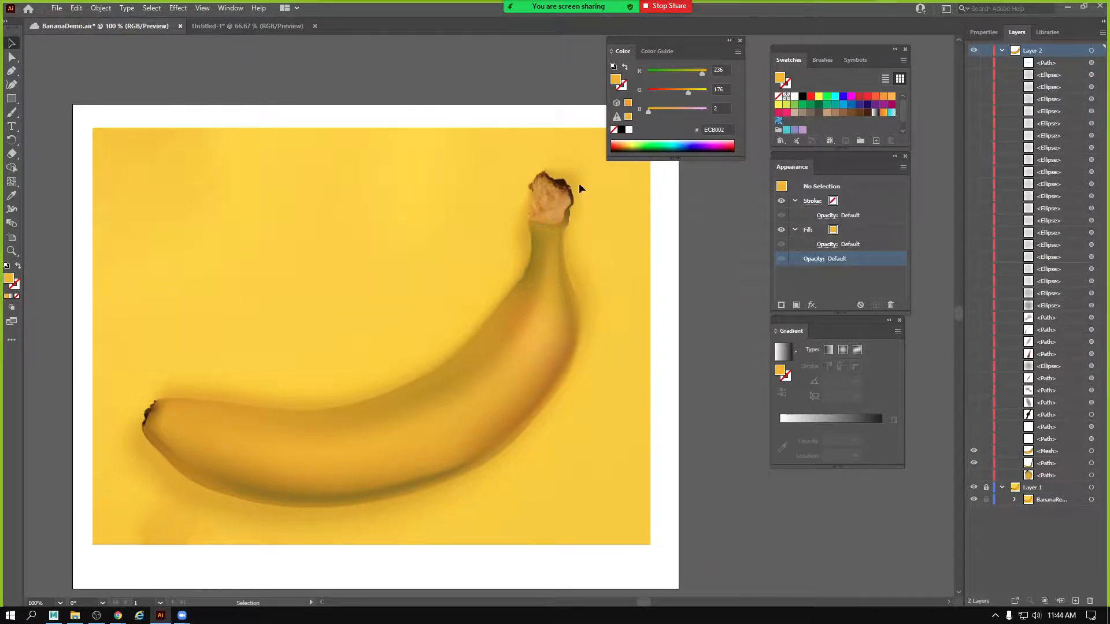
pyautogui.click(974, 475)
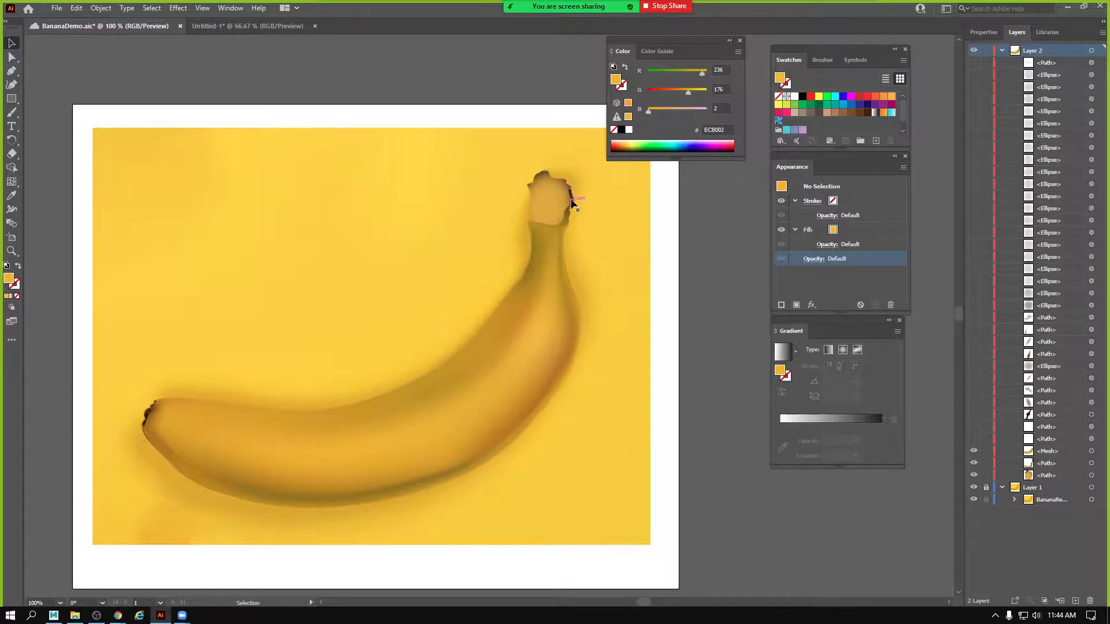
# Toggle the stem-cap path and the mesh off and on to compare them with the photo.
pyautogui.click(974, 476)
pyautogui.click(974, 476)
pyautogui.click(975, 476)
pyautogui.click(976, 476)
pyautogui.click(974, 452)
pyautogui.click(974, 451)
# Display the two pale paths directly above the mesh and compare the body with and without the long highlight.
pyautogui.click(974, 438)
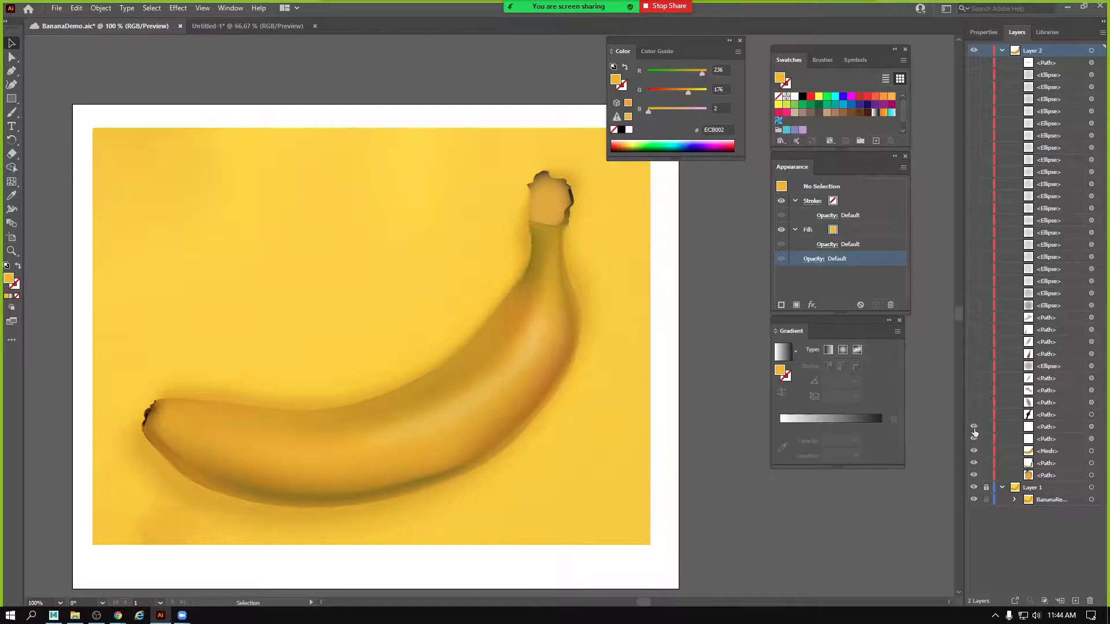
pyautogui.press('z')
pyautogui.click(470, 379)
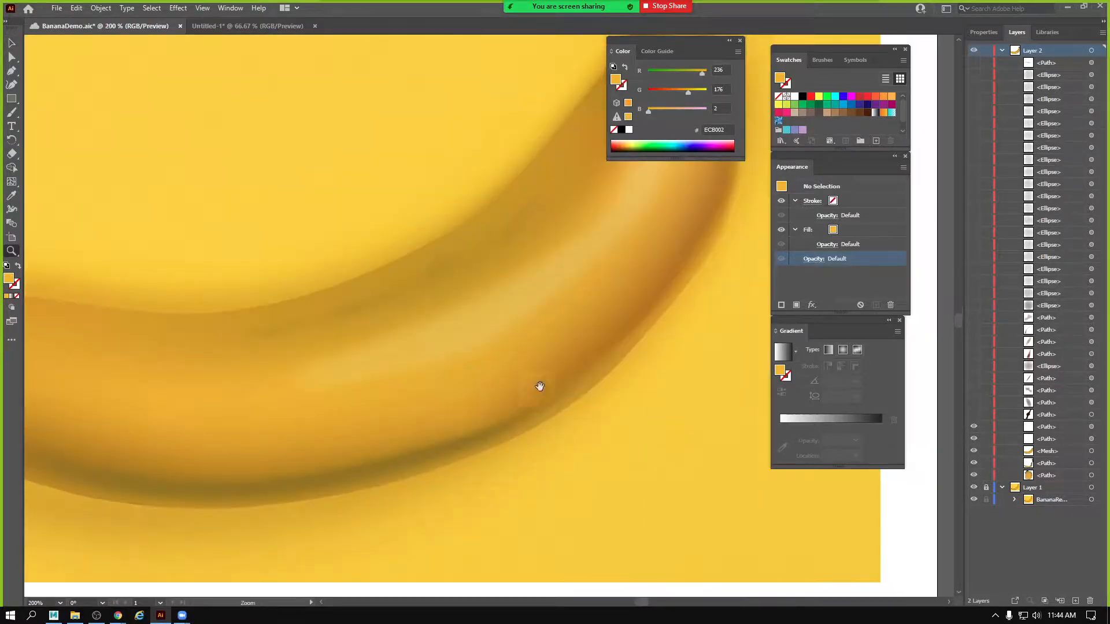
pyautogui.click(974, 439)
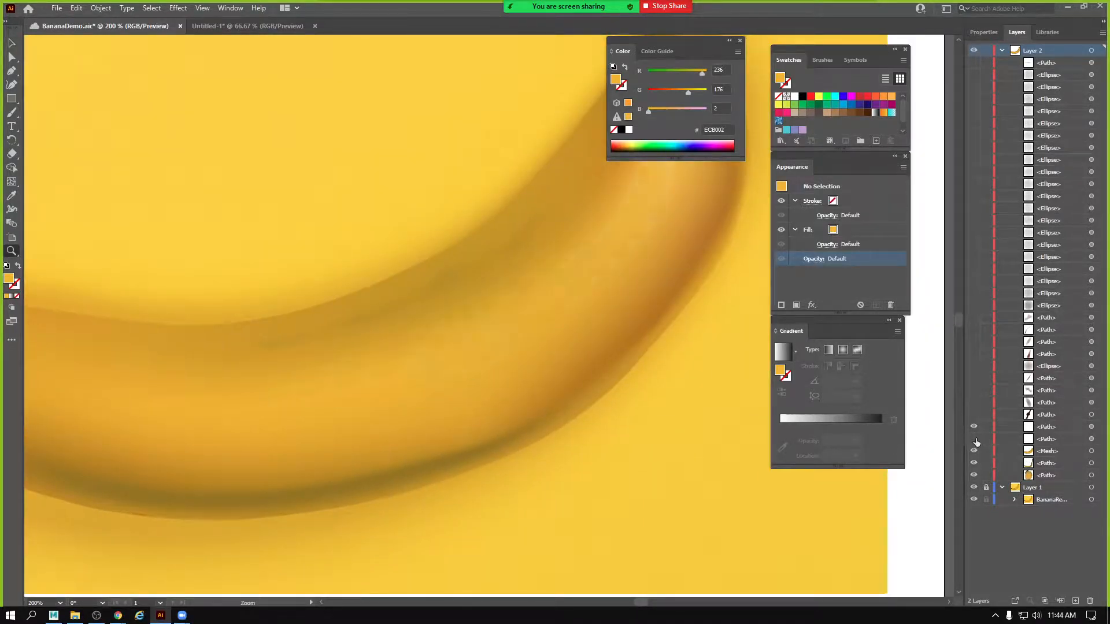
pyautogui.click(975, 440)
pyautogui.moveTo(542, 293); pyautogui.dragTo(498, 319)
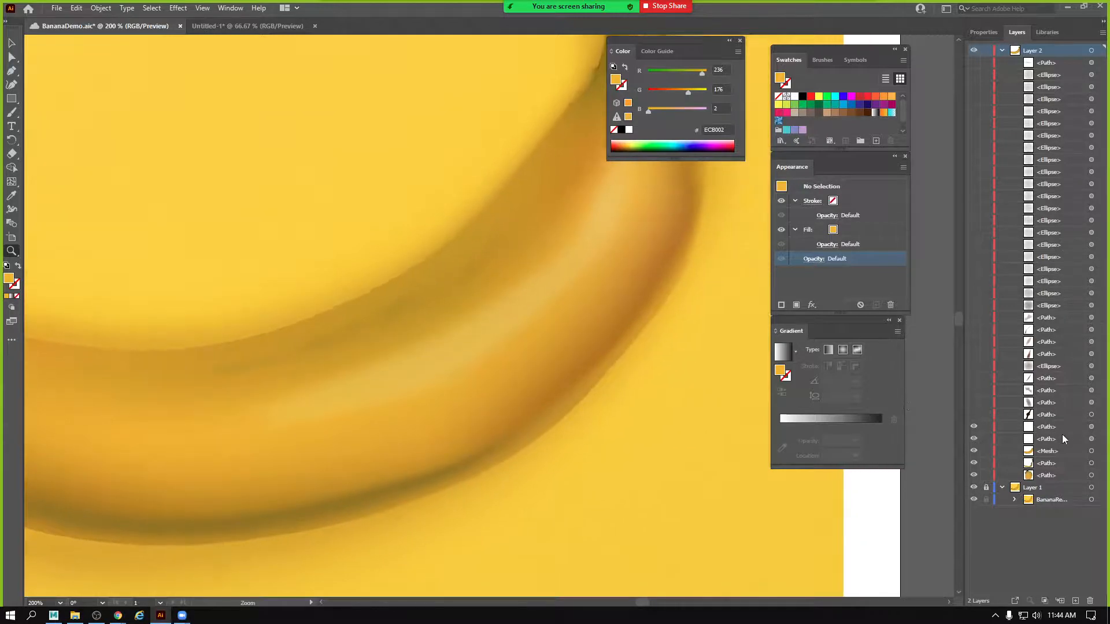
# Select the two pale paths above the mesh in turn to examine their shape, feather and opacity.
pyautogui.click(1093, 427)
pyautogui.click(1098, 439)
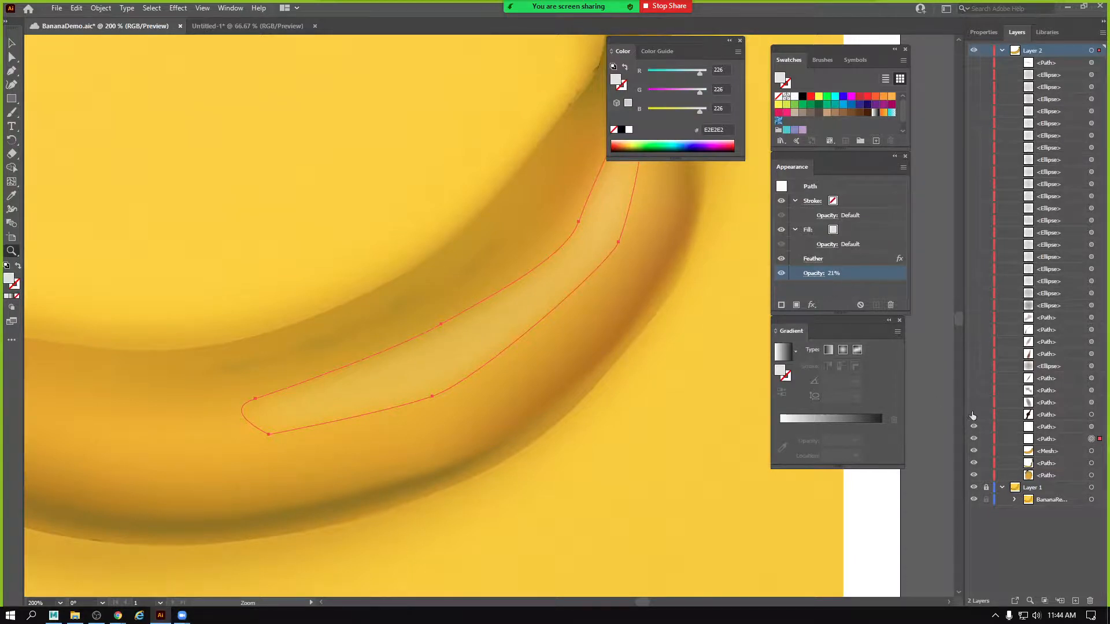
pyautogui.keyDown('alt'); pyautogui.click(578, 400); pyautogui.keyUp('alt')
pyautogui.keyDown('alt'); pyautogui.click(578, 400); pyautogui.keyUp('alt')
pyautogui.moveTo(455, 324); pyautogui.dragTo(587, 429)
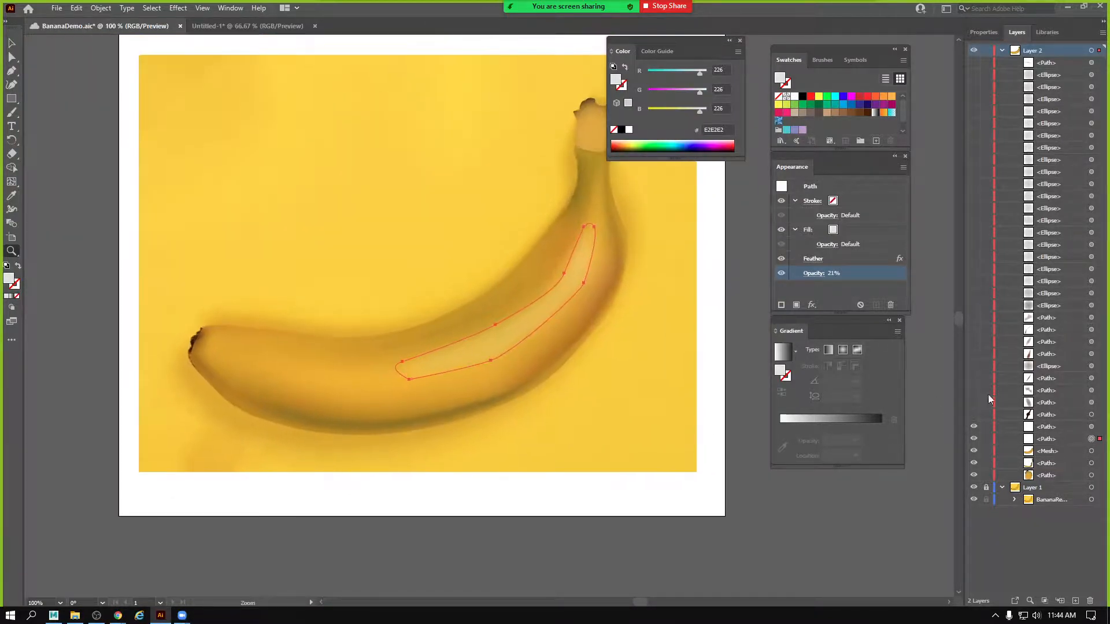
# Redisplay the dark tip and the first brown blemish objects above the highlights, and activate the Ellipse tool.
pyautogui.click(973, 403)
pyautogui.click(974, 378)
pyautogui.click(11, 99)
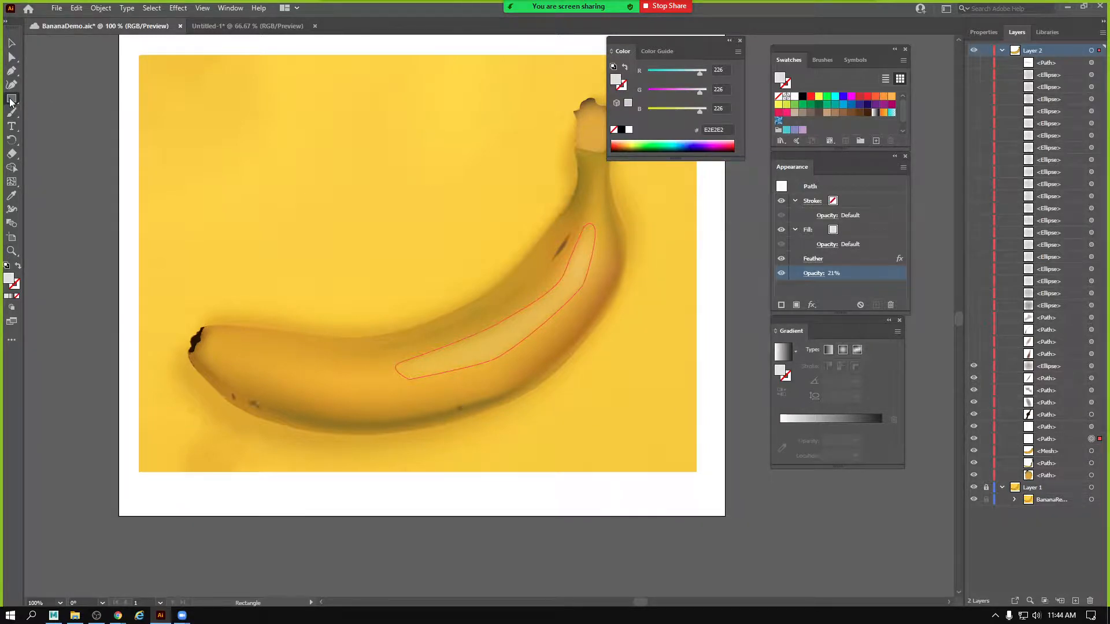
pyautogui.moveTo(11, 98); pyautogui.dragTo(56, 119)
# Redisplay the remaining brown blemish paths and most of the small spot ellipses in Layer 2.
pyautogui.click(974, 355)
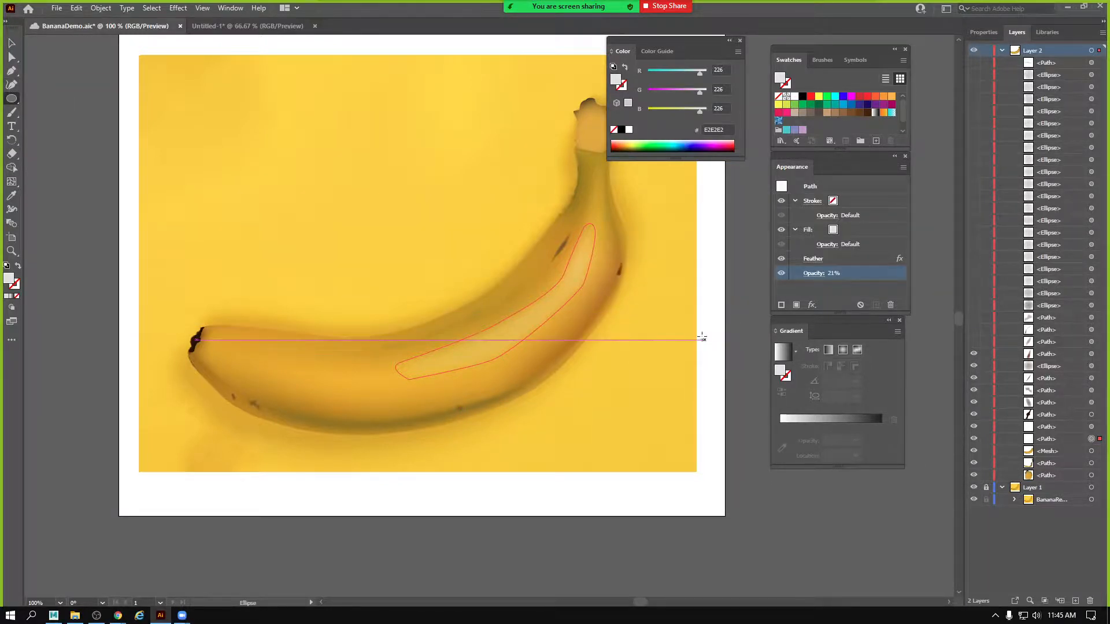
pyautogui.click(974, 330)
pyautogui.click(973, 317)
pyautogui.click(974, 305)
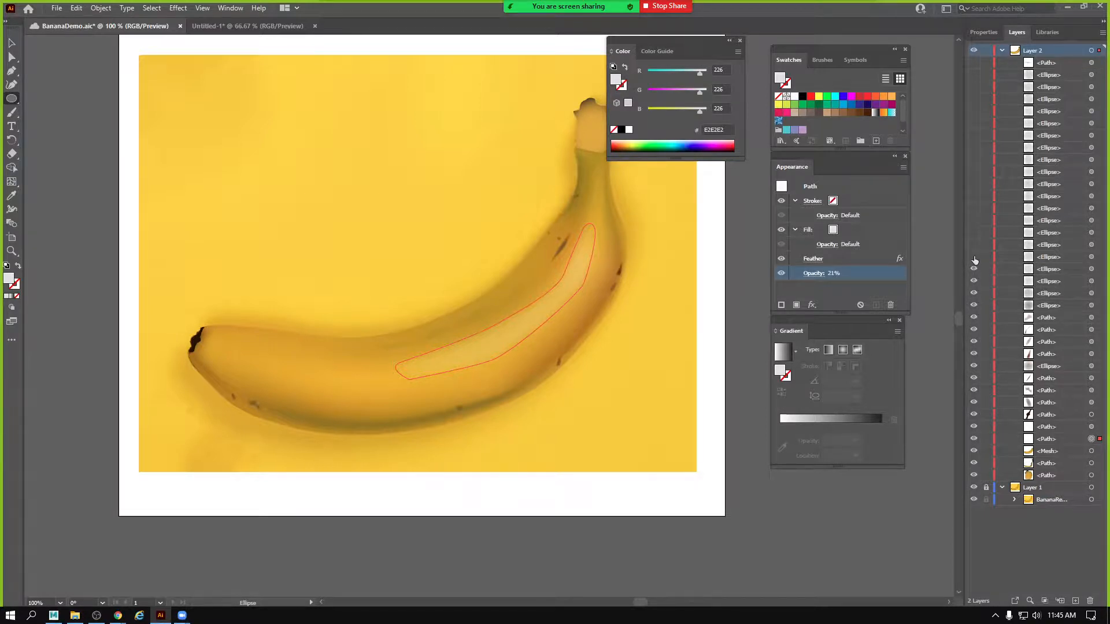
pyautogui.moveTo(973, 190); pyautogui.dragTo(974, 147)
# Duplicate the round brown spot beside the upper dark streak, placing the copy farther down the banana's inner side.
pyautogui.press('z')
pyautogui.click(542, 256)
pyautogui.click(542, 256)
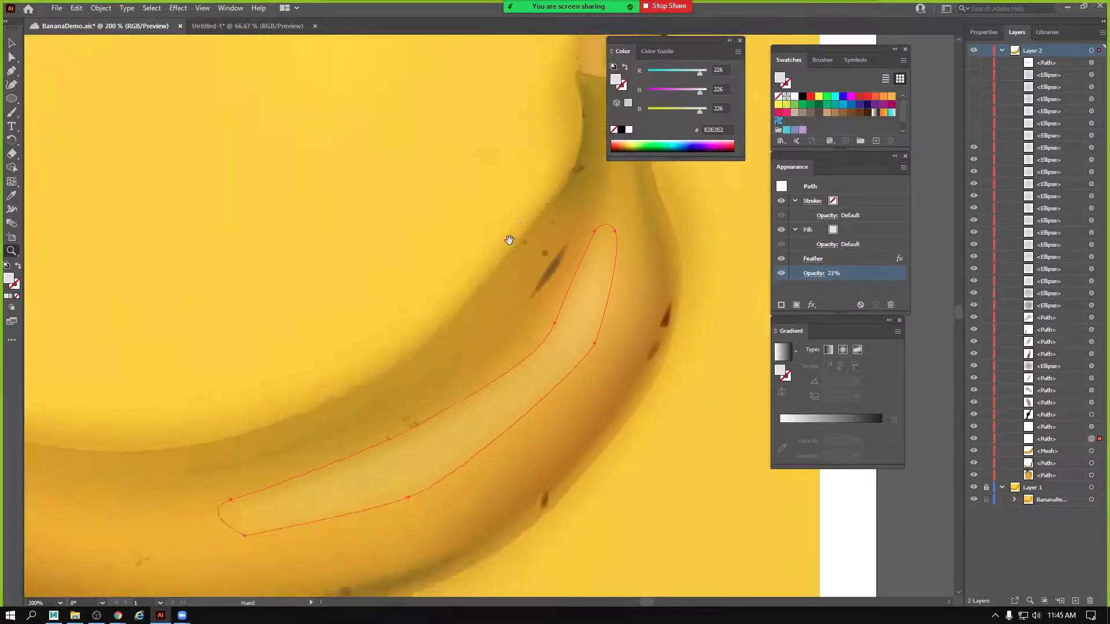
pyautogui.click(509, 240)
pyautogui.click(11, 57)
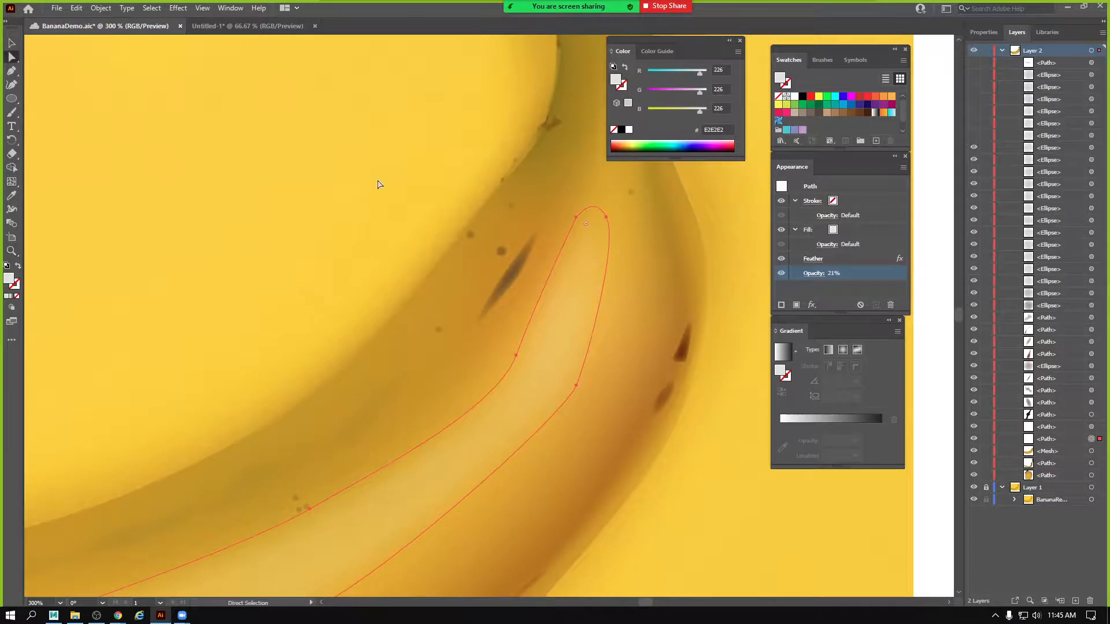
pyautogui.click(501, 251)
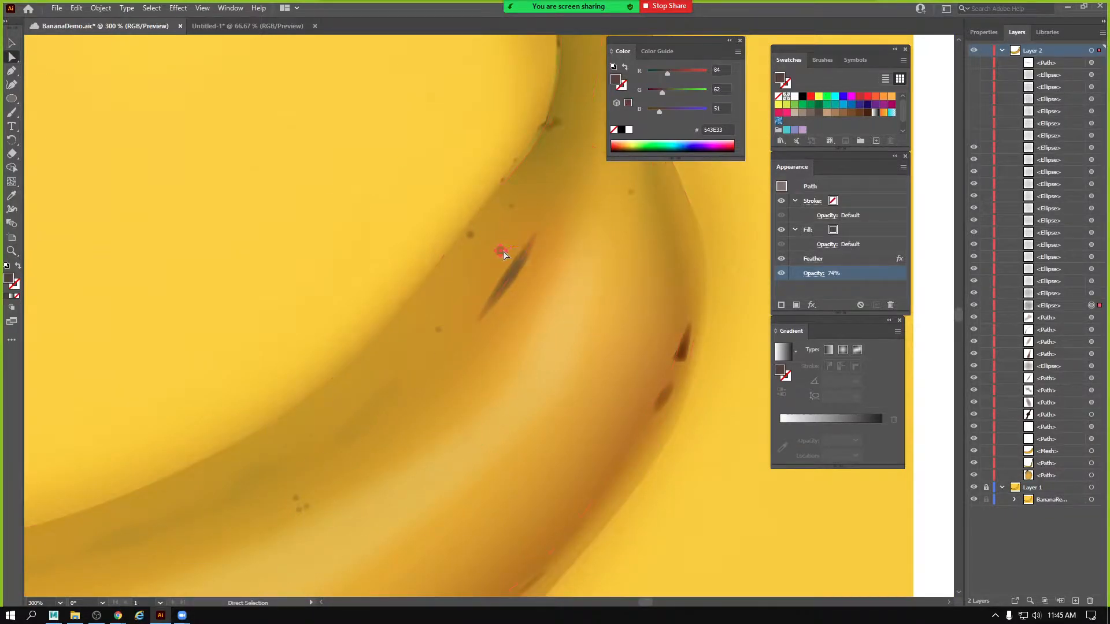
pyautogui.moveTo(509, 261); pyautogui.dragTo(378, 397)
pyautogui.click(741, 281)
# Set the copied brown spot's opacity to 50%.
pyautogui.press('z')
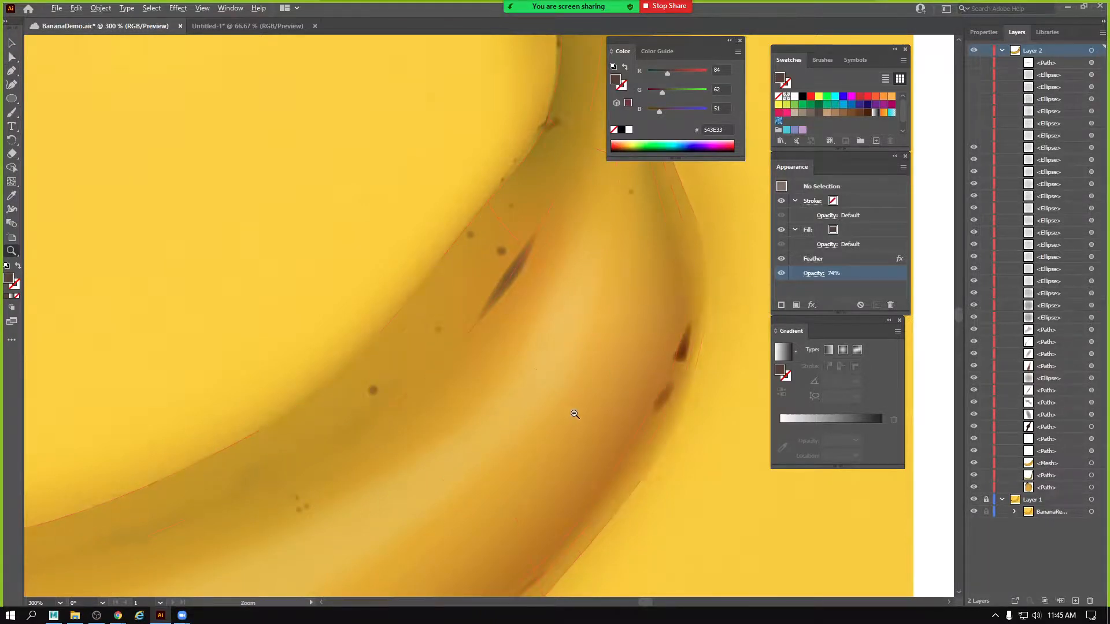
pyautogui.keyDown('alt'); pyautogui.click(575, 411); pyautogui.keyUp('alt')
pyautogui.keyDown('alt'); pyautogui.click(575, 411); pyautogui.keyUp('alt')
pyautogui.moveTo(415, 251); pyautogui.dragTo(630, 309)
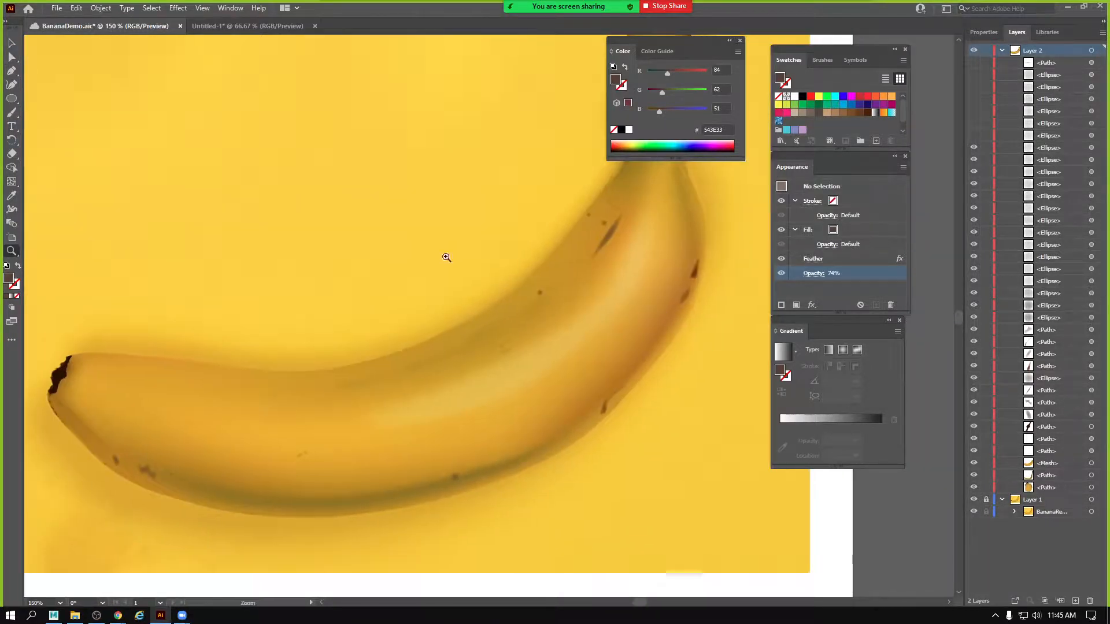
pyautogui.click(12, 57)
pyautogui.click(539, 292)
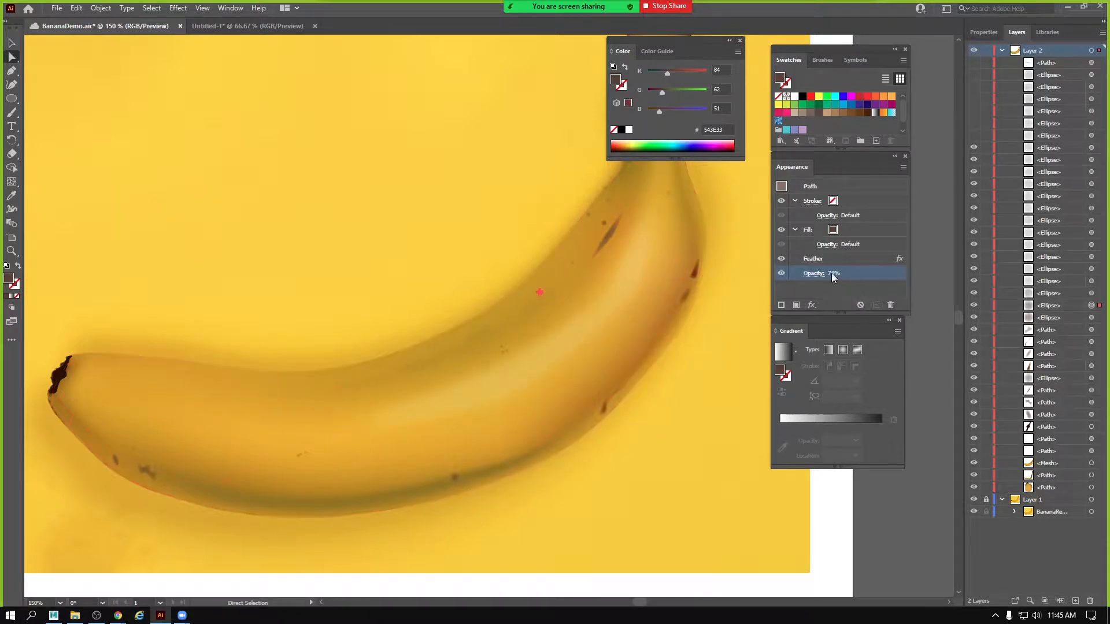
pyautogui.click(813, 275)
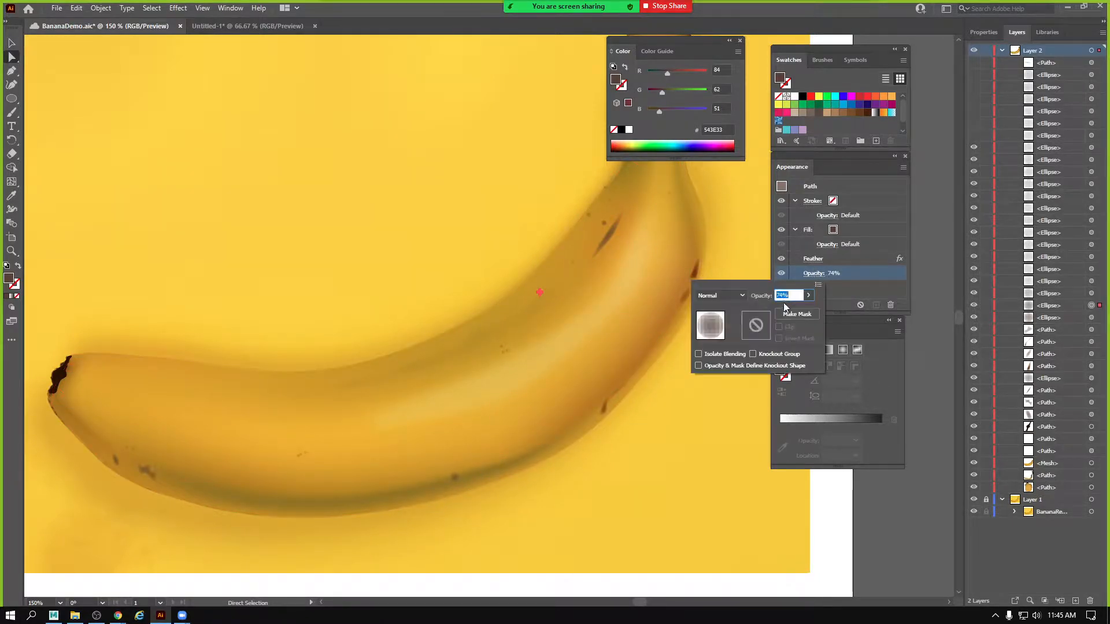
pyautogui.click(809, 295)
pyautogui.click(783, 310)
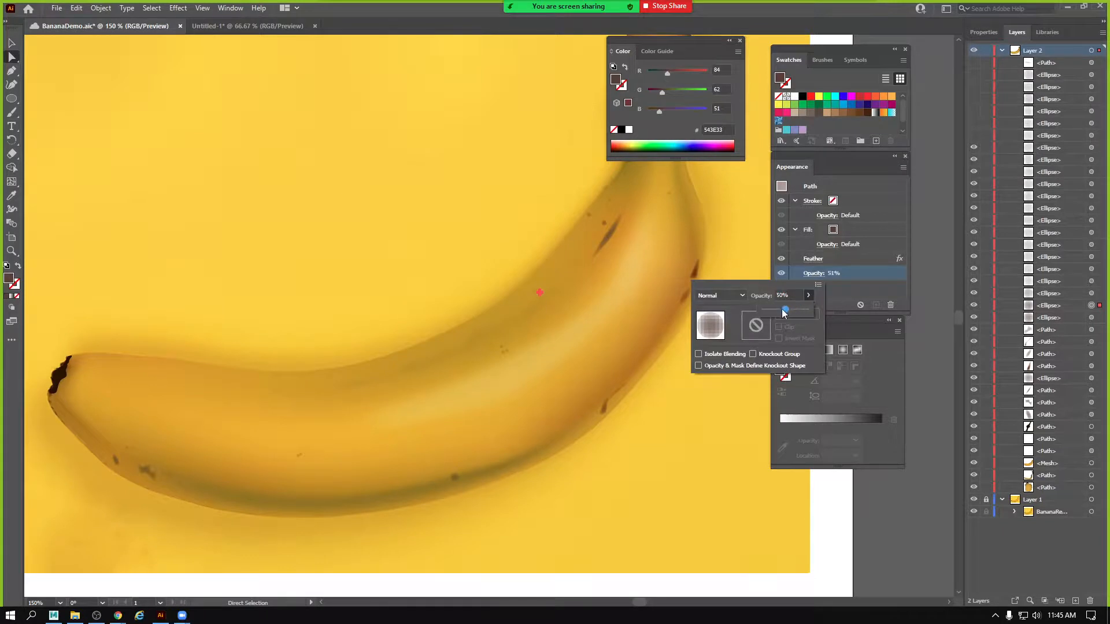
pyautogui.click(220, 176)
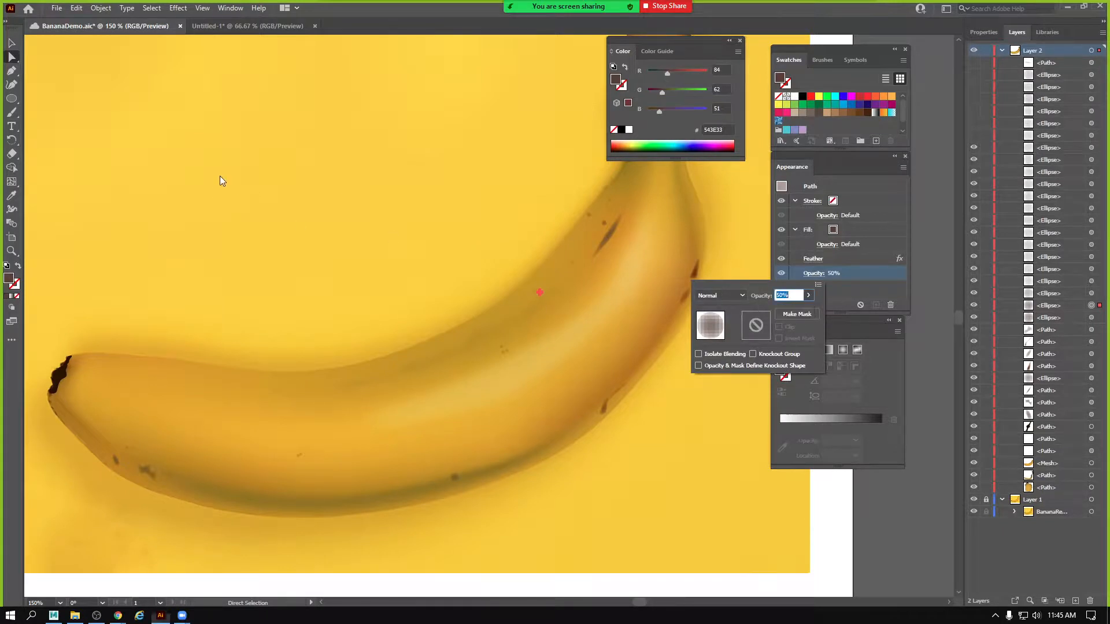
# Redisplay the remaining hidden spot ellipses and the topmost path in Layer 2, and view the whole artboard.
pyautogui.click(35, 45)
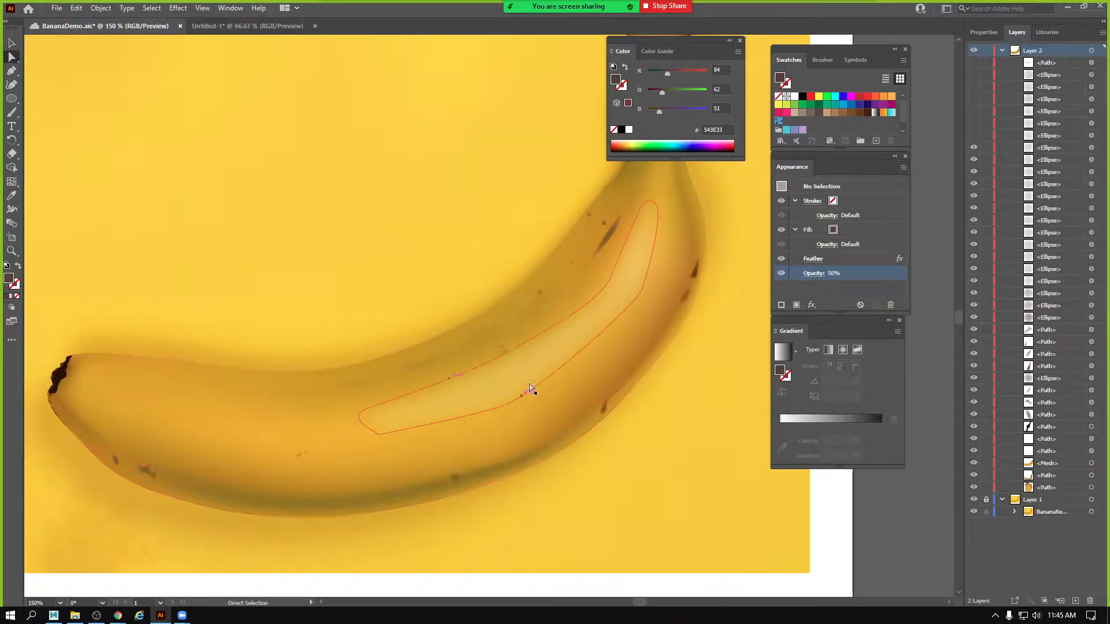
pyautogui.click(975, 137)
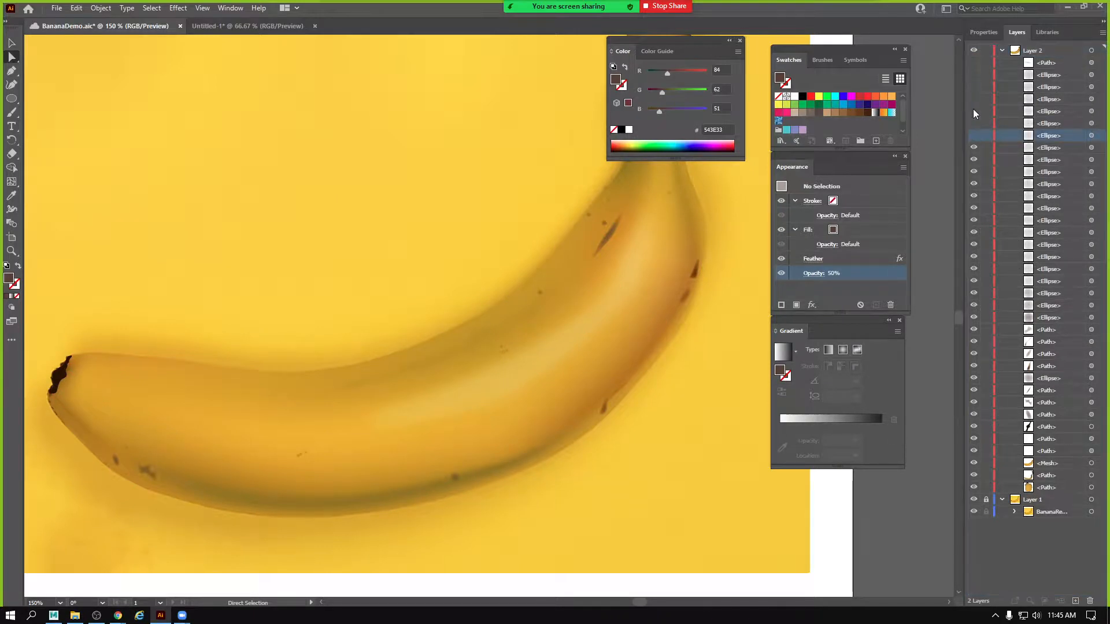
pyautogui.moveTo(973, 136); pyautogui.dragTo(974, 62)
pyautogui.press('z')
pyautogui.keyDown('alt'); pyautogui.click(639, 335); pyautogui.keyUp('alt')
pyautogui.keyDown('alt'); pyautogui.click(638, 337); pyautogui.keyUp('alt')
pyautogui.moveTo(469, 234); pyautogui.dragTo(592, 263)
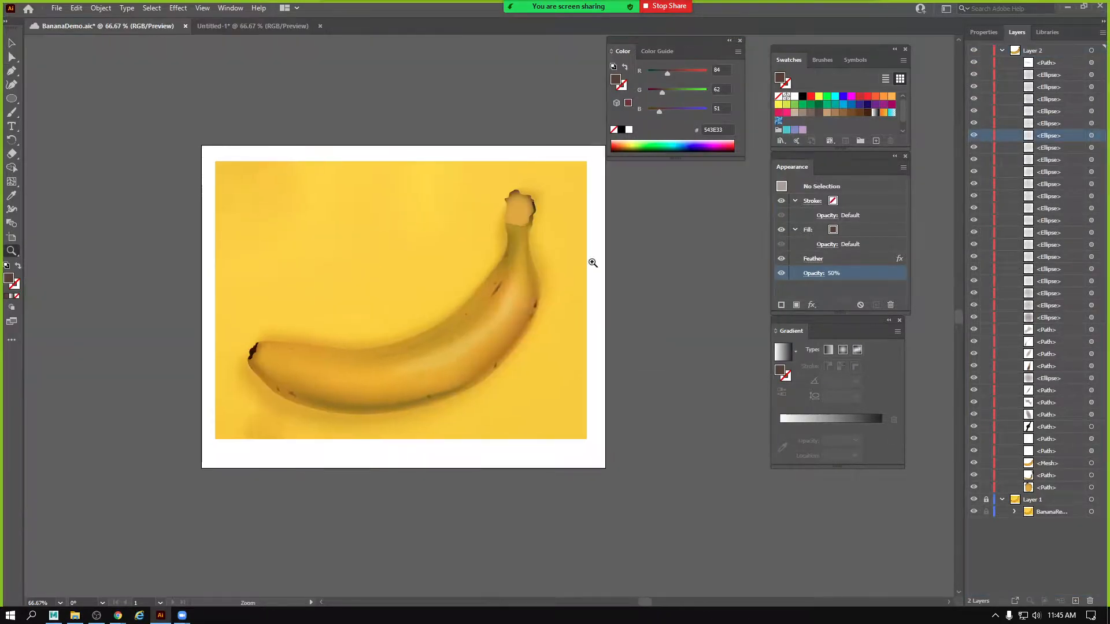
# Add a new layer directly above Layer 1 and draw a rectangle on it covering the whole photo behind the banana.
pyautogui.click(974, 489)
pyautogui.click(974, 490)
pyautogui.click(1063, 500)
pyautogui.click(1076, 601)
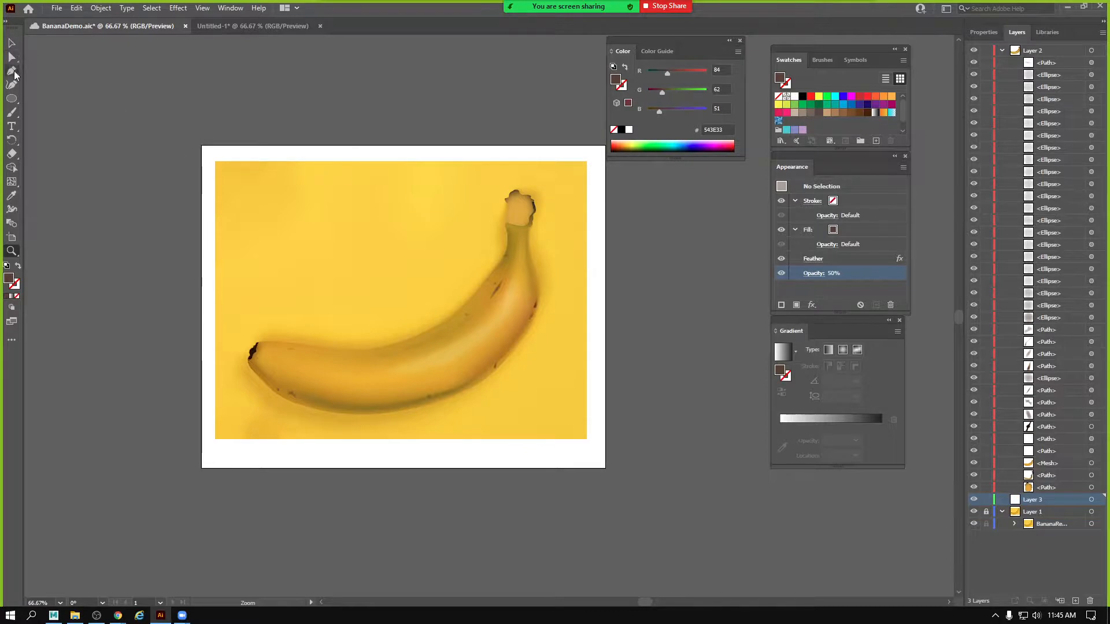
pyautogui.click(12, 98)
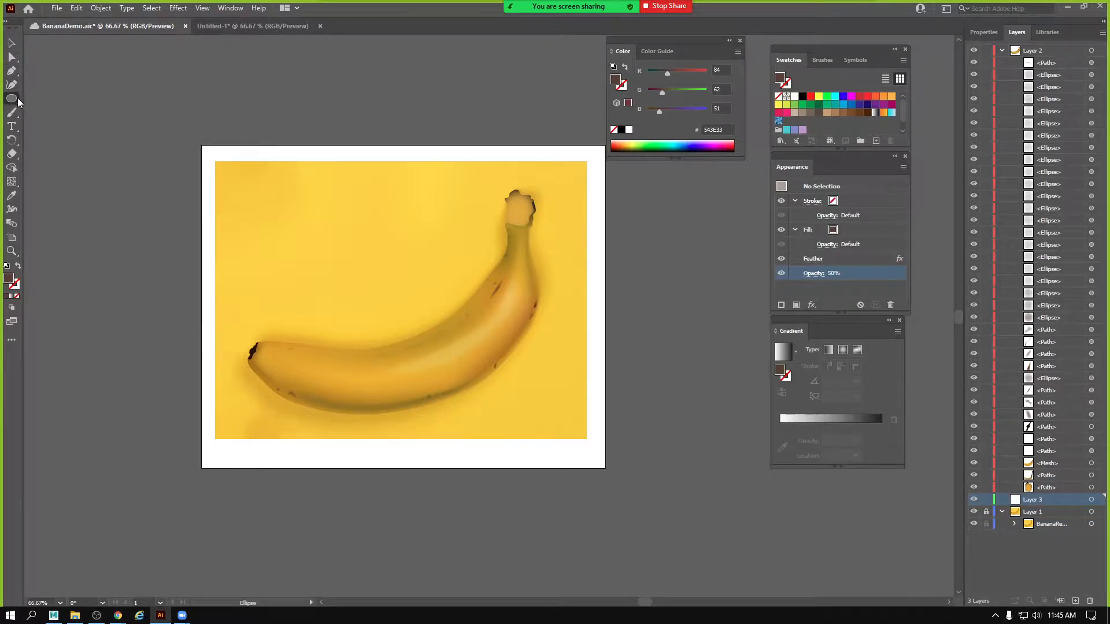
pyautogui.moveTo(12, 98); pyautogui.dragTo(52, 99)
pyautogui.moveTo(215, 162); pyautogui.dragTo(588, 441)
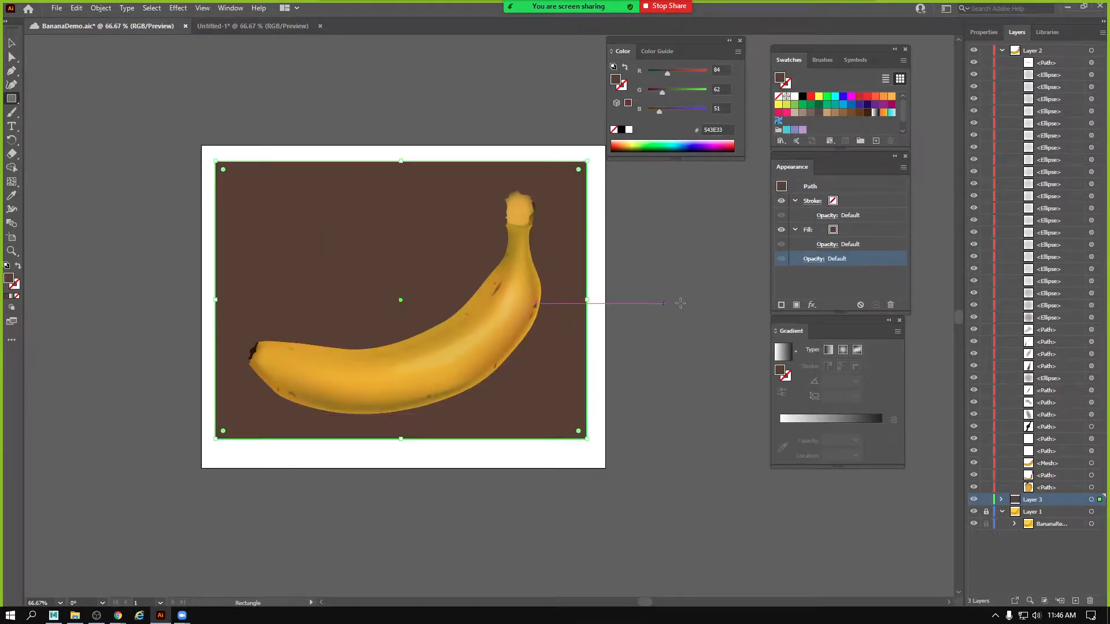
# Fill the background rectangle with the deep blue-violet 4100C5.
pyautogui.click(703, 141)
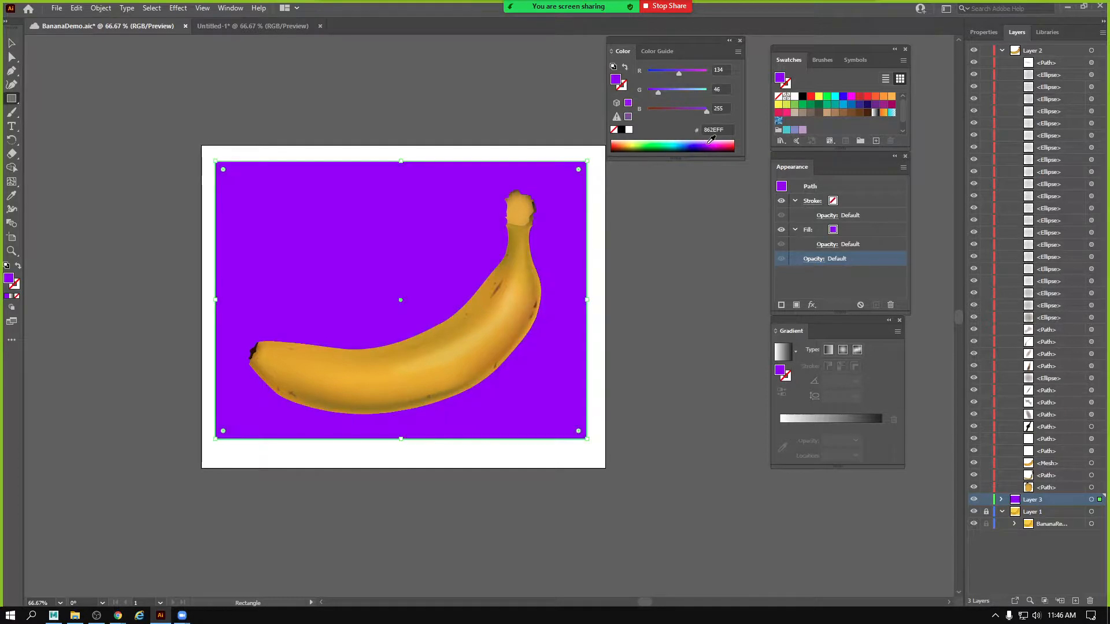
pyautogui.click(710, 139)
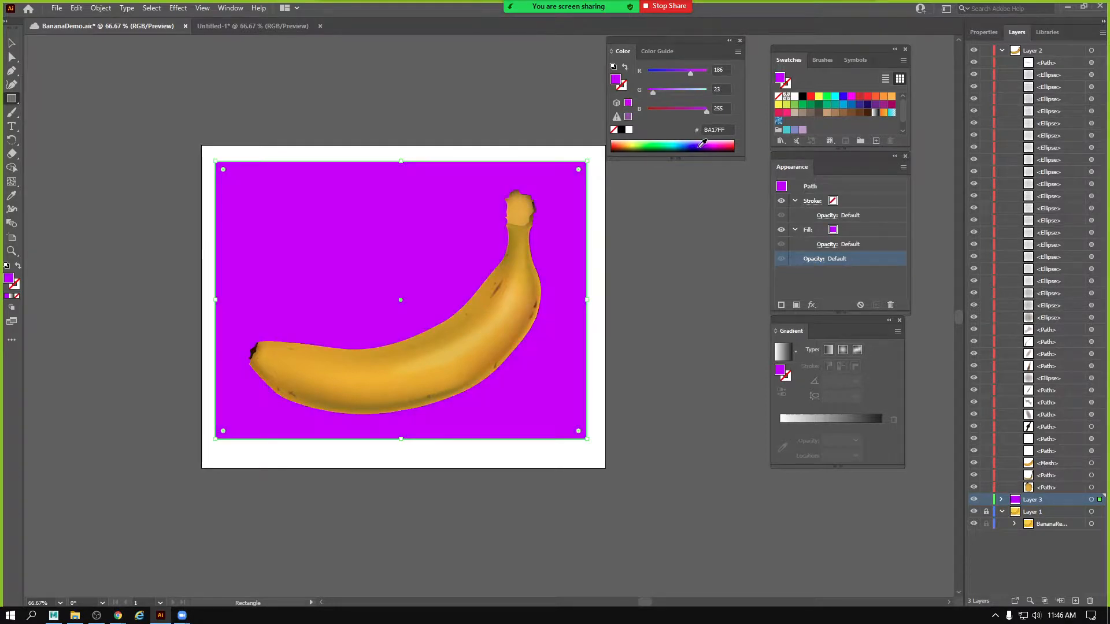
pyautogui.click(703, 144)
pyautogui.click(703, 142)
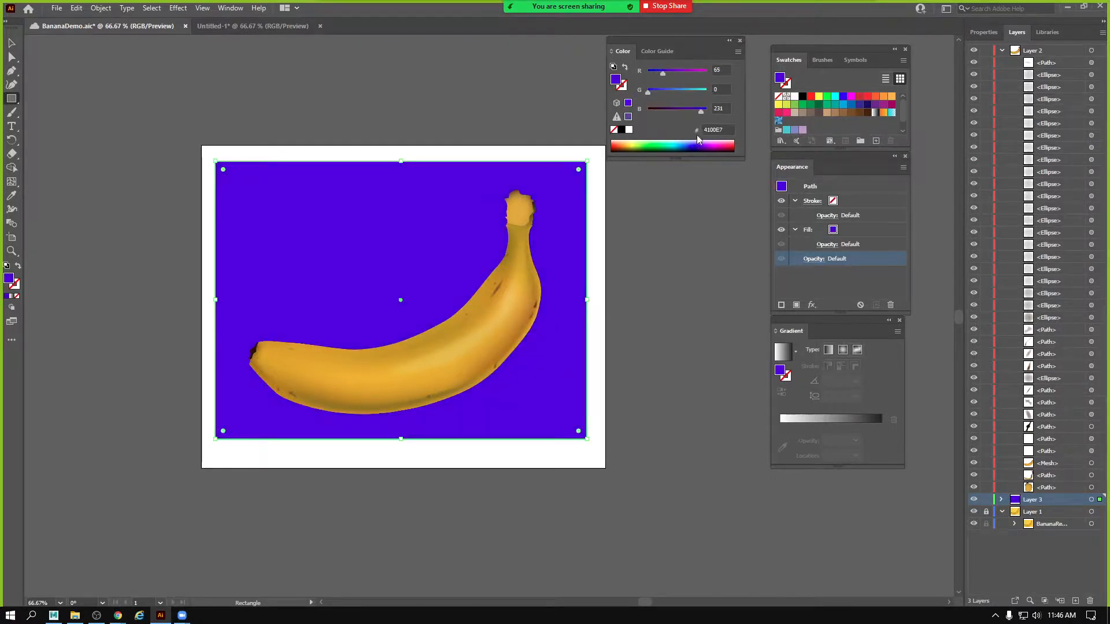
pyautogui.moveTo(702, 111); pyautogui.dragTo(695, 111)
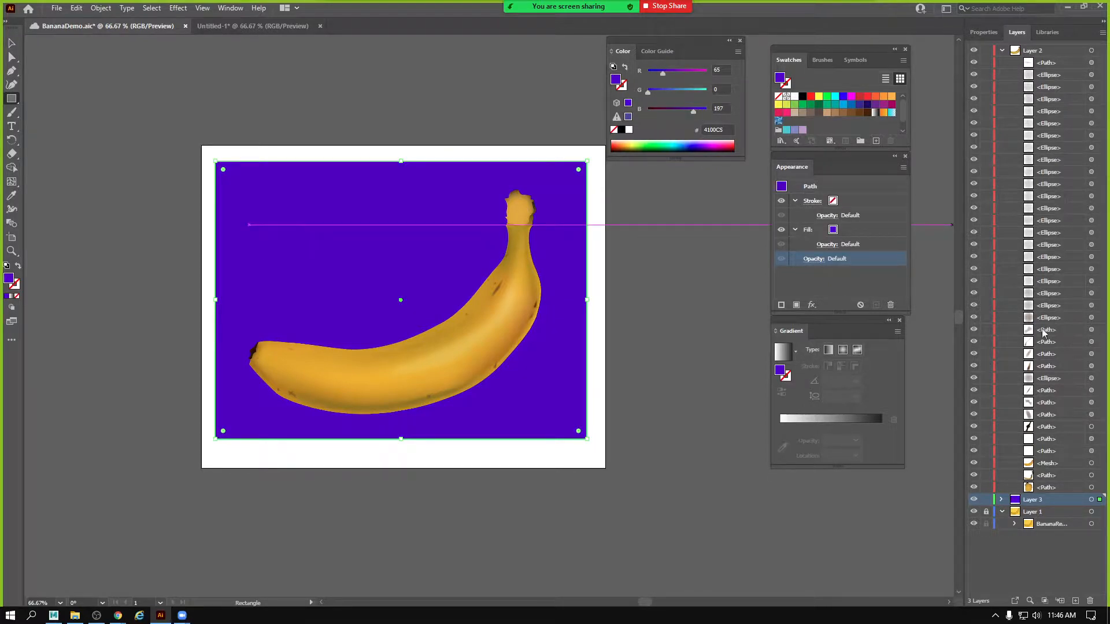
# Draw a wide, flat ellipse in Layer 3 beneath the banana's lower edge and fill it with dark blue 1B1464.
pyautogui.click(1076, 601)
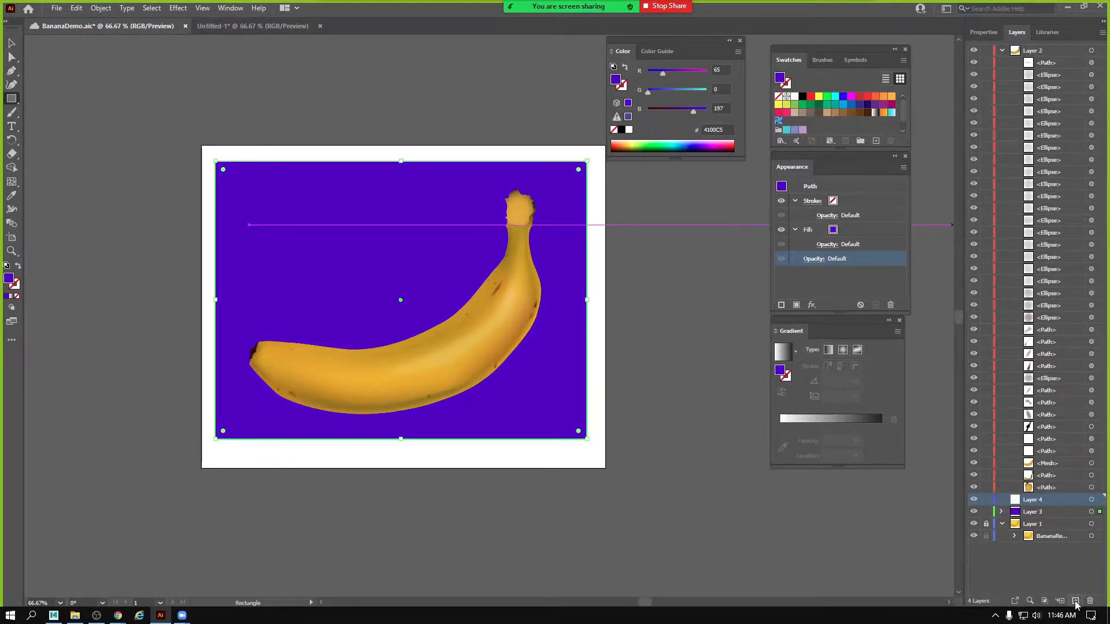
pyautogui.hotkey('ctrl', 'z')
pyautogui.click(1002, 500)
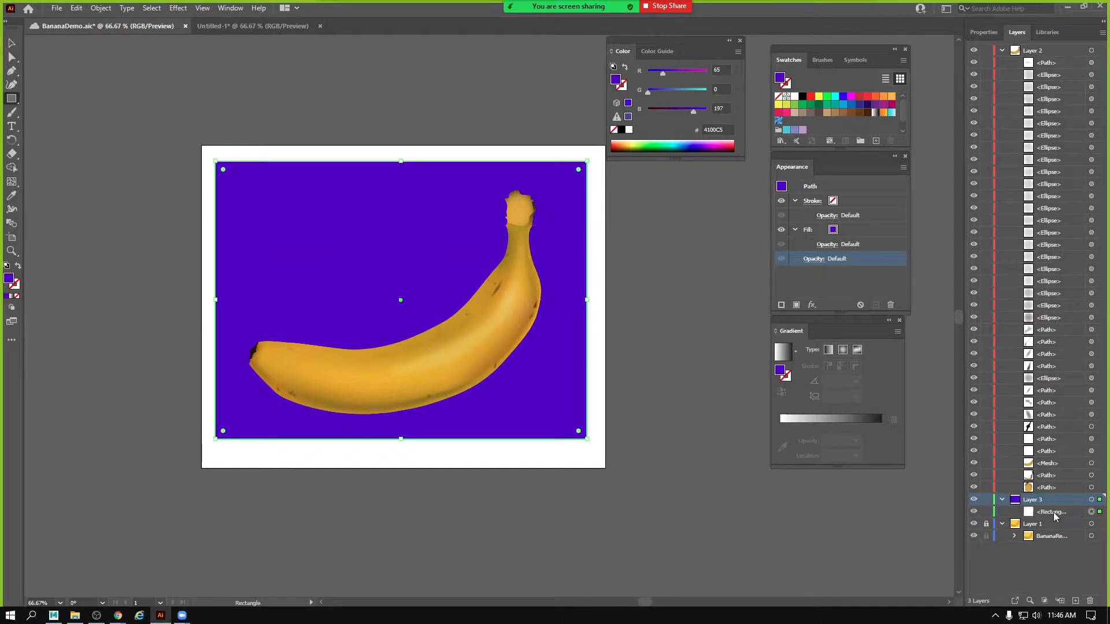
pyautogui.click(12, 98)
pyautogui.click(53, 114)
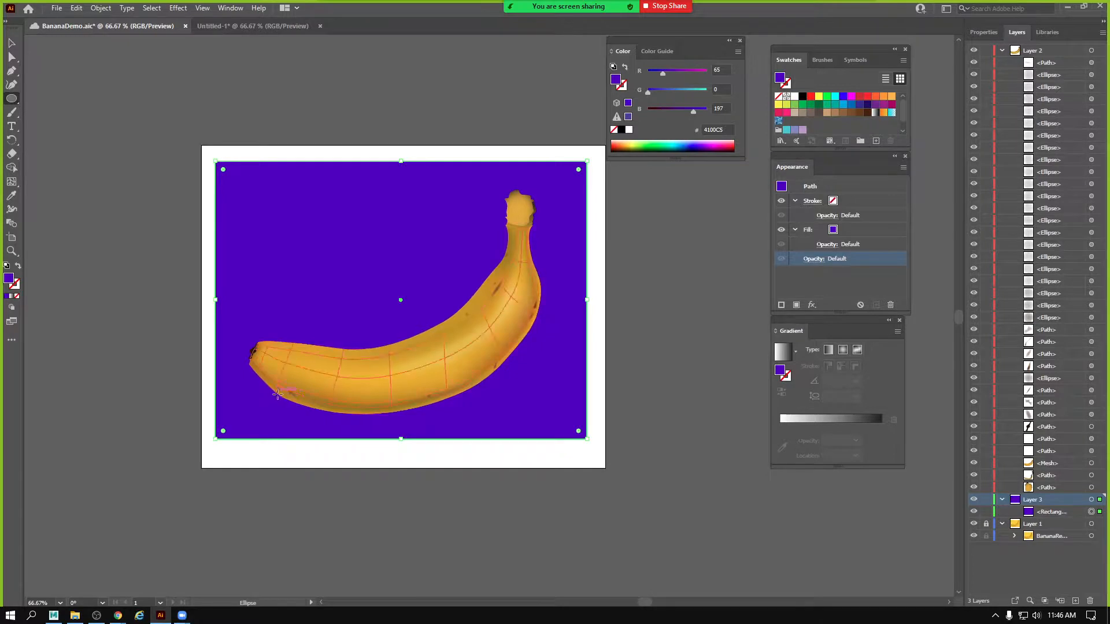
pyautogui.moveTo(277, 394); pyautogui.dragTo(536, 416)
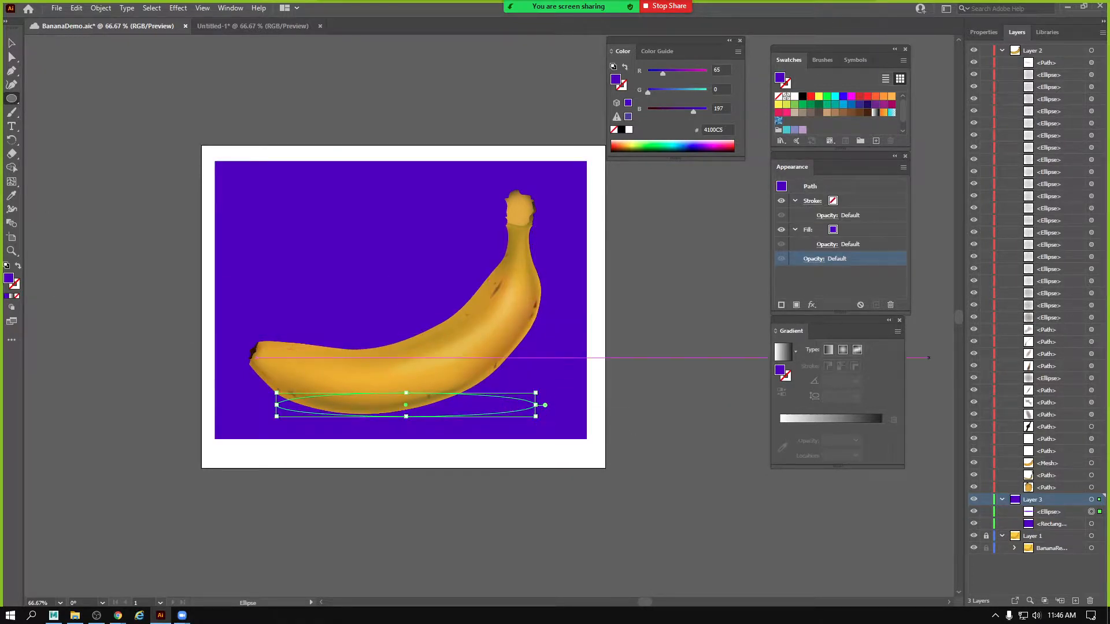
pyautogui.click(867, 105)
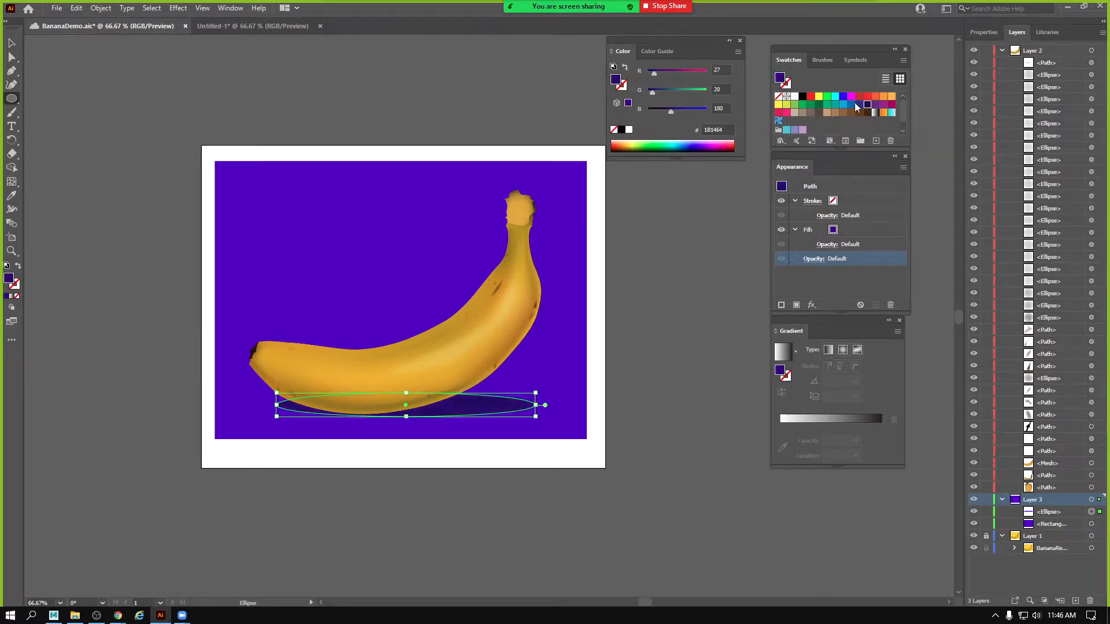
# Apply a Feather effect with a 7 pt radius to the dark blue shadow ellipse and save the document.
pyautogui.click(812, 305)
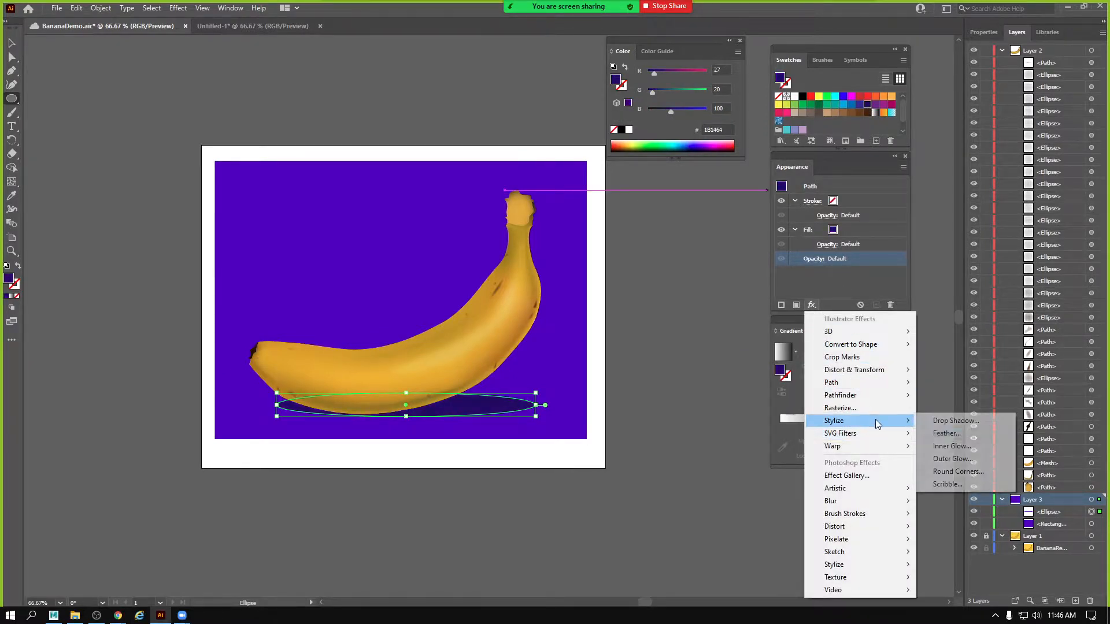
pyautogui.click(943, 433)
pyautogui.click(765, 318)
pyautogui.click(765, 318)
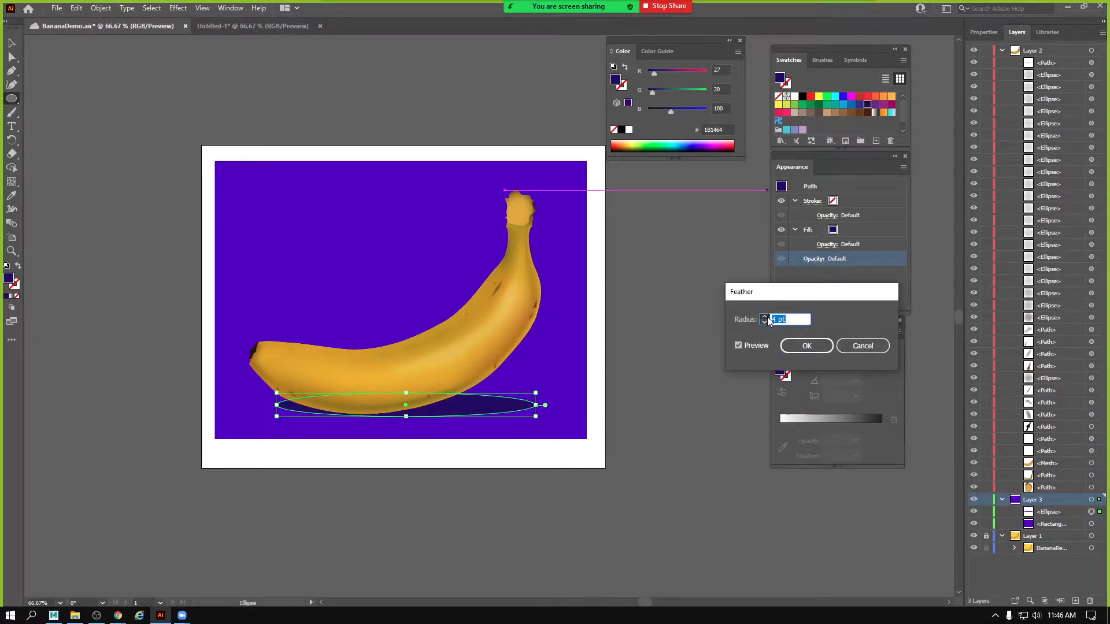
pyautogui.click(765, 318)
pyautogui.click(765, 318)
pyautogui.click(765, 318)
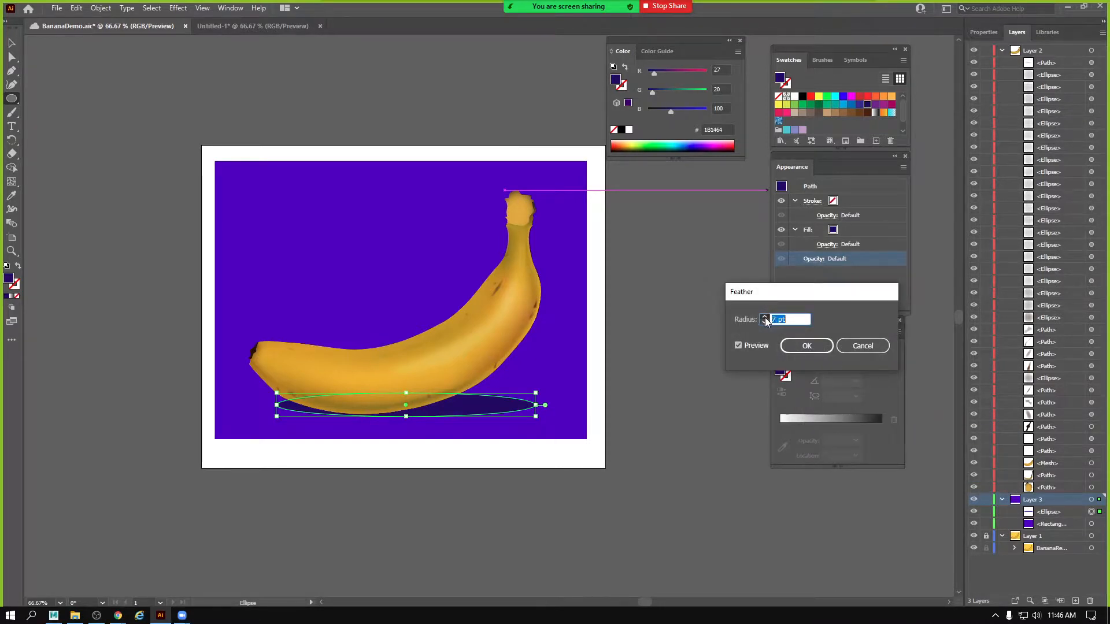
pyautogui.click(806, 346)
pyautogui.hotkey('ctrl', 's')
# Increase the shadow ellipse's Feather radius to 15 pt.
pyautogui.press('z')
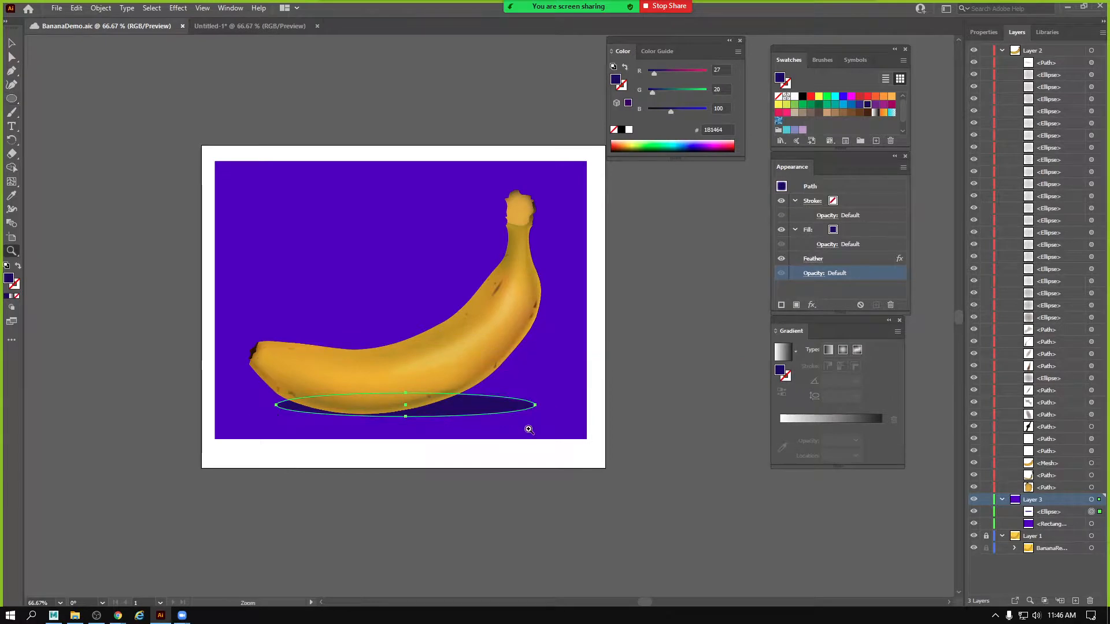
pyautogui.doubleClick(530, 428)
pyautogui.moveTo(351, 269); pyautogui.dragTo(556, 411)
pyautogui.click(12, 38)
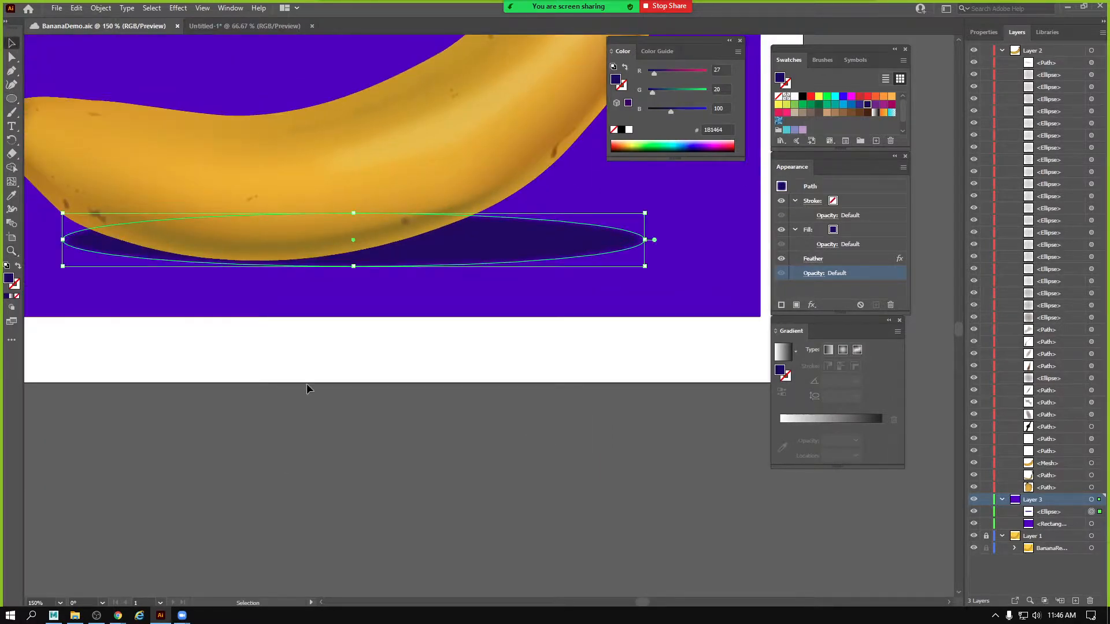
pyautogui.click(334, 405)
pyautogui.click(552, 242)
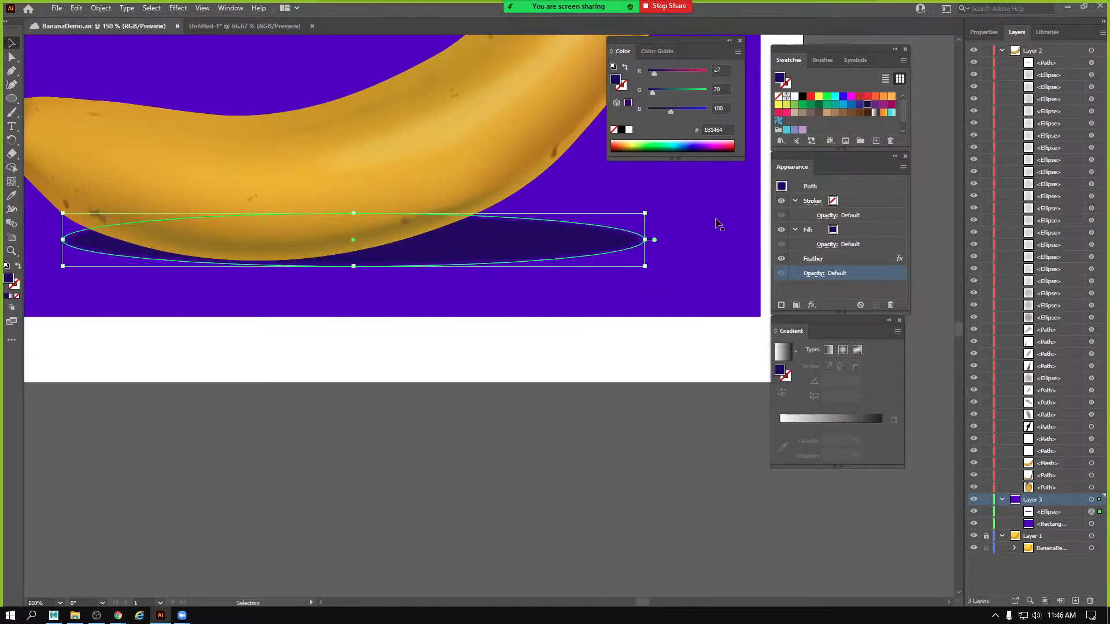
pyautogui.click(817, 260)
pyautogui.click(764, 317)
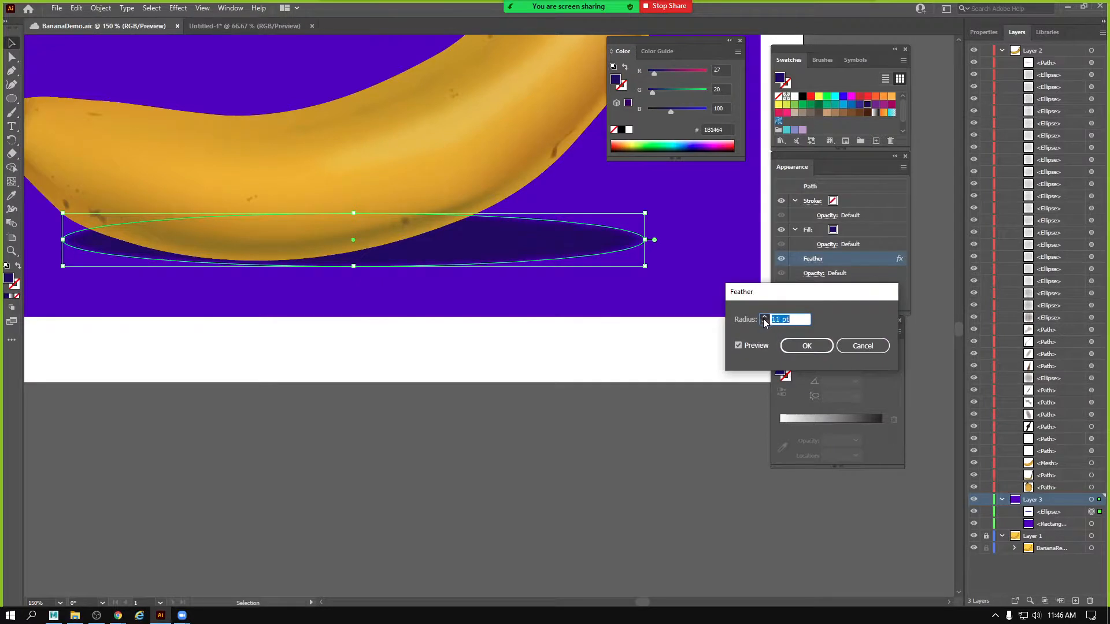
pyautogui.click(764, 318)
pyautogui.click(815, 346)
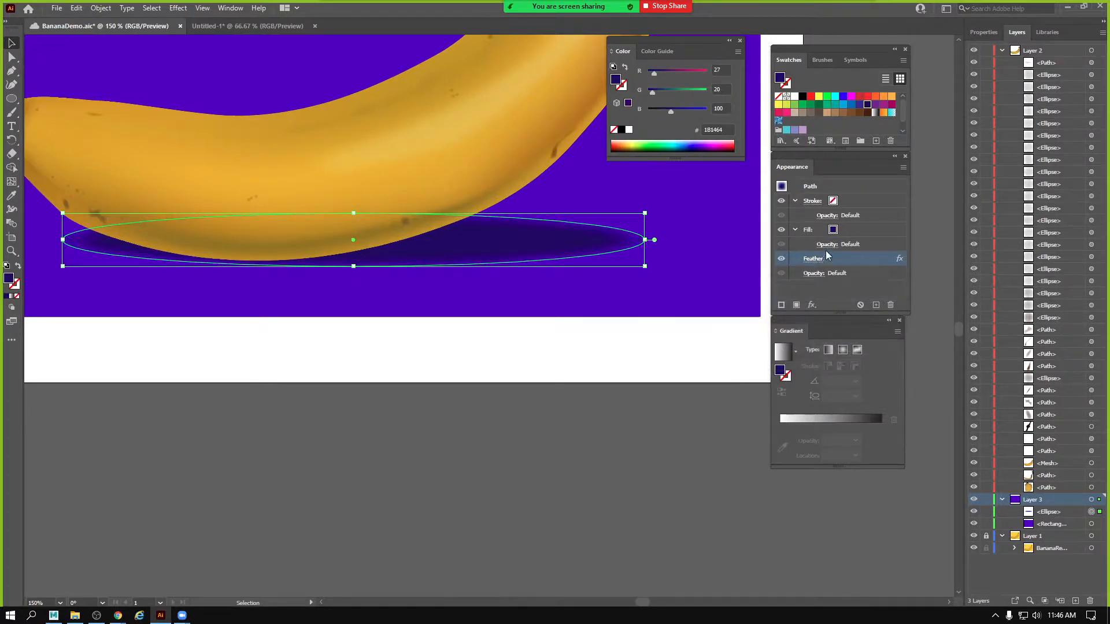
# Set the shadow ellipse's fill opacity to 63%.
pyautogui.click(828, 245)
pyautogui.click(823, 267)
pyautogui.moveTo(823, 281); pyautogui.dragTo(803, 281)
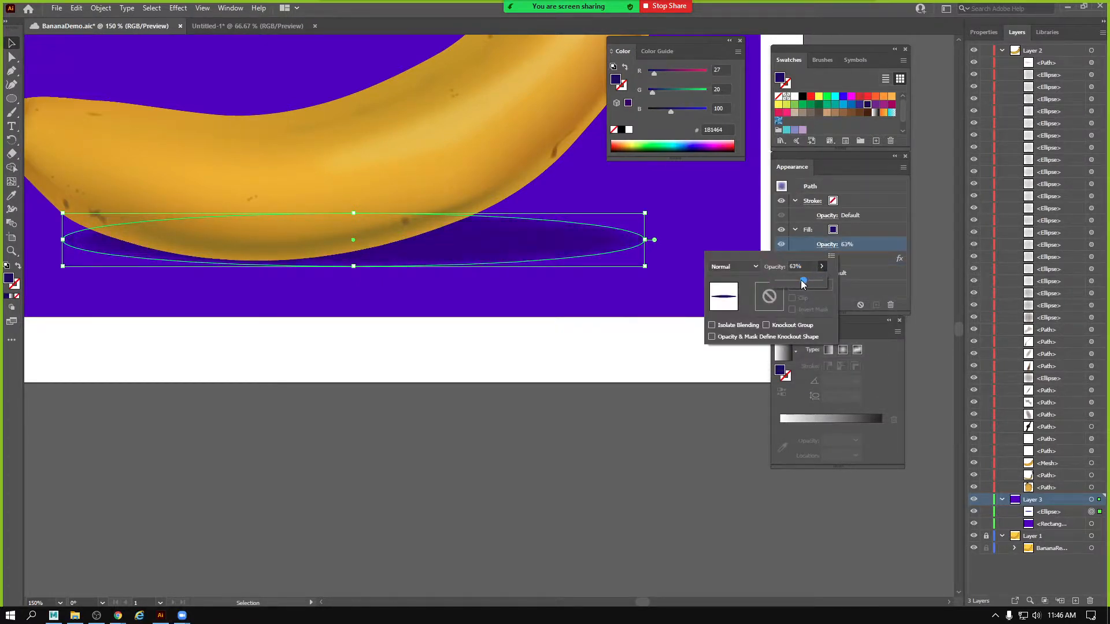
pyautogui.click(268, 326)
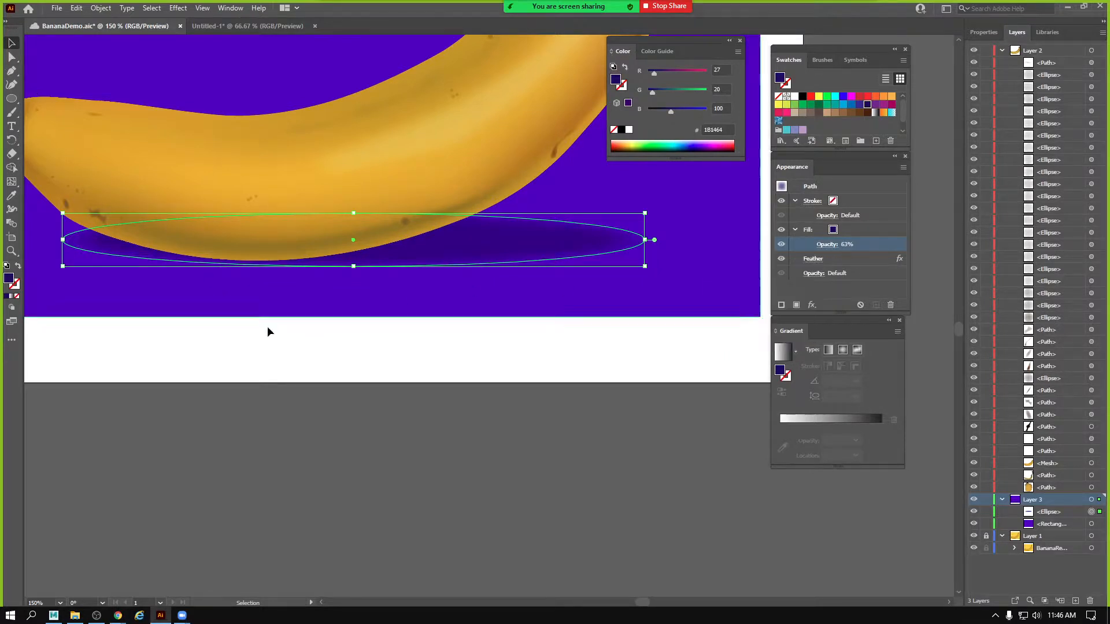
pyautogui.click(417, 376)
# Shift the shadow ellipse slightly down and to the left, and place a smaller copy of it under the banana's belly.
pyautogui.click(533, 237)
pyautogui.moveTo(492, 245); pyautogui.dragTo(482, 249)
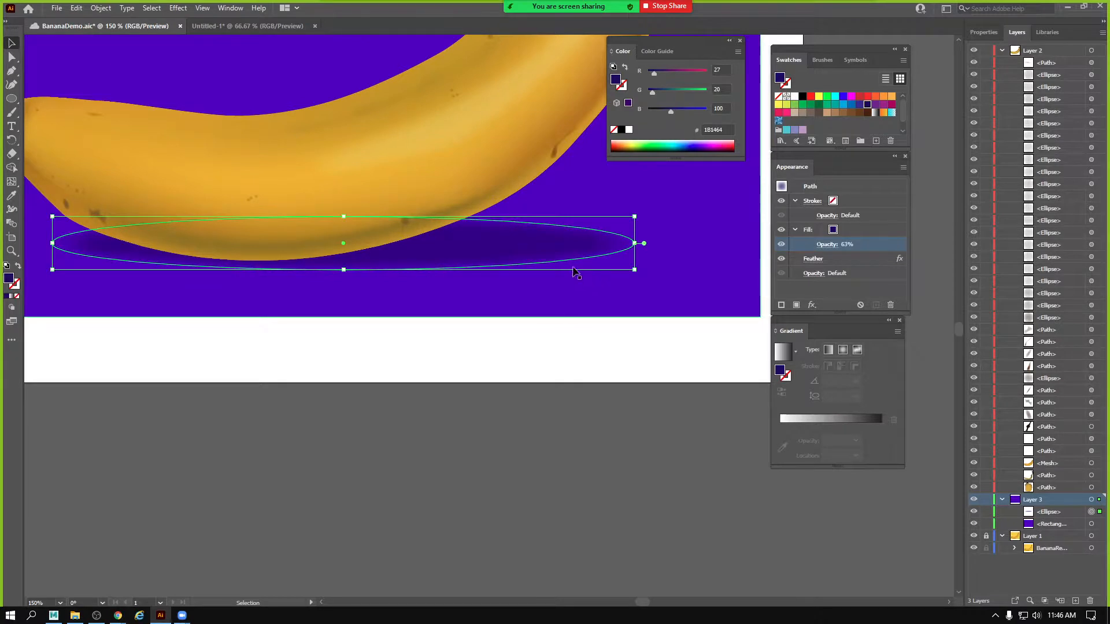
pyautogui.moveTo(561, 249); pyautogui.dragTo(532, 250)
pyautogui.moveTo(605, 270); pyautogui.dragTo(420, 254)
# Set the smaller shadow ellipse's fill opacity to 87%, keep its Feather radius at 15 pt, and deselect it.
pyautogui.click(827, 244)
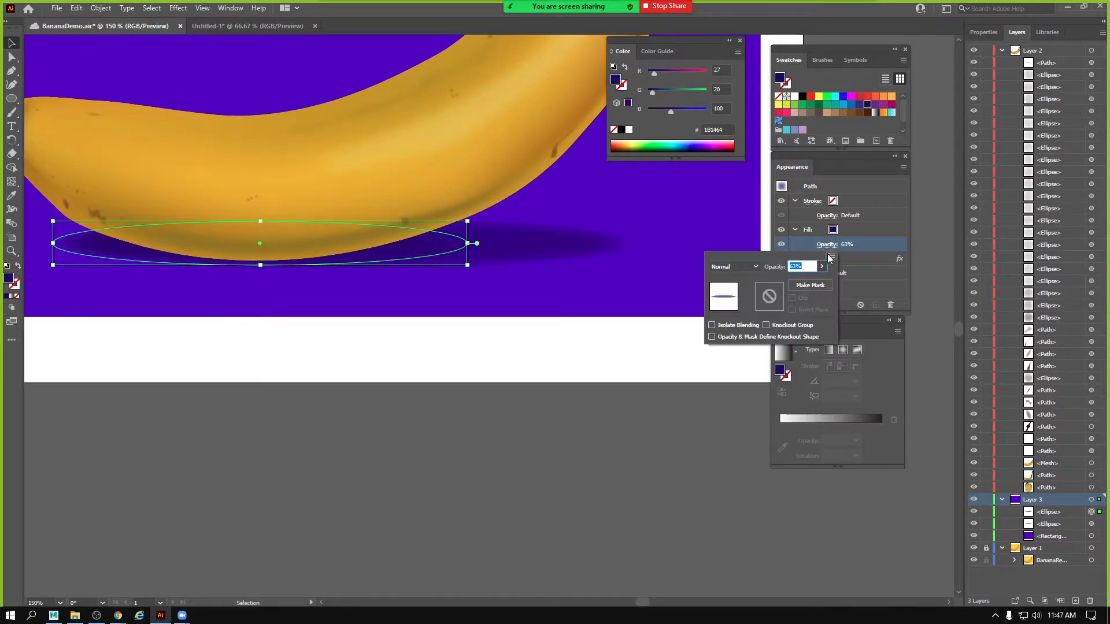
pyautogui.click(822, 266)
pyautogui.moveTo(803, 282); pyautogui.dragTo(817, 286)
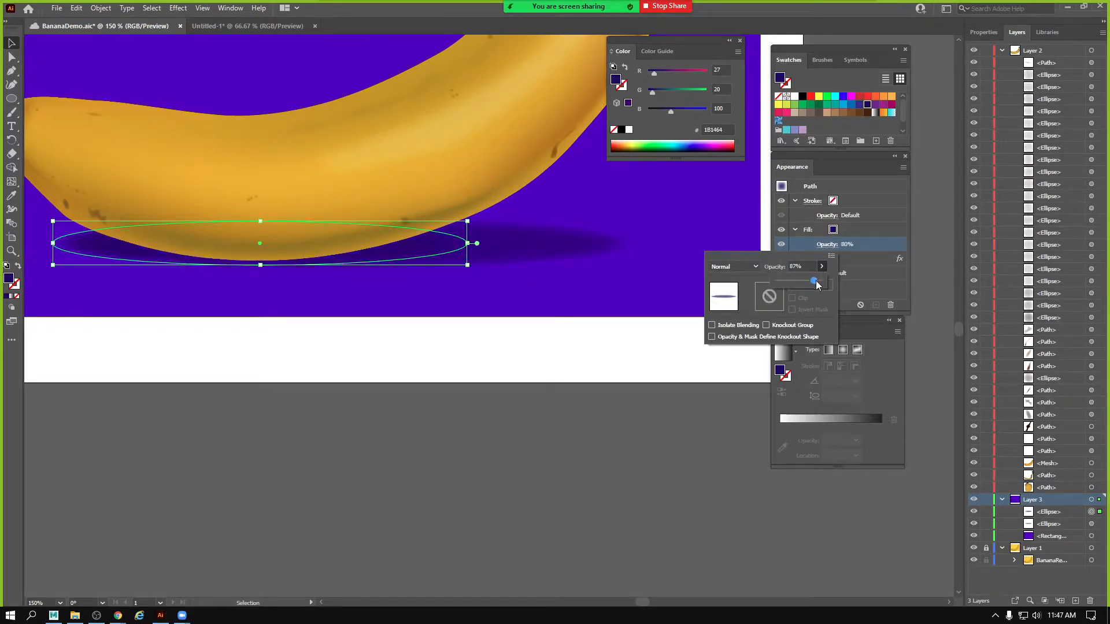
pyautogui.click(814, 273)
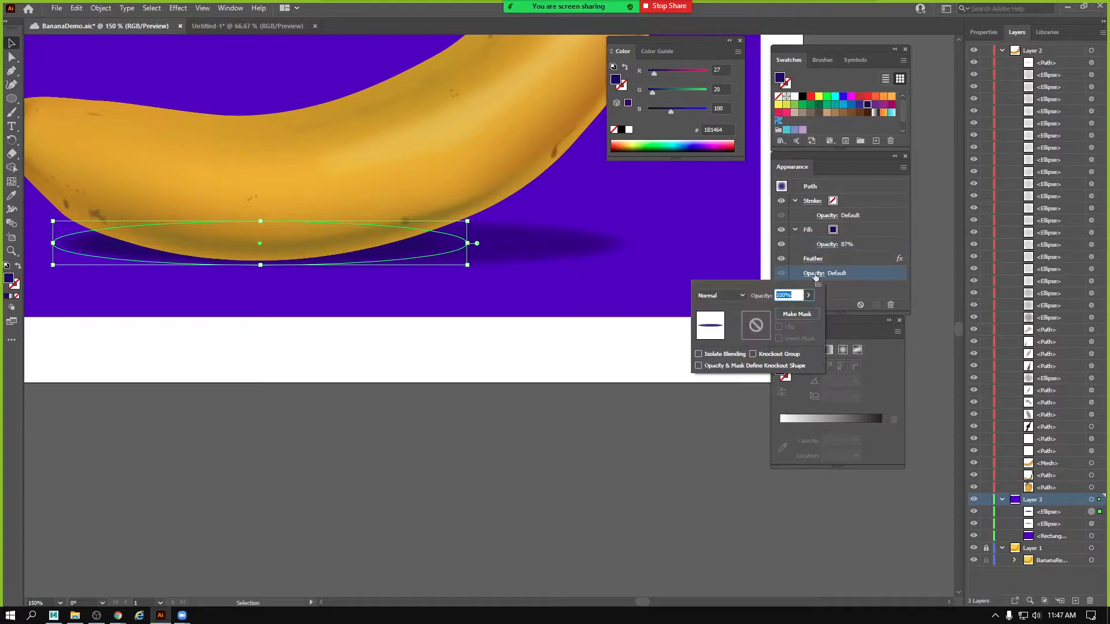
pyautogui.click(813, 258)
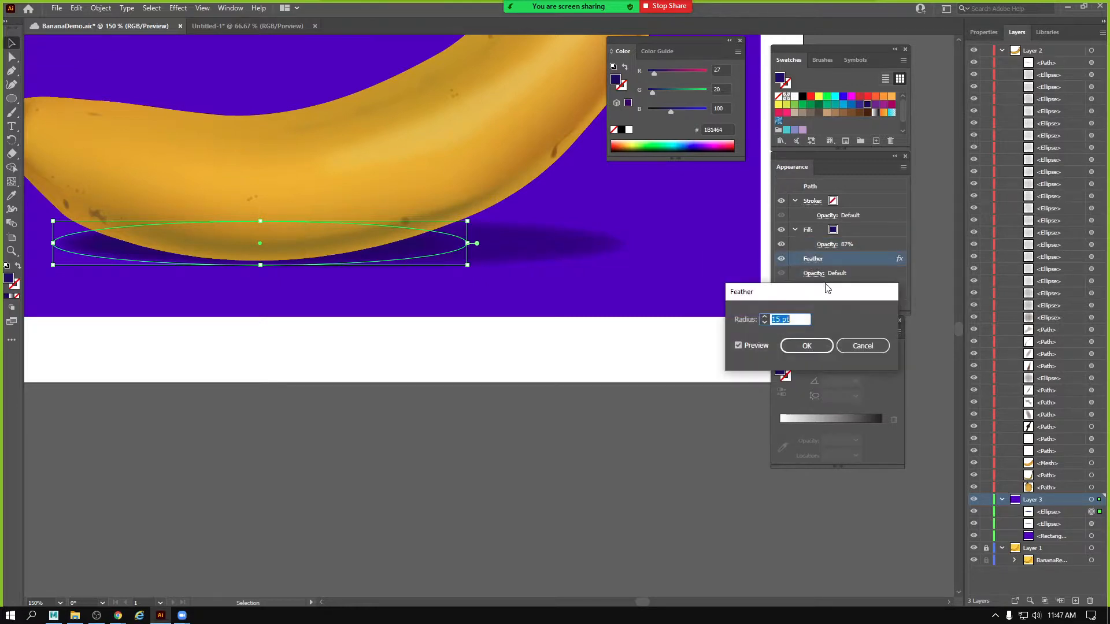
pyautogui.click(807, 346)
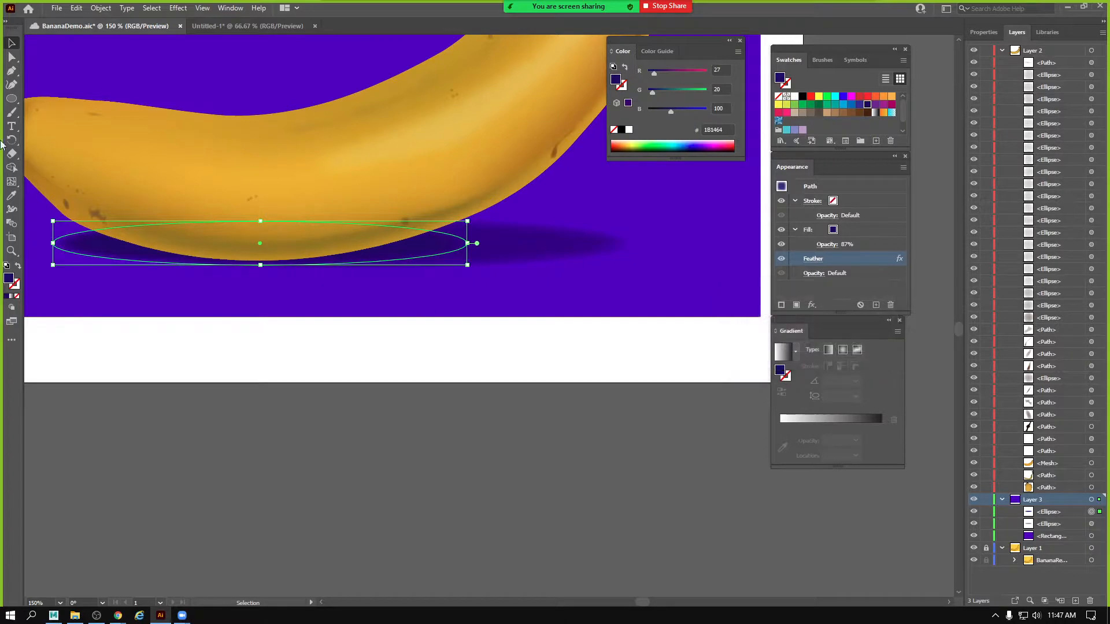
pyautogui.click(217, 382)
# Reselect the smaller shadow ellipse under the banana and try adjusting its fill opacity.
pyautogui.press('z')
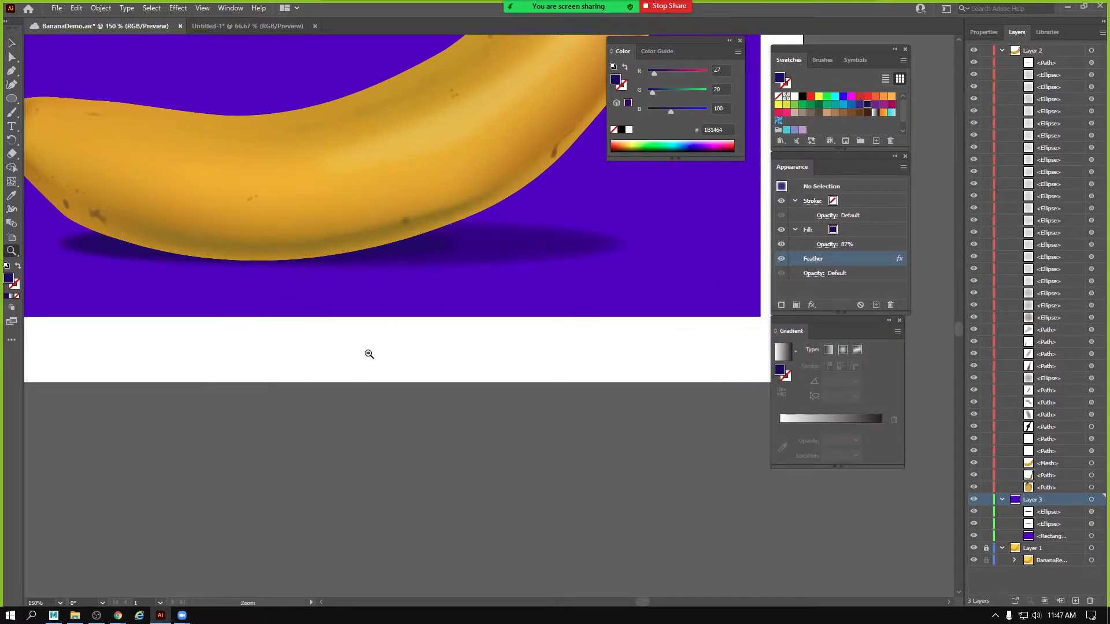
pyautogui.keyDown('alt'); pyautogui.click(367, 354); pyautogui.keyUp('alt')
pyautogui.keyDown('alt'); pyautogui.click(367, 354); pyautogui.keyUp('alt')
pyautogui.click(486, 349)
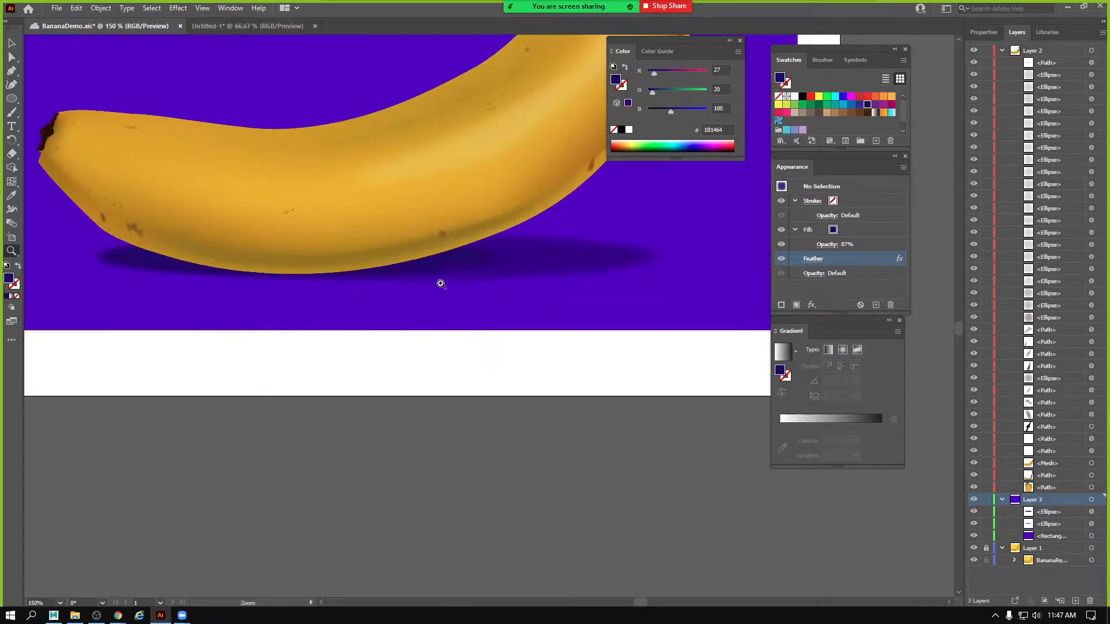
pyautogui.click(11, 43)
pyautogui.click(517, 272)
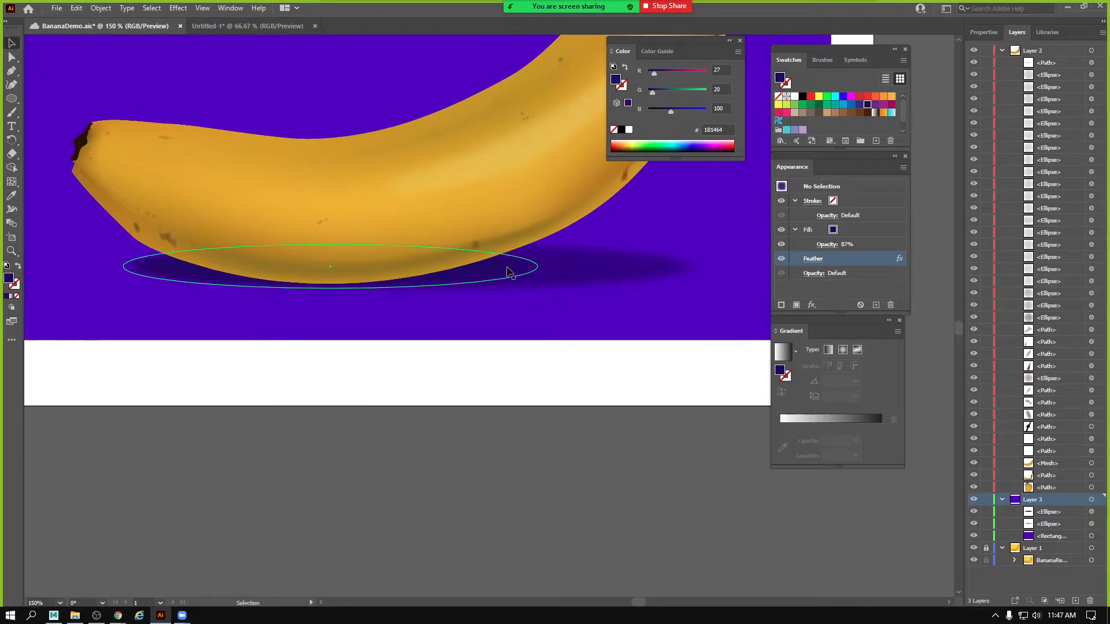
pyautogui.click(826, 245)
pyautogui.click(822, 267)
pyautogui.moveTo(812, 281); pyautogui.dragTo(817, 283)
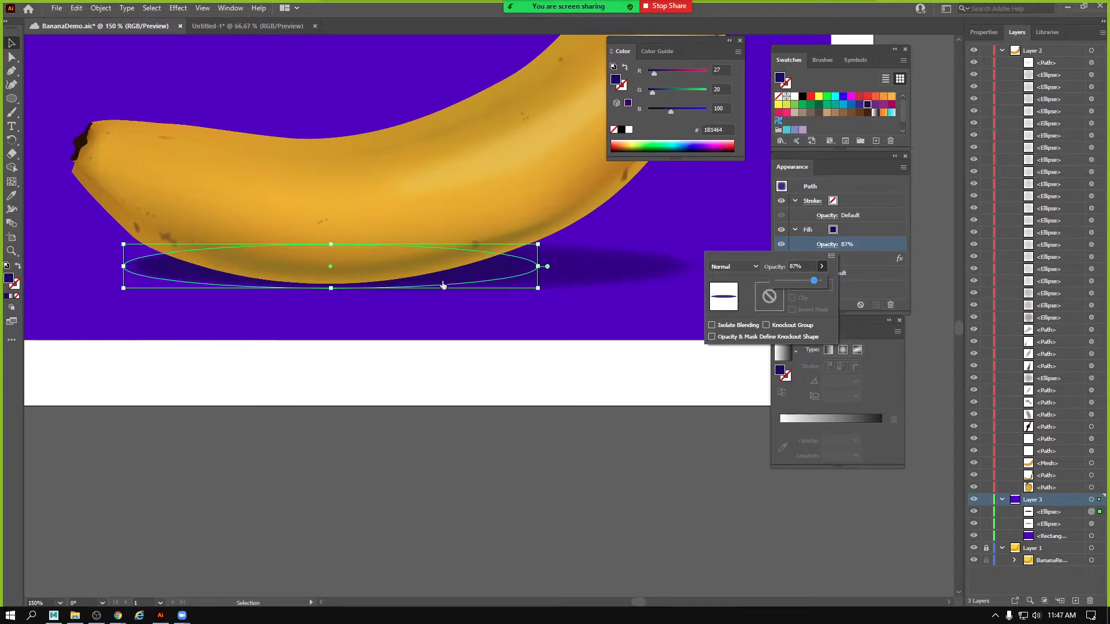
# Set the smaller shadow ellipse's fill opacity to 89%, reduce its Feather radius to 9 pt, and deselect it.
pyautogui.click(867, 287)
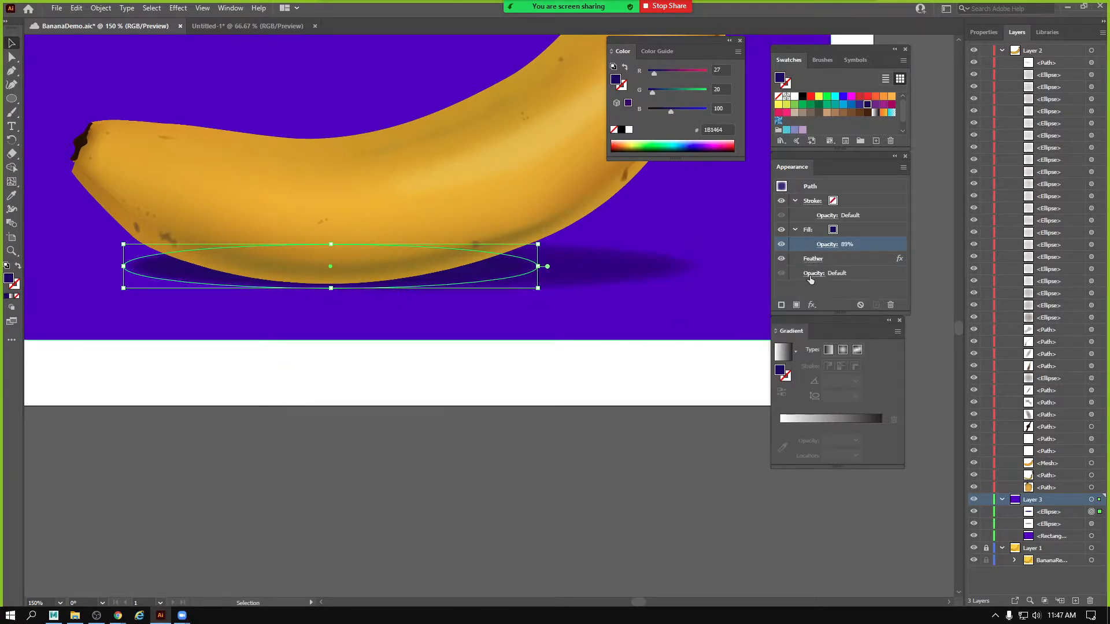
pyautogui.click(815, 273)
pyautogui.click(812, 259)
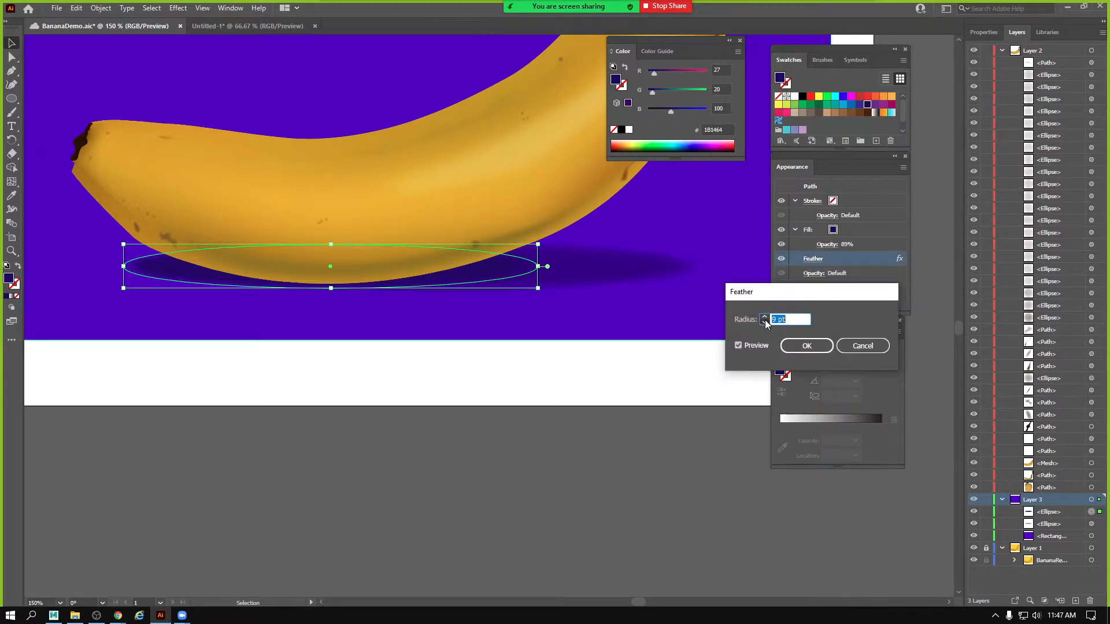
pyautogui.click(807, 345)
pyautogui.click(172, 347)
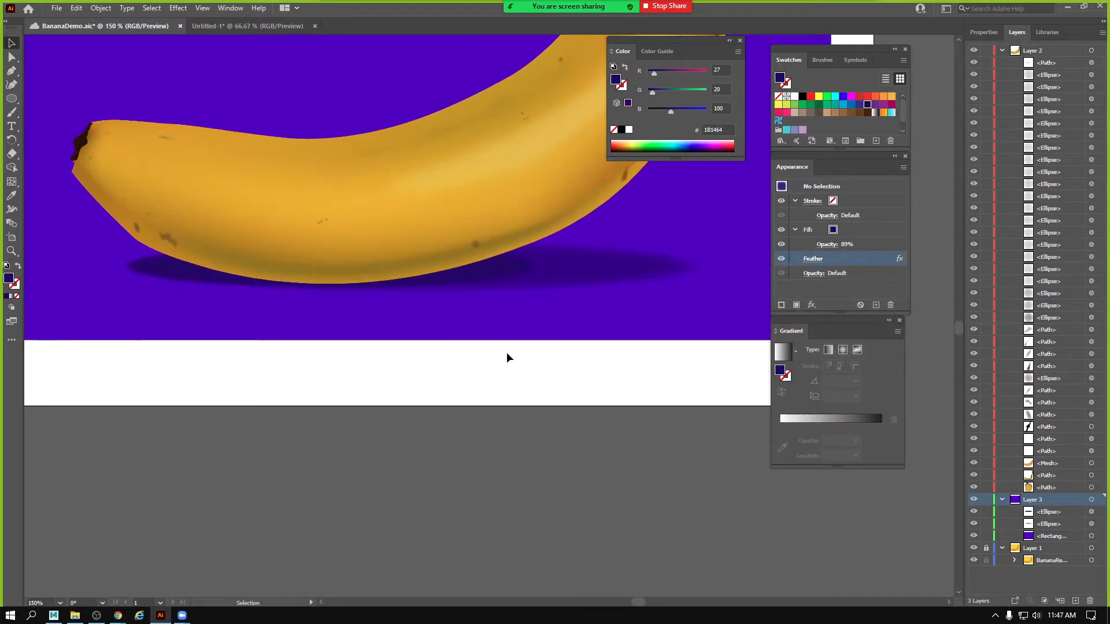
# Collapse Layer 2, which holds the banana artwork, and rename it Banana.
pyautogui.press('z')
pyautogui.keyDown('alt'); pyautogui.click(554, 354); pyautogui.keyUp('alt')
pyautogui.keyDown('alt'); pyautogui.click(553, 353); pyautogui.keyUp('alt')
pyautogui.moveTo(491, 259); pyautogui.dragTo(488, 387)
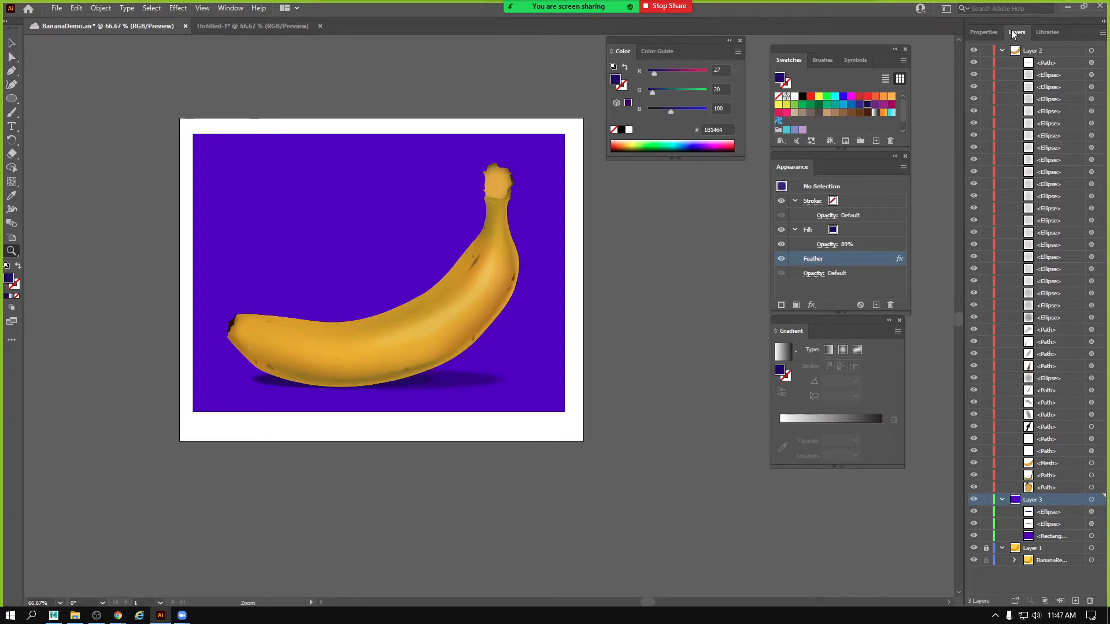
pyautogui.click(1002, 51)
pyautogui.doubleClick(1033, 51)
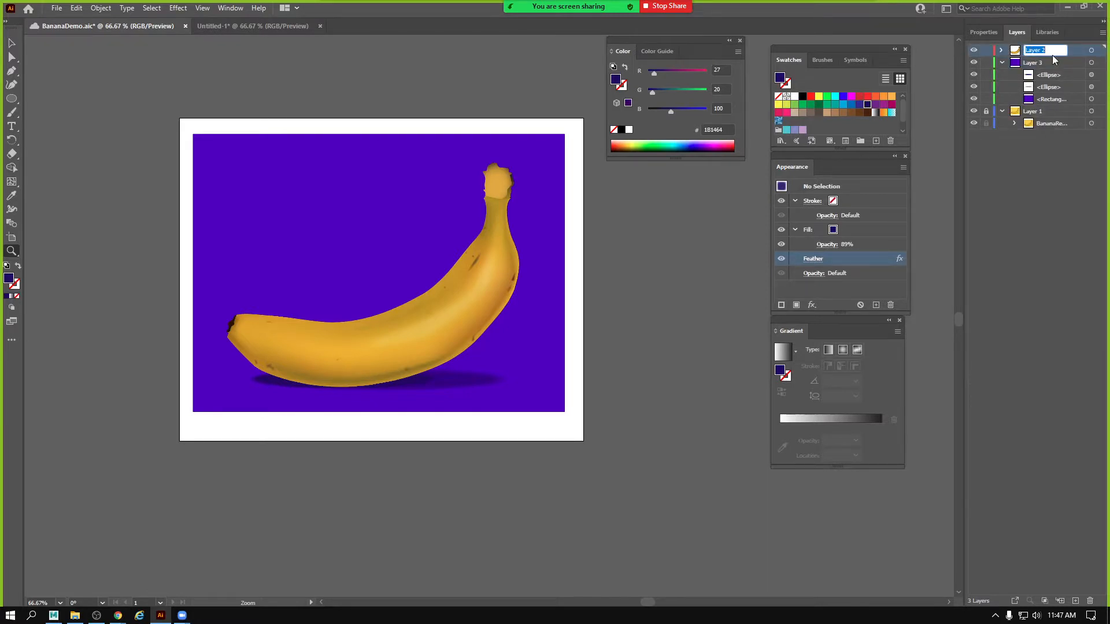
pyautogui.write('Banana')
pyautogui.press('Return')
# Rename Layer 3, containing the shadow ellipses and background rectangle, as shadows, and save the document.
pyautogui.click(1060, 64)
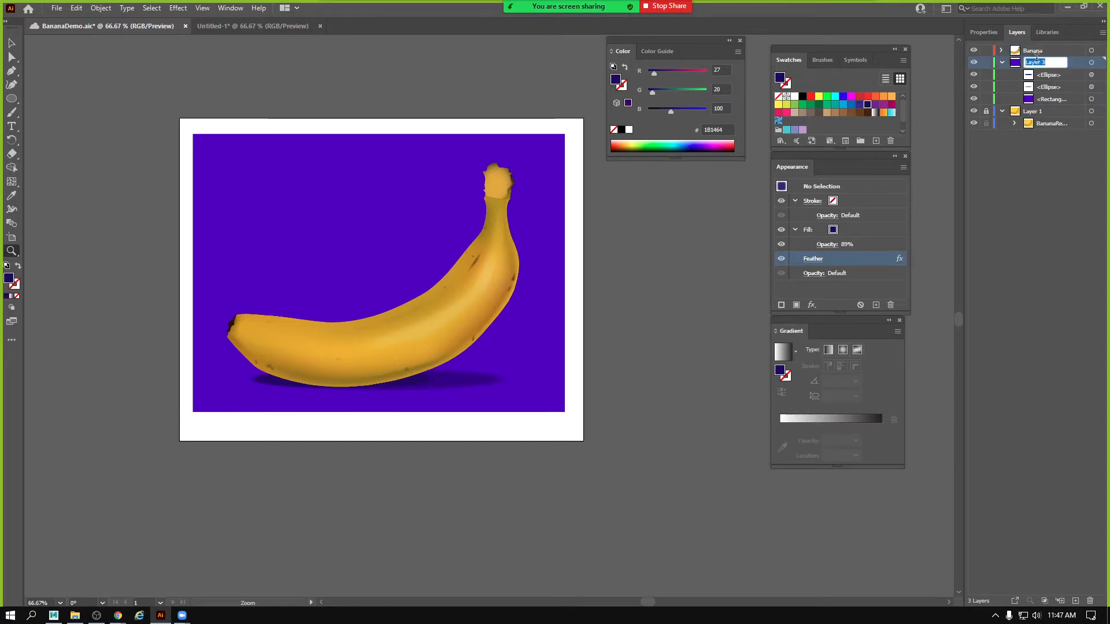
pyautogui.write('Shadows')
pyautogui.press('Return')
pyautogui.hotkey('ctrl', 's')
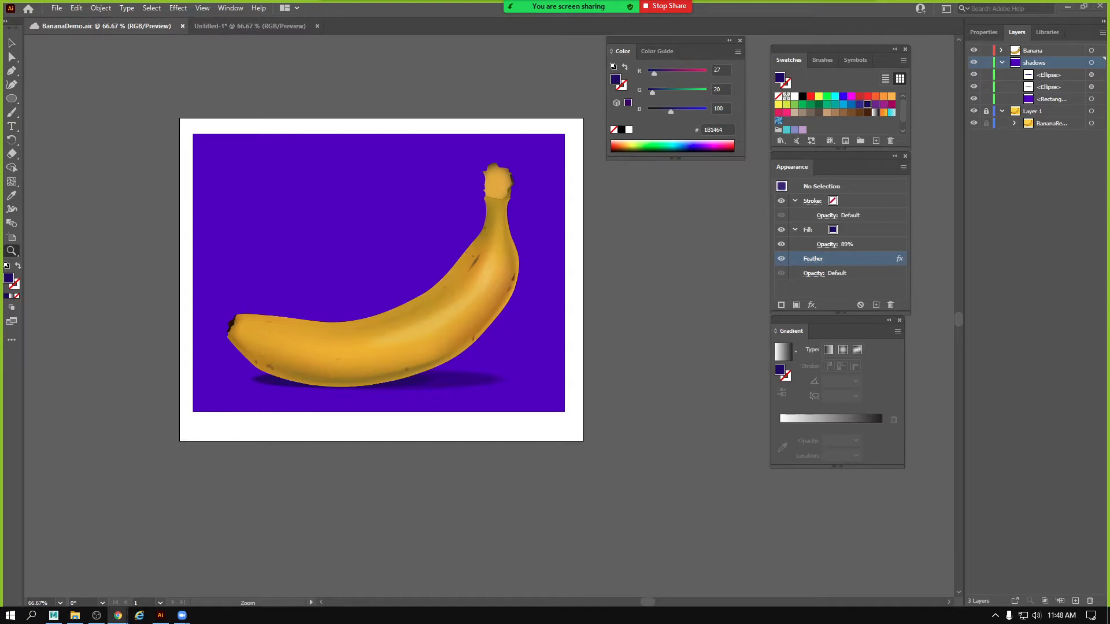
# Switch to the Blackboard course in Chrome, view its discussion forums, and open the due dates schedule.
pyautogui.hotkey('alt', 'Tab')
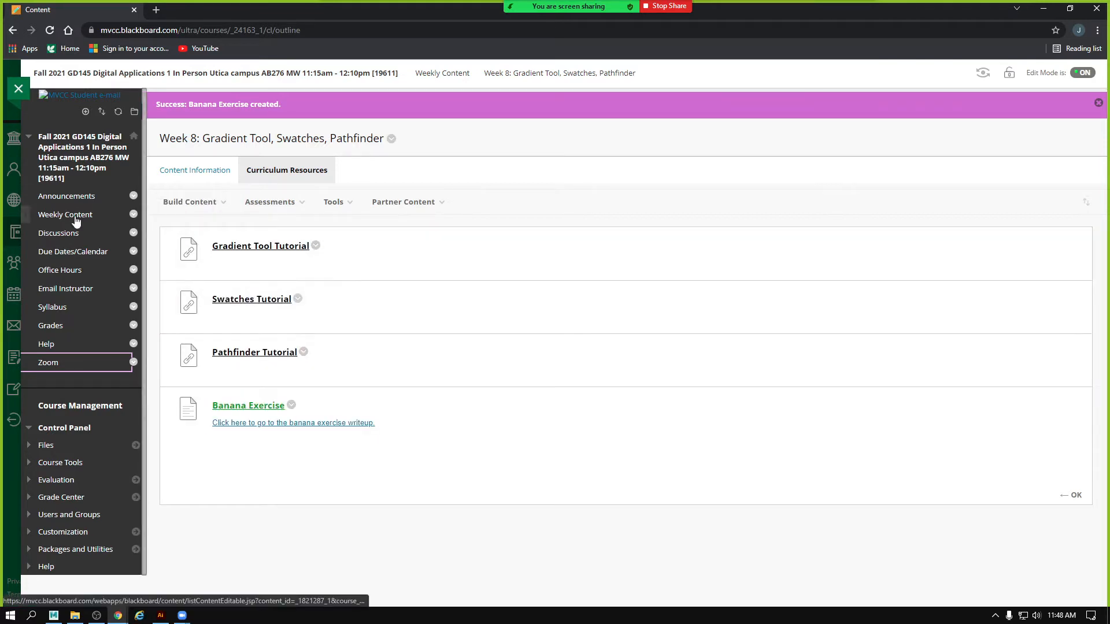
pyautogui.click(82, 235)
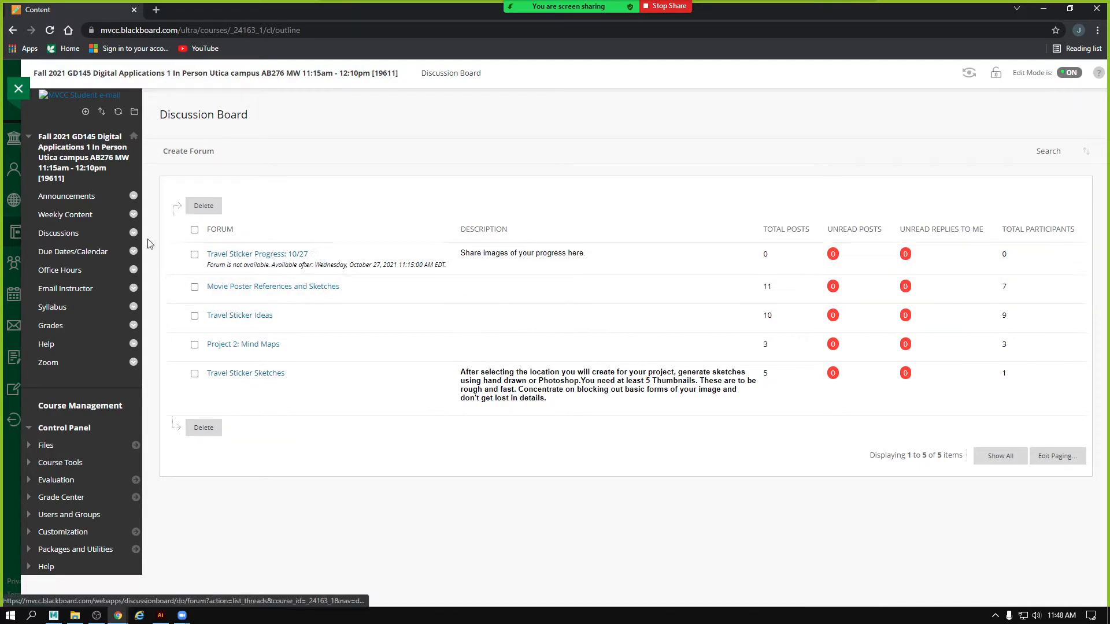
pyautogui.click(65, 258)
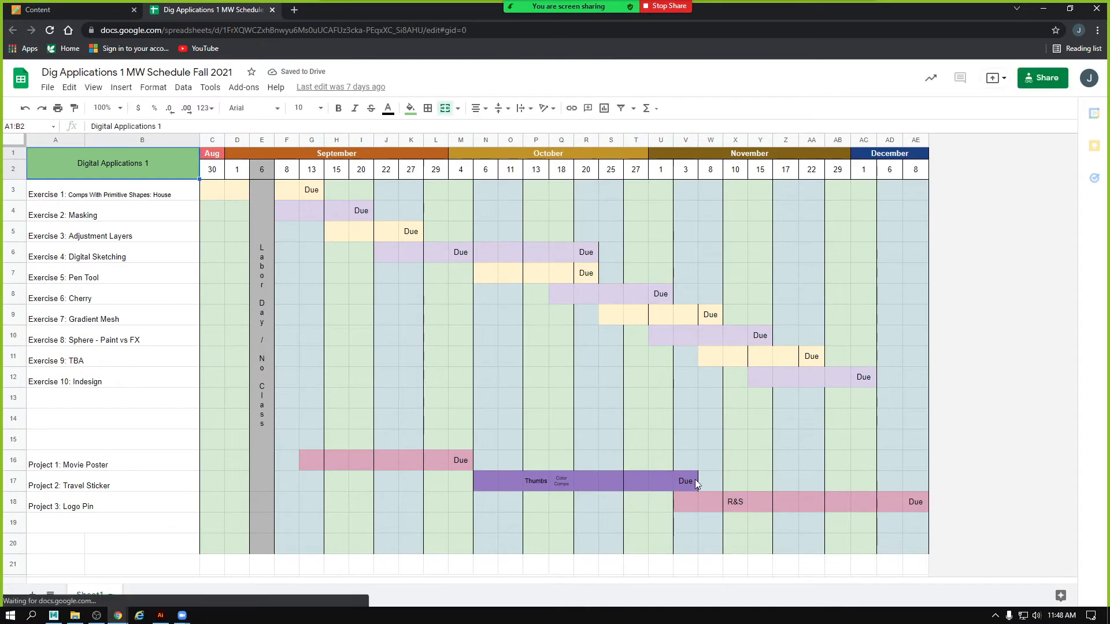
# Examine the Project 2: Travel Sticker row in the schedule against the October 27, November 1 and November 3 class dates.
pyautogui.click(691, 481)
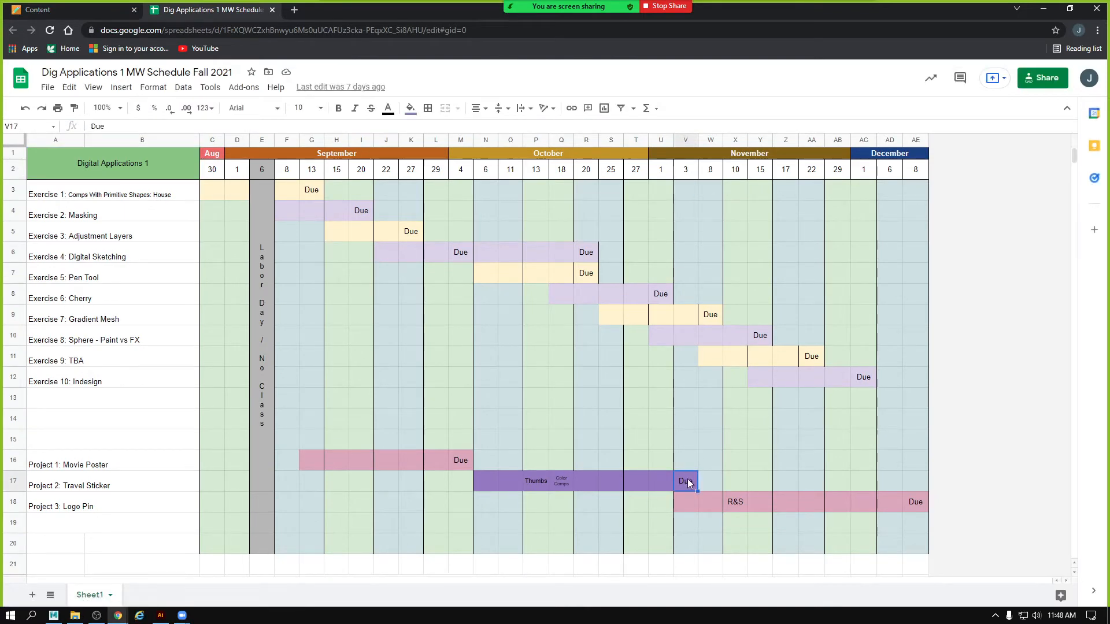
pyautogui.click(640, 172)
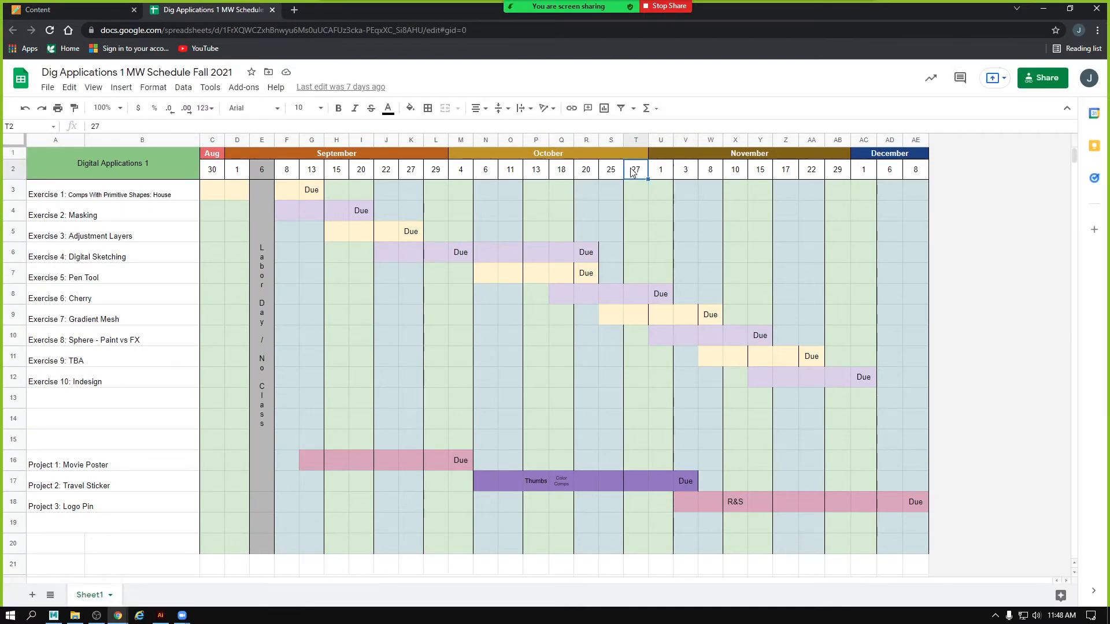
pyautogui.click(632, 480)
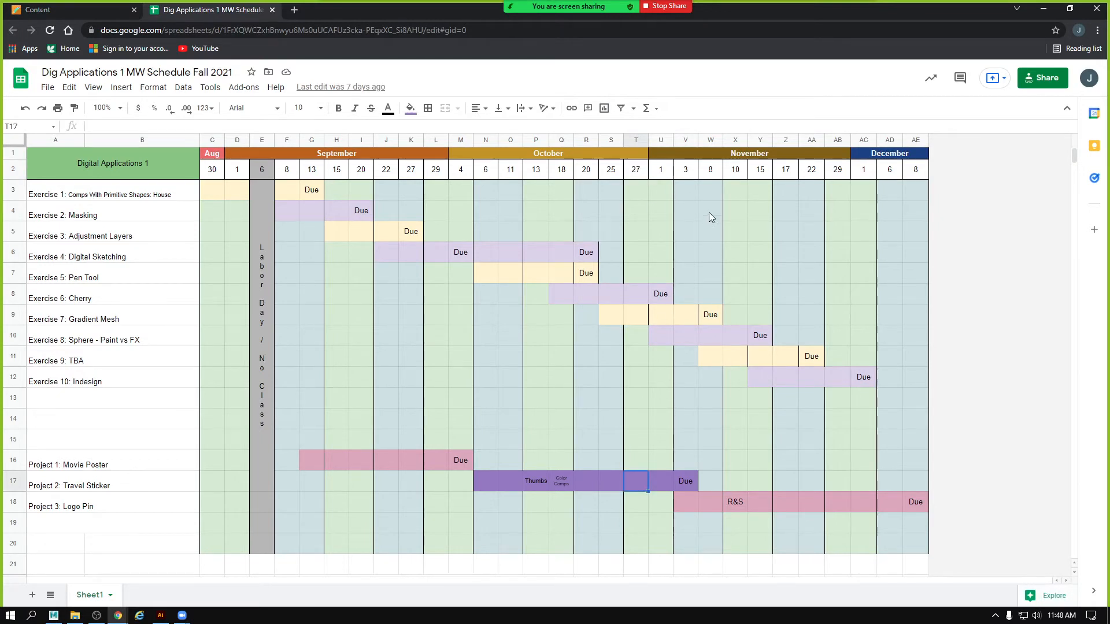
pyautogui.click(659, 174)
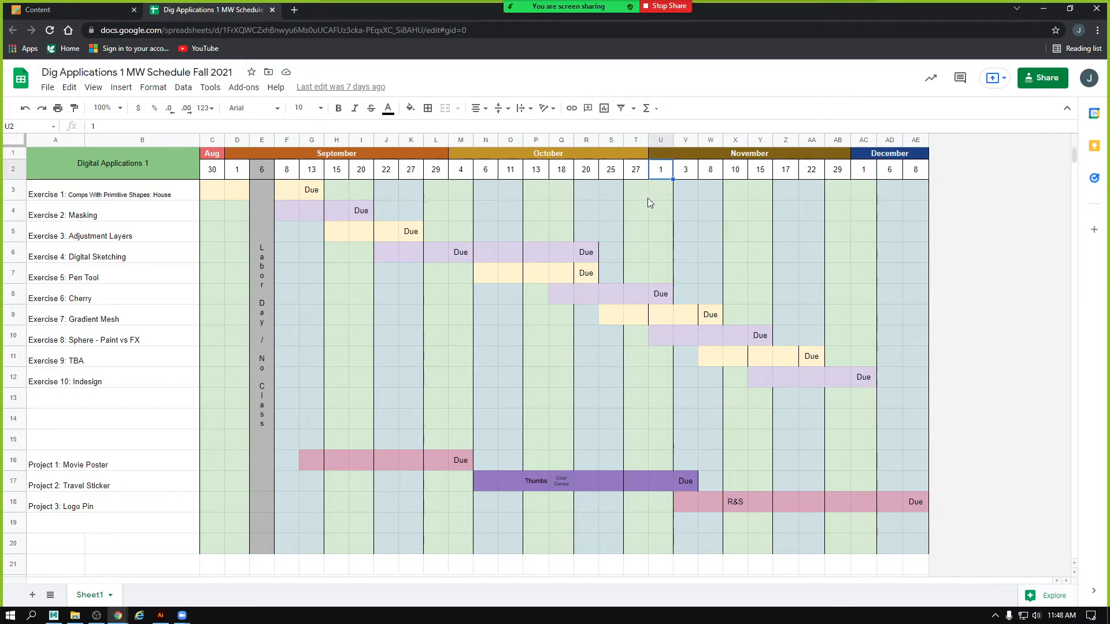
pyautogui.click(639, 483)
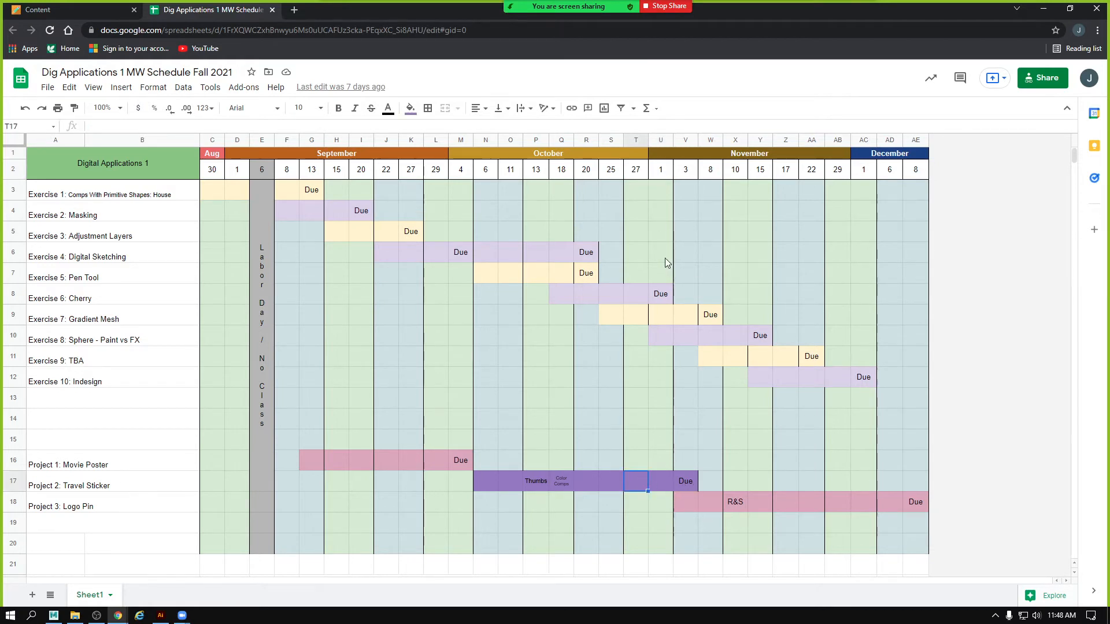
pyautogui.click(688, 173)
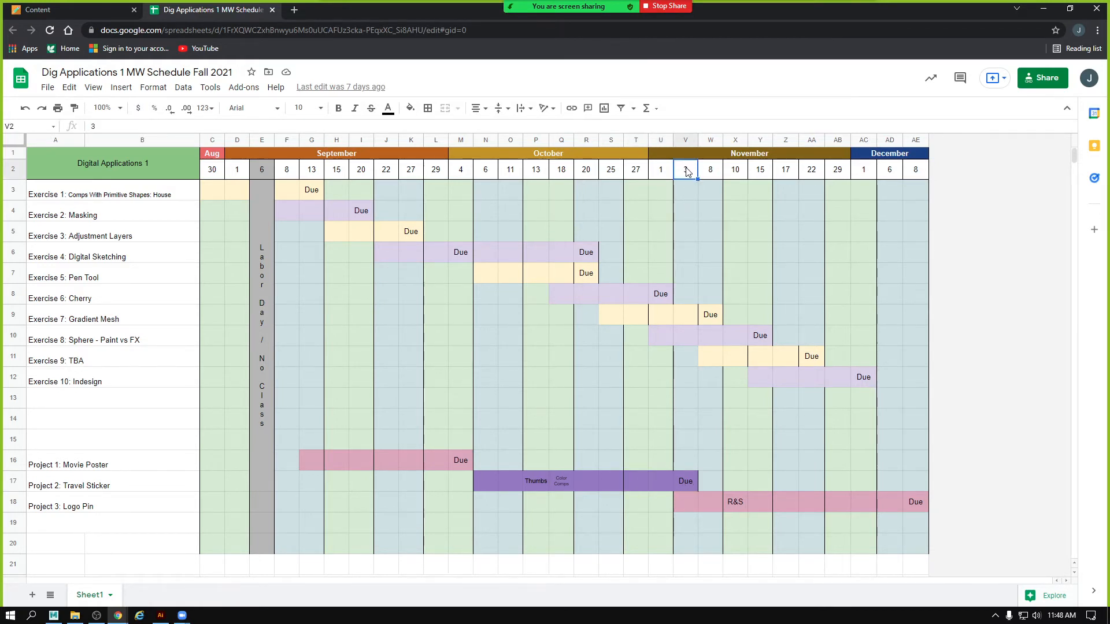
# Return to the Blackboard discussion board, view the Movie Poster References and Sketches forum, and go back to the forum list.
pyautogui.click(56, 9)
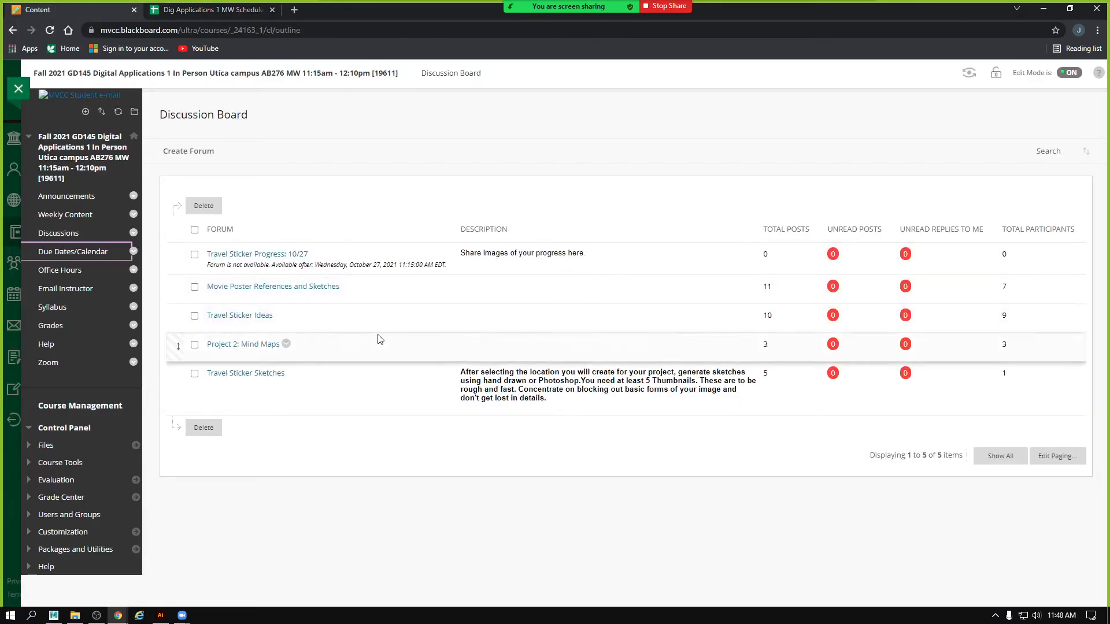
pyautogui.click(297, 287)
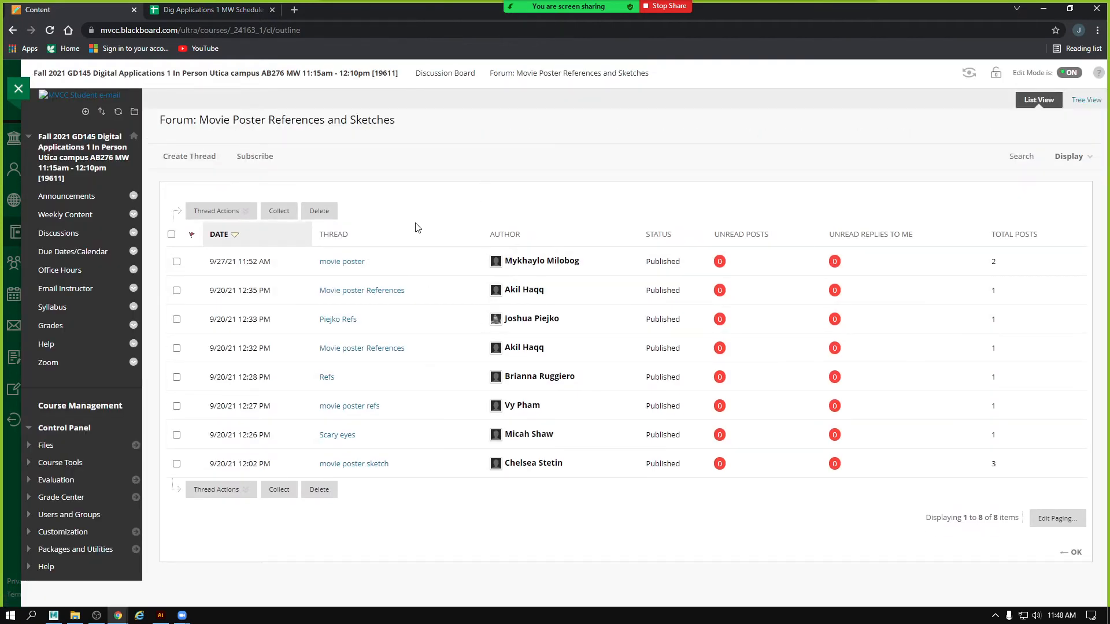
pyautogui.hotkey('alt', 'Left')
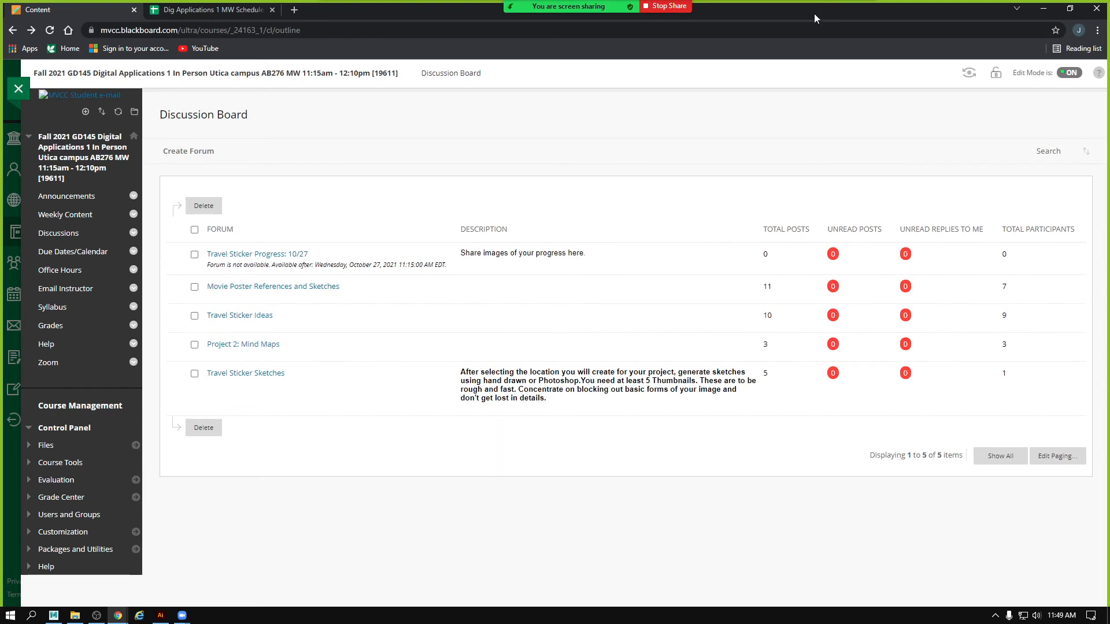
pyautogui.click(98, 619)
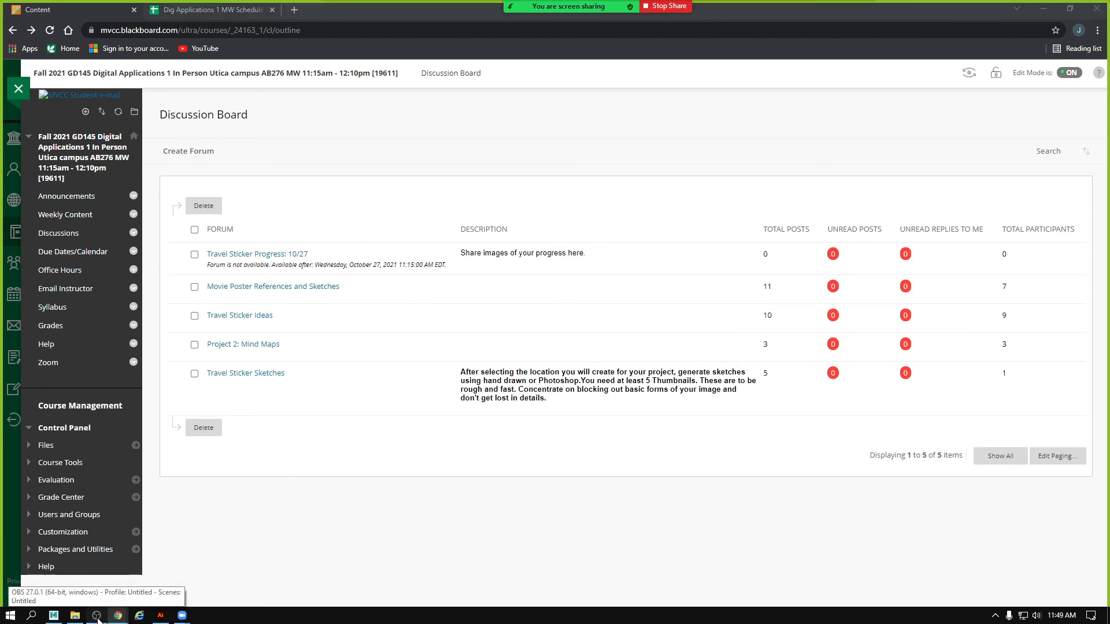
pyautogui.rightClick(103, 618)
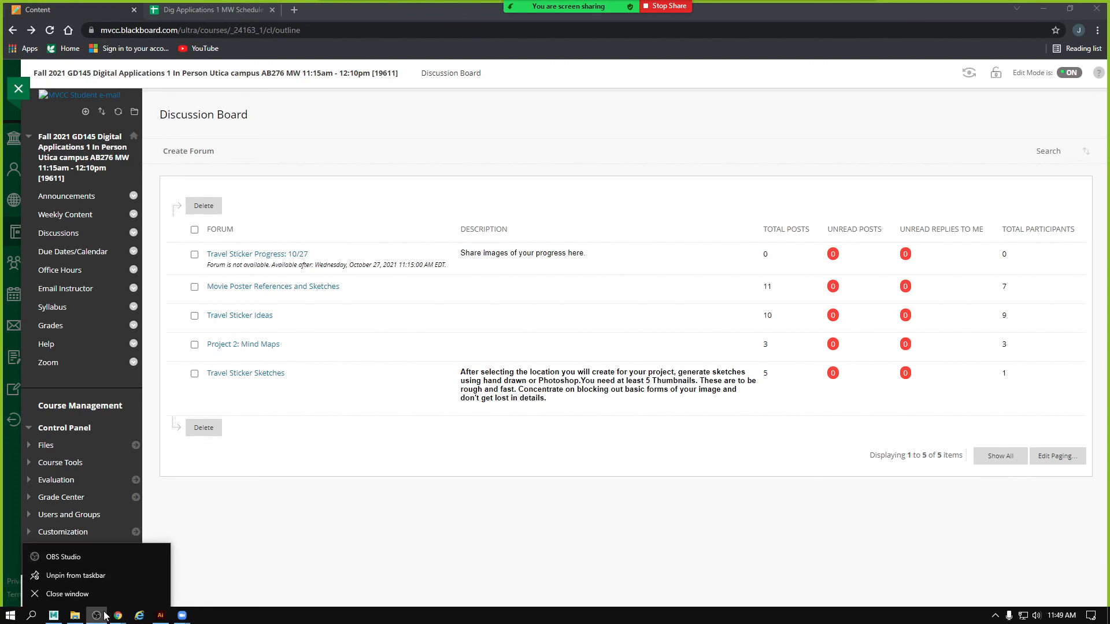
pyautogui.click(104, 615)
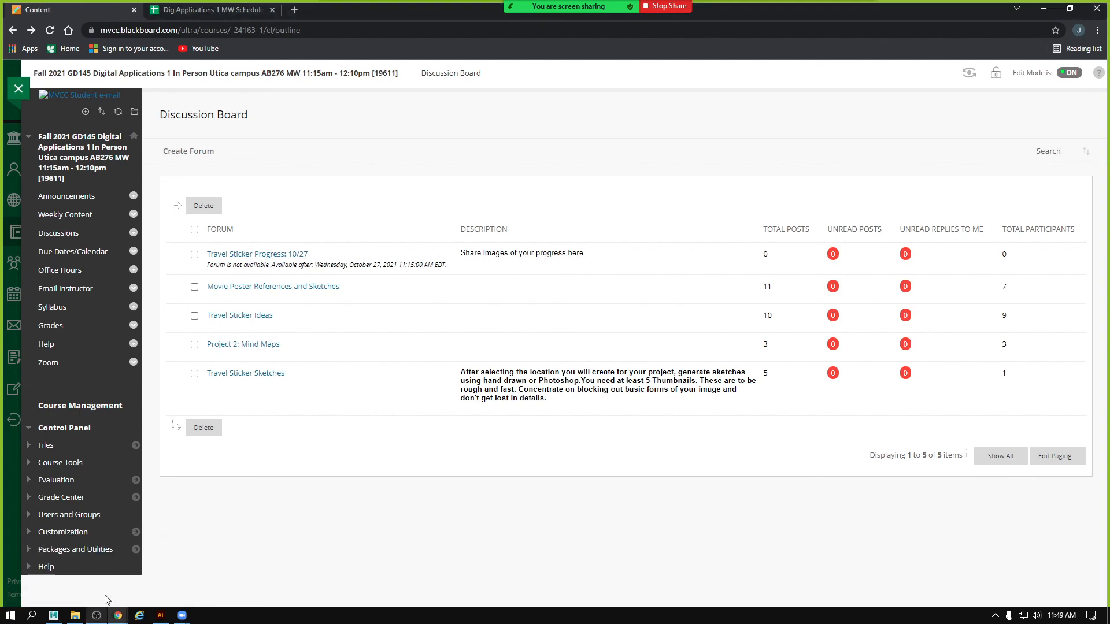